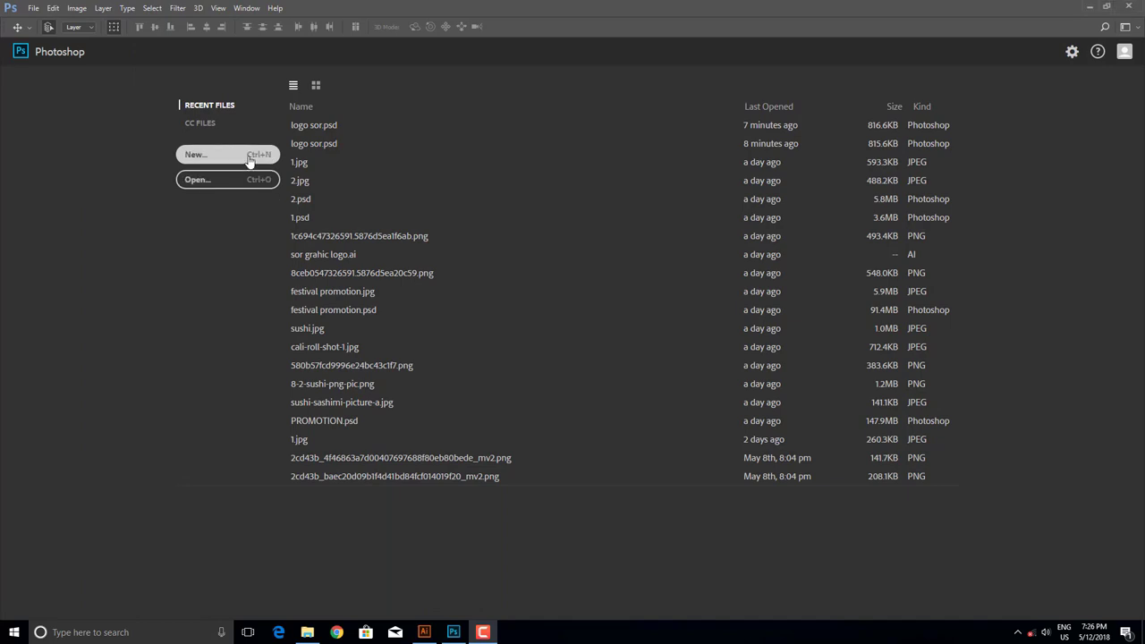
- Create a new 20 × 20 cm, 300 ppi CMYK document
{"action": "key", "text": "ctrl+n"}
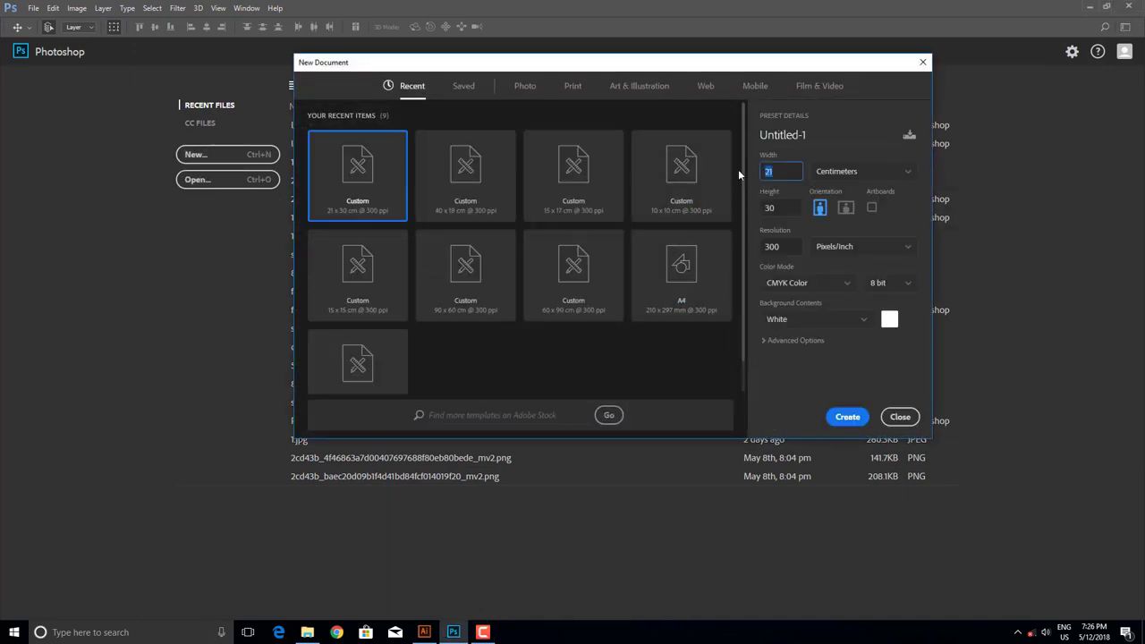
{"action": "type", "text": "20"}
{"action": "key", "text": "Tab"}
{"action": "key", "text": "Tab"}
{"action": "key", "text": "Tab"}
{"action": "key", "text": "Tab"}
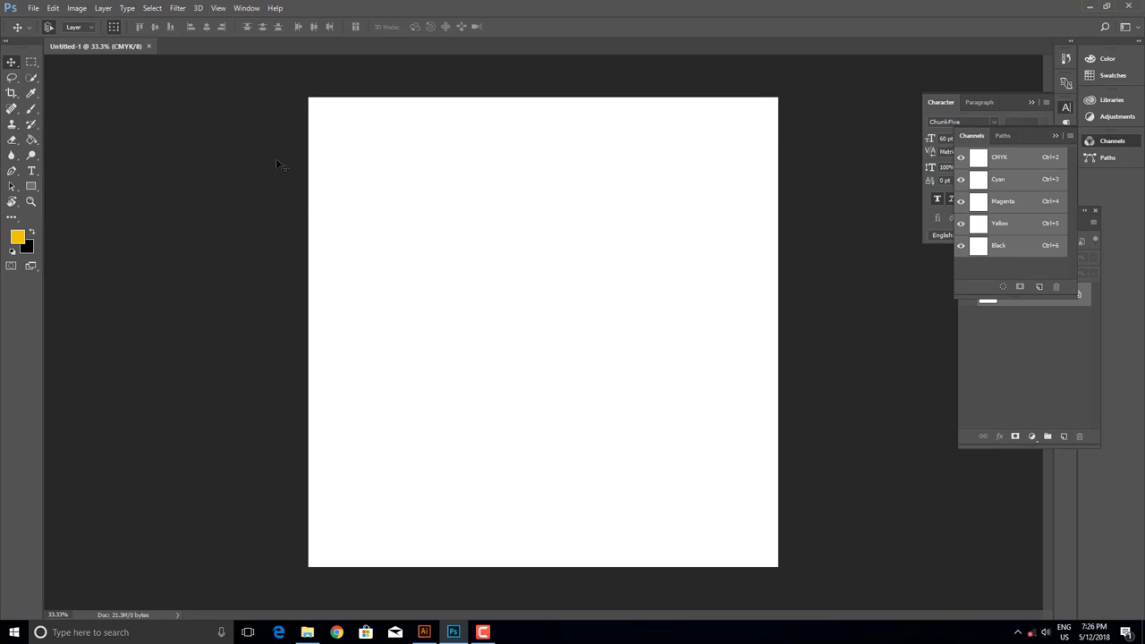
- Open the burger_sandwich_PNG4153 image
{"action": "left_click", "coordinate": [33, 8]}
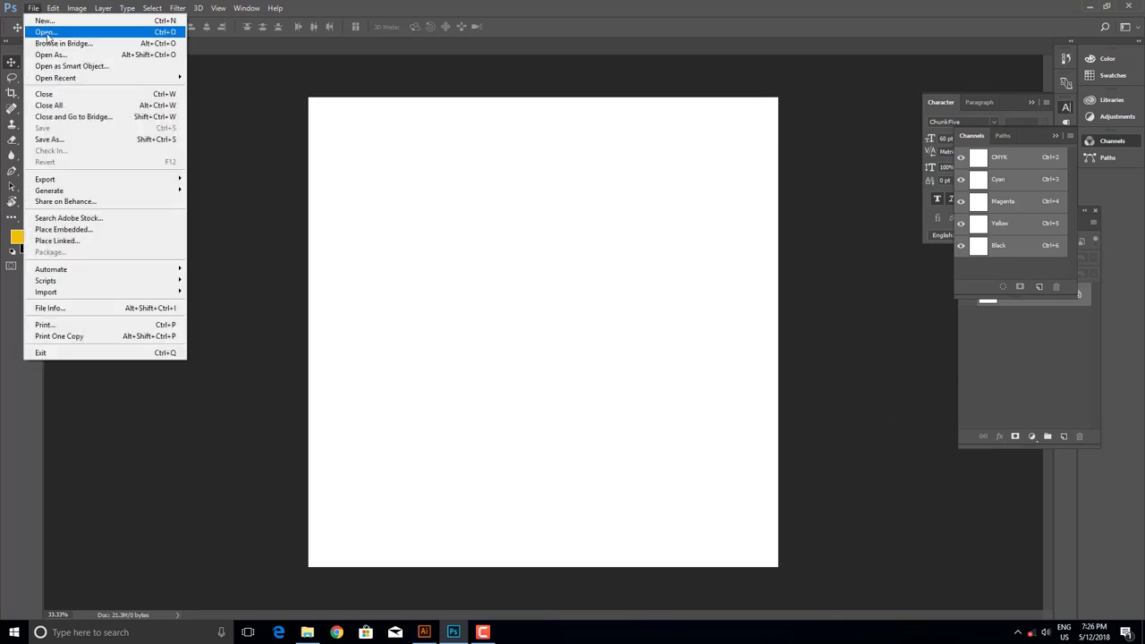
{"action": "left_click", "coordinate": [53, 34]}
{"action": "left_click", "coordinate": [142, 106]}
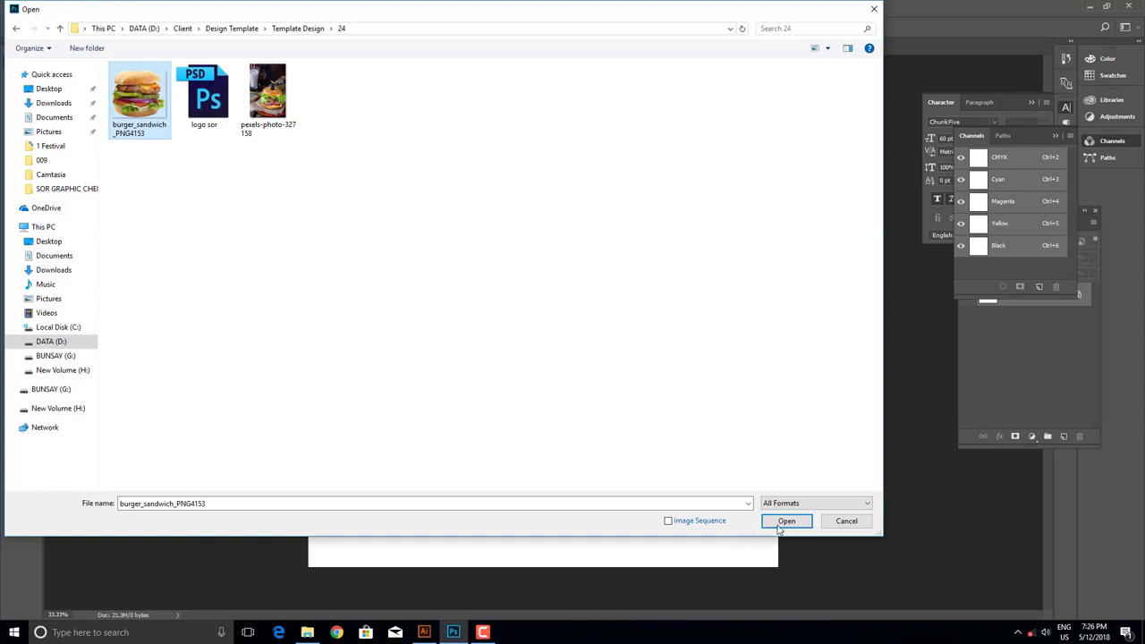
{"action": "left_click", "coordinate": [782, 526]}
- Place the burger in Untitled-1 as Layer 1, scaled to about 9.6 × 8.4 cm and centred
{"action": "mouse_move", "coordinate": [537, 300]}
{"action": "left_mouse_down"}
{"action": "mouse_move", "coordinate": [224, 94]}
{"action": "mouse_move", "coordinate": [530, 281]}
{"action": "left_mouse_up"}
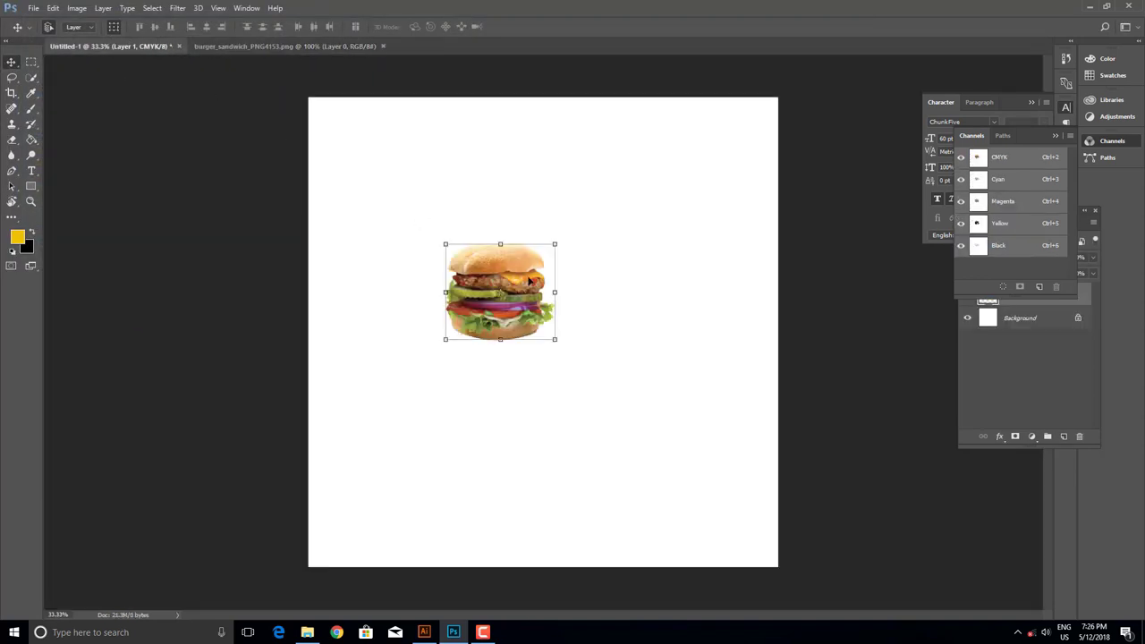
{"action": "mouse_move", "coordinate": [558, 346]}
{"action": "left_mouse_down"}
{"action": "mouse_move", "coordinate": [607, 401]}
{"action": "mouse_move", "coordinate": [594, 420]}
{"action": "left_mouse_up"}
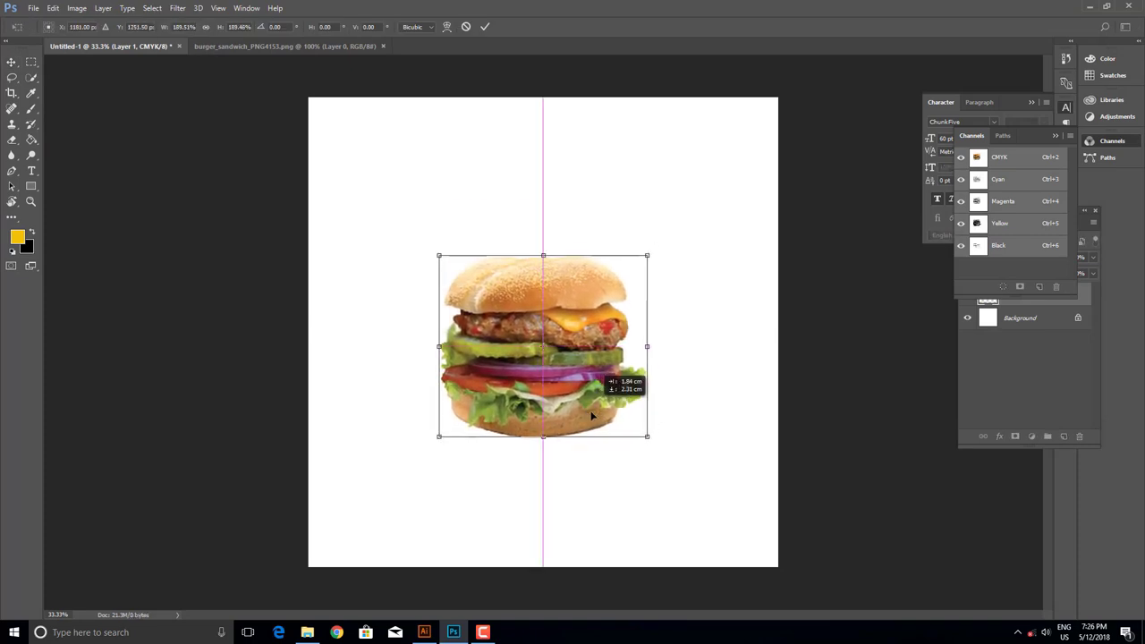
{"action": "left_click_drag", "start_coordinate": [652, 277], "coordinate": [664, 265]}
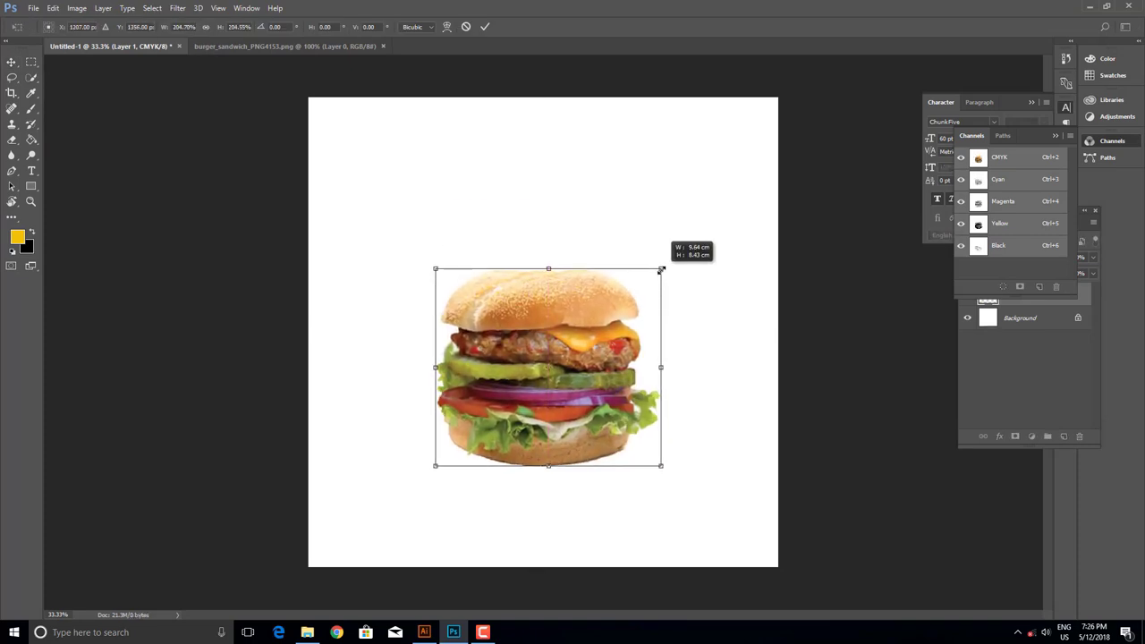
{"action": "left_click_drag", "start_coordinate": [598, 305], "coordinate": [597, 309]}
{"action": "key", "text": "Return"}
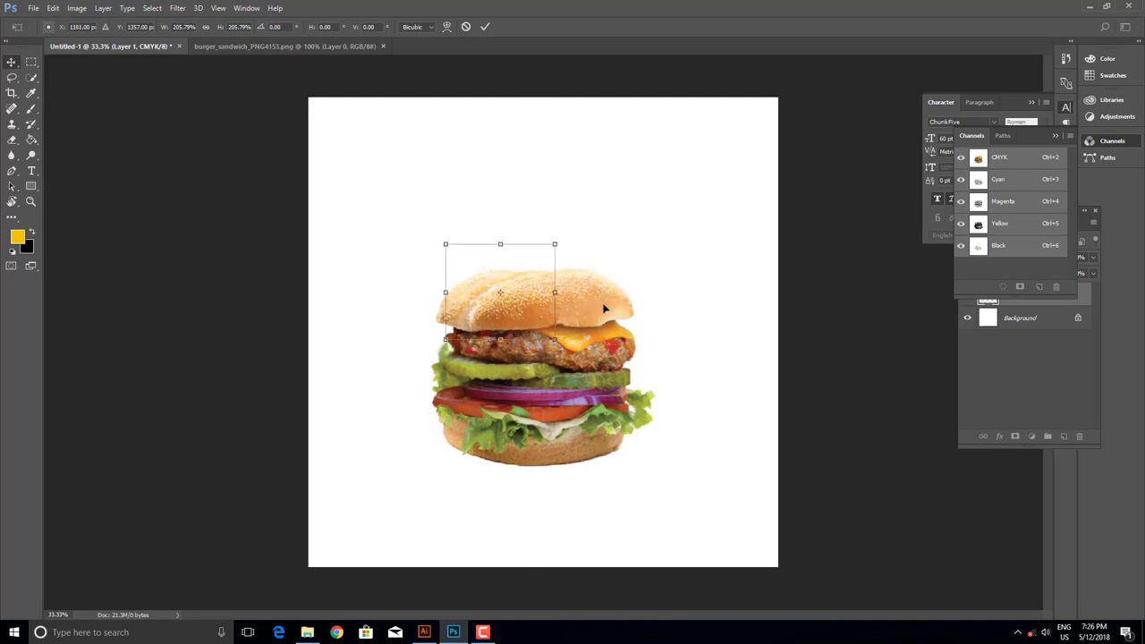
- Add a teal #047b89 Solid Color fill layer and move it below the burger's Layer 1
{"action": "left_click", "coordinate": [1031, 437]}
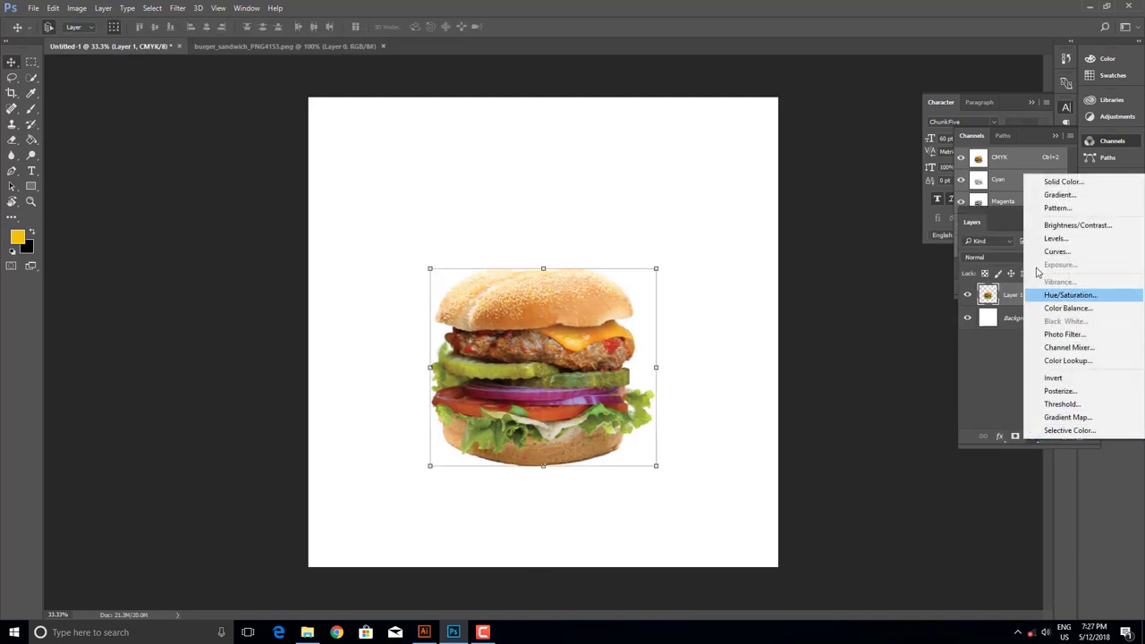
{"action": "left_click", "coordinate": [1054, 183]}
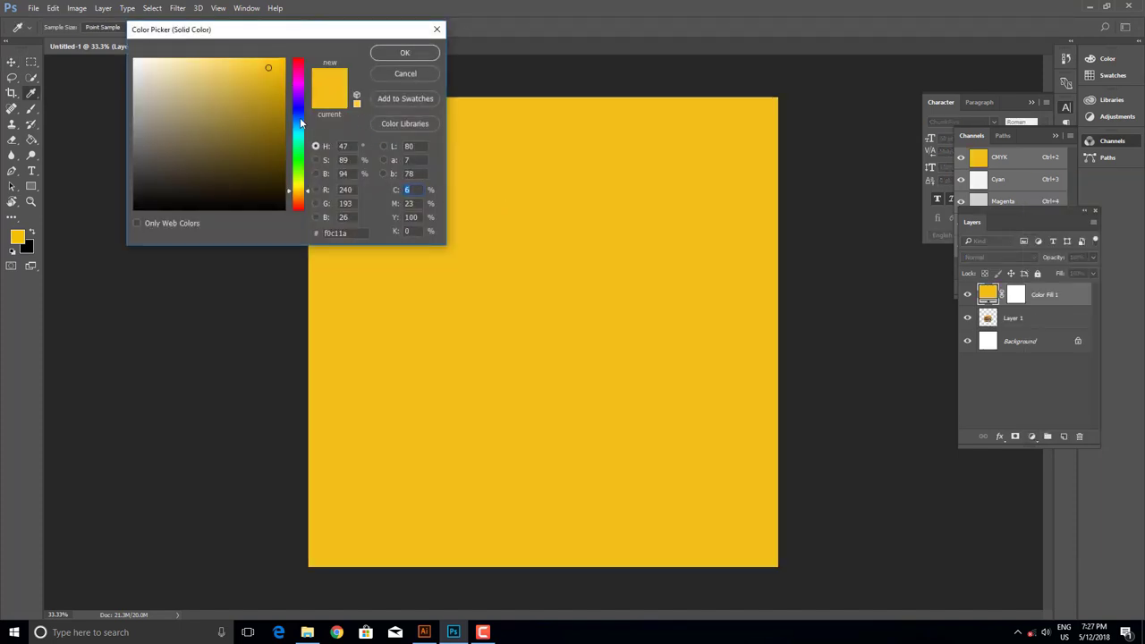
{"action": "left_click", "coordinate": [300, 121]}
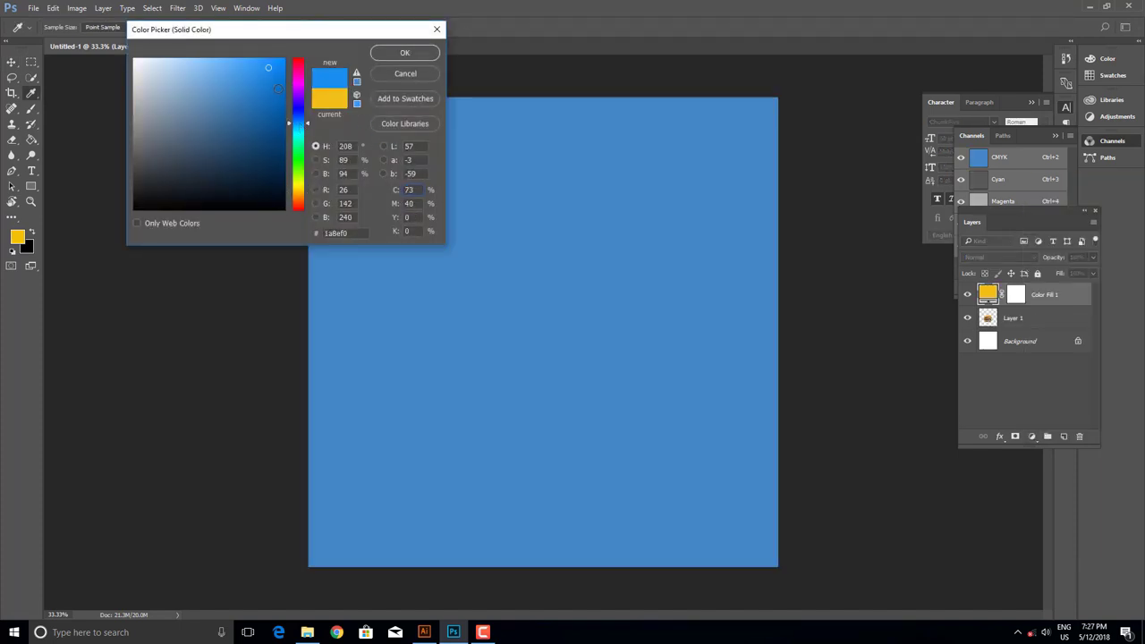
{"action": "left_click", "coordinate": [279, 86]}
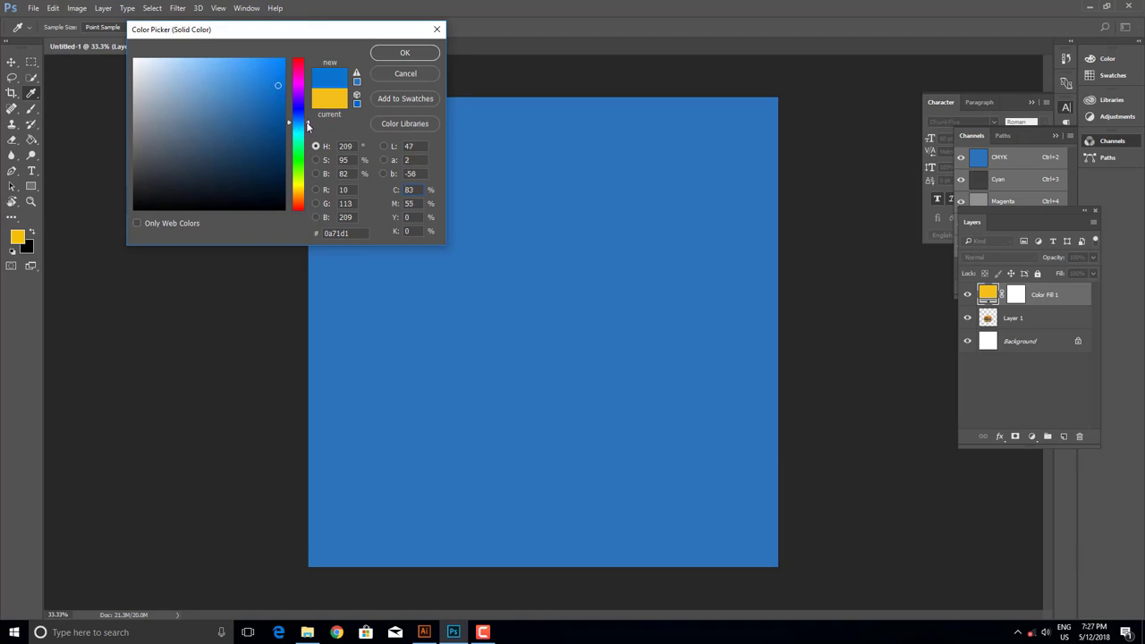
{"action": "mouse_move", "coordinate": [308, 126]}
{"action": "left_mouse_down"}
{"action": "mouse_move", "coordinate": [311, 144]}
{"action": "mouse_move", "coordinate": [282, 132]}
{"action": "left_mouse_up"}
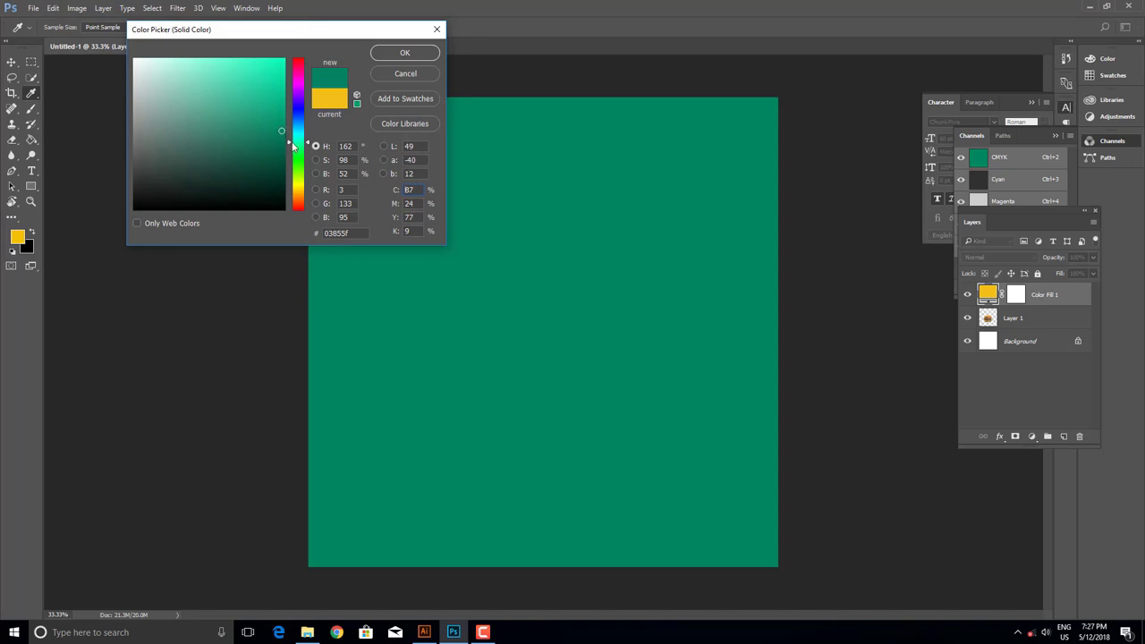
{"action": "left_click_drag", "start_coordinate": [290, 141], "coordinate": [287, 134]}
{"action": "left_click", "coordinate": [404, 53]}
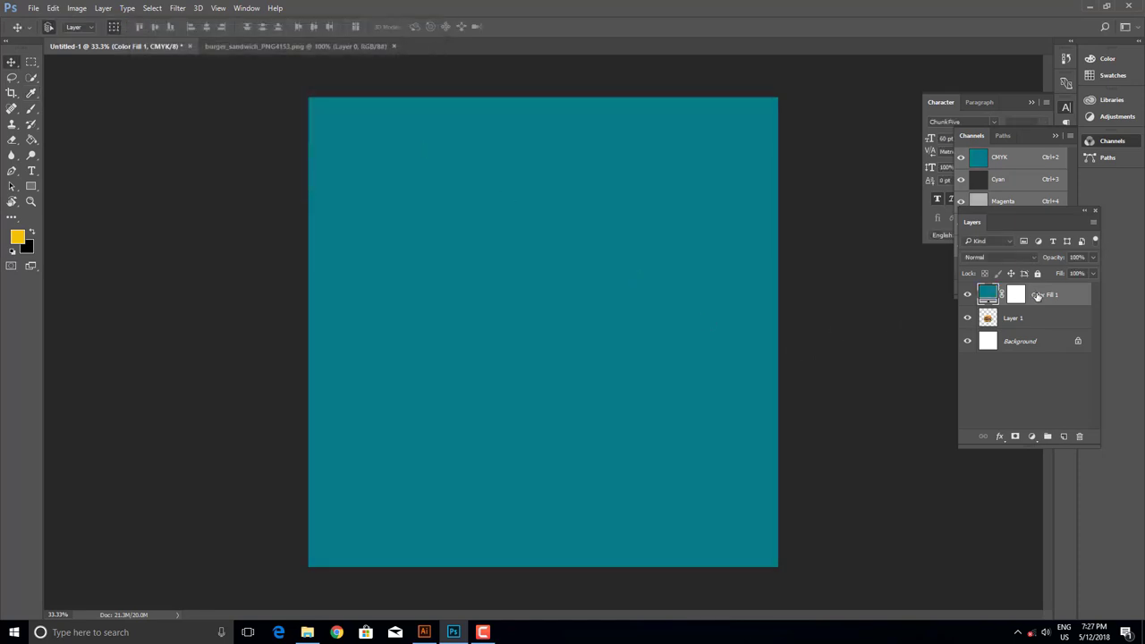
{"action": "left_click_drag", "start_coordinate": [1037, 296], "coordinate": [1036, 328]}
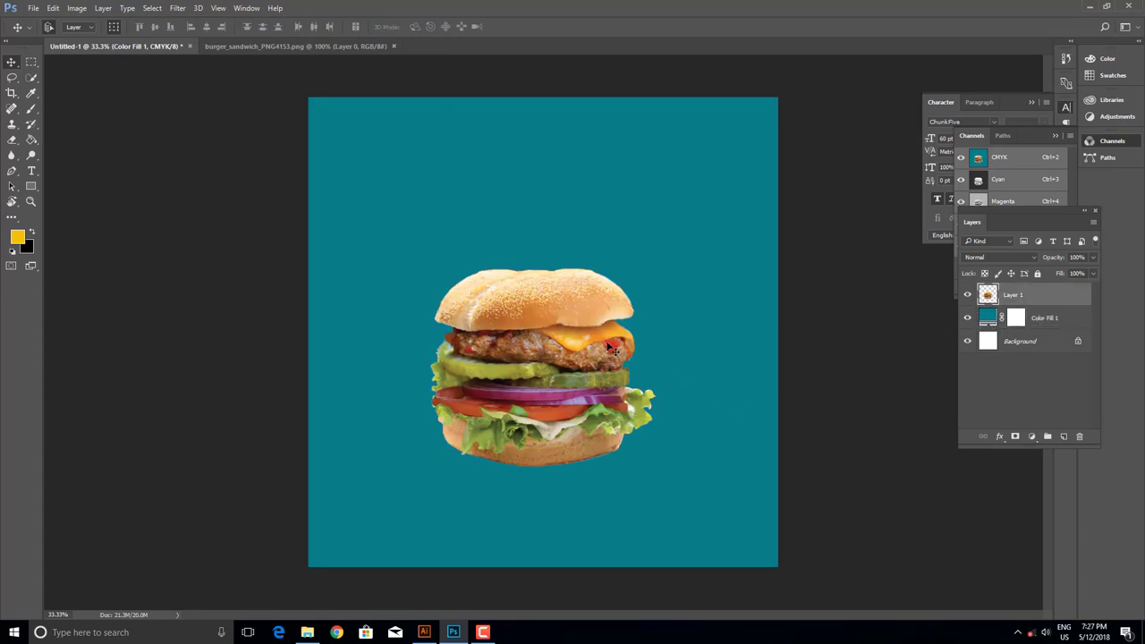
{"action": "left_click_drag", "start_coordinate": [613, 350], "coordinate": [618, 351]}
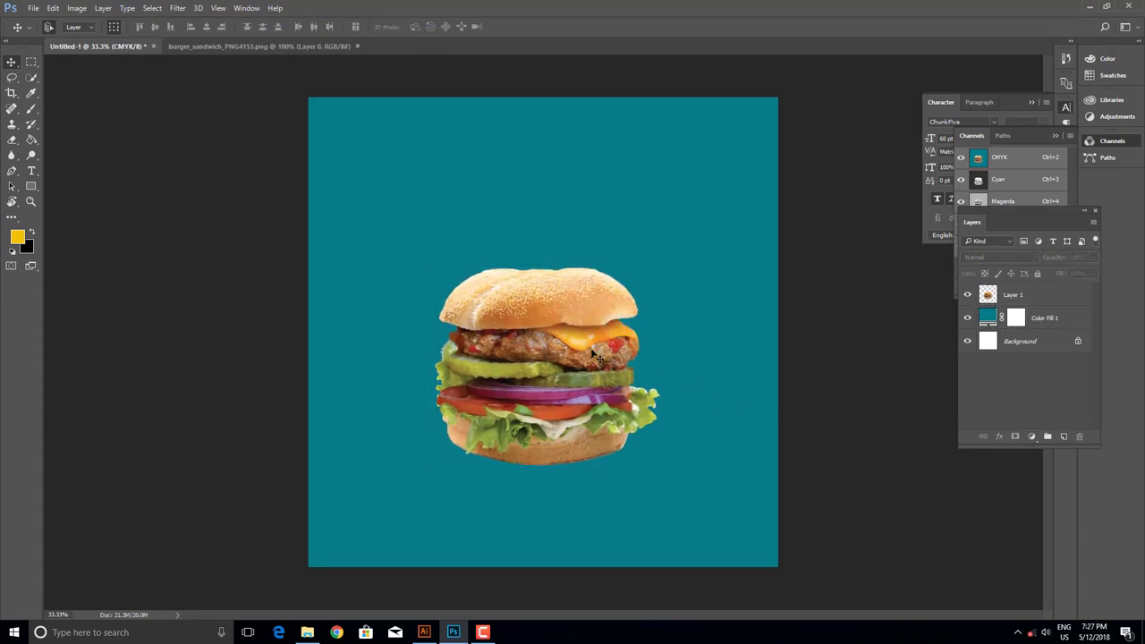
- Add a Hue/Saturation layer above Color Fill 1 with Saturation −22 and Lightness −22
{"action": "left_click", "coordinate": [598, 355]}
{"action": "left_click", "coordinate": [1052, 320]}
{"action": "left_click", "coordinate": [1032, 435]}
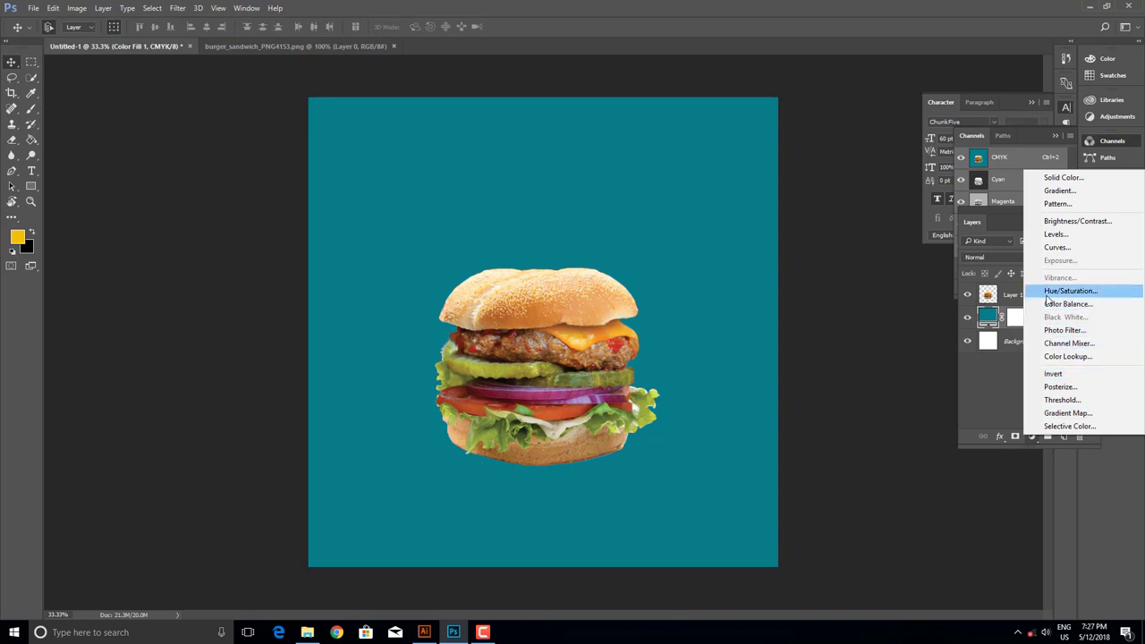
{"action": "left_click", "coordinate": [1070, 291]}
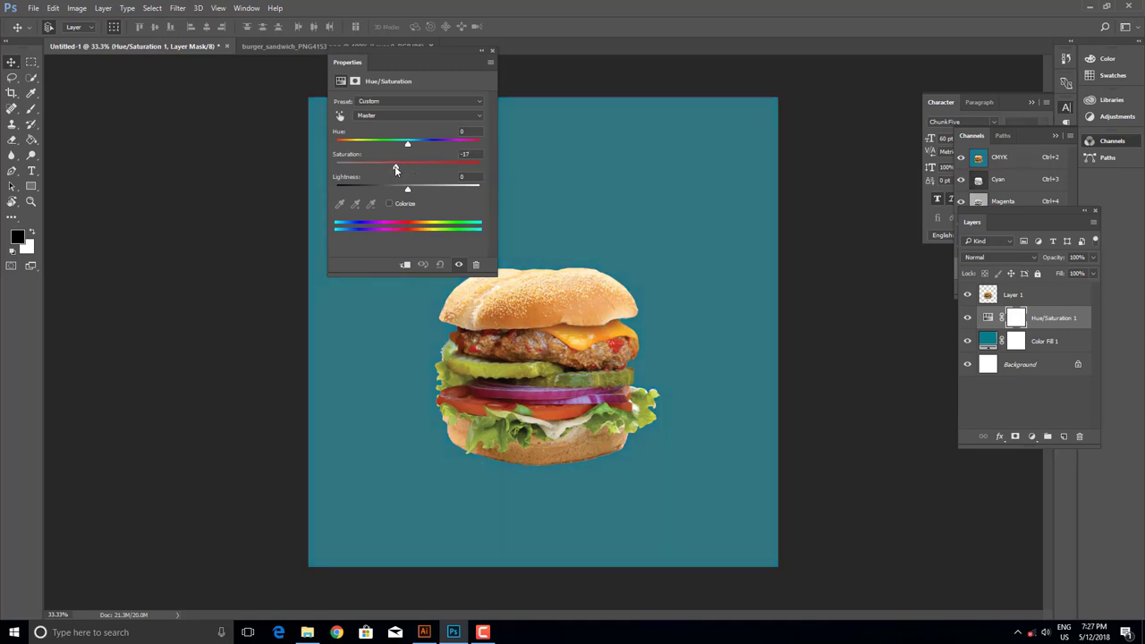
{"action": "left_click_drag", "start_coordinate": [408, 193], "coordinate": [395, 195]}
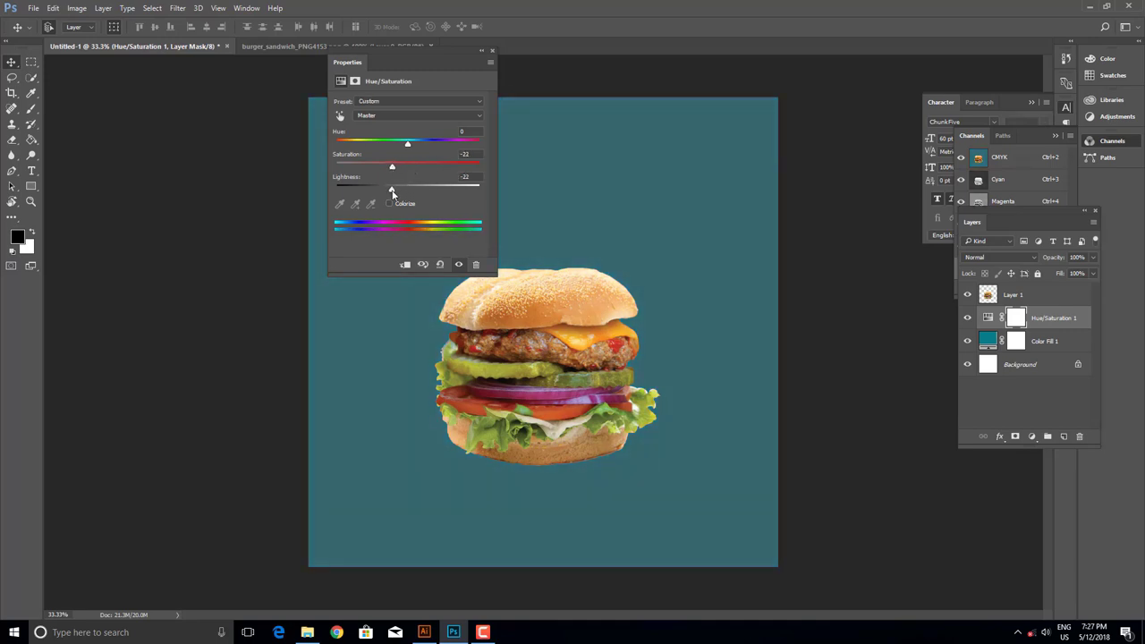
{"action": "left_click", "coordinate": [492, 50]}
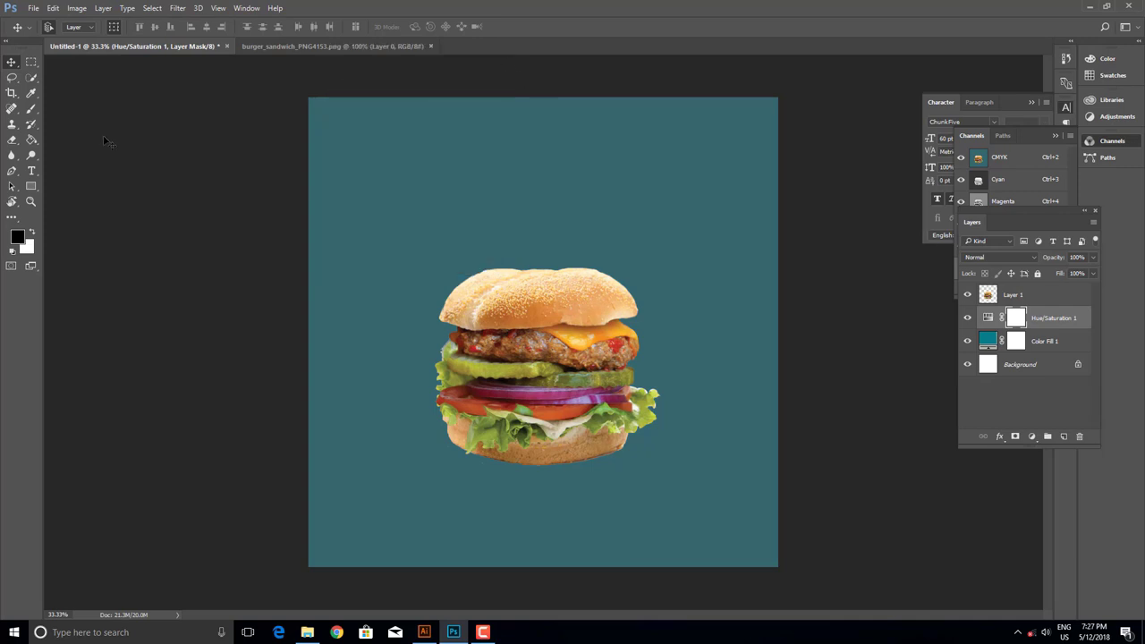
- Draw an elliptical selection circle centred on the burger
{"action": "right_click", "coordinate": [29, 68]}
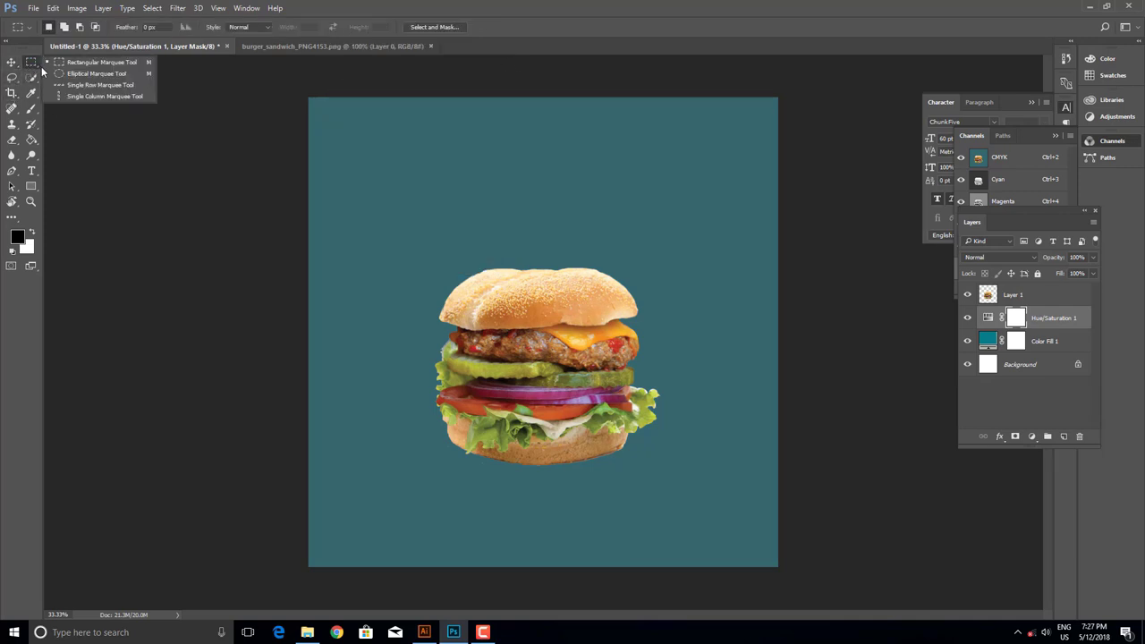
{"action": "left_click", "coordinate": [63, 72]}
{"action": "left_click_drag", "start_coordinate": [423, 231], "coordinate": [681, 555]}
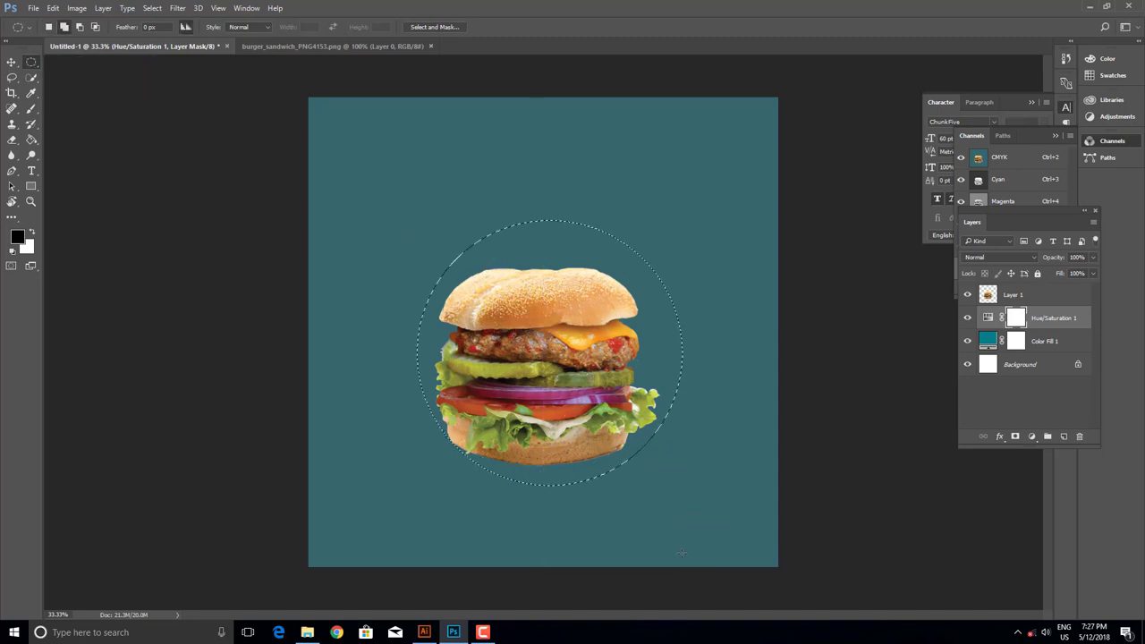
{"action": "left_click_drag", "start_coordinate": [499, 256], "coordinate": [493, 263]}
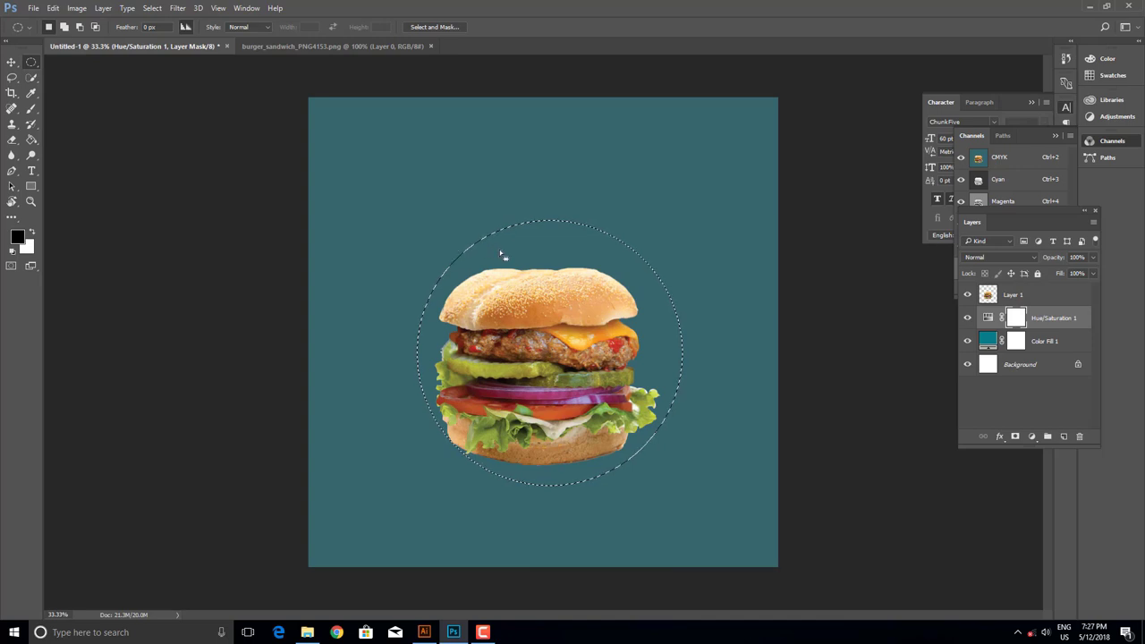
- Fill the circle black in the Hue/Saturation mask at Normal blending
{"action": "right_click", "coordinate": [576, 249]}
{"action": "left_click", "coordinate": [624, 419]}
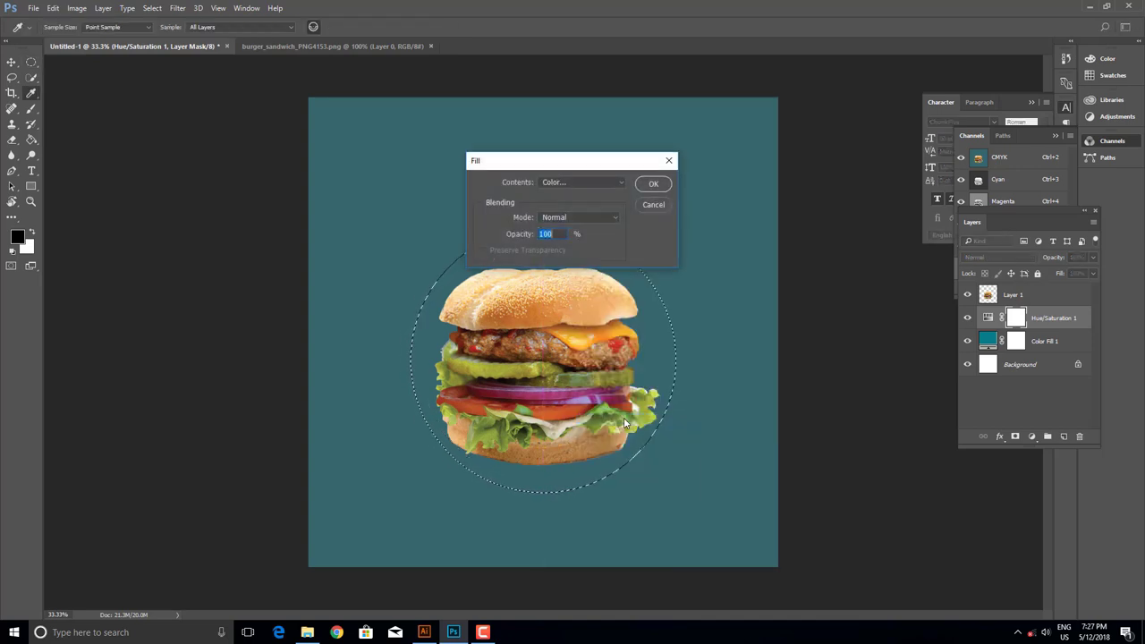
{"action": "left_click", "coordinate": [580, 222]}
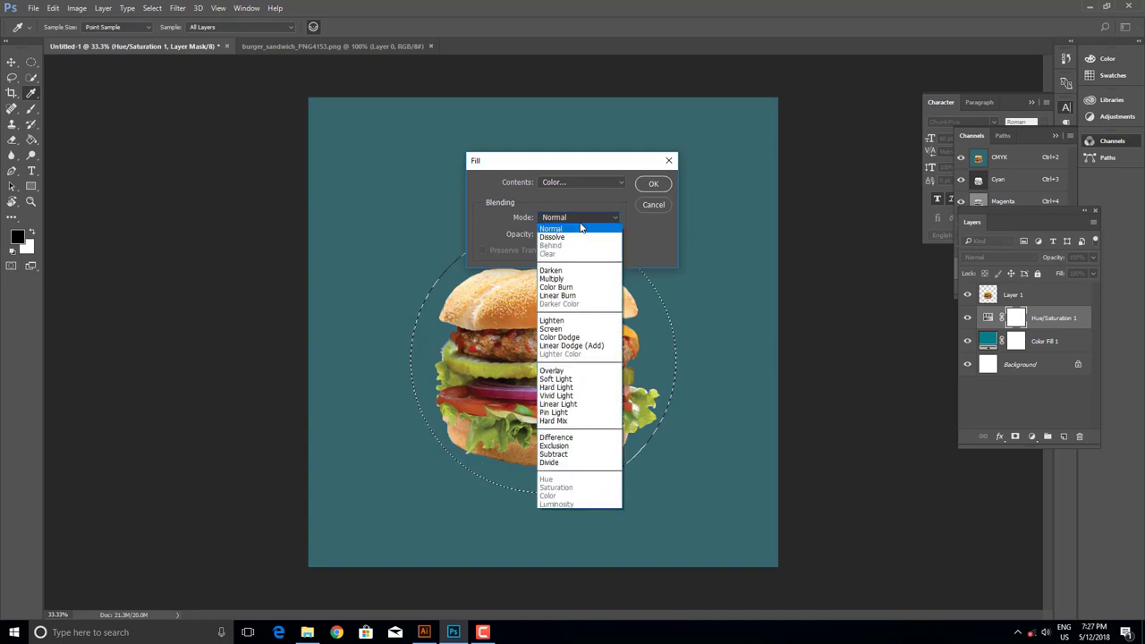
{"action": "left_click", "coordinate": [581, 228]}
{"action": "left_click", "coordinate": [582, 182]}
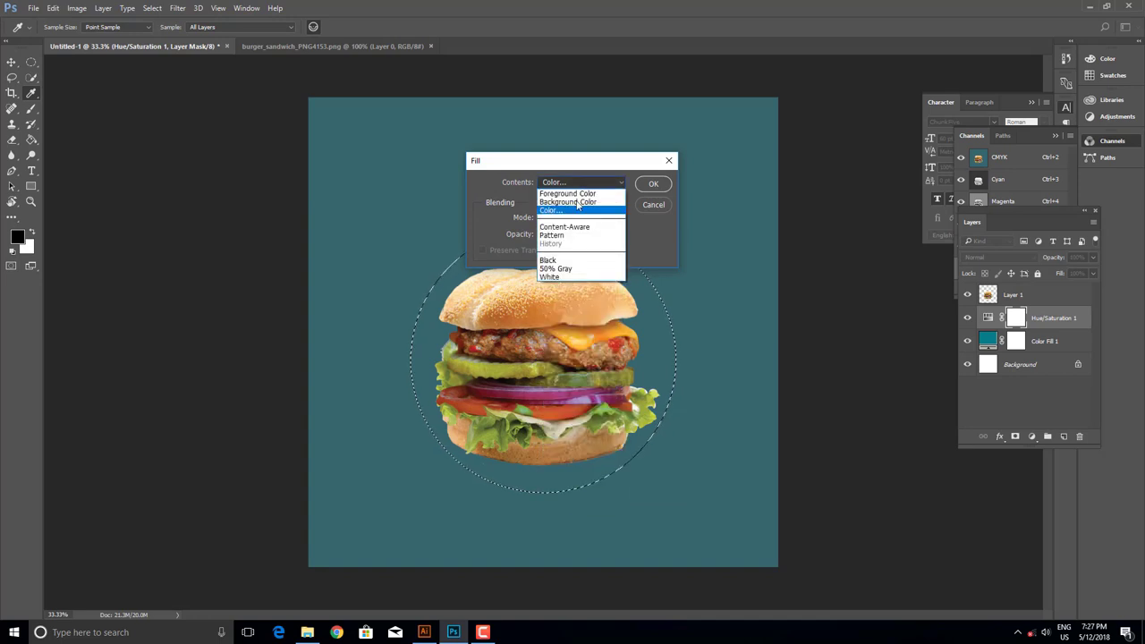
{"action": "left_click", "coordinate": [557, 260]}
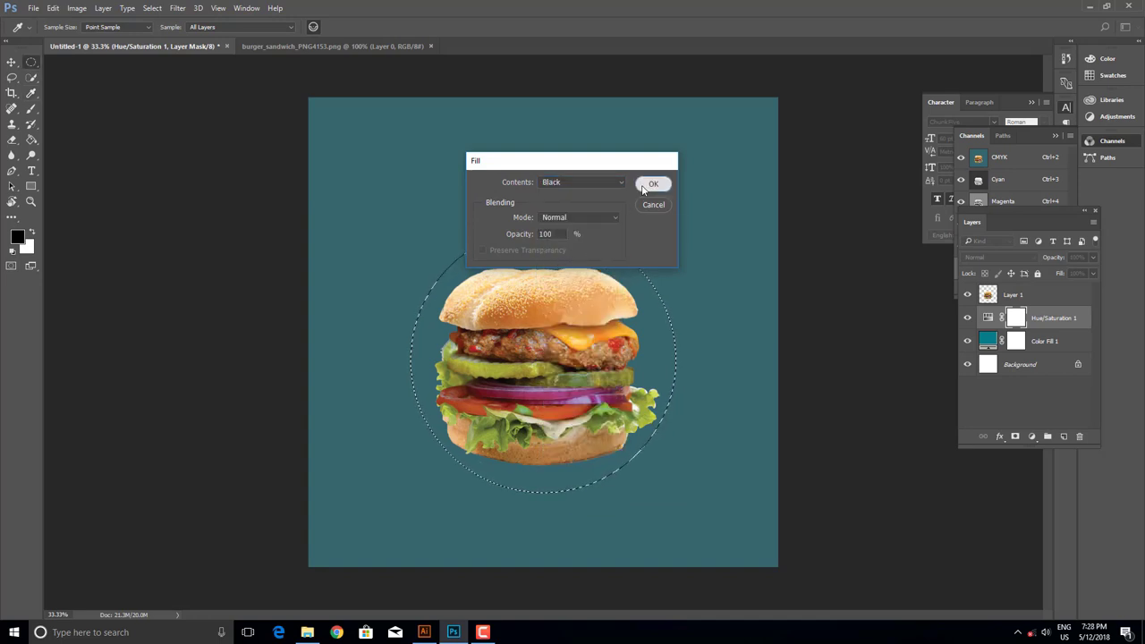
{"action": "left_click", "coordinate": [651, 184]}
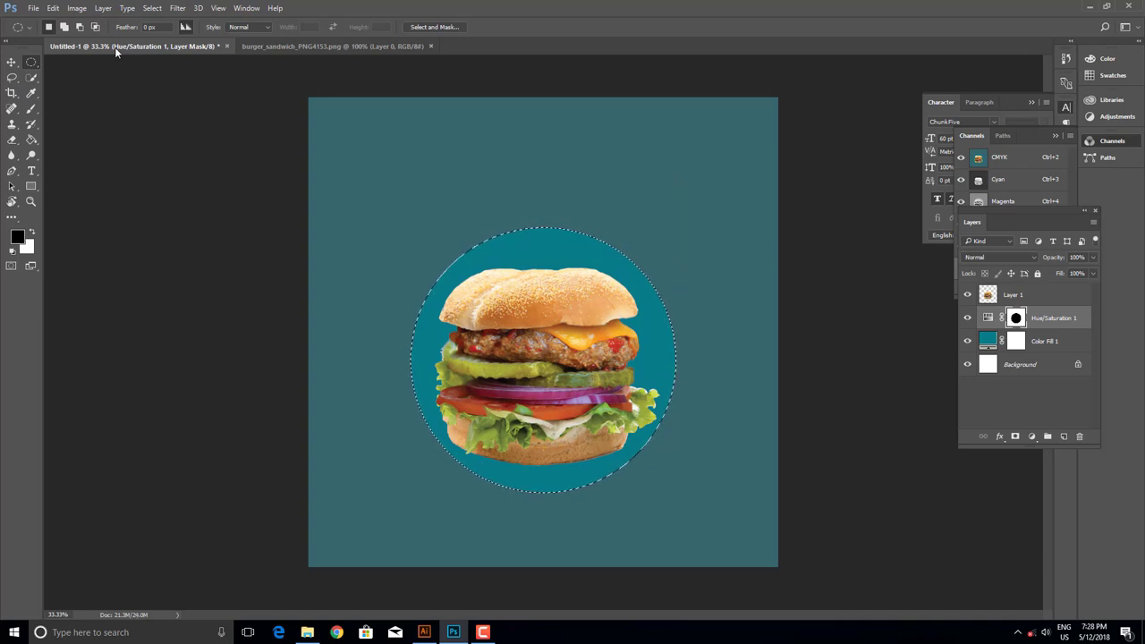
- Deselect and reselect the Hue/Saturation 1 layer
{"action": "left_click", "coordinate": [152, 9]}
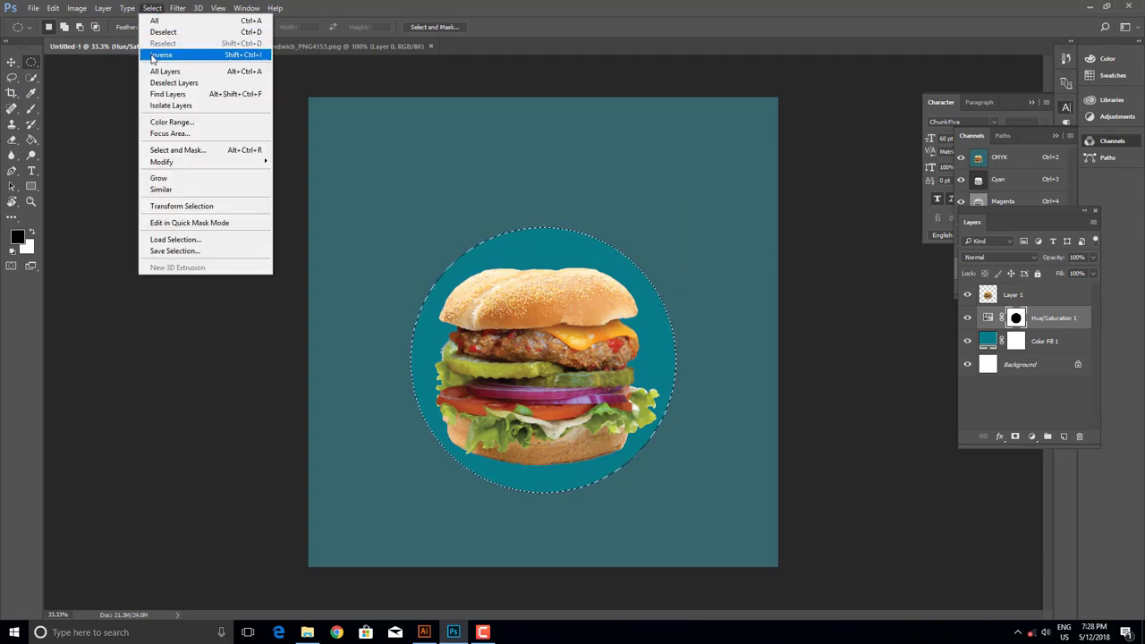
{"action": "left_click", "coordinate": [160, 86]}
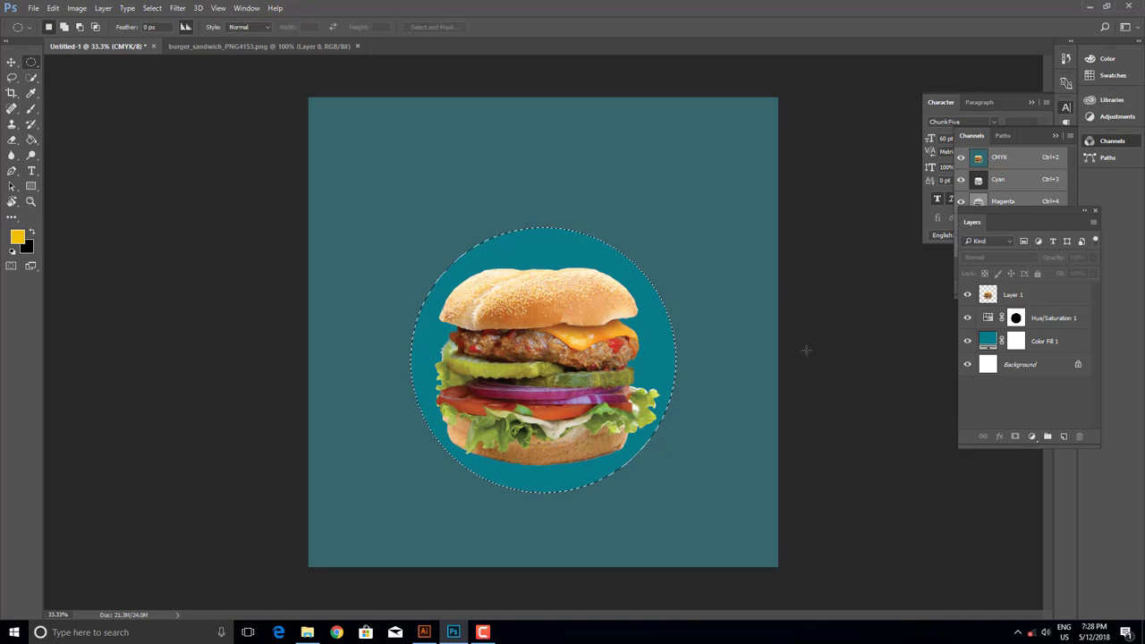
{"action": "left_click", "coordinate": [1037, 326]}
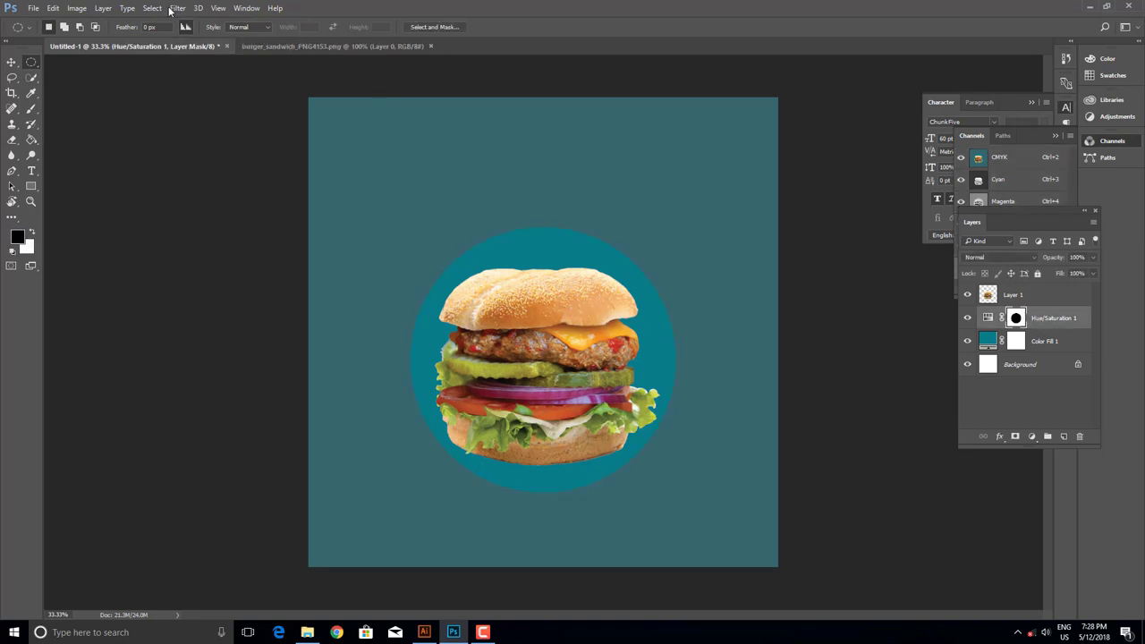
- Soften the mask's circle with a 41.5-pixel Gaussian Blur
{"action": "left_click", "coordinate": [176, 8]}
{"action": "mouse_move", "coordinate": [248, 139]}
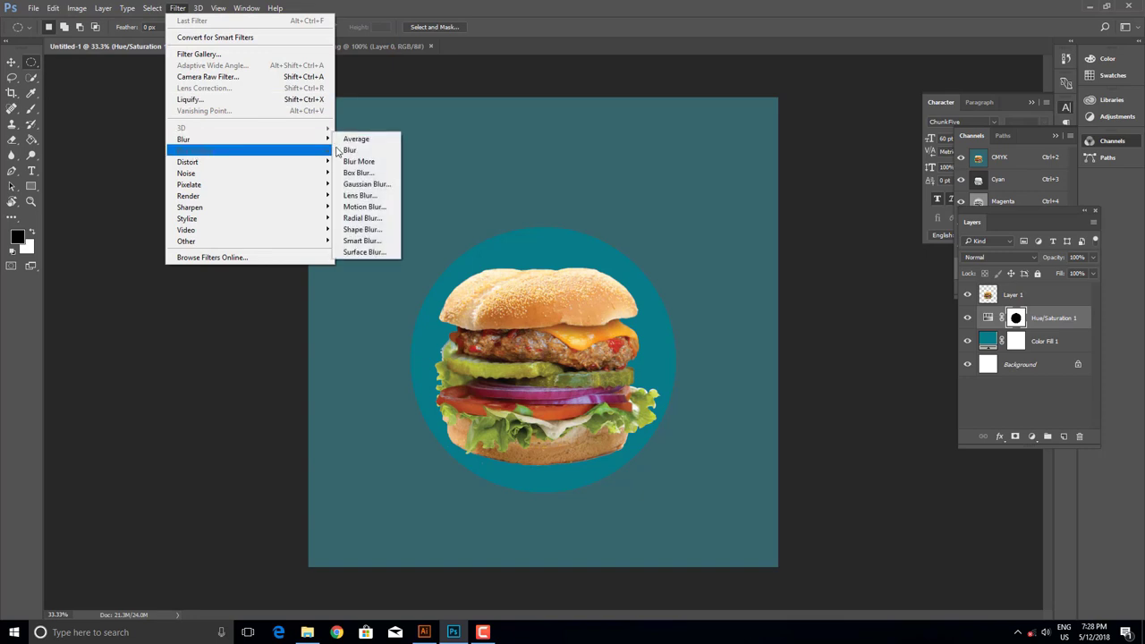
{"action": "left_click", "coordinate": [353, 185]}
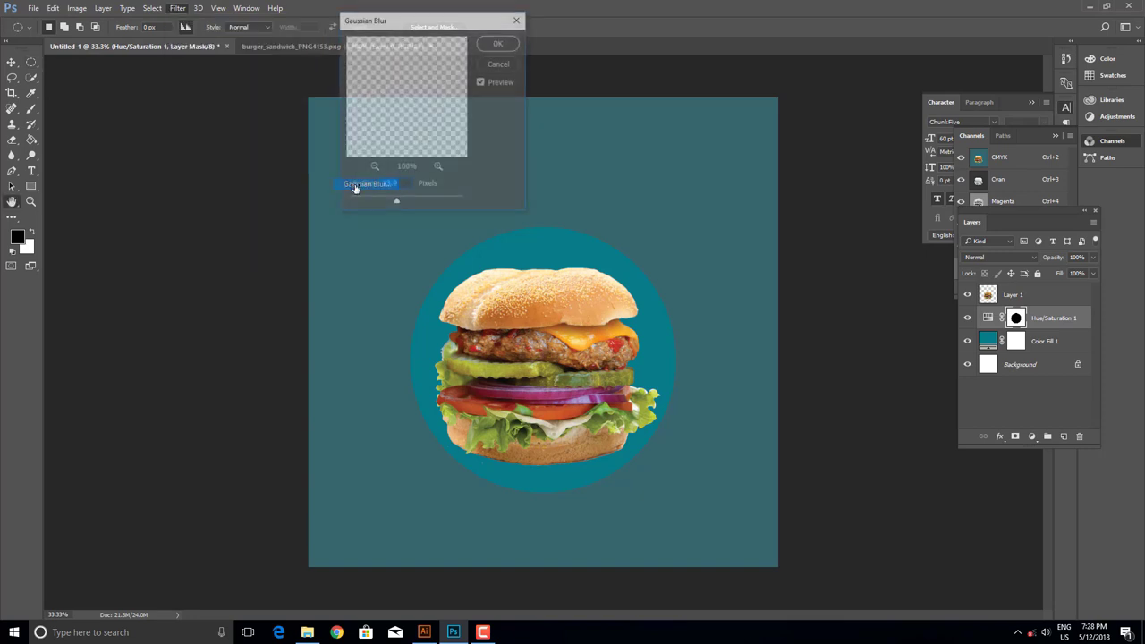
{"action": "left_click_drag", "start_coordinate": [399, 205], "coordinate": [412, 205]}
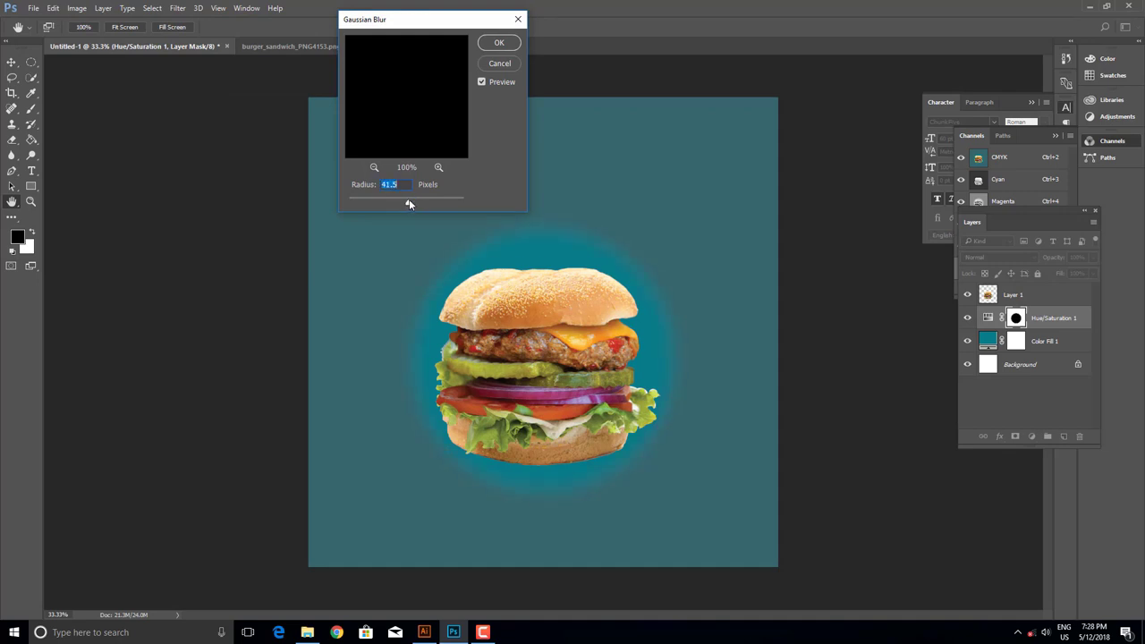
{"action": "left_click", "coordinate": [498, 43]}
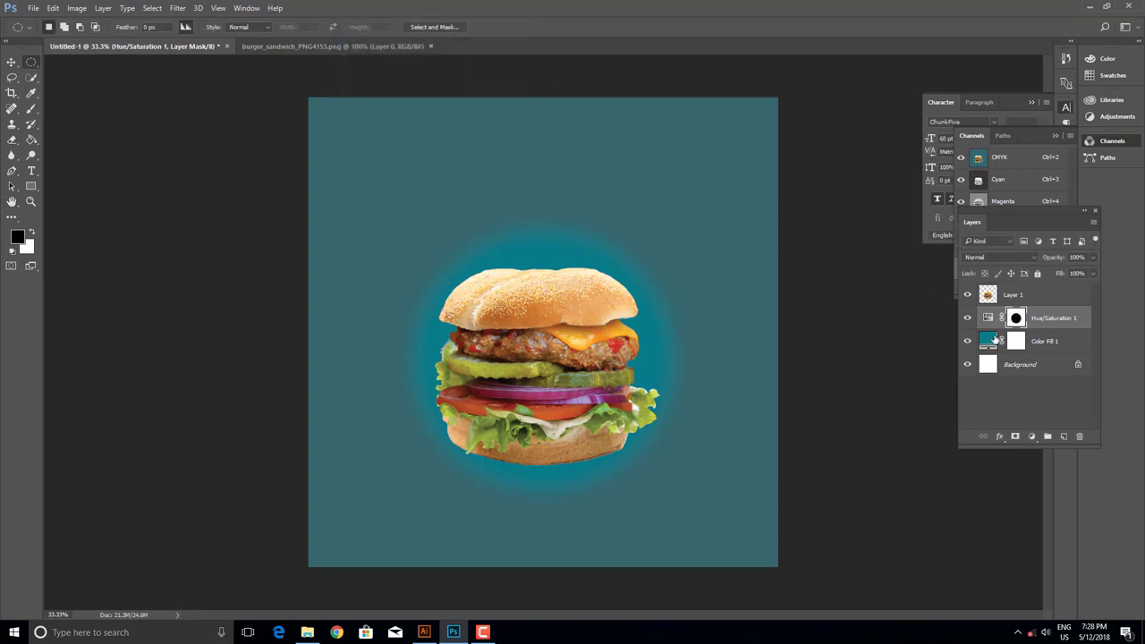
{"action": "left_click", "coordinate": [990, 340]}
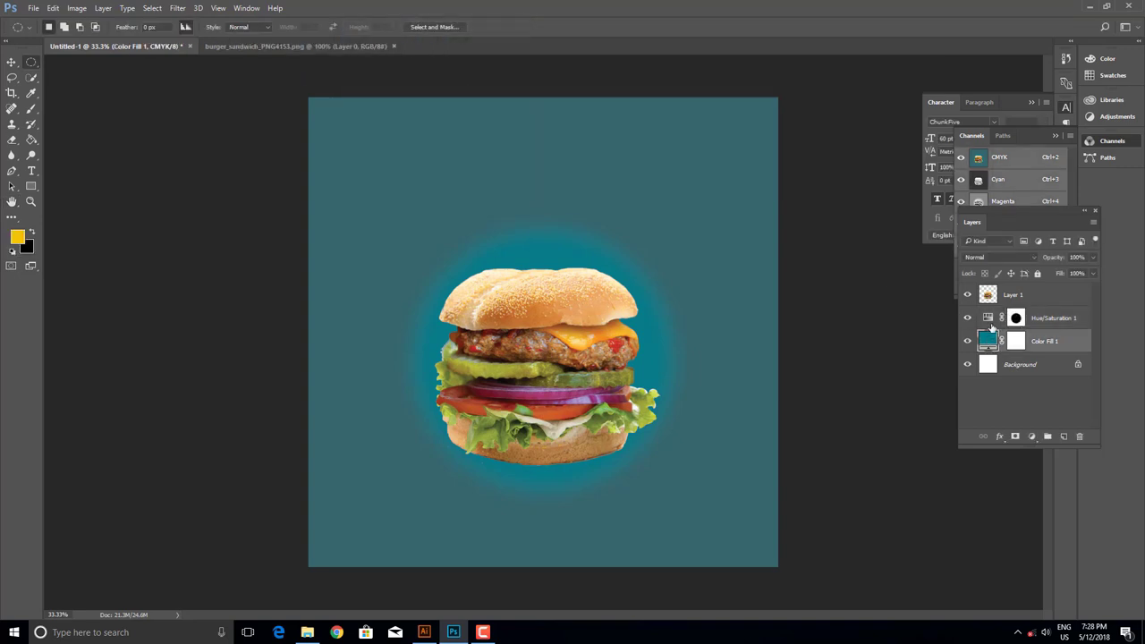
- Change Hue/Saturation 1 to Saturation +3 and Lightness −15
{"action": "left_click", "coordinate": [990, 320]}
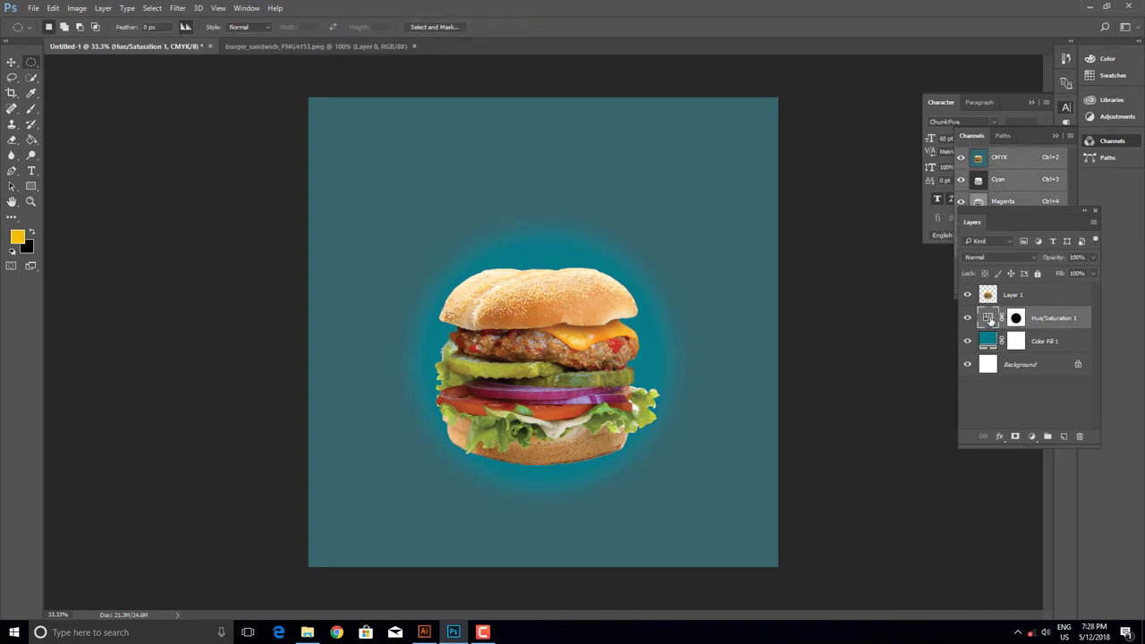
{"action": "double_click", "coordinate": [990, 319]}
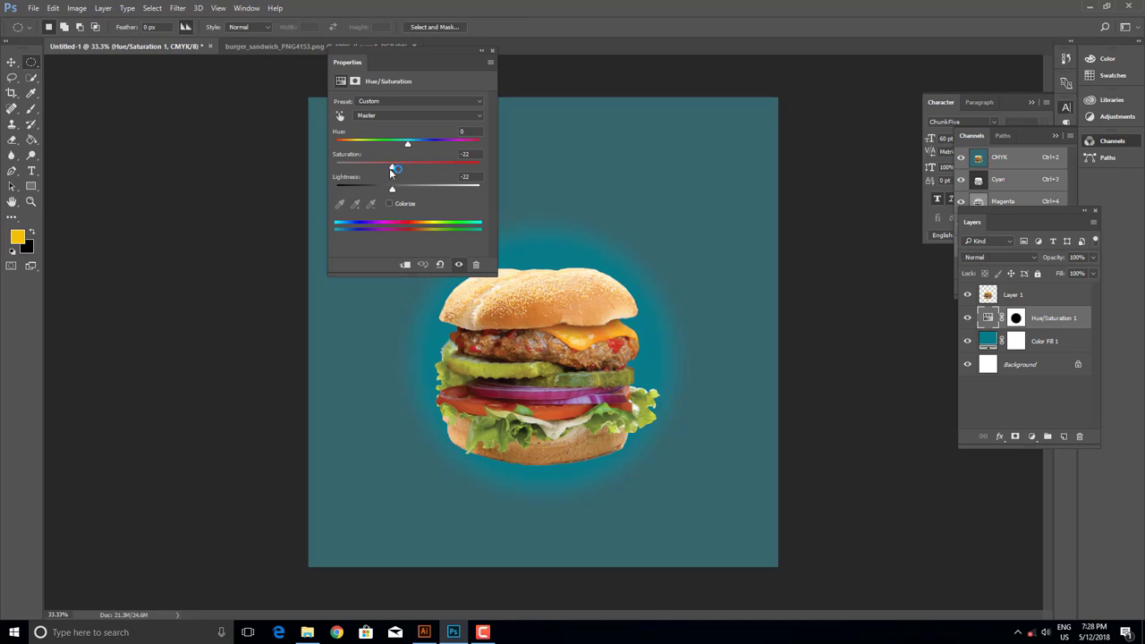
{"action": "left_click_drag", "start_coordinate": [397, 166], "coordinate": [408, 170]}
{"action": "left_click_drag", "start_coordinate": [399, 190], "coordinate": [402, 191]}
{"action": "left_click", "coordinate": [492, 51]}
{"action": "left_click", "coordinate": [12, 62]}
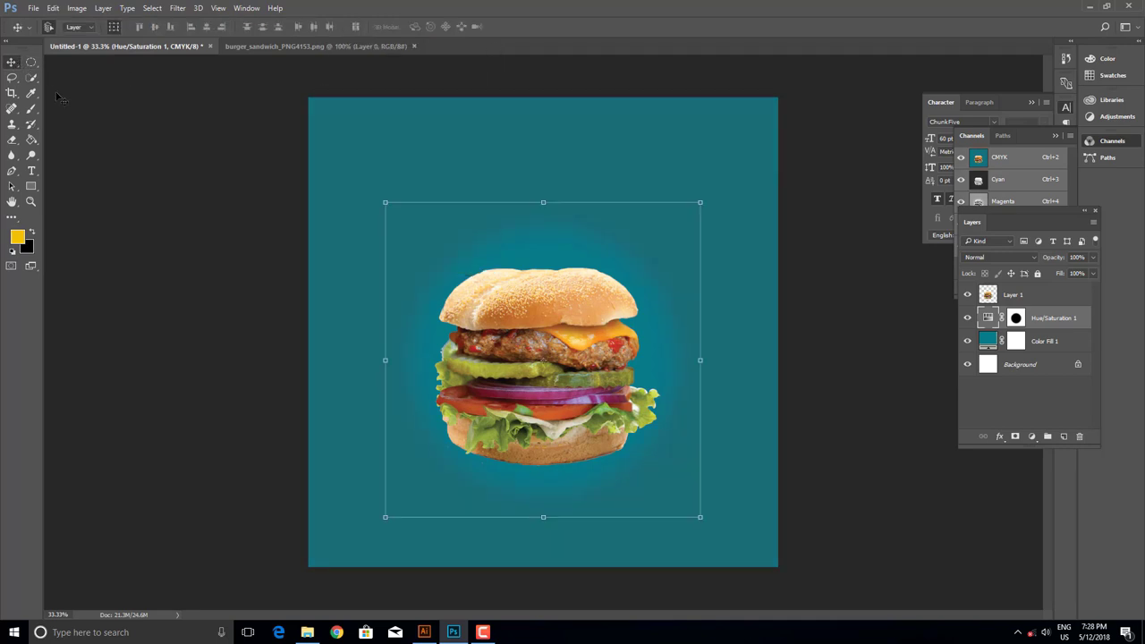
{"action": "left_click", "coordinate": [215, 209]}
{"action": "left_click", "coordinate": [429, 332]}
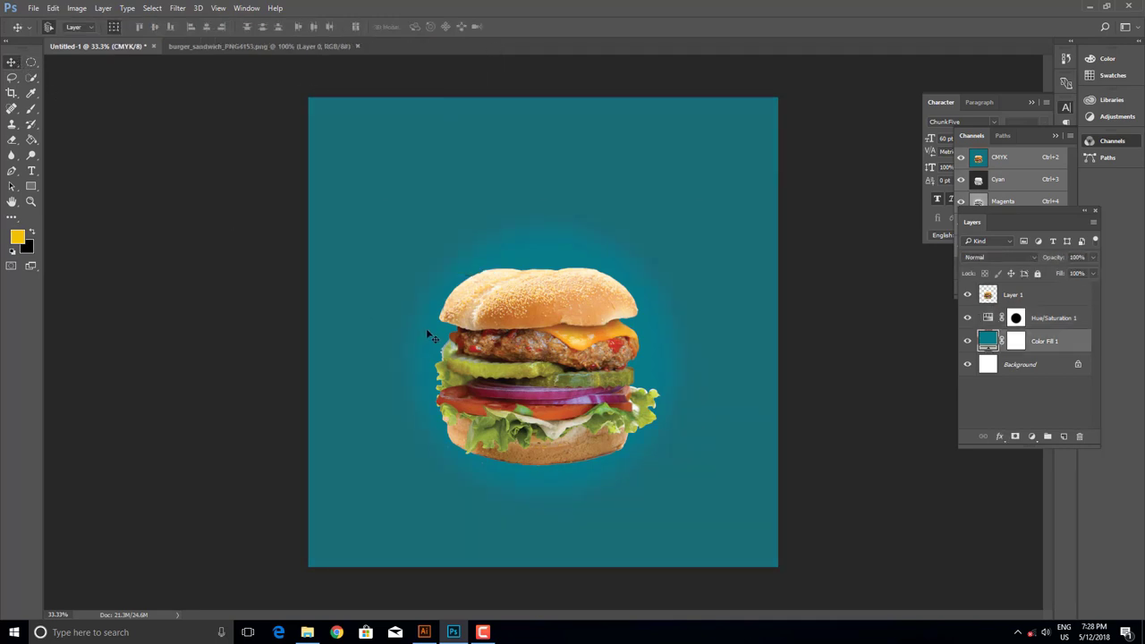
- Open the burger photo pexels-photo-327158.jpeg
{"action": "left_click", "coordinate": [38, 10]}
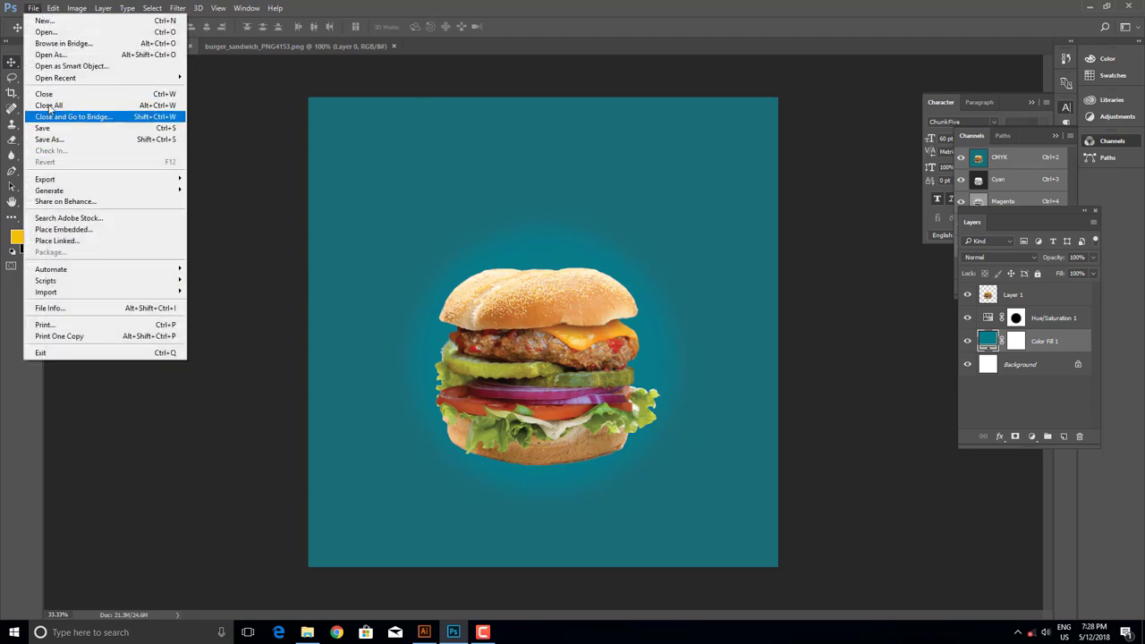
{"action": "left_click", "coordinate": [44, 31]}
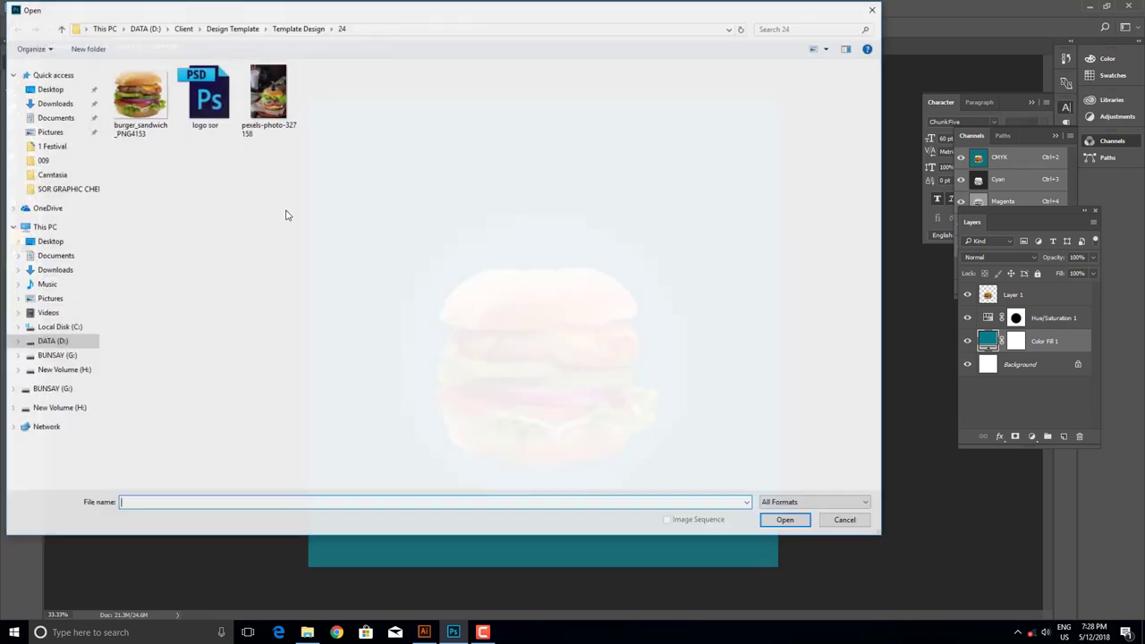
{"action": "left_click", "coordinate": [259, 114]}
{"action": "left_click", "coordinate": [787, 521]}
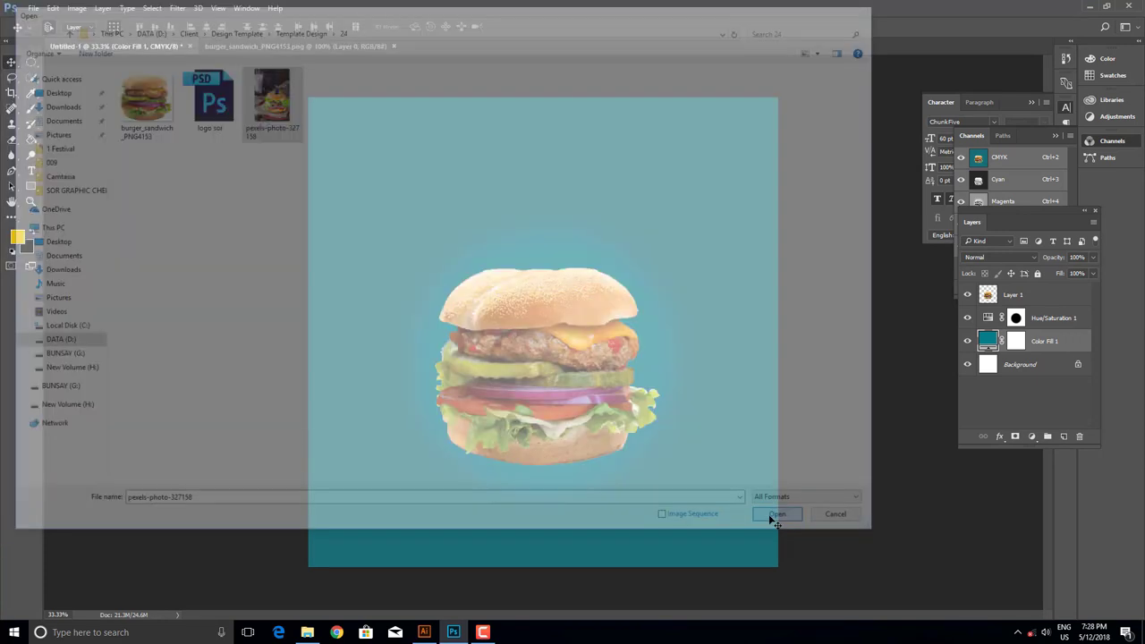
- Quick-select the burger from its left edge up over the olives and pick
{"action": "scroll", "coordinate": [579, 421], "scroll_direction": "up", "scroll_amount": 2}
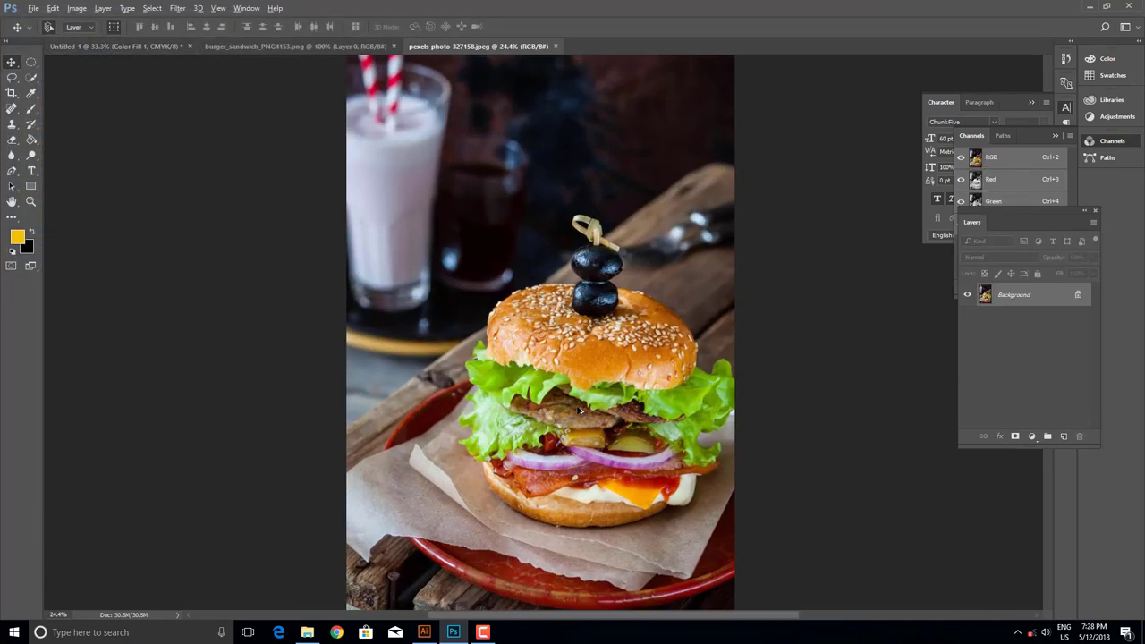
{"action": "scroll", "coordinate": [568, 384], "scroll_direction": "up", "scroll_amount": 2}
{"action": "scroll", "coordinate": [560, 358], "scroll_direction": "up", "scroll_amount": 1}
{"action": "scroll", "coordinate": [549, 324], "scroll_direction": "up", "scroll_amount": 1}
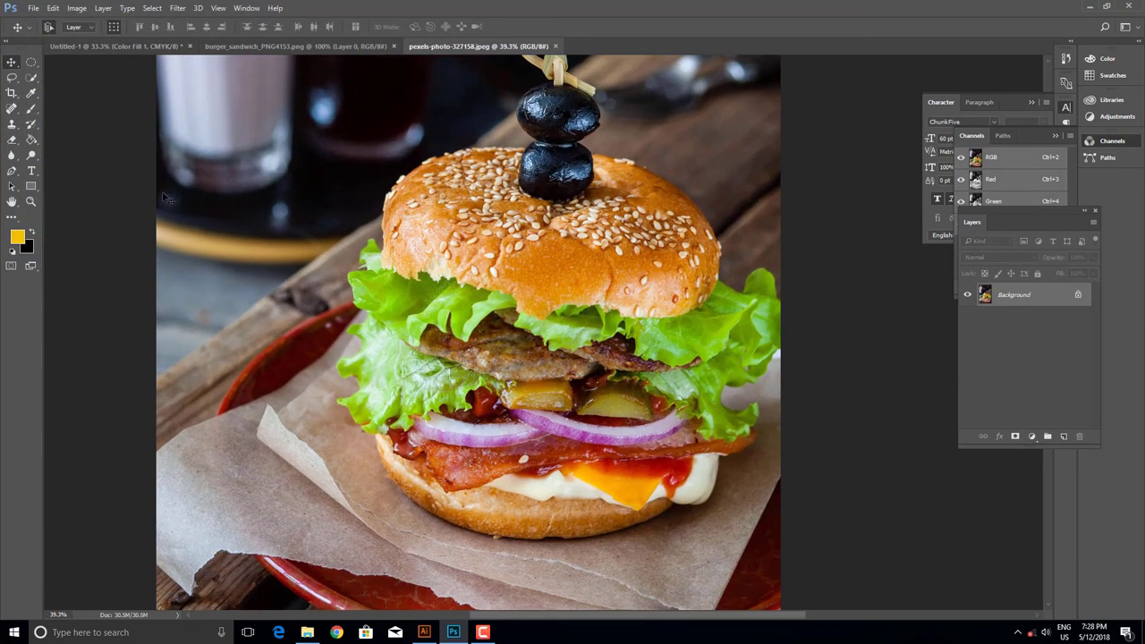
{"action": "left_click", "coordinate": [31, 78]}
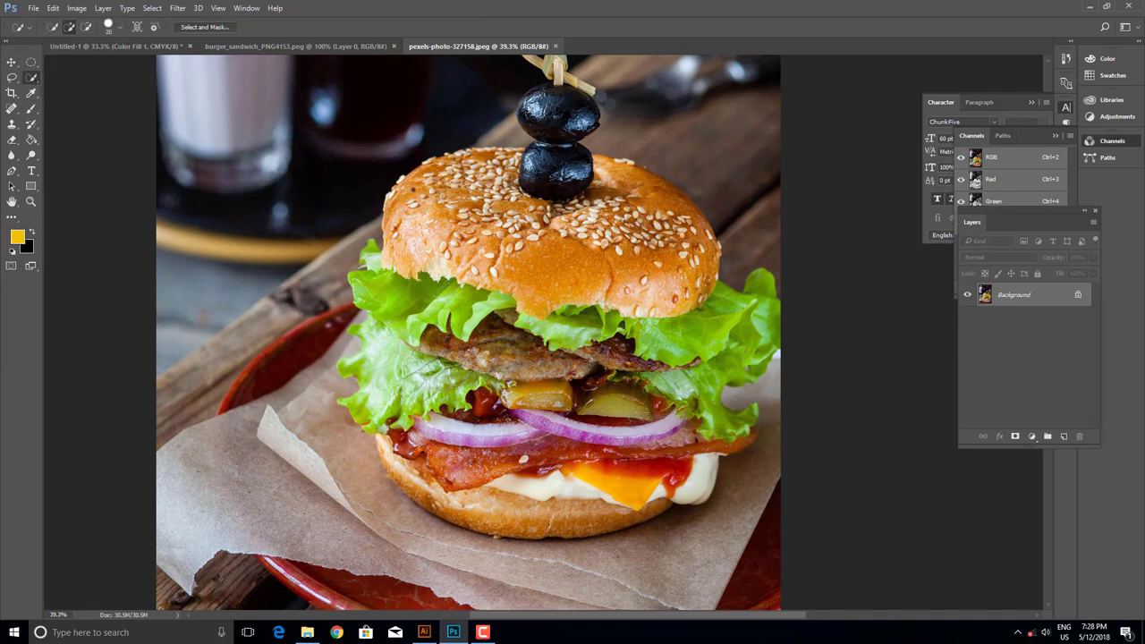
{"action": "mouse_move", "coordinate": [415, 193]}
{"action": "left_mouse_down"}
{"action": "mouse_move", "coordinate": [361, 375]}
{"action": "mouse_move", "coordinate": [466, 514]}
{"action": "mouse_move", "coordinate": [729, 427]}
{"action": "mouse_move", "coordinate": [740, 297]}
{"action": "mouse_move", "coordinate": [673, 286]}
{"action": "mouse_move", "coordinate": [591, 217]}
{"action": "left_mouse_up"}
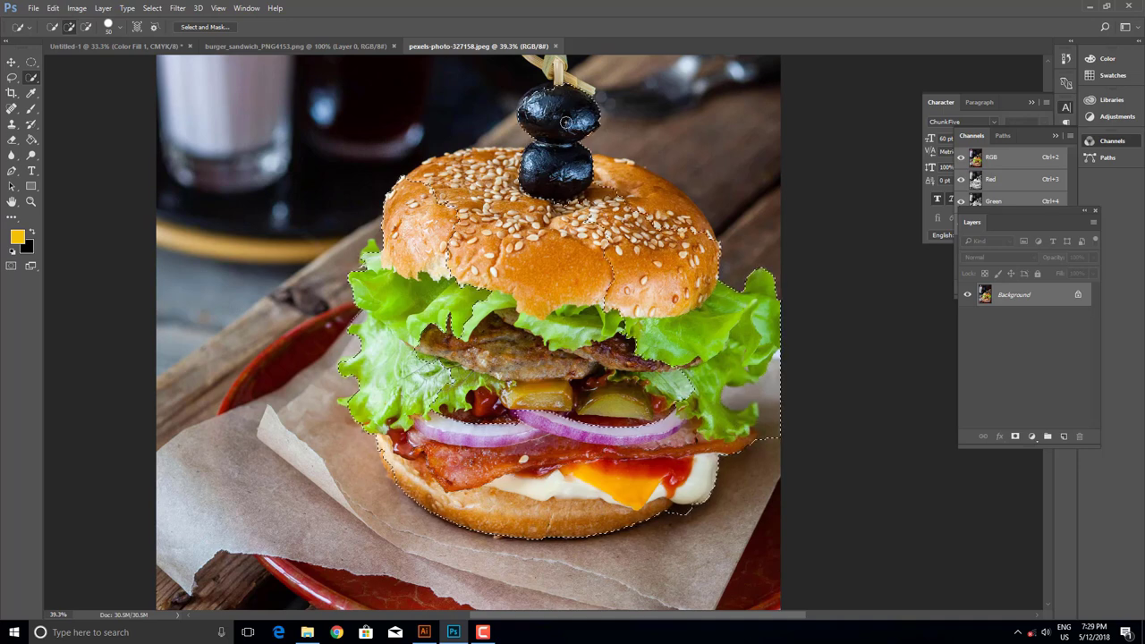
{"action": "scroll", "coordinate": [612, 312], "scroll_direction": "up", "scroll_amount": 2}
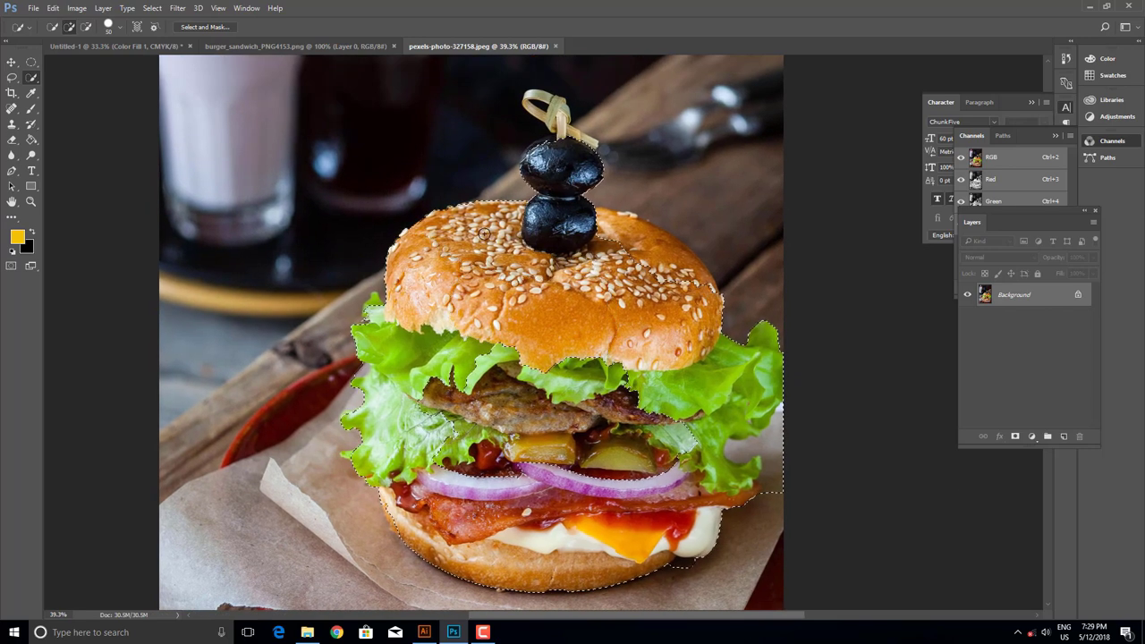
{"action": "left_click_drag", "start_coordinate": [551, 165], "coordinate": [560, 136]}
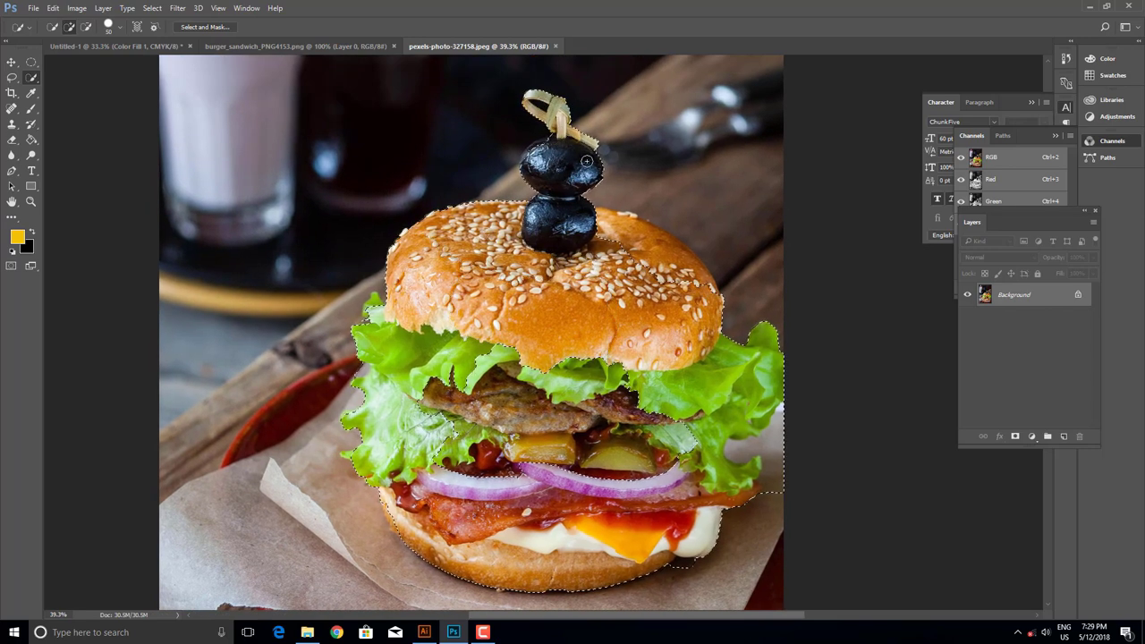
- Subtract the paper and the stray bacon tip from the burger selection
{"action": "scroll", "coordinate": [474, 302], "scroll_direction": "down", "scroll_amount": 2}
{"action": "scroll", "coordinate": [391, 254], "scroll_direction": "up", "scroll_amount": 2, "text": "alt"}
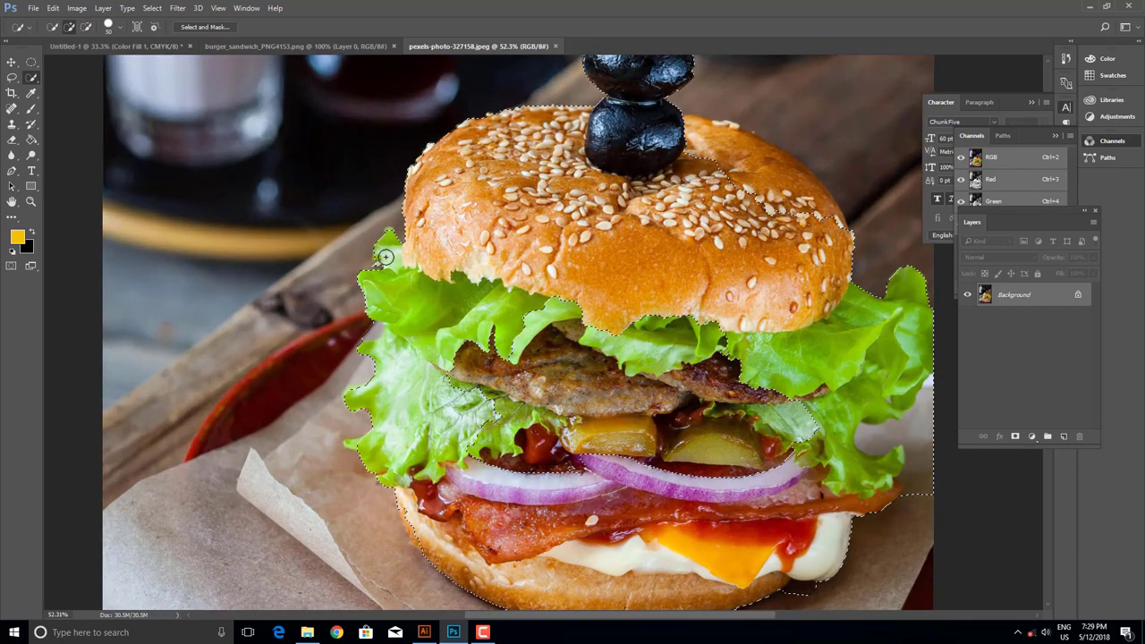
{"action": "scroll", "coordinate": [363, 364], "scroll_direction": "down", "scroll_amount": 2}
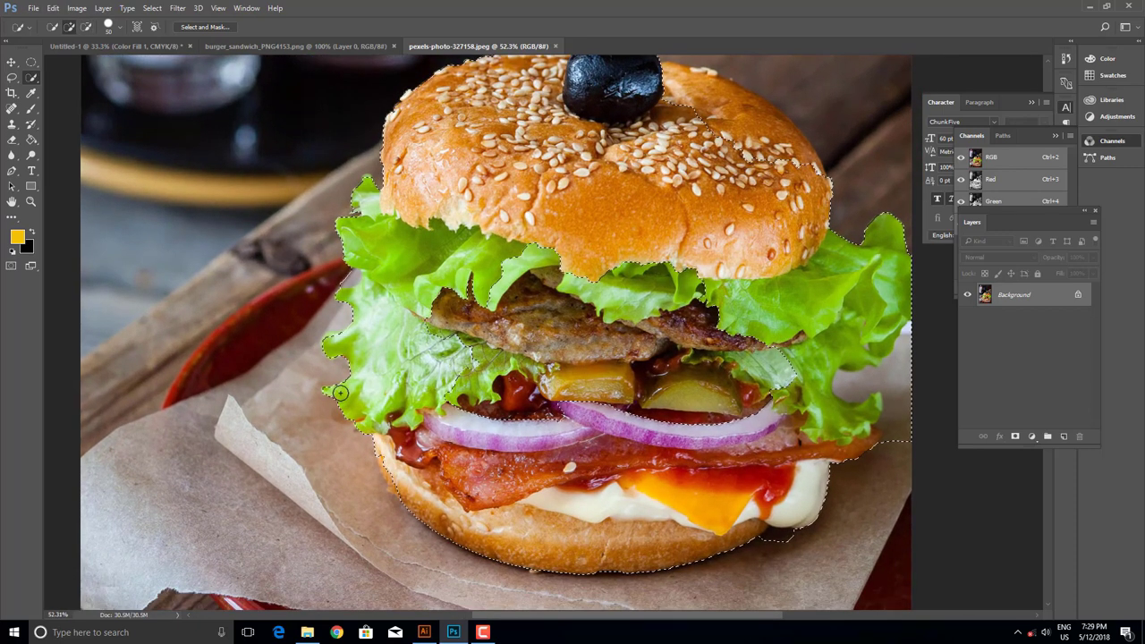
{"action": "key", "text": "ctrl+d"}
{"action": "left_click_drag", "start_coordinate": [529, 461], "coordinate": [412, 439]}
{"action": "key", "text": "ctrl+z"}
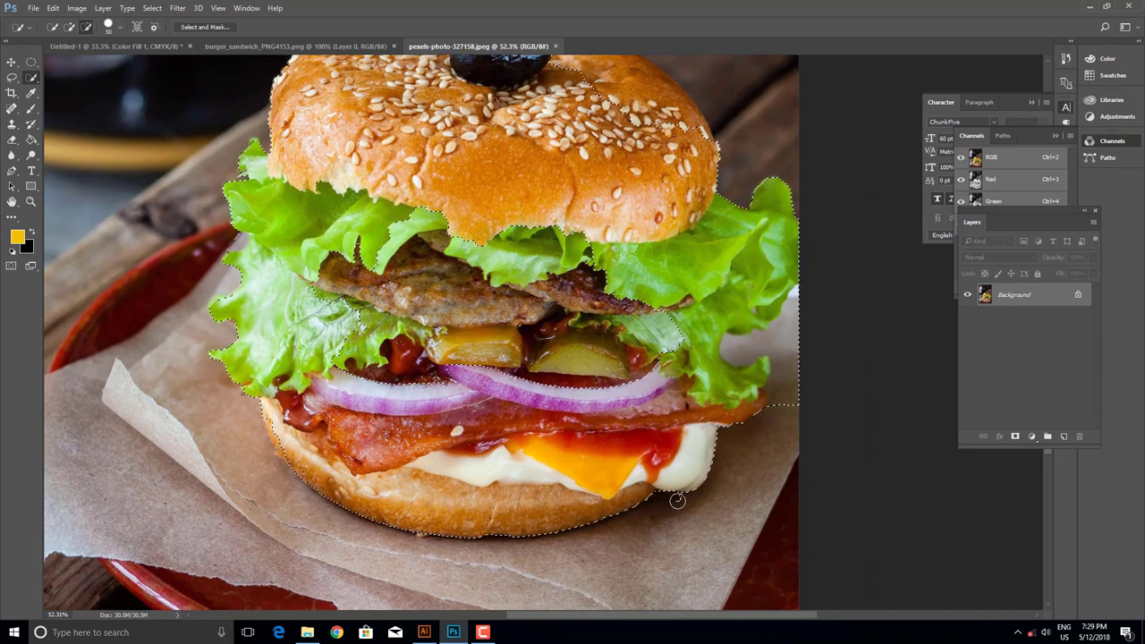
{"action": "left_click_drag", "start_coordinate": [788, 305], "coordinate": [788, 402]}
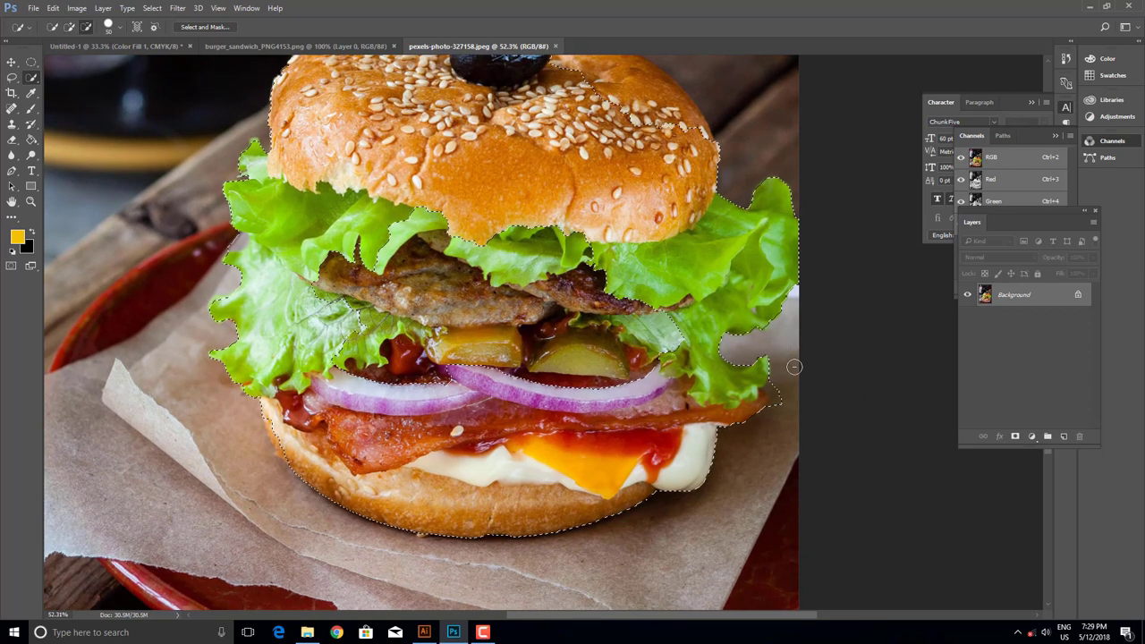
{"action": "left_click_drag", "start_coordinate": [779, 396], "coordinate": [775, 406]}
{"action": "left_click_drag", "start_coordinate": [424, 376], "coordinate": [438, 367]}
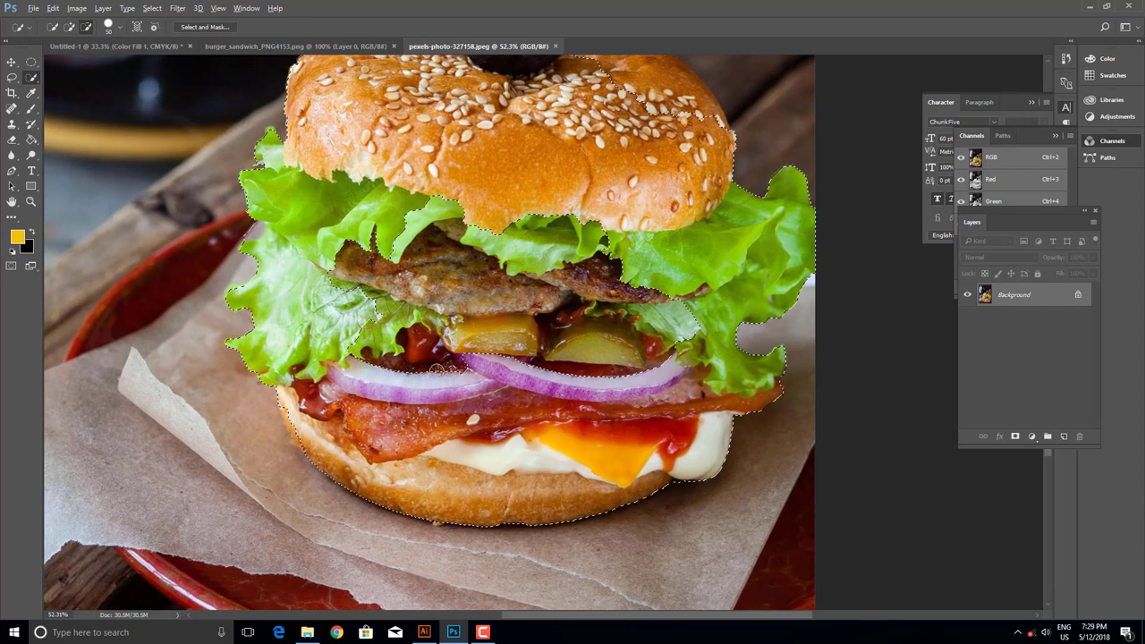
{"action": "scroll", "coordinate": [438, 367], "scroll_direction": "up", "scroll_amount": 2}
{"action": "scroll", "coordinate": [420, 367], "scroll_direction": "down", "scroll_amount": 1}
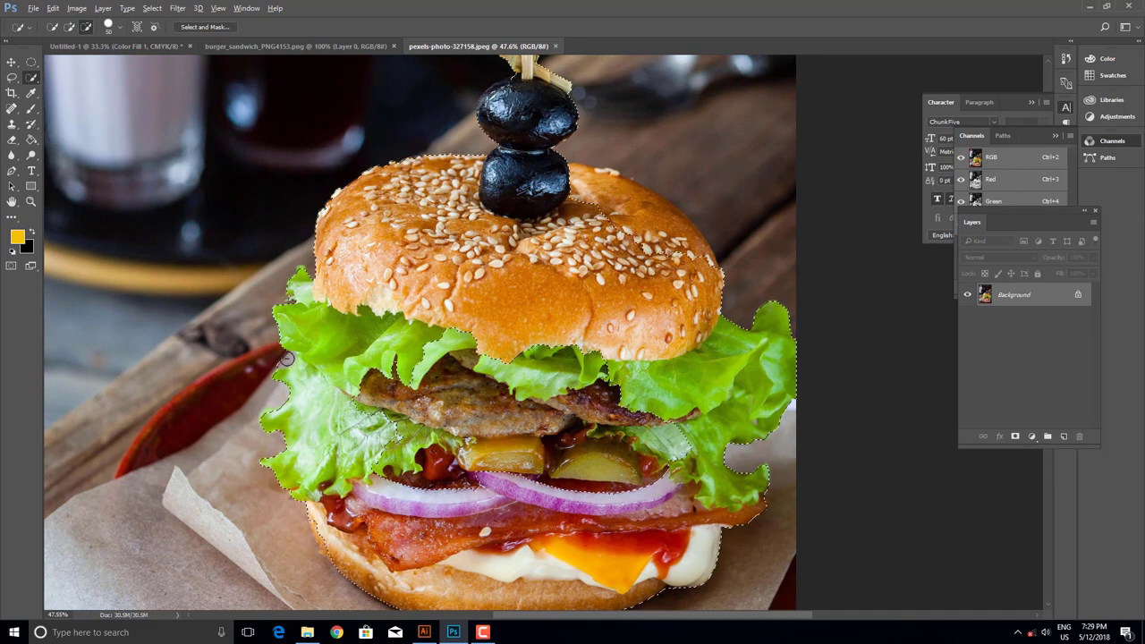
- Restore the burger selection and refine the lettuce edge and bun bulge with a 45 brush
{"action": "key", "text": "ctrl+d"}
{"action": "scroll", "coordinate": [358, 313], "scroll_direction": "up", "scroll_amount": 2}
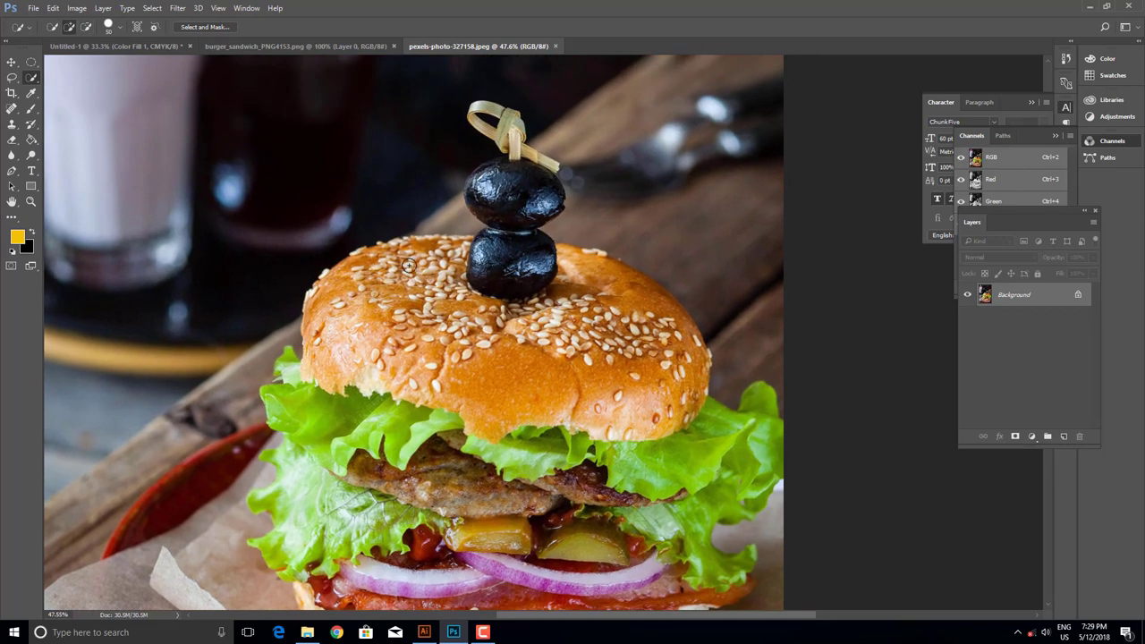
{"action": "key", "text": "ctrl+shift+d"}
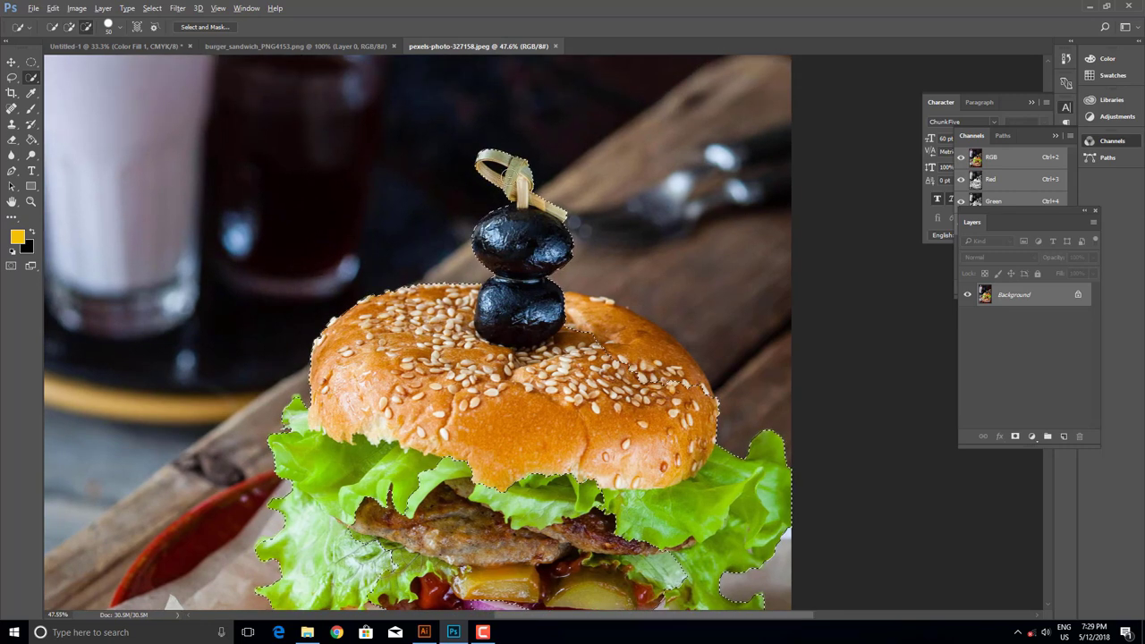
{"action": "scroll", "coordinate": [499, 170], "scroll_direction": "up", "scroll_amount": 2}
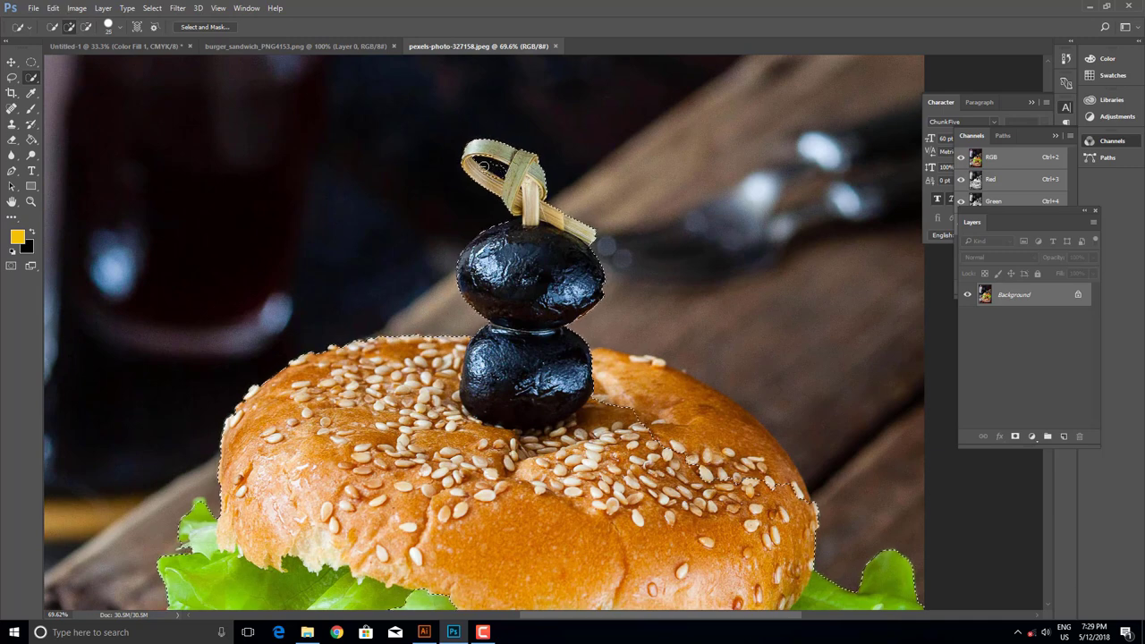
{"action": "key", "text": "alt"}
{"action": "key", "text": "alt"}
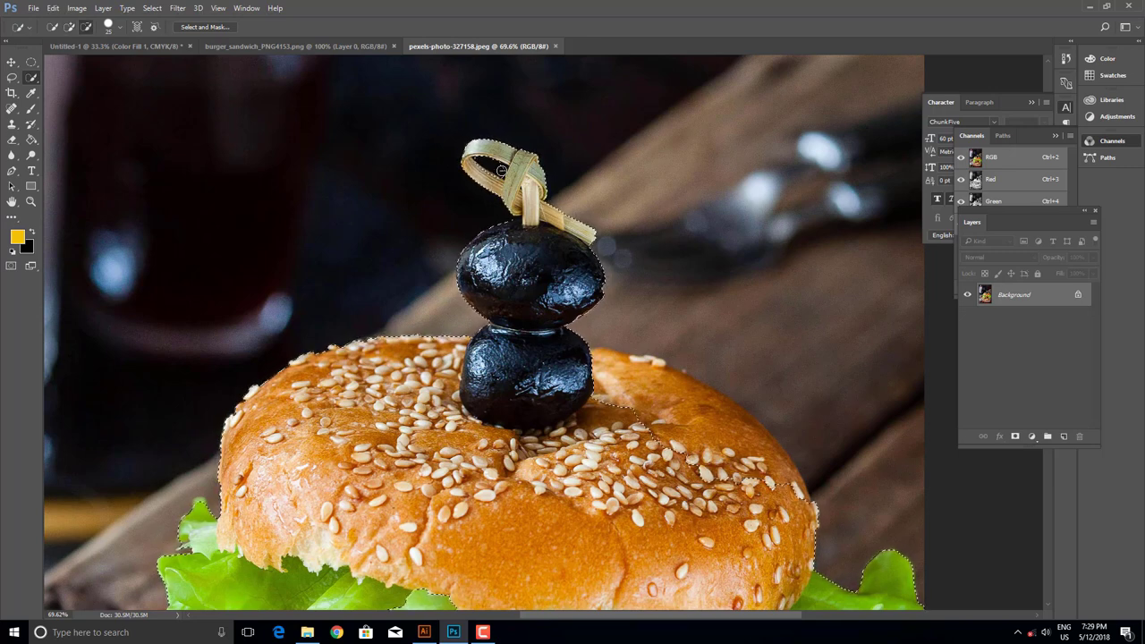
{"action": "scroll", "coordinate": [551, 306], "scroll_direction": "down", "scroll_amount": 5}
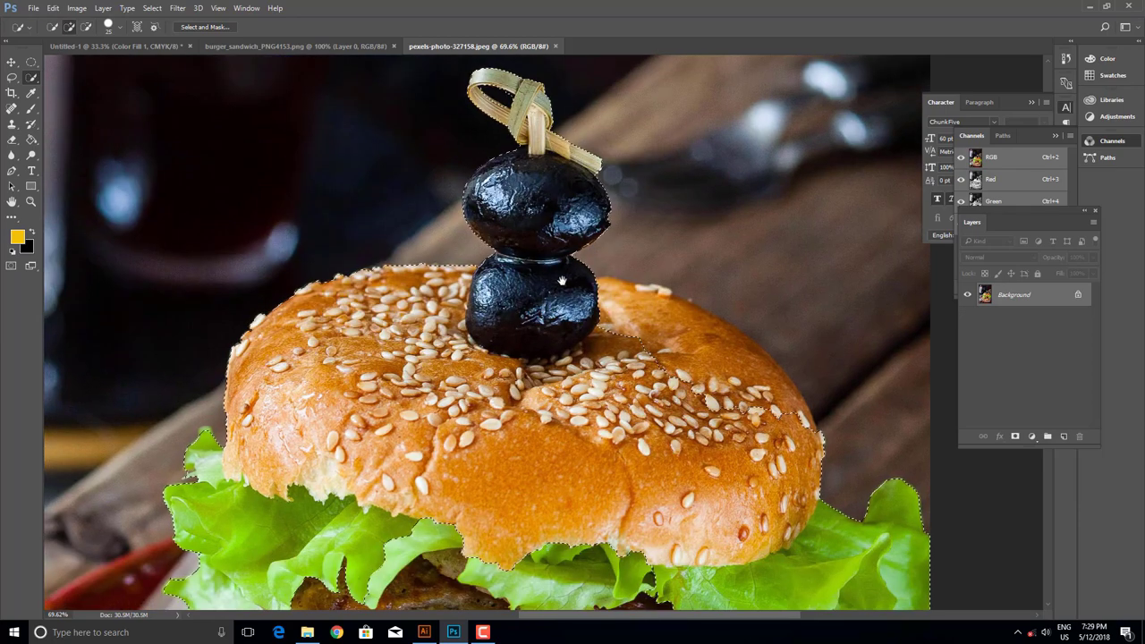
{"action": "scroll", "coordinate": [550, 306], "scroll_direction": "down", "scroll_amount": 5}
{"action": "scroll", "coordinate": [551, 306], "scroll_direction": "down", "scroll_amount": 4}
{"action": "scroll", "coordinate": [537, 302], "scroll_direction": "down", "scroll_amount": 3}
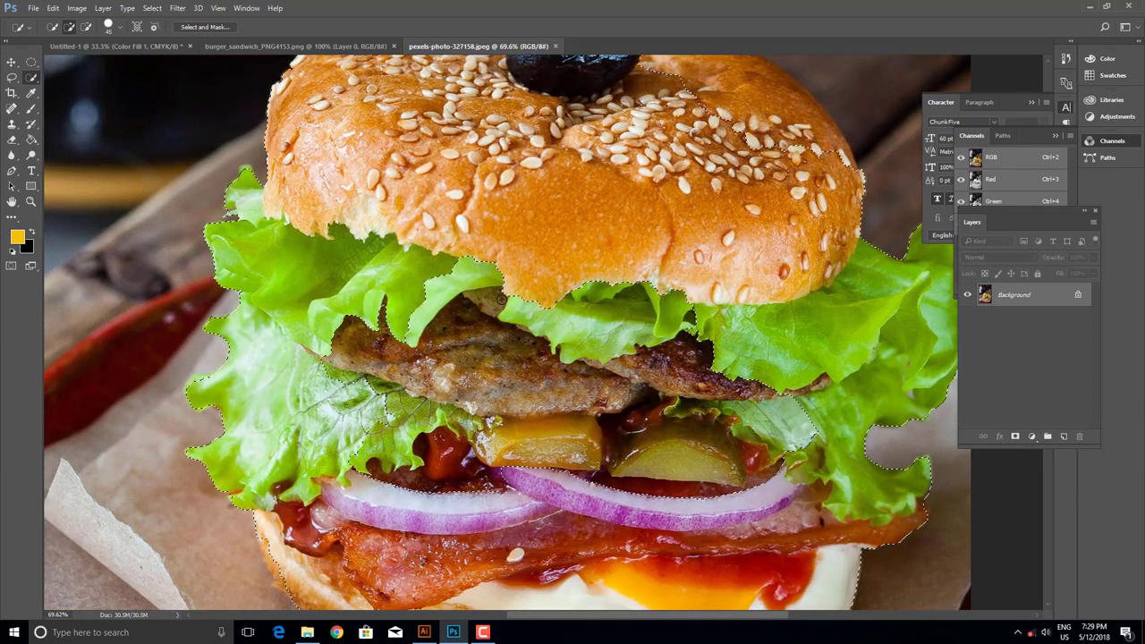
{"action": "key", "text": "bracketright"}
{"action": "key", "text": "bracketright"}
{"action": "left_click_drag", "start_coordinate": [544, 300], "coordinate": [564, 367]}
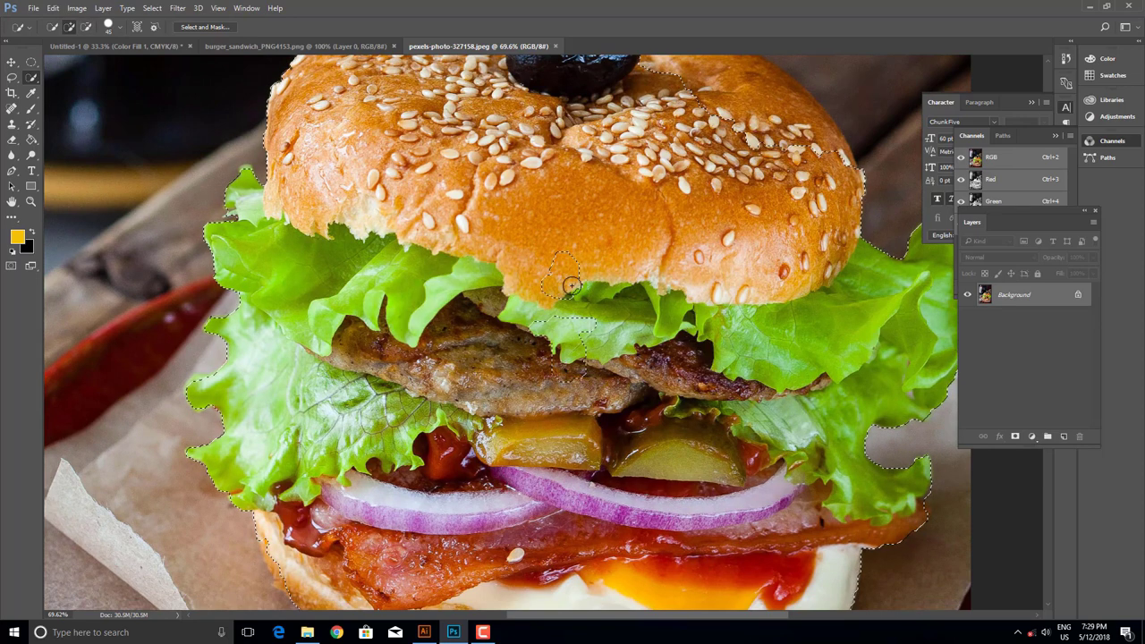
{"action": "mouse_move", "coordinate": [555, 296]}
{"action": "left_mouse_down"}
{"action": "mouse_move", "coordinate": [558, 255]}
{"action": "mouse_move", "coordinate": [556, 380]}
{"action": "left_mouse_up"}
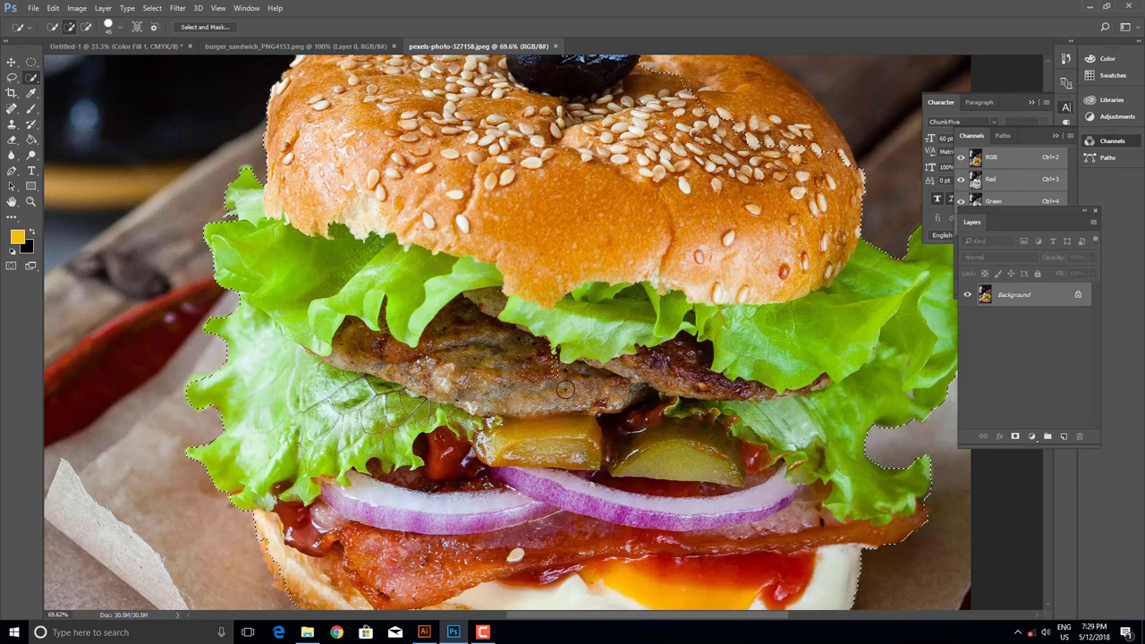
- Add the upper-right bun edge, then mask Layer 0 to the burger selection
{"action": "scroll", "coordinate": [572, 376], "scroll_direction": "up", "scroll_amount": 1}
{"action": "scroll", "coordinate": [626, 367], "scroll_direction": "up", "scroll_amount": 2}
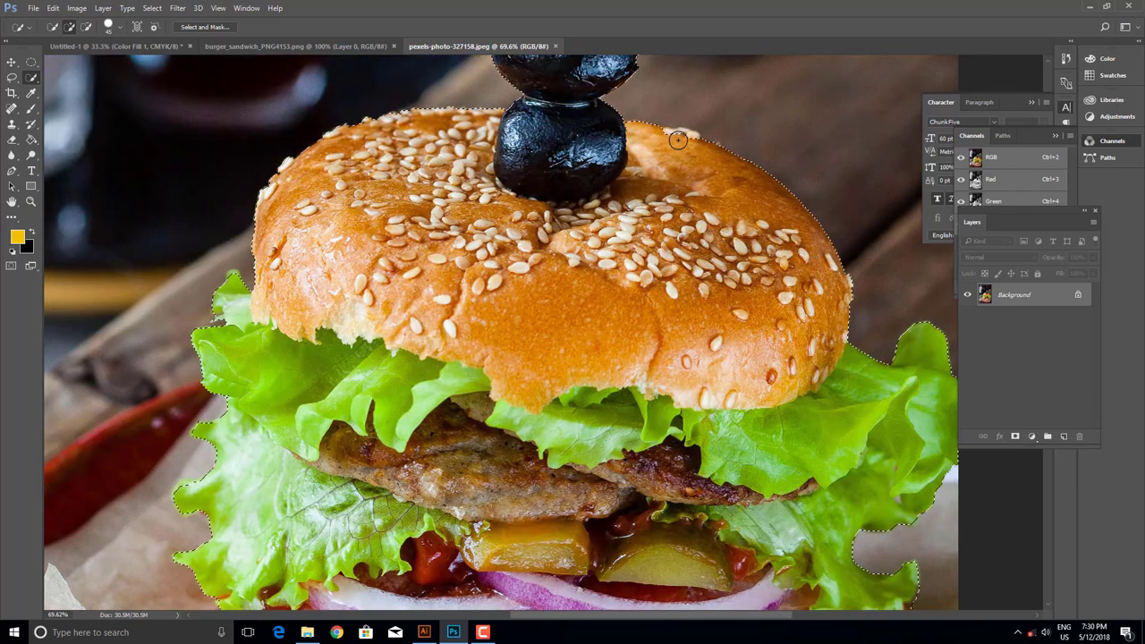
{"action": "left_click_drag", "start_coordinate": [717, 210], "coordinate": [685, 188]}
{"action": "scroll", "coordinate": [686, 188], "scroll_direction": "down", "scroll_amount": 2}
{"action": "scroll", "coordinate": [685, 188], "scroll_direction": "down", "scroll_amount": 2}
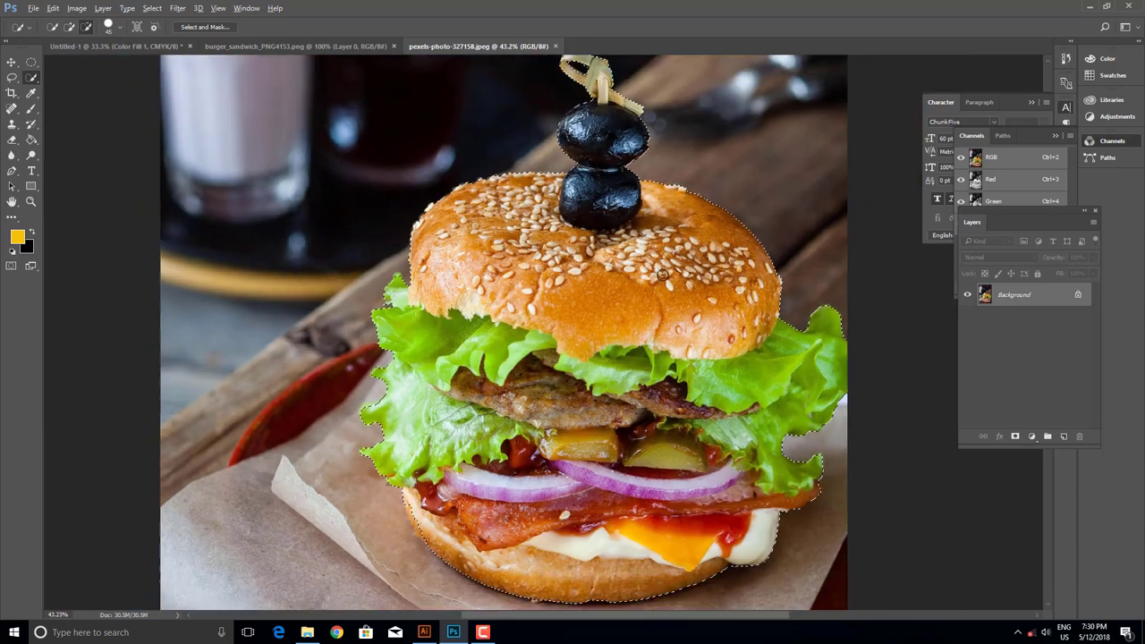
{"action": "scroll", "coordinate": [685, 188], "scroll_direction": "down", "scroll_amount": 2}
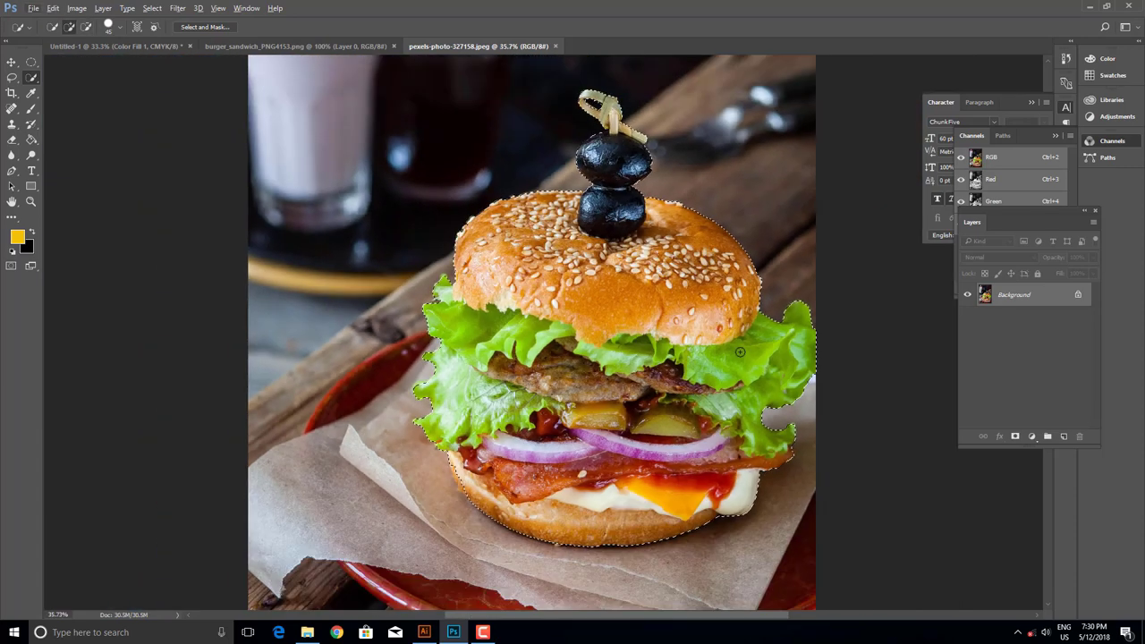
{"action": "left_click", "coordinate": [1015, 435]}
- Drag the masked olive burger into Untitled-1 as Layer 2
{"action": "key", "text": "v"}
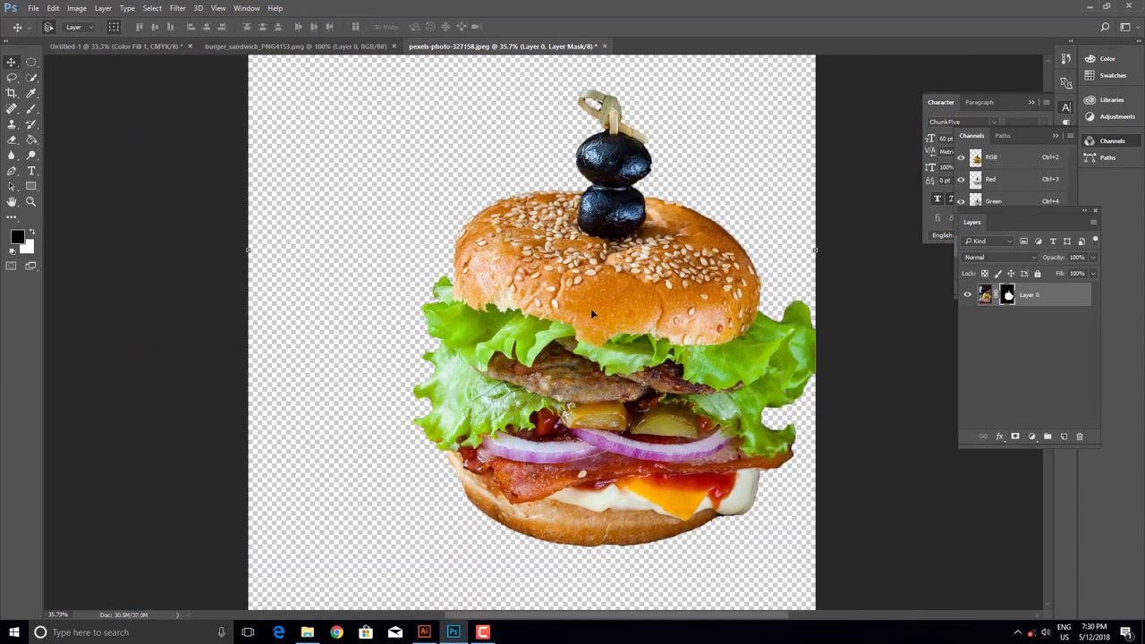
{"action": "left_click_drag", "start_coordinate": [591, 308], "coordinate": [161, 49]}
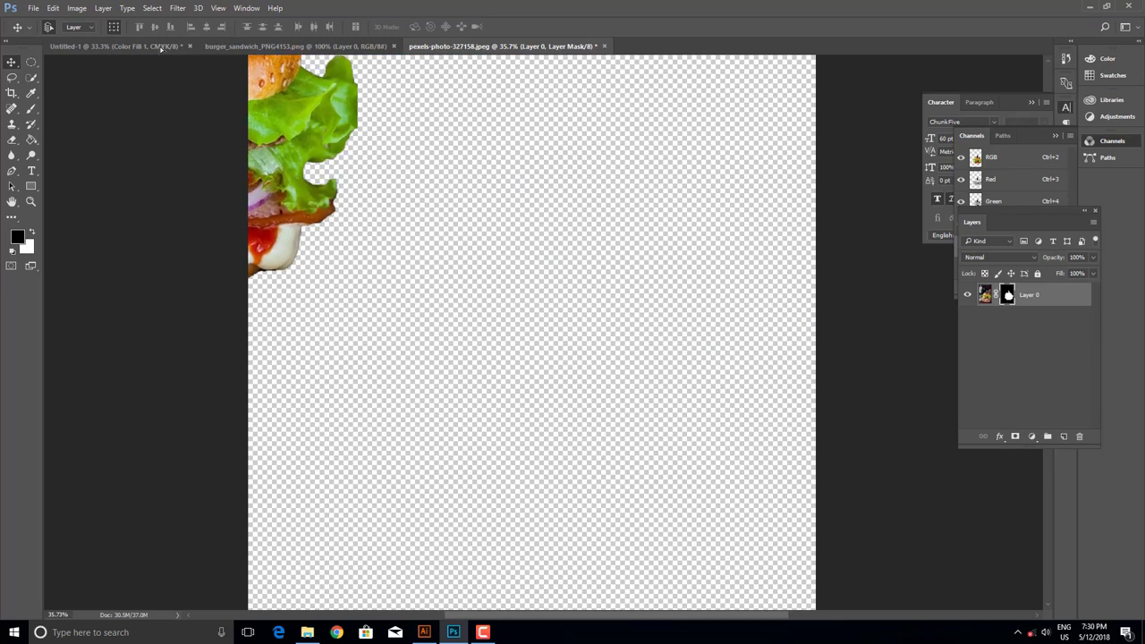
{"action": "left_click_drag", "start_coordinate": [161, 49], "coordinate": [544, 299]}
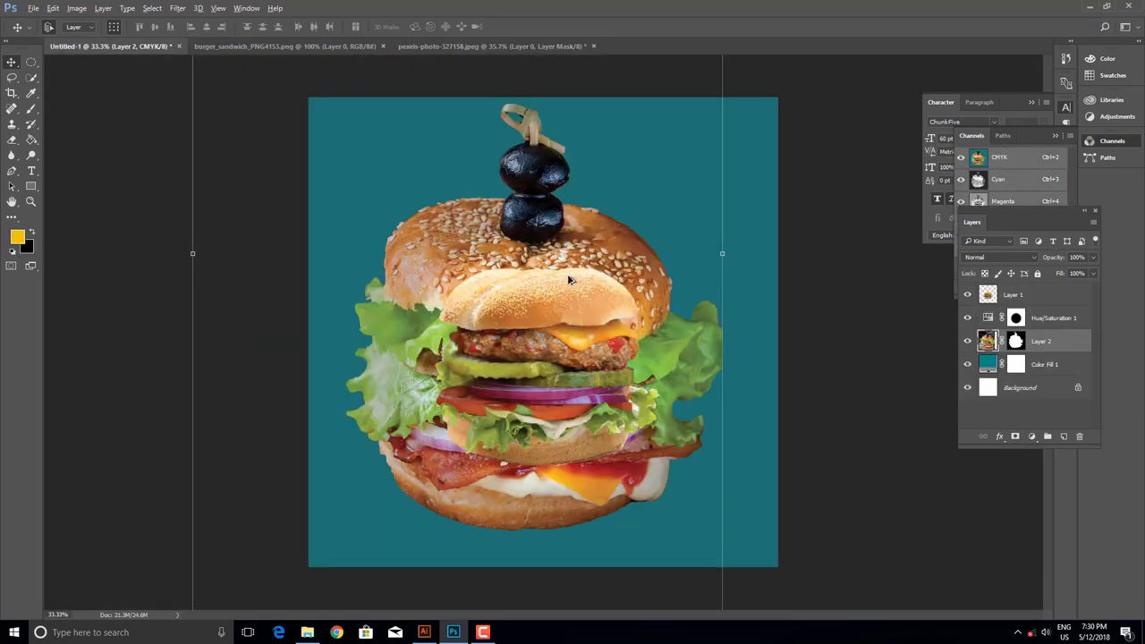
- Scale the olive burger to about 33.78% and place it right of the main burger
{"action": "key", "text": "ctrl+minus"}
{"action": "key", "text": "ctrl+minus"}
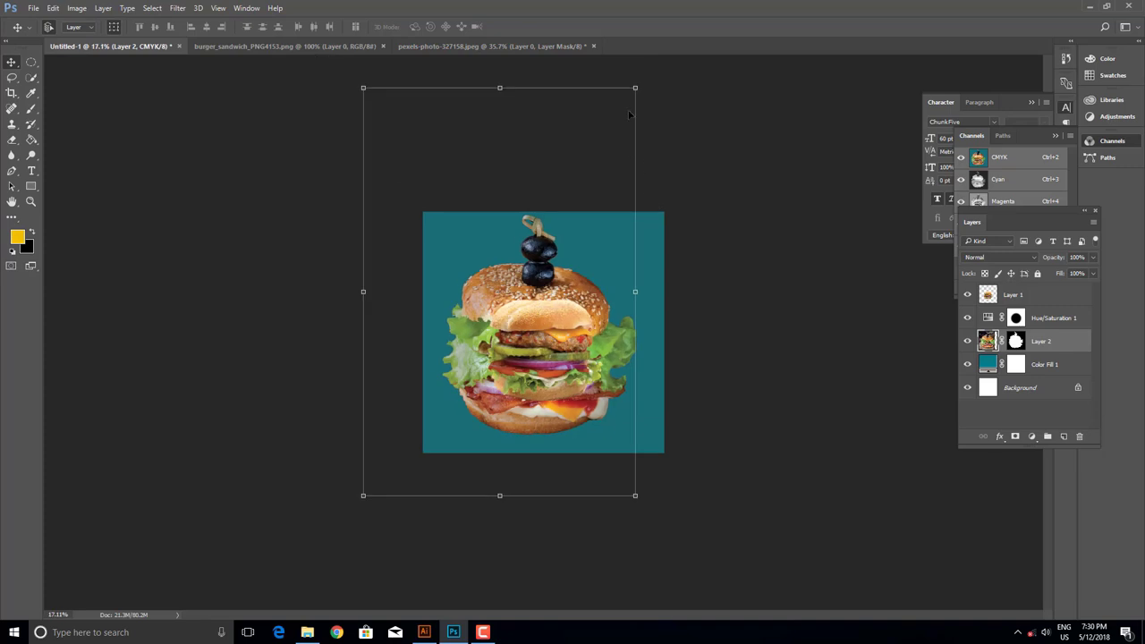
{"action": "left_click_drag", "start_coordinate": [637, 88], "coordinate": [546, 223]}
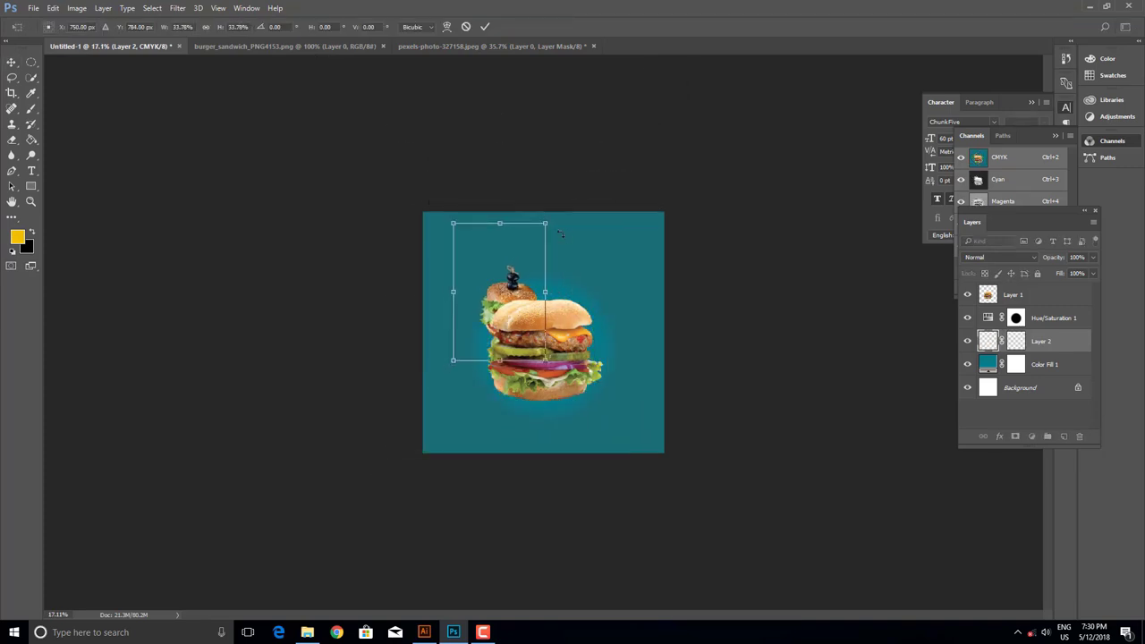
{"action": "left_click_drag", "start_coordinate": [519, 296], "coordinate": [636, 309]}
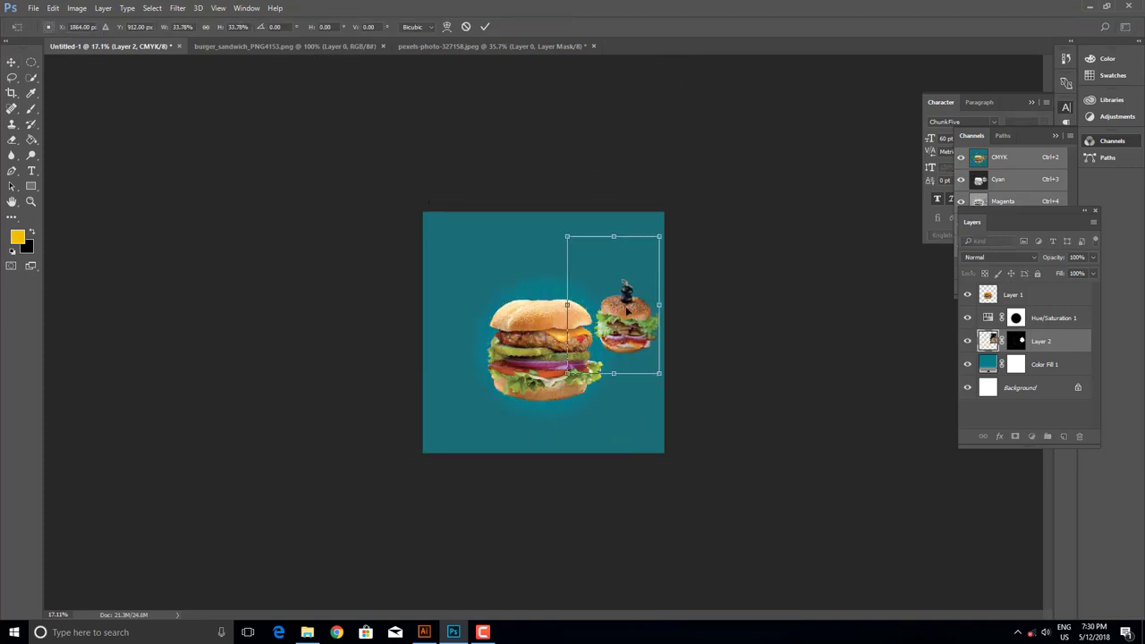
{"action": "key", "text": "Return"}
{"action": "key", "text": "ctrl+plus"}
{"action": "left_click", "coordinate": [1015, 313]}
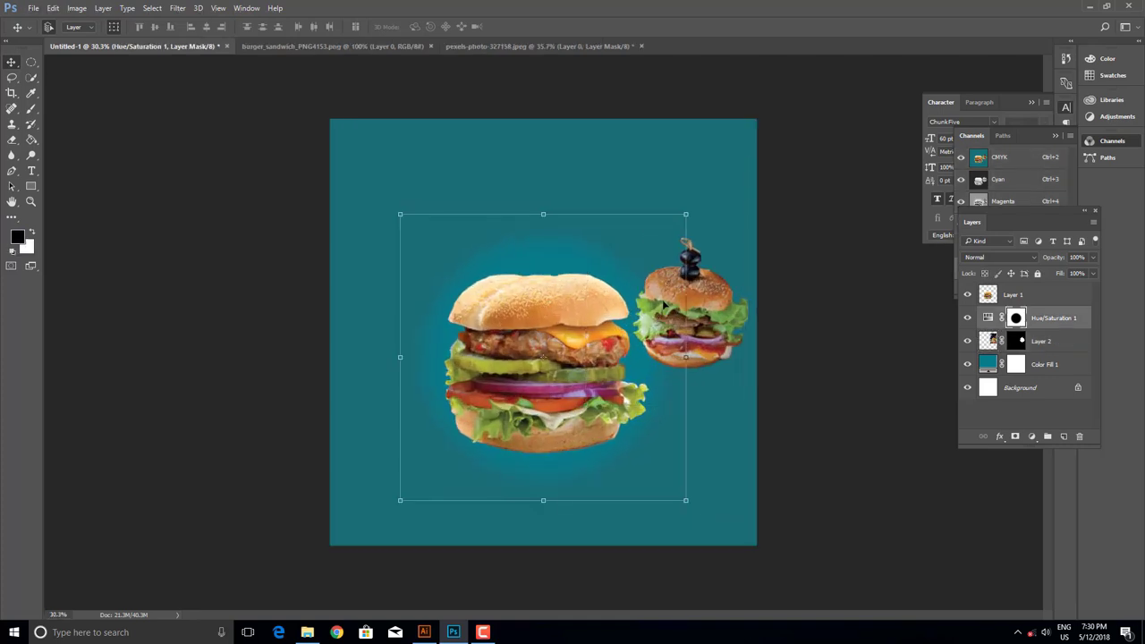
{"action": "scroll", "coordinate": [723, 319], "scroll_direction": "up", "scroll_amount": 2}
{"action": "scroll", "coordinate": [729, 309], "scroll_direction": "up", "scroll_amount": 2}
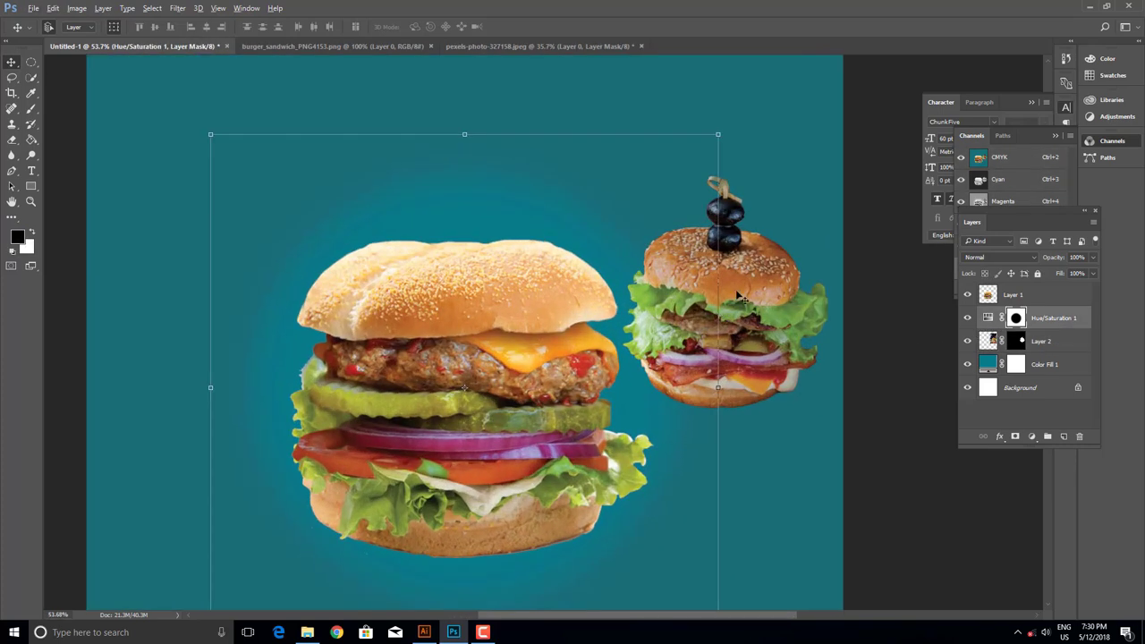
{"action": "left_click", "coordinate": [1040, 339]}
- Convert the small burger's Layer 2 to a smart object and enlarge it slightly
{"action": "right_click", "coordinate": [1041, 343]}
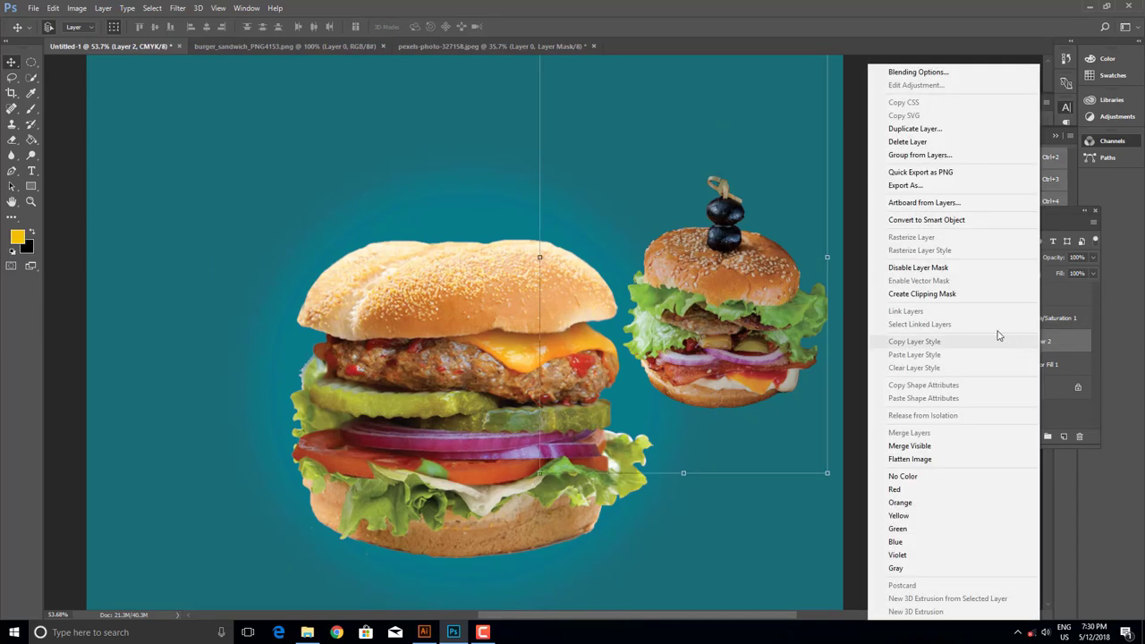
{"action": "left_click", "coordinate": [942, 228]}
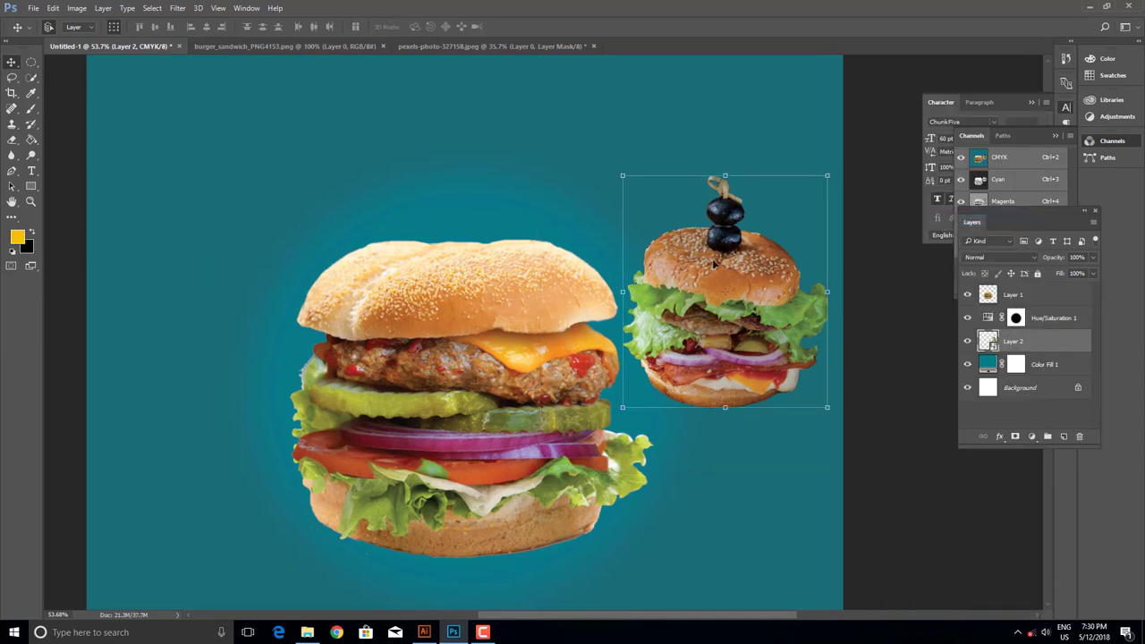
{"action": "key", "text": "ctrl+t"}
{"action": "left_click_drag", "start_coordinate": [623, 177], "coordinate": [619, 170]}
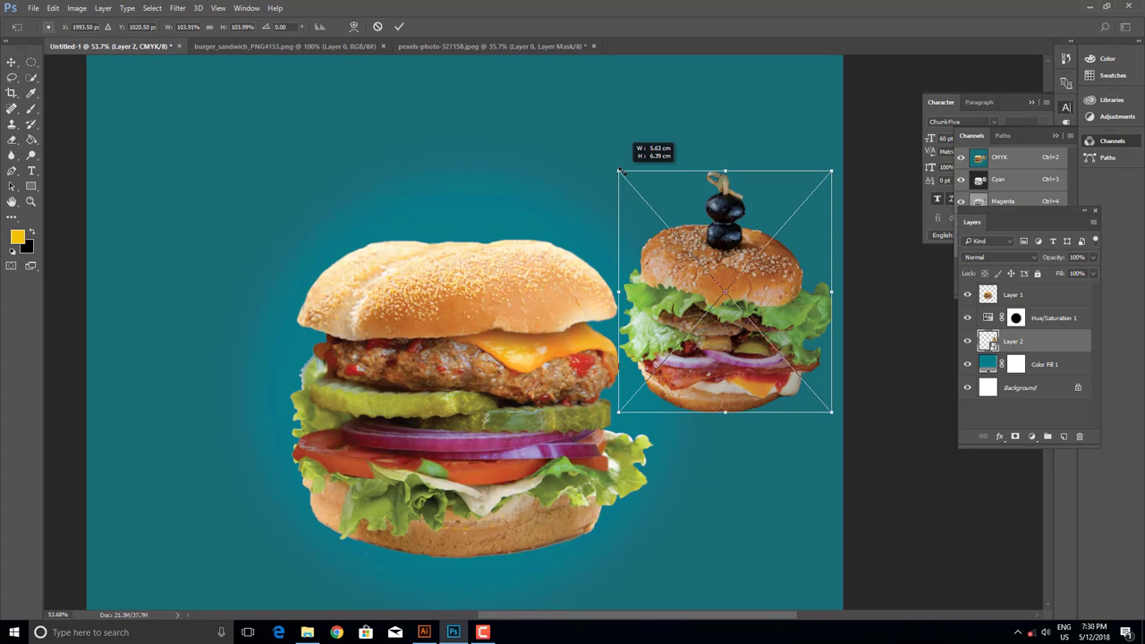
{"action": "key", "text": "Return"}
- Enlarge the large burger to about 122% and shift it slightly left
{"action": "left_click", "coordinate": [452, 313]}
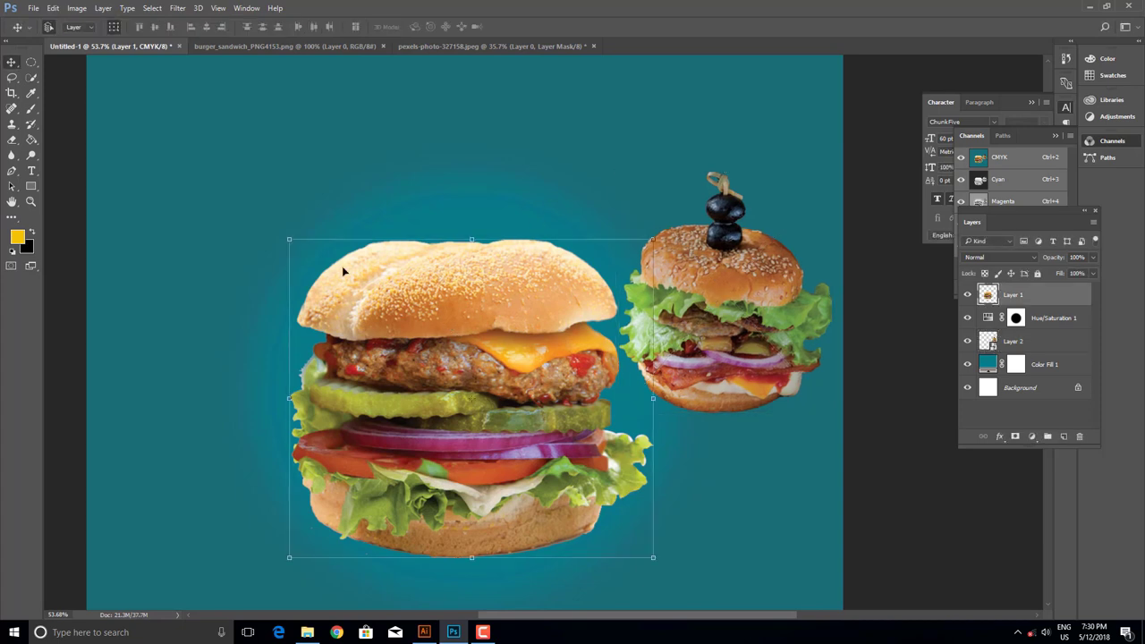
{"action": "left_click_drag", "start_coordinate": [289, 240], "coordinate": [207, 168]}
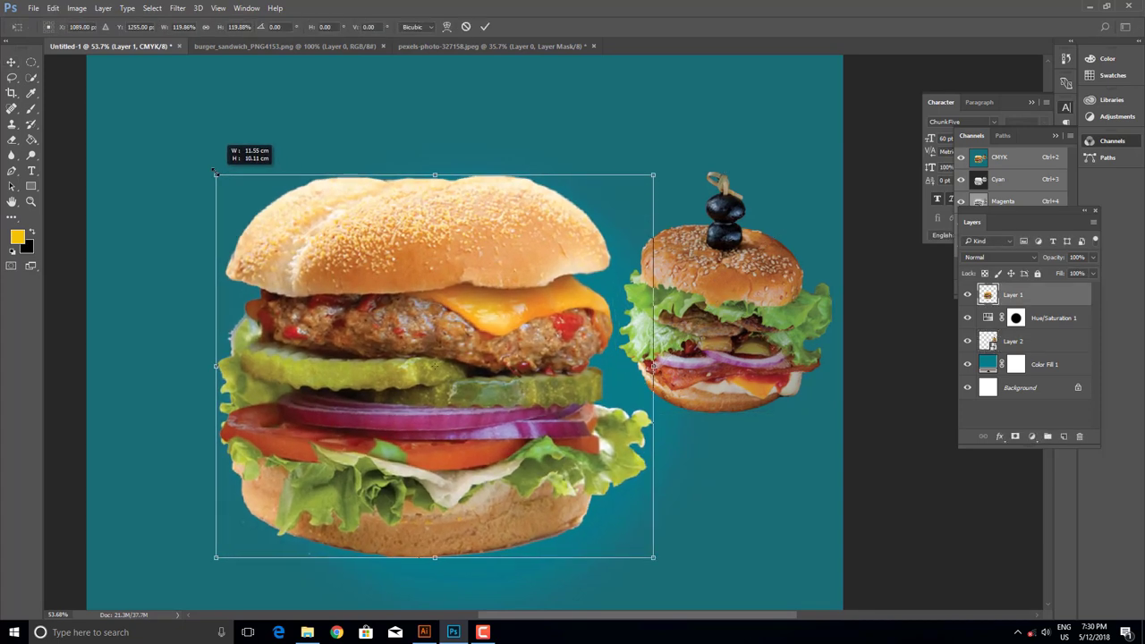
{"action": "left_click_drag", "start_coordinate": [311, 263], "coordinate": [265, 261]}
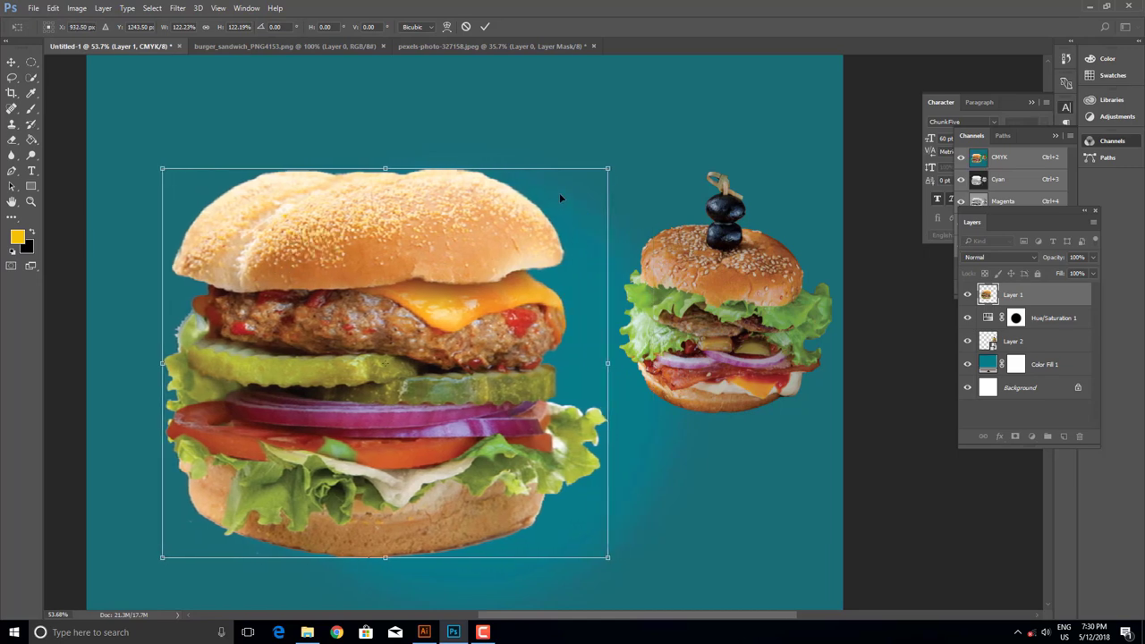
{"action": "left_click_drag", "start_coordinate": [608, 167], "coordinate": [615, 158]}
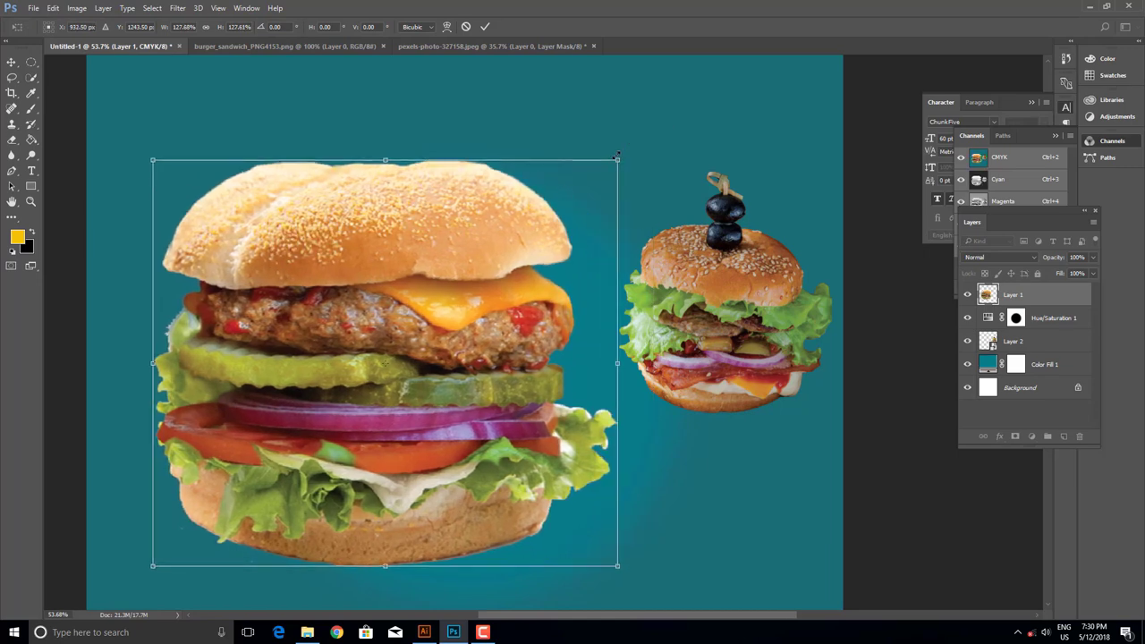
{"action": "key", "text": "Return"}
{"action": "key", "text": "ctrl+0"}
{"action": "scroll", "coordinate": [580, 211], "scroll_direction": "down", "scroll_amount": 3}
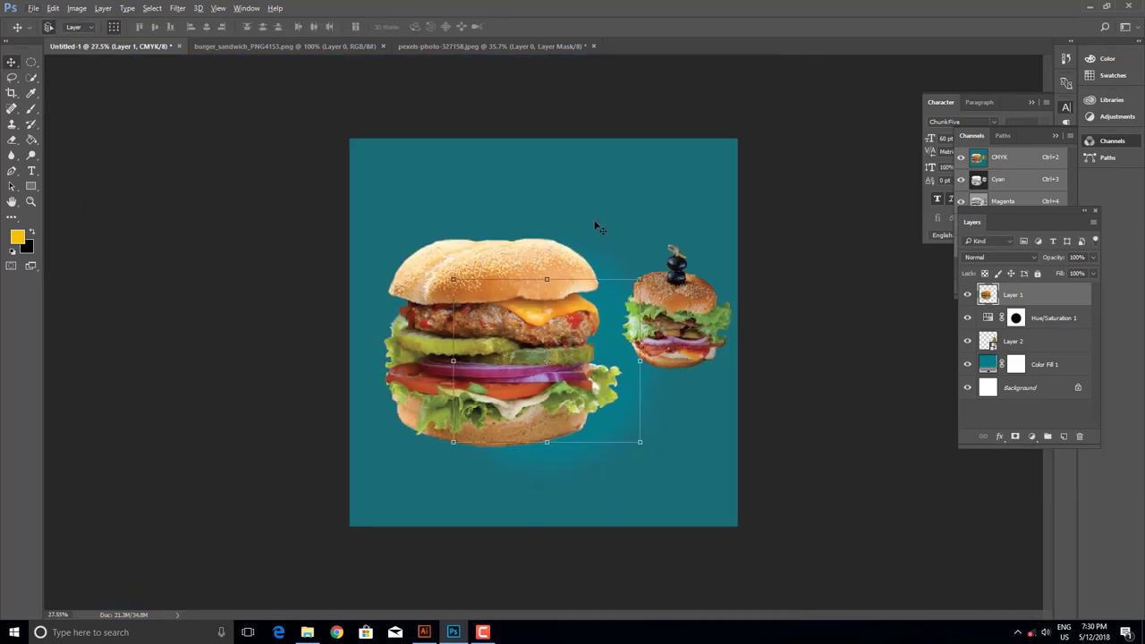
- Nudge both burgers lower and stack Layer 2 above Hue/Saturation 1
{"action": "left_click_drag", "start_coordinate": [534, 273], "coordinate": [532, 287]}
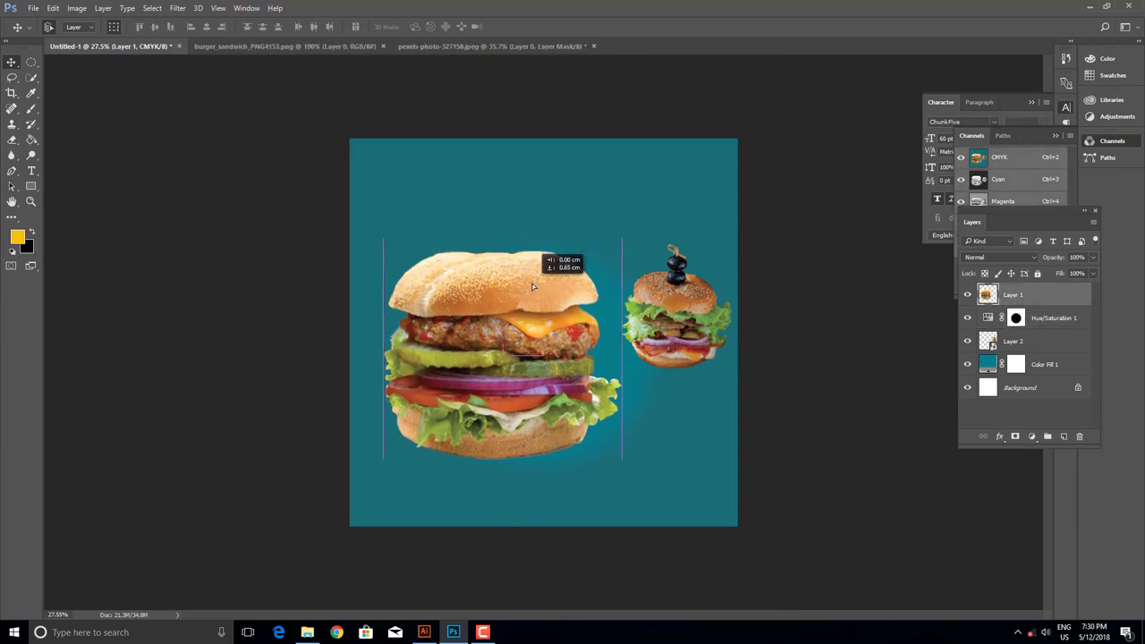
{"action": "left_click_drag", "start_coordinate": [673, 304], "coordinate": [708, 303]}
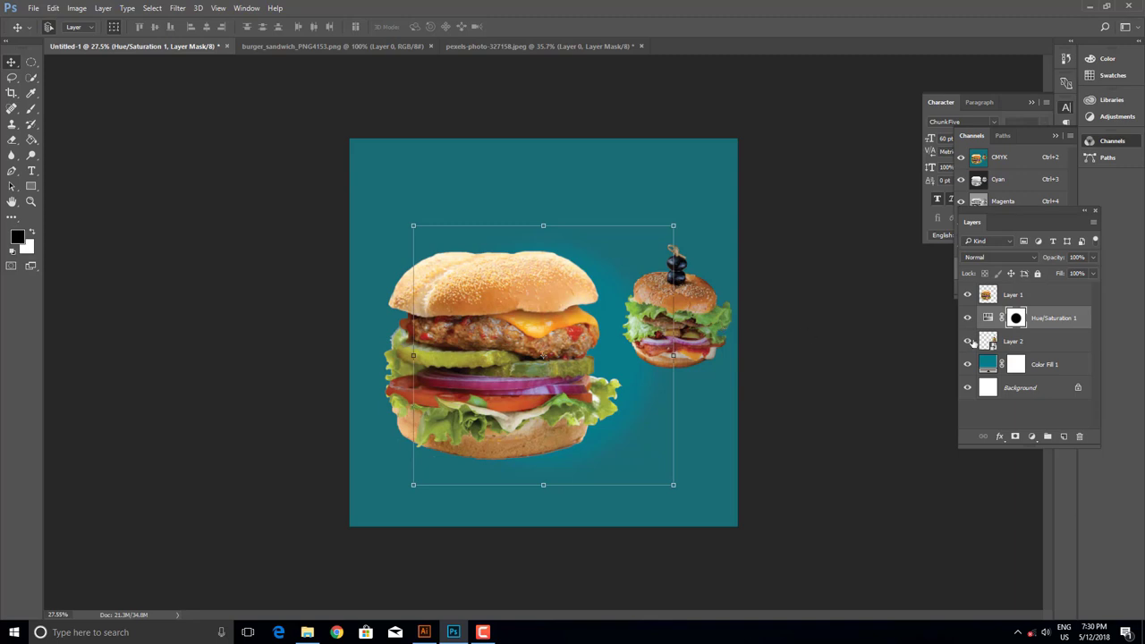
{"action": "left_click", "coordinate": [1038, 299]}
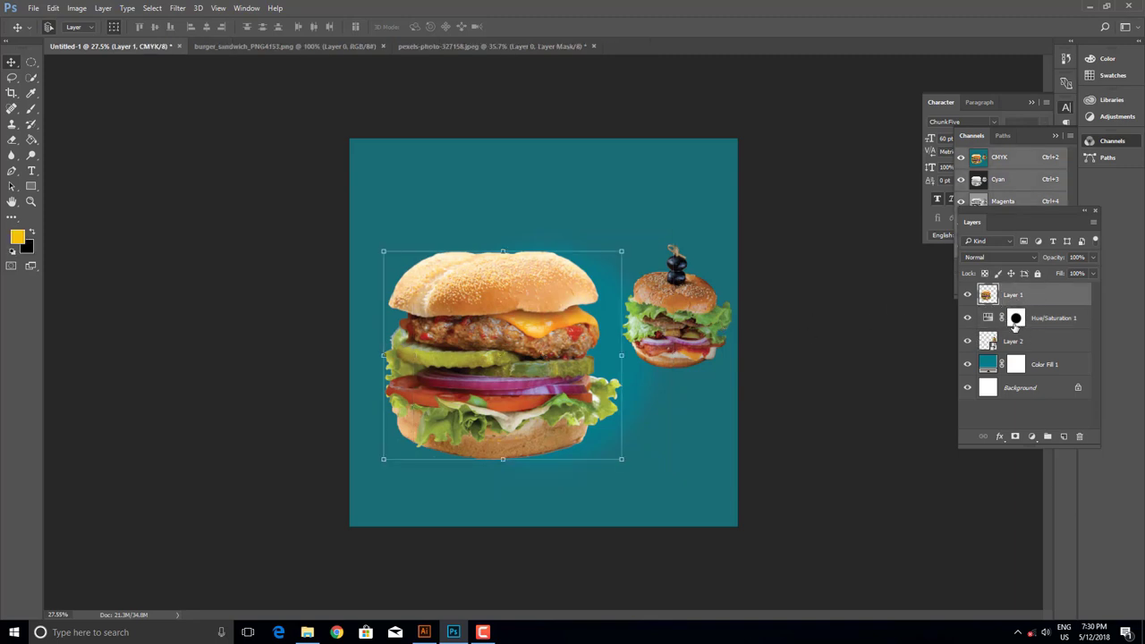
{"action": "left_click_drag", "start_coordinate": [1021, 348], "coordinate": [1015, 309]}
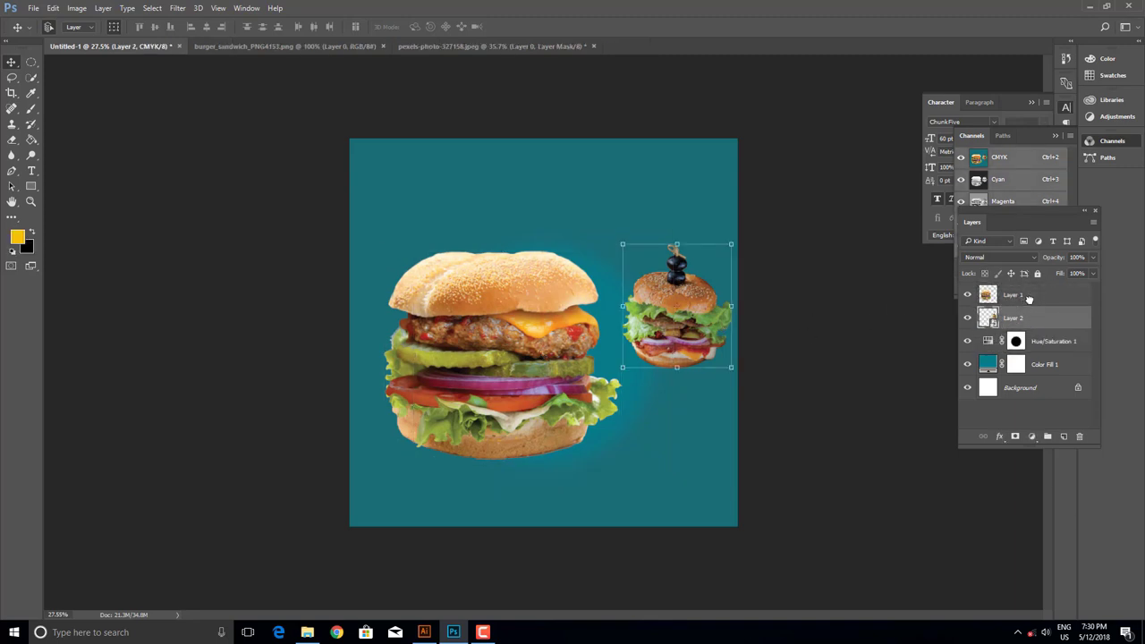
{"action": "left_click_drag", "start_coordinate": [696, 306], "coordinate": [696, 328]}
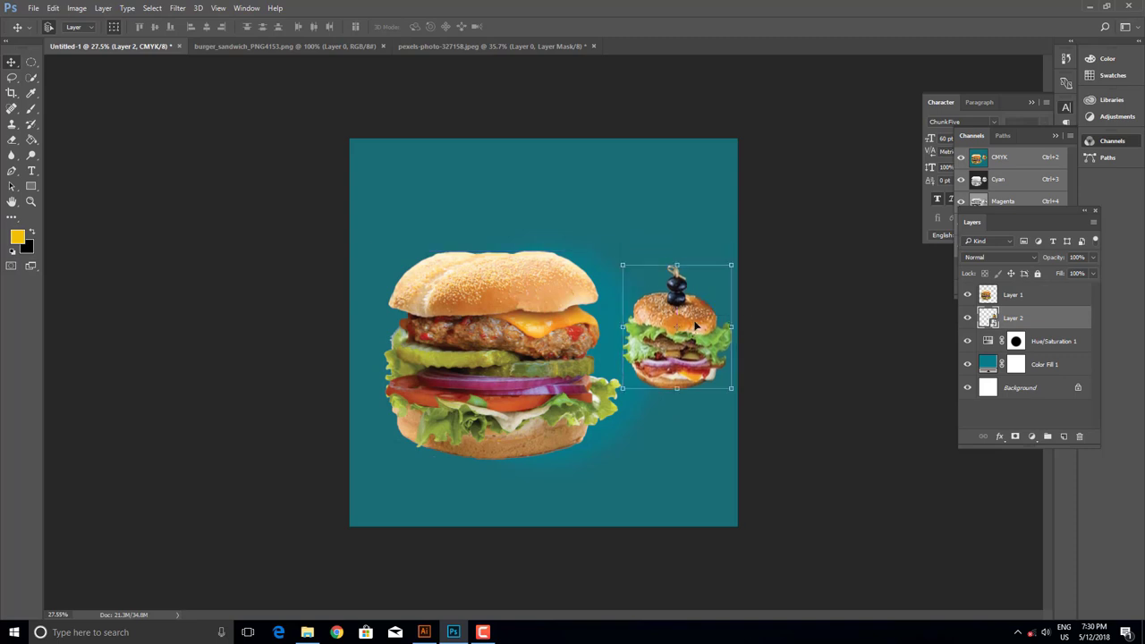
{"action": "scroll", "coordinate": [799, 393], "scroll_direction": "up", "scroll_amount": 1}
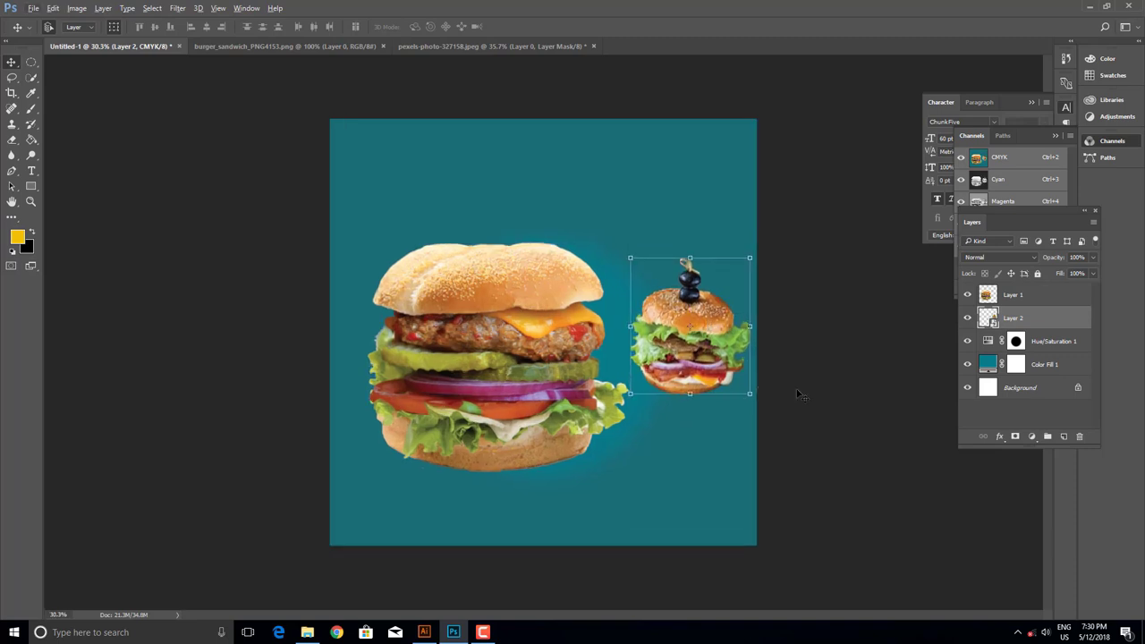
- On a new layer, paint a large near-white brush glow behind the big burger
{"action": "left_click", "coordinate": [1063, 437]}
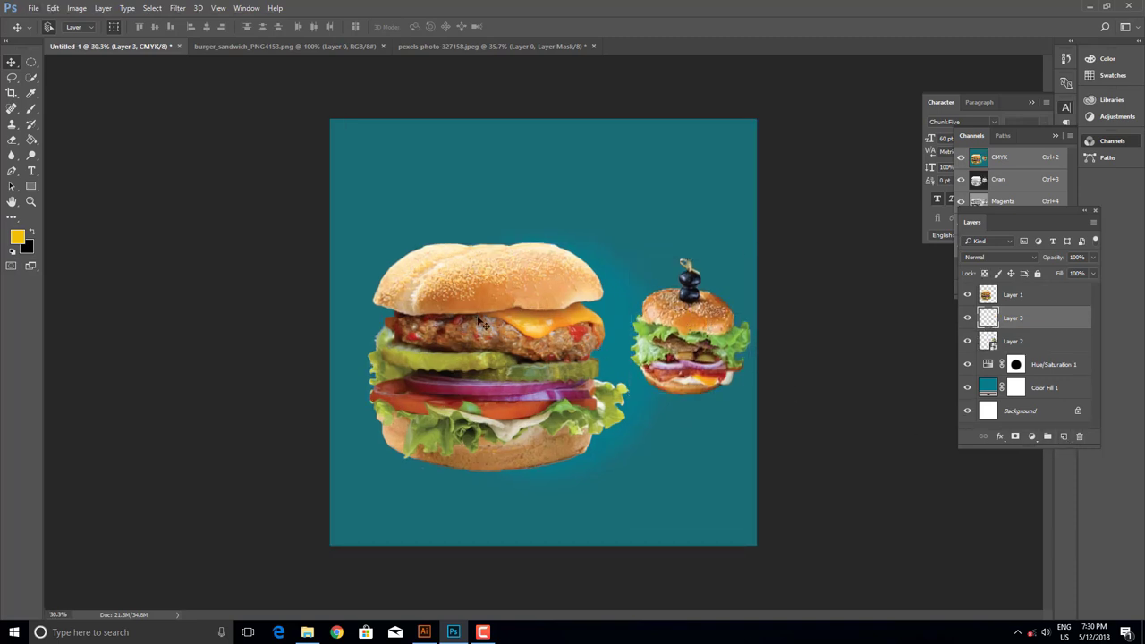
{"action": "left_click", "coordinate": [31, 108]}
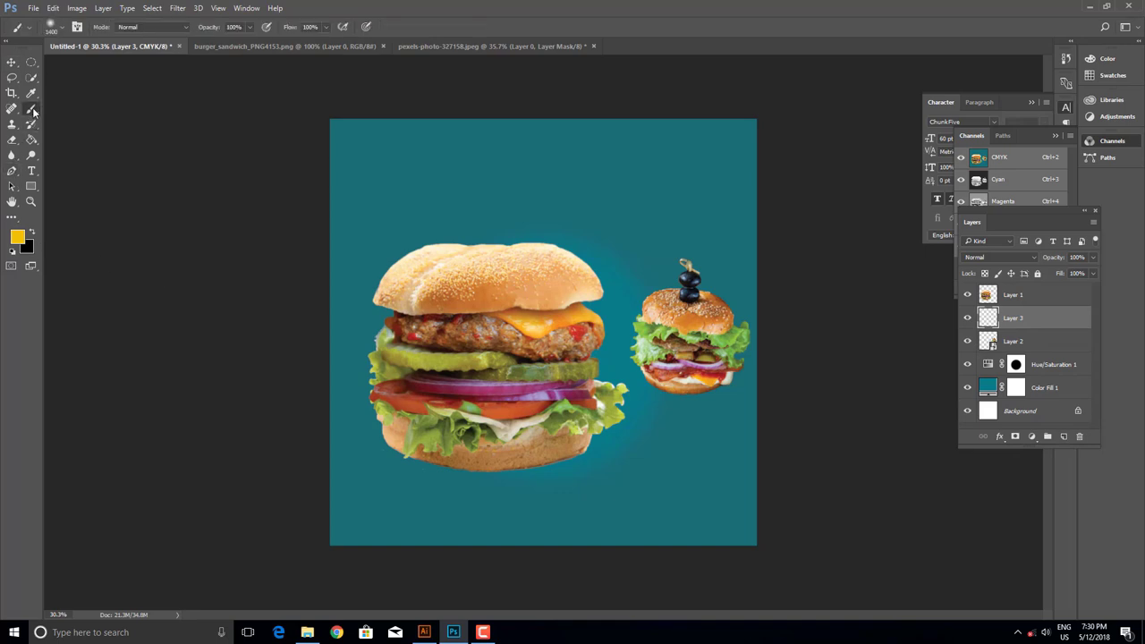
{"action": "left_click", "coordinate": [63, 27]}
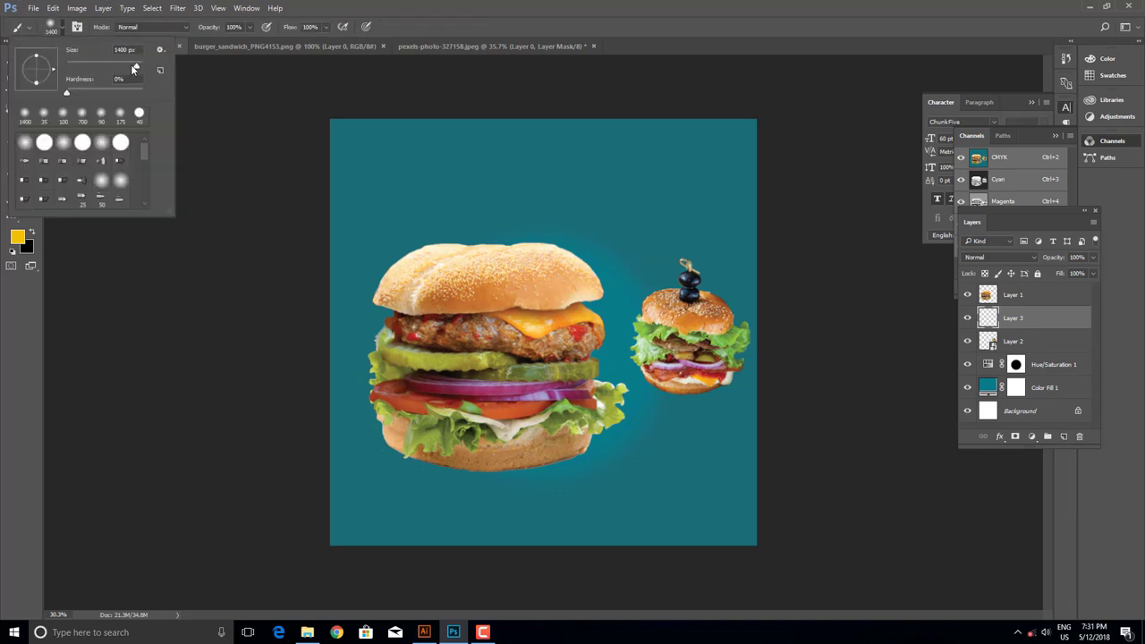
{"action": "left_click", "coordinate": [21, 237]}
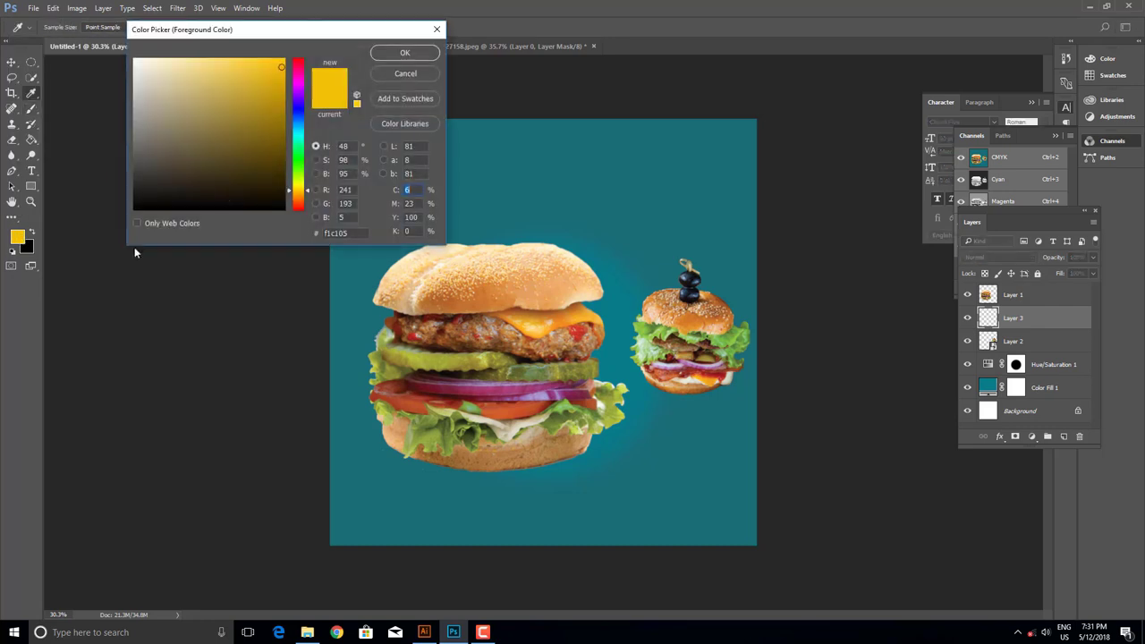
{"action": "left_click_drag", "start_coordinate": [168, 115], "coordinate": [136, 63]}
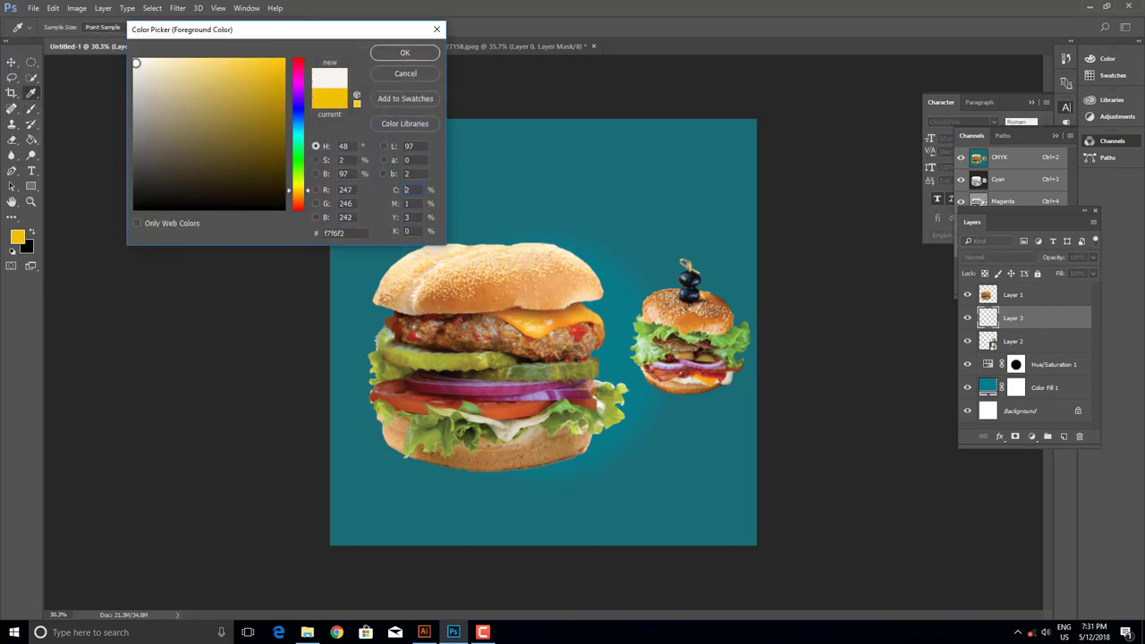
{"action": "left_click", "coordinate": [402, 54]}
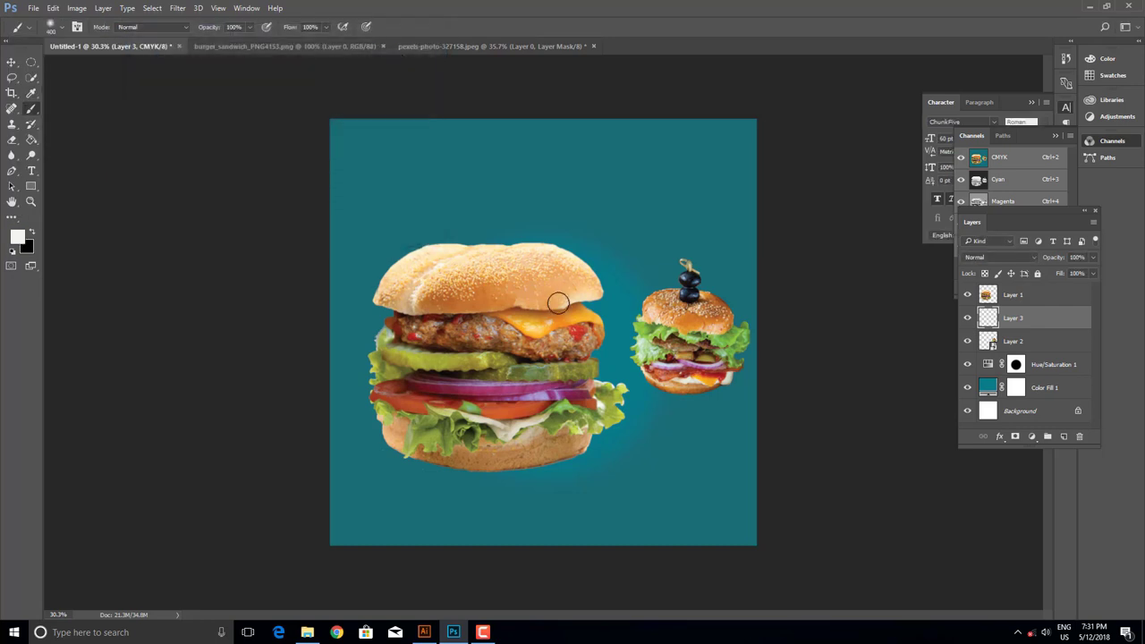
{"action": "key", "text": "bracketright"}
{"action": "key", "text": "bracketright"}
{"action": "key", "text": "bracketright"}
{"action": "left_click", "coordinate": [528, 299]}
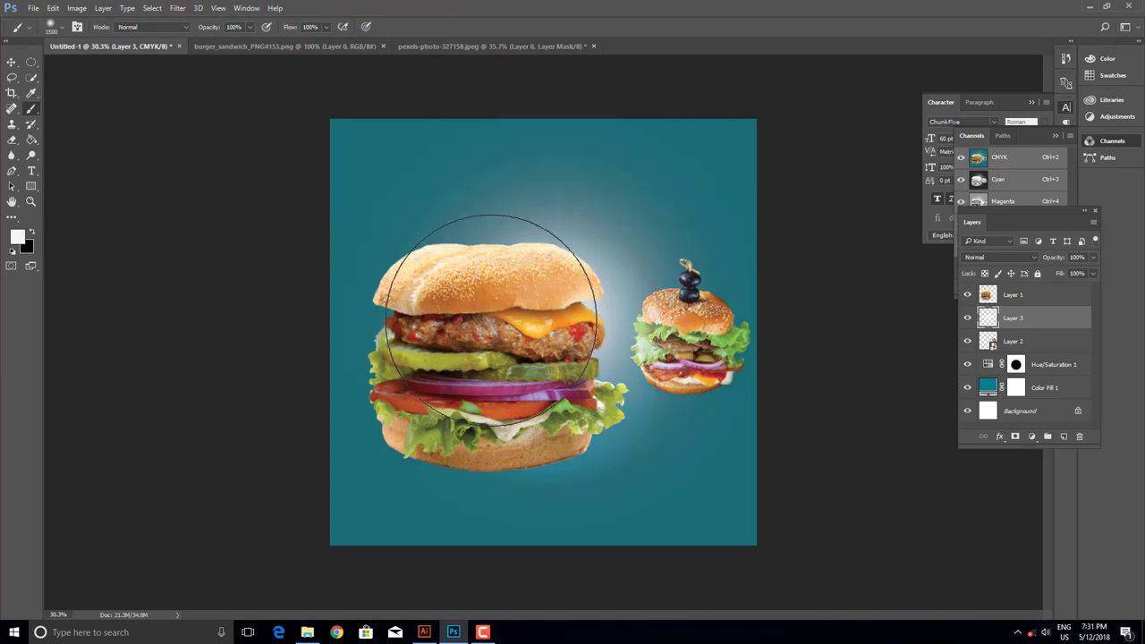
- Move the glow layer beneath the small burger and set it to Soft Light
{"action": "key", "text": "v"}
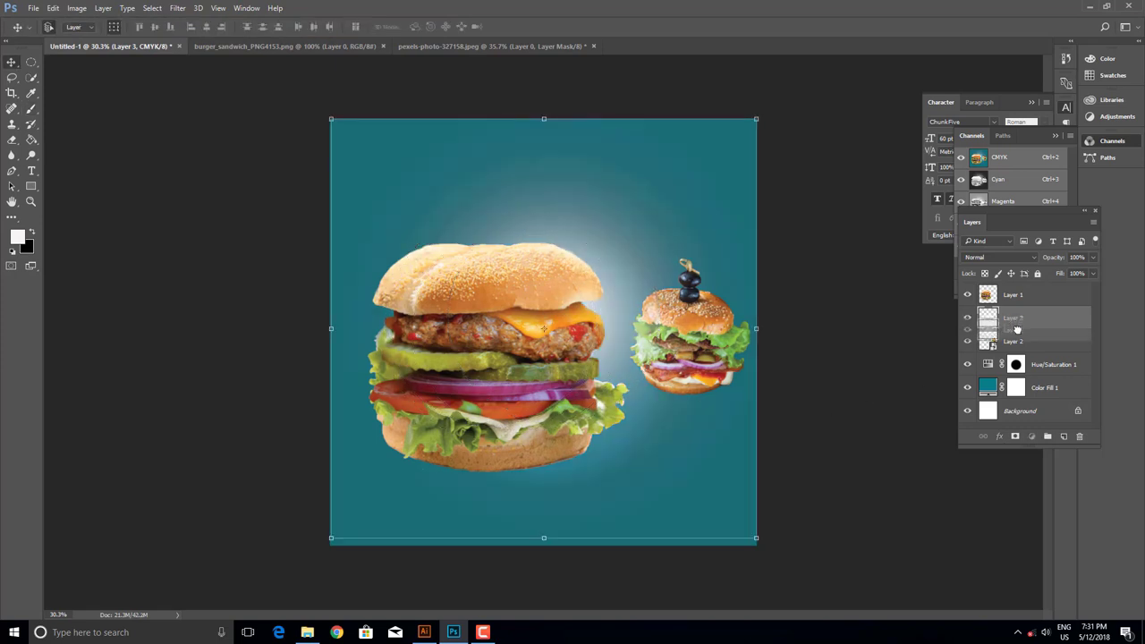
{"action": "left_click_drag", "start_coordinate": [1015, 319], "coordinate": [1015, 349]}
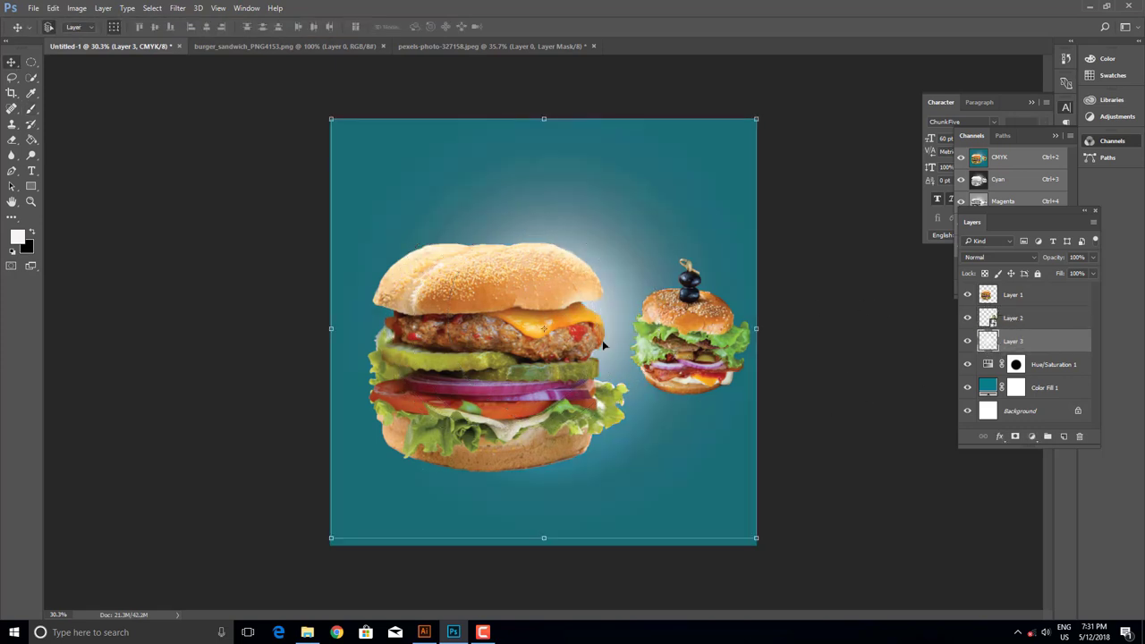
{"action": "left_click", "coordinate": [989, 258]}
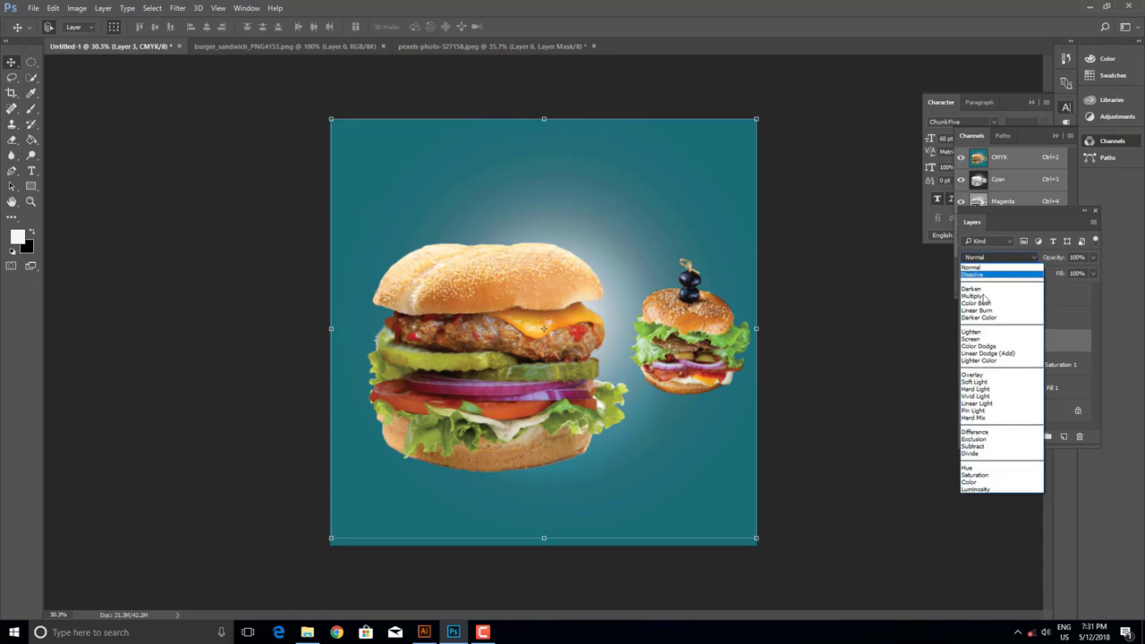
{"action": "left_click", "coordinate": [975, 382]}
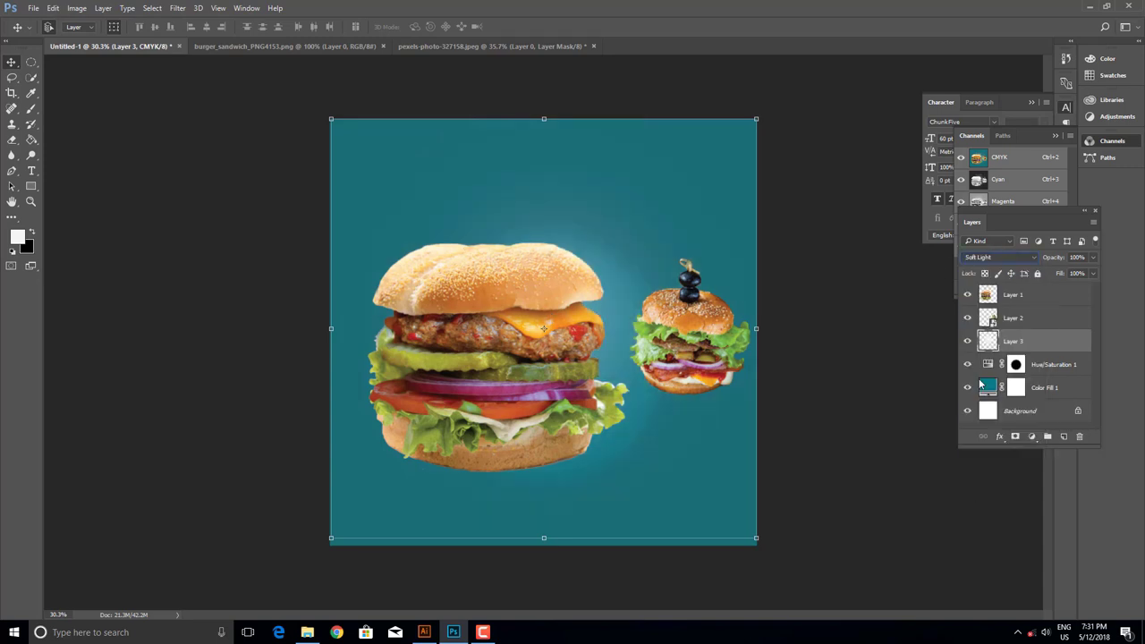
{"action": "left_click", "coordinate": [800, 292]}
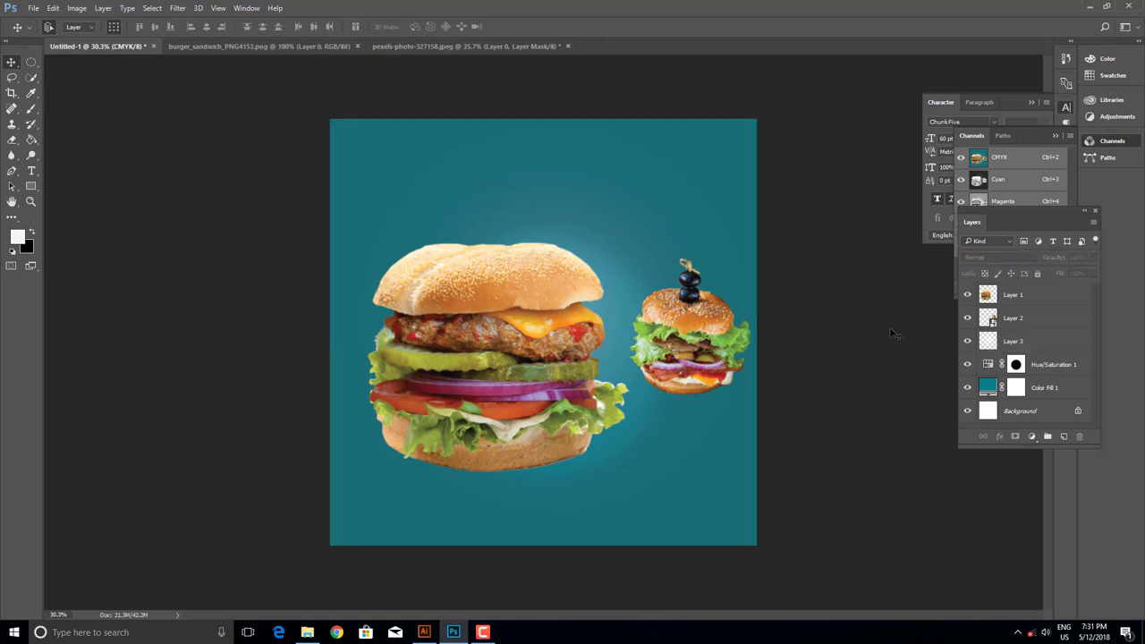
- On a new layer, paint a black brush shadow under the big burger
{"action": "left_click", "coordinate": [577, 436]}
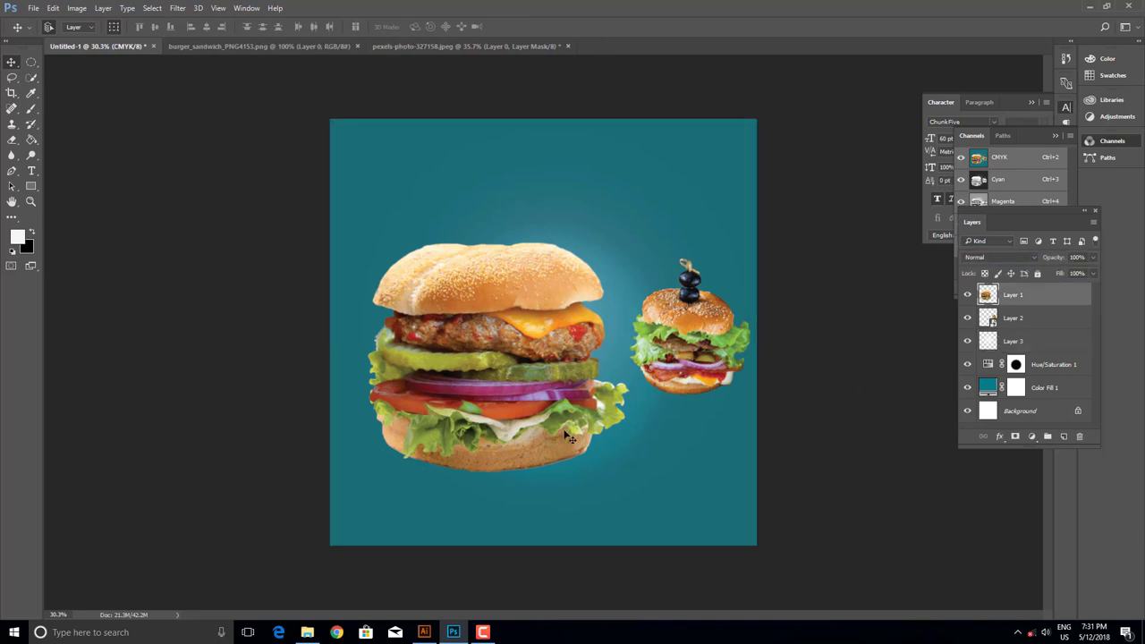
{"action": "scroll", "coordinate": [530, 465], "scroll_direction": "up", "scroll_amount": 2}
{"action": "scroll", "coordinate": [516, 418], "scroll_direction": "down", "scroll_amount": 2}
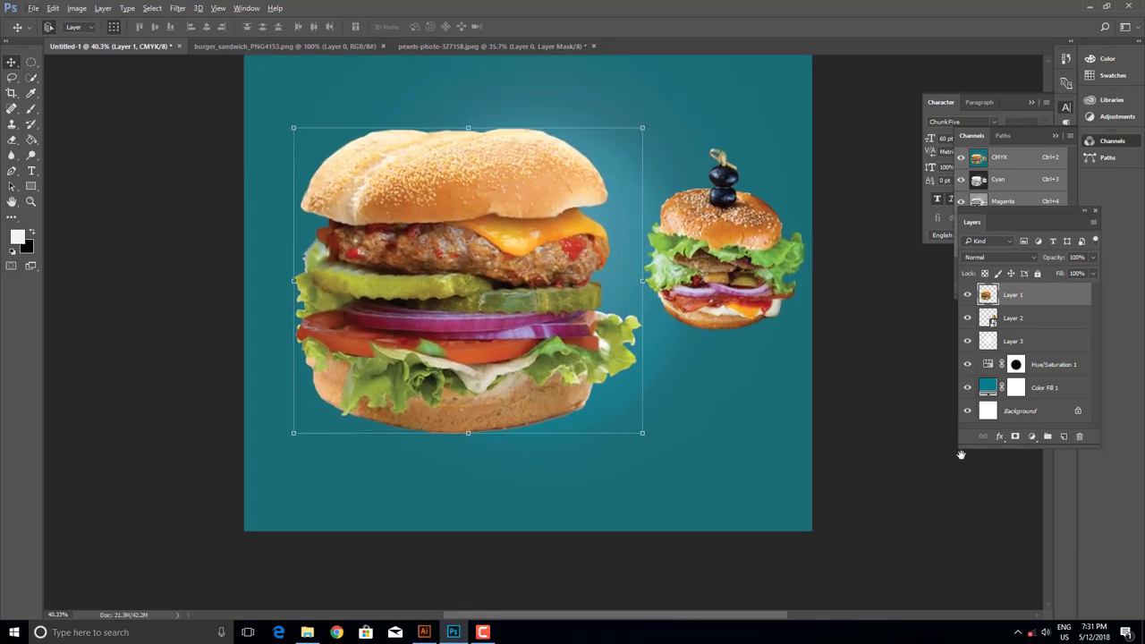
{"action": "left_click", "coordinate": [1058, 437]}
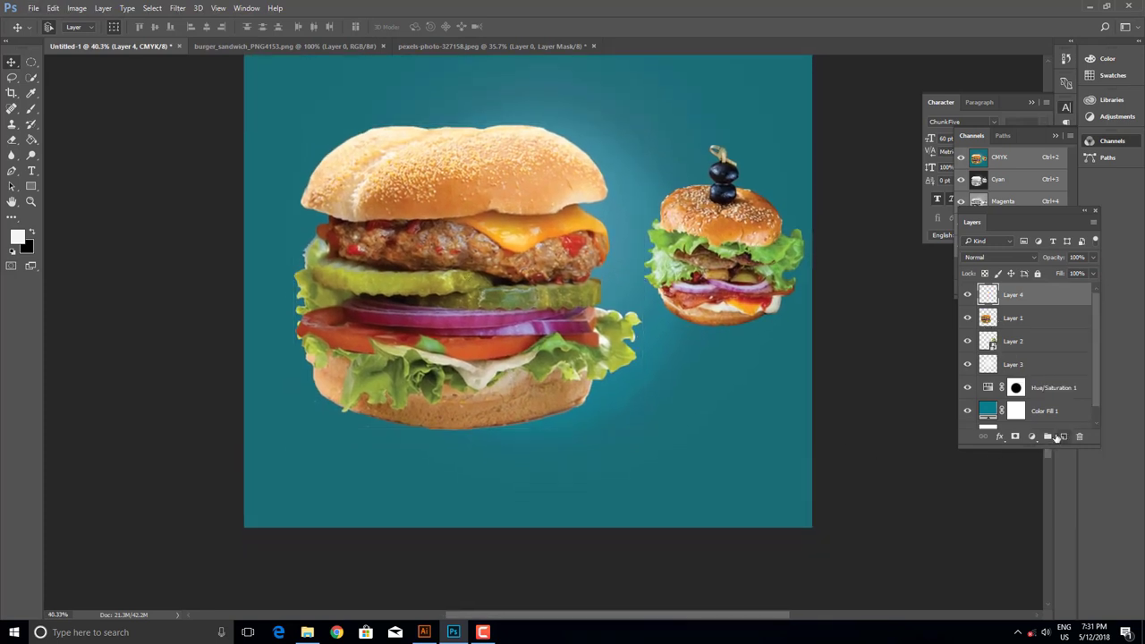
{"action": "left_click", "coordinate": [31, 109]}
{"action": "key", "text": "bracketleft"}
{"action": "key", "text": "bracketleft"}
{"action": "key", "text": "bracketleft"}
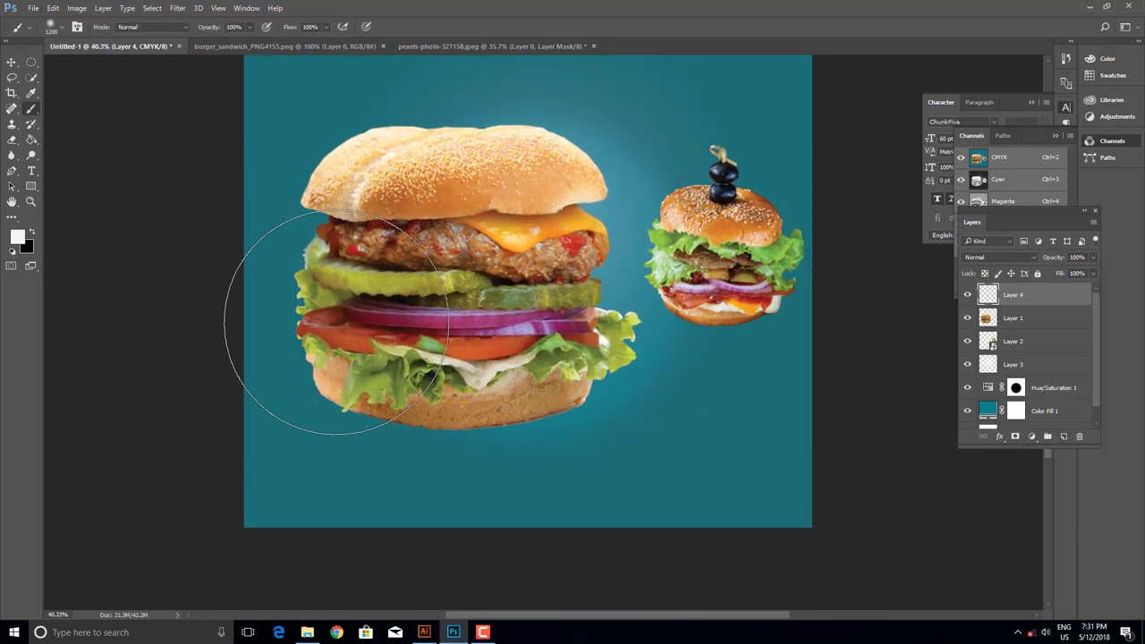
{"action": "key", "text": "bracketleft"}
{"action": "key", "text": "bracketleft"}
{"action": "key", "text": "bracketleft"}
{"action": "key", "text": "bracketleft"}
{"action": "key", "text": "bracketleft"}
{"action": "key", "text": "bracketleft"}
{"action": "key", "text": "x"}
{"action": "mouse_move", "coordinate": [307, 383]}
{"action": "left_mouse_down"}
{"action": "mouse_move", "coordinate": [327, 372]}
{"action": "mouse_move", "coordinate": [371, 407]}
{"action": "mouse_move", "coordinate": [562, 394]}
{"action": "mouse_move", "coordinate": [612, 356]}
{"action": "left_mouse_up"}
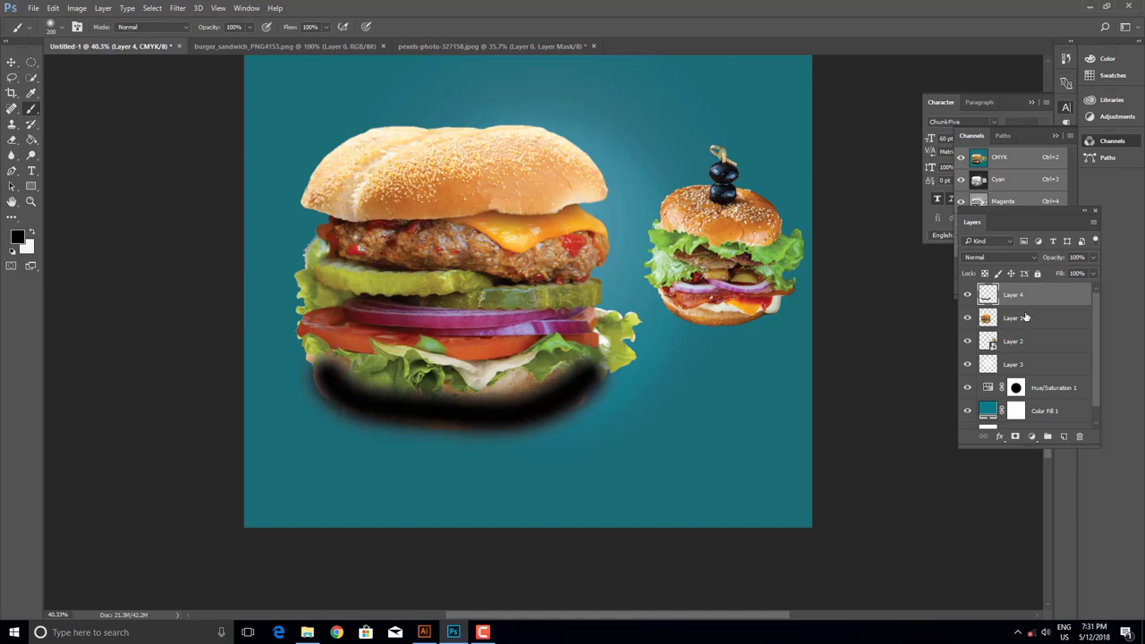
- Move the shadow layer below Layer 1 and lower brush opacity to 52%
{"action": "left_click_drag", "start_coordinate": [1028, 303], "coordinate": [1020, 330]}
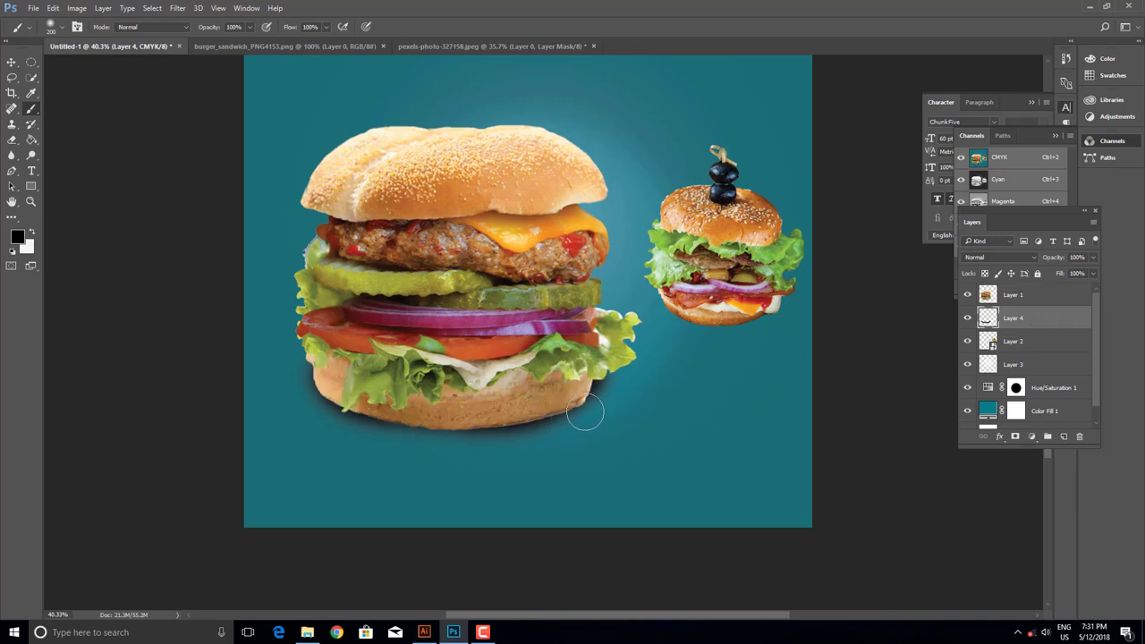
{"action": "right_click", "coordinate": [536, 326]}
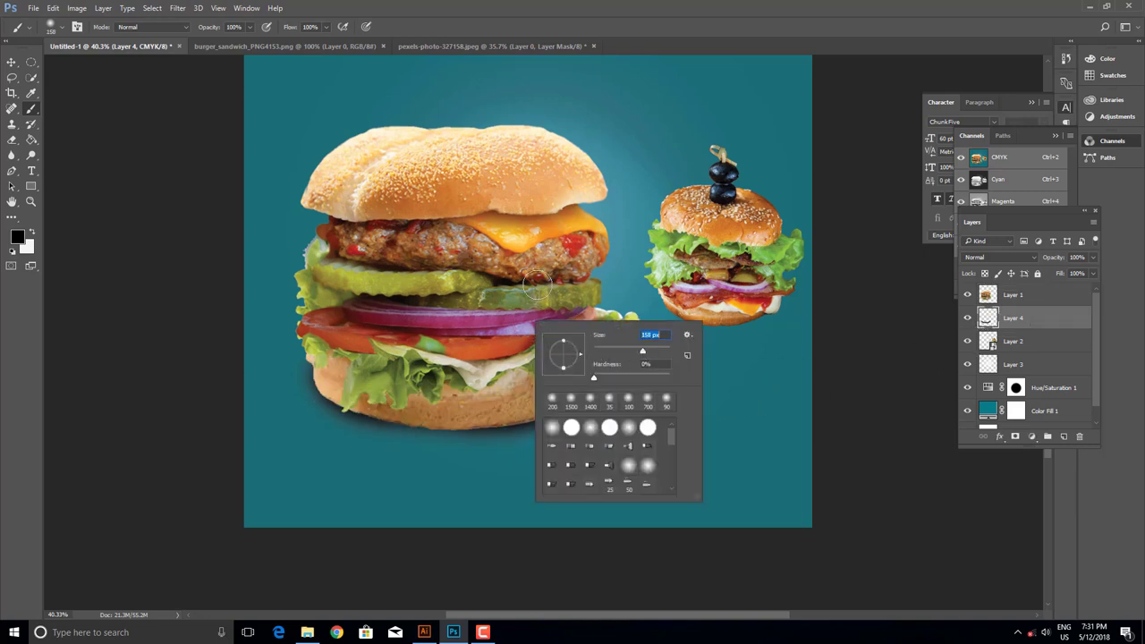
{"action": "left_click", "coordinate": [251, 27]}
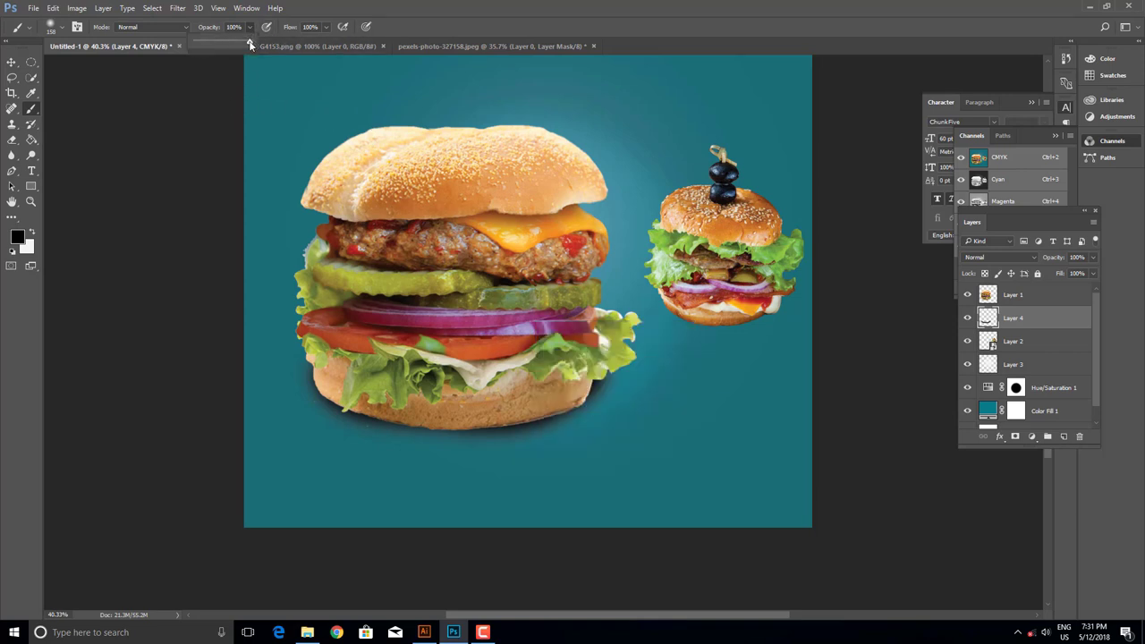
{"action": "left_click_drag", "start_coordinate": [227, 43], "coordinate": [223, 43]}
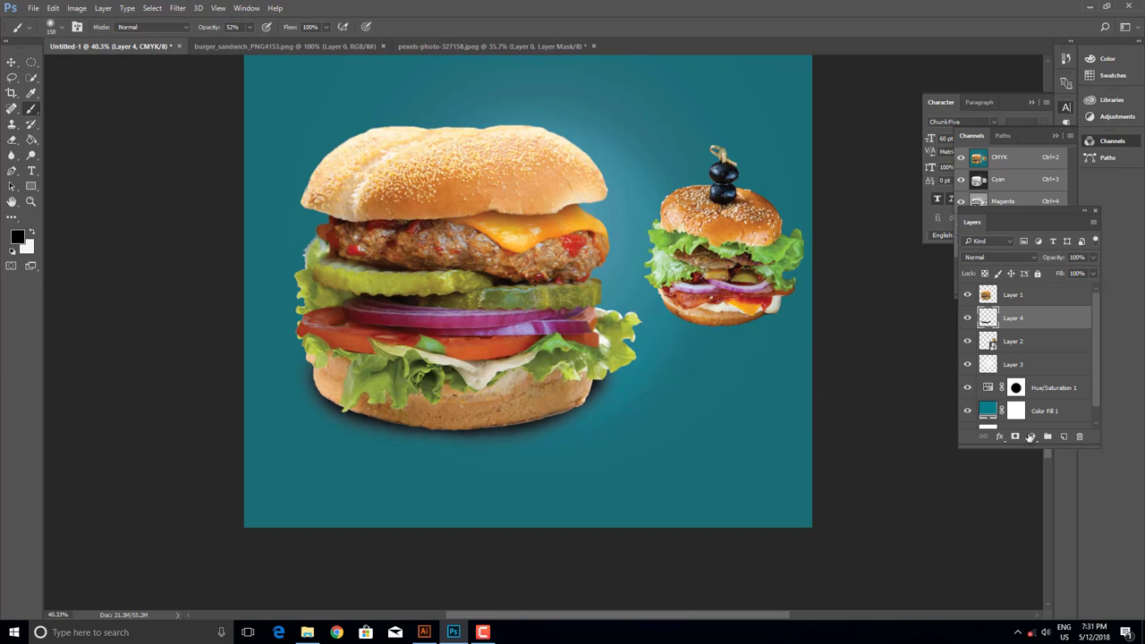
- Gaussian Blur the shadow at about 30 px radius and set its layer opacity to 77%
{"action": "left_click", "coordinate": [177, 8]}
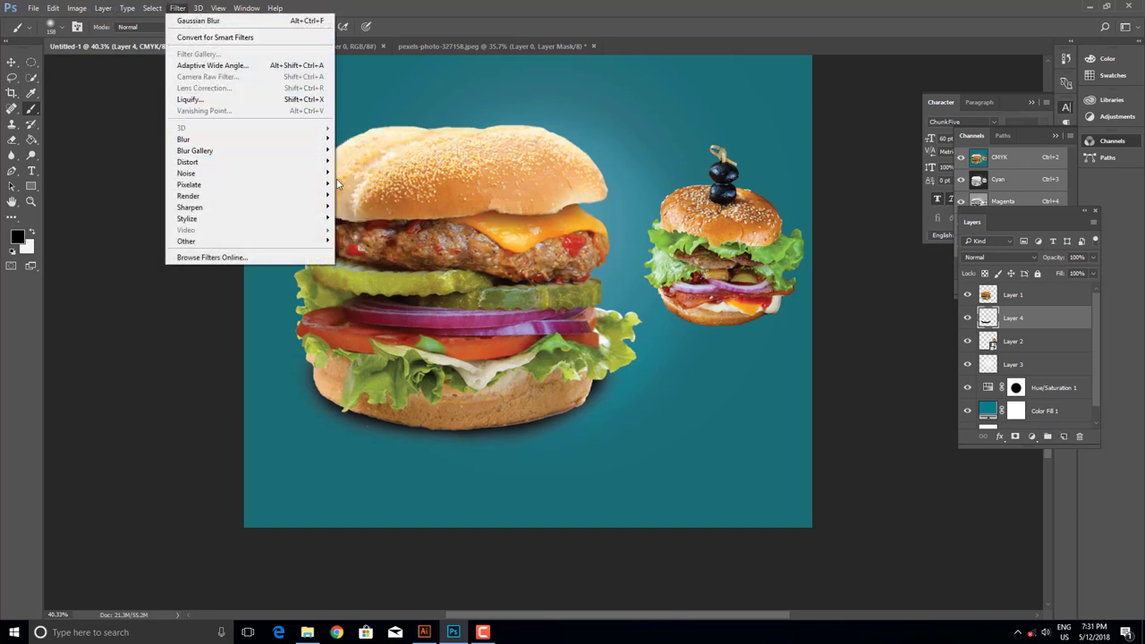
{"action": "mouse_move", "coordinate": [250, 139]}
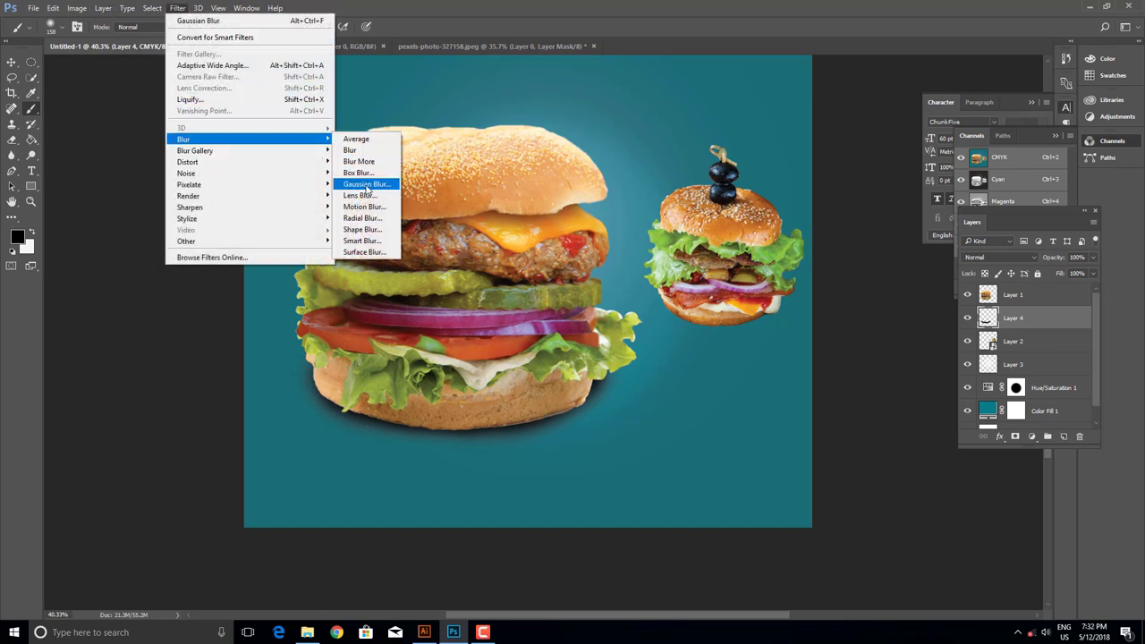
{"action": "left_click", "coordinate": [368, 191]}
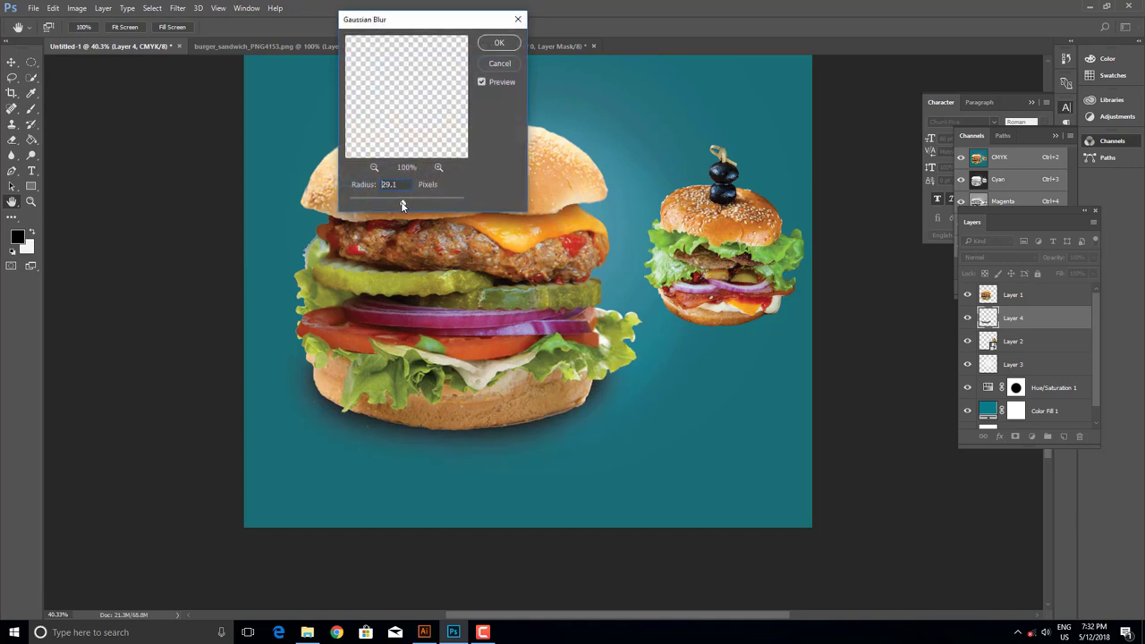
{"action": "left_click_drag", "start_coordinate": [399, 206], "coordinate": [405, 204]}
{"action": "left_click", "coordinate": [499, 43]}
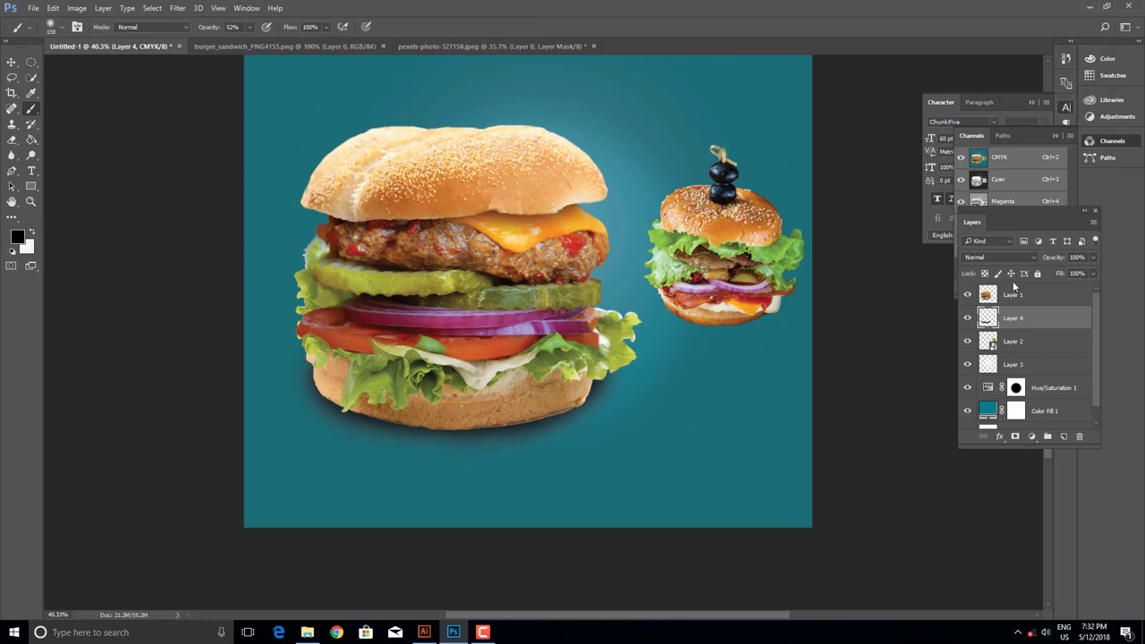
{"action": "left_click", "coordinate": [1092, 257]}
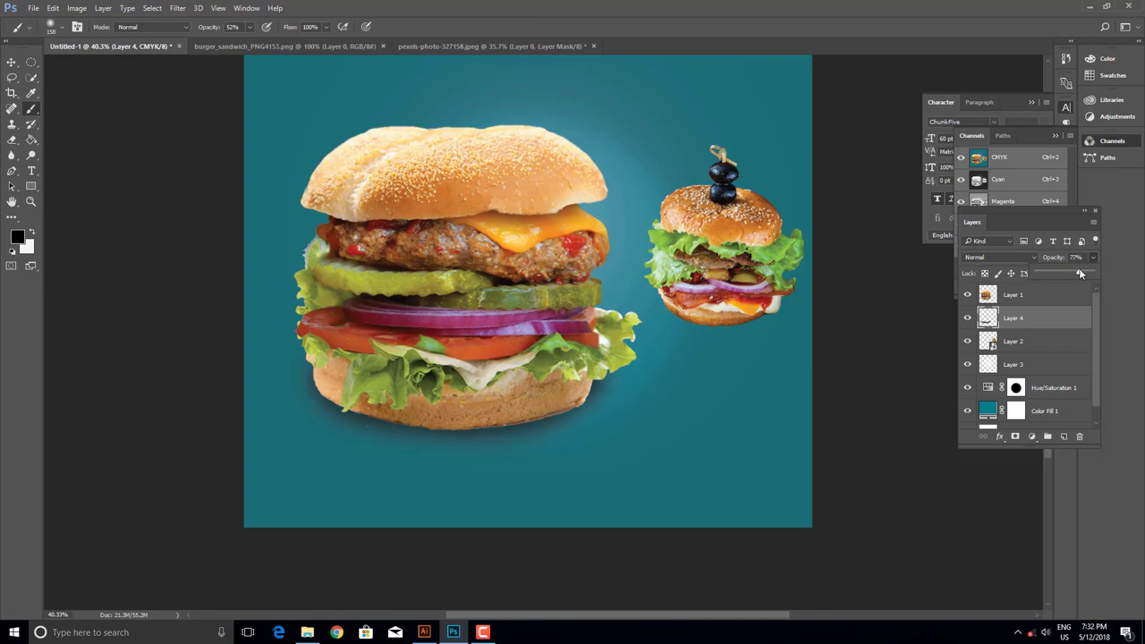
{"action": "left_click_drag", "start_coordinate": [1074, 273], "coordinate": [1079, 273]}
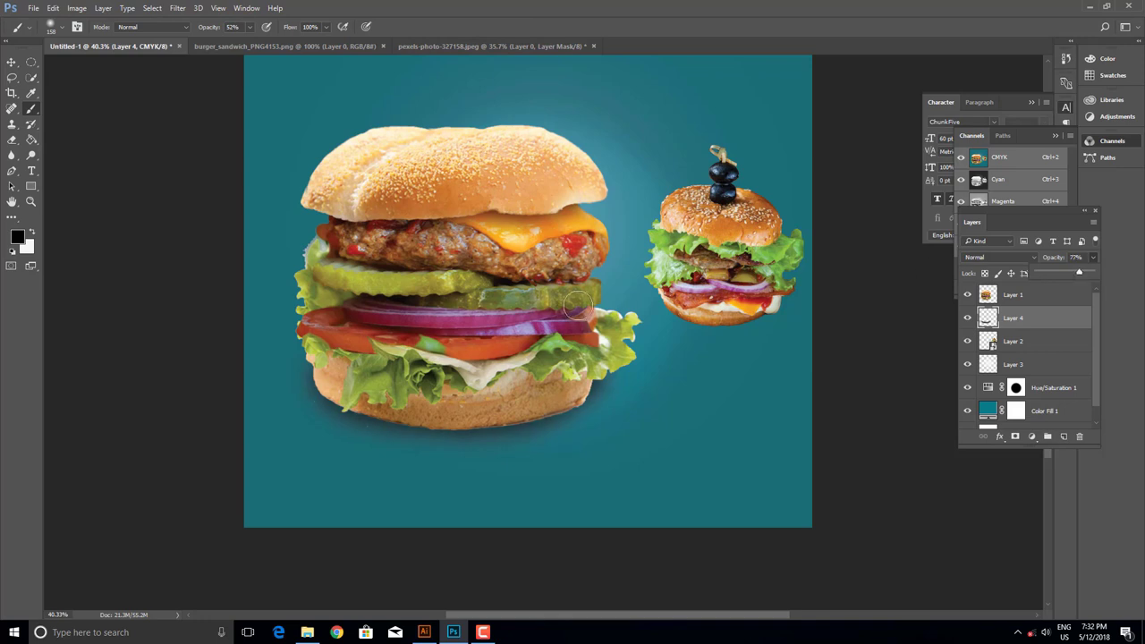
- On a new layer, paint a dark dab at 100% brush opacity and stretch it wide
{"action": "left_click", "coordinate": [1064, 437]}
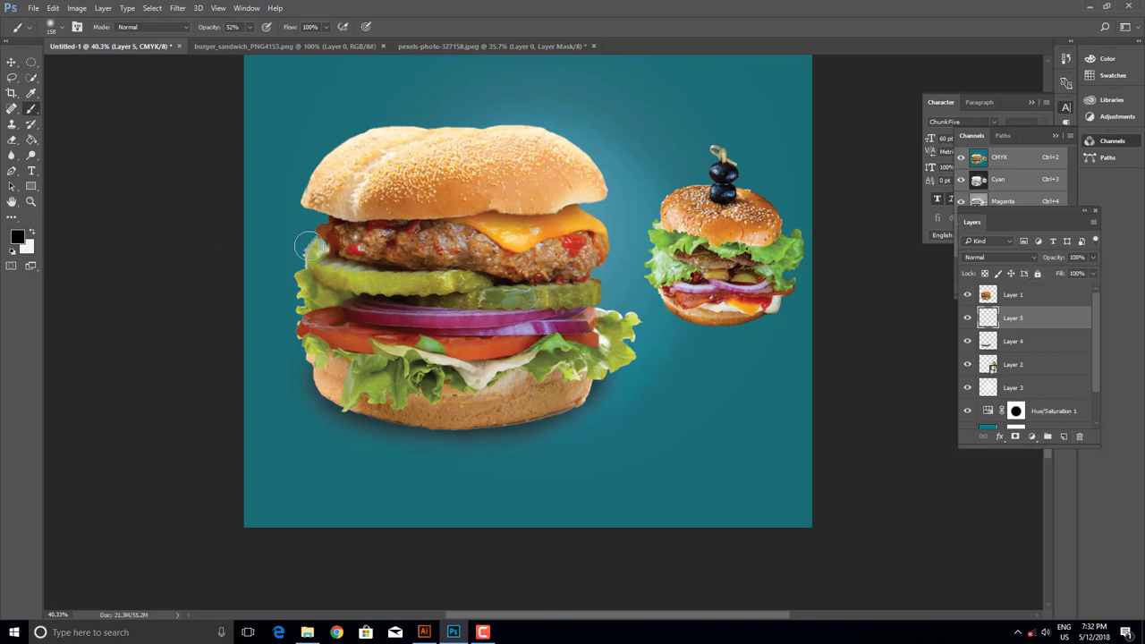
{"action": "left_click", "coordinate": [249, 26]}
{"action": "left_click_drag", "start_coordinate": [252, 43], "coordinate": [310, 46]}
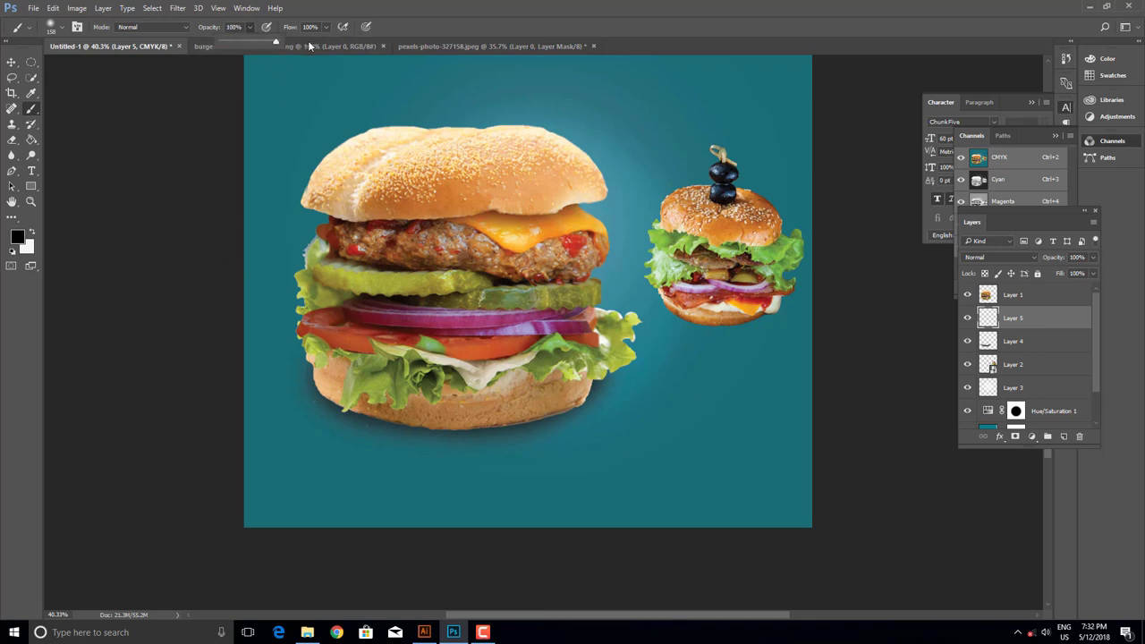
{"action": "left_click", "coordinate": [456, 428]}
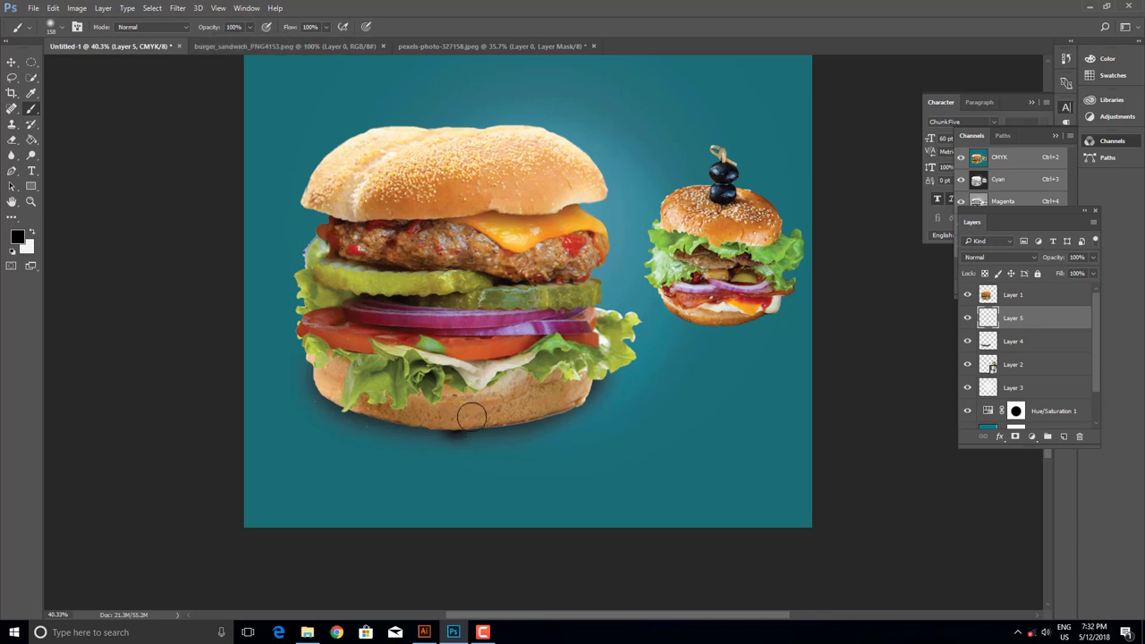
{"action": "key", "text": "v"}
{"action": "left_click_drag", "start_coordinate": [484, 426], "coordinate": [751, 424]}
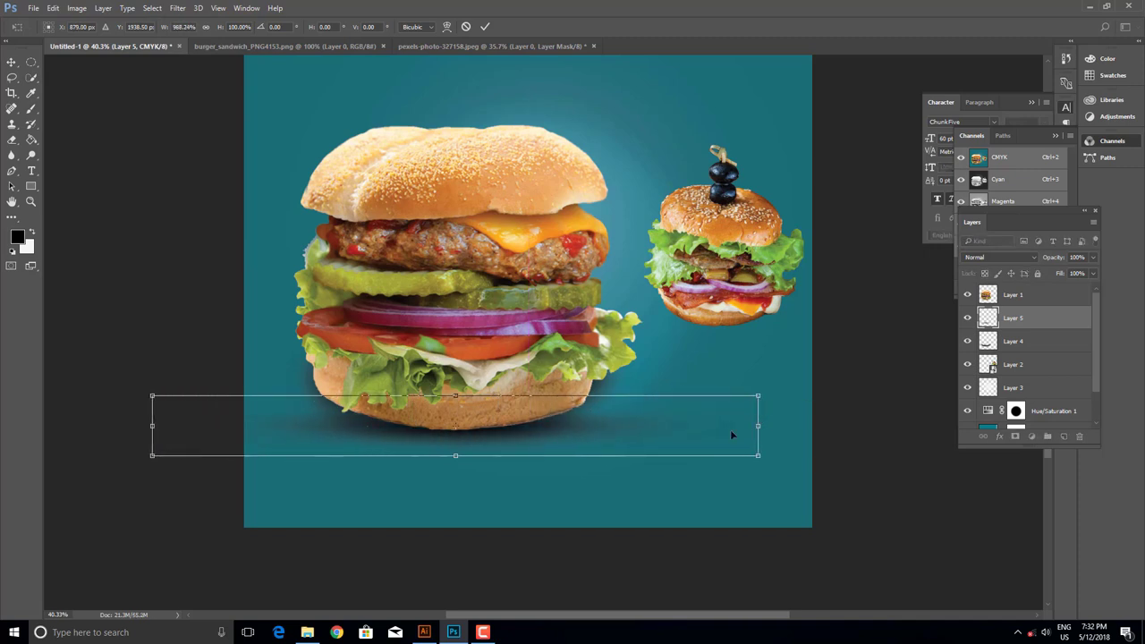
{"action": "key", "text": "Escape"}
{"action": "key", "text": "ctrl+z"}
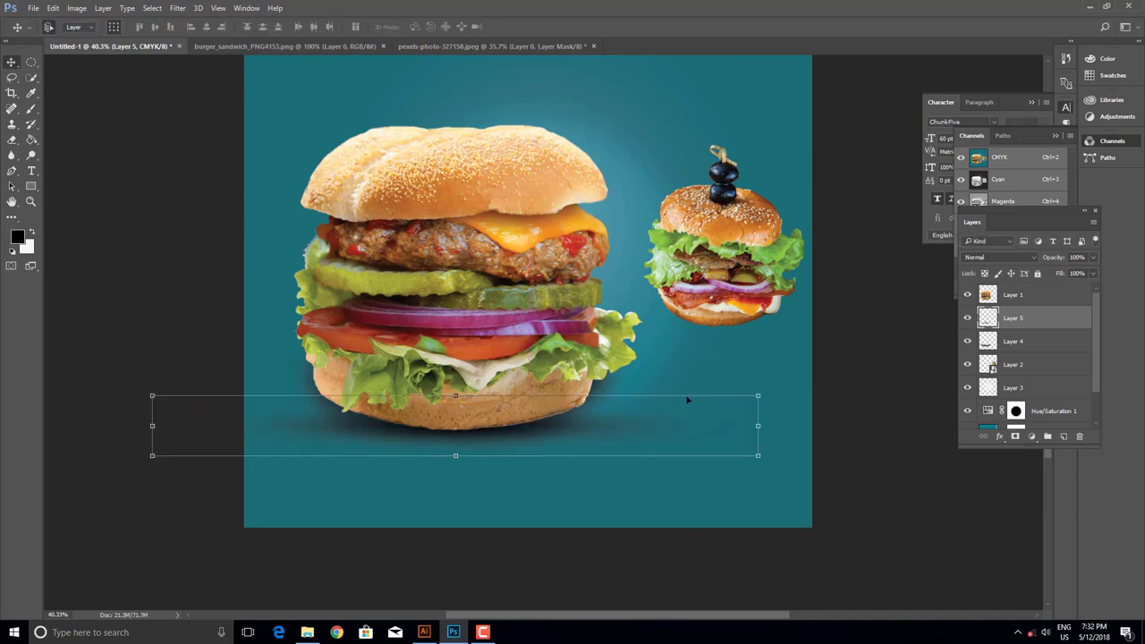
- Set the wide shadow layer to Multiply at 43% opacity
{"action": "left_click", "coordinate": [987, 256]}
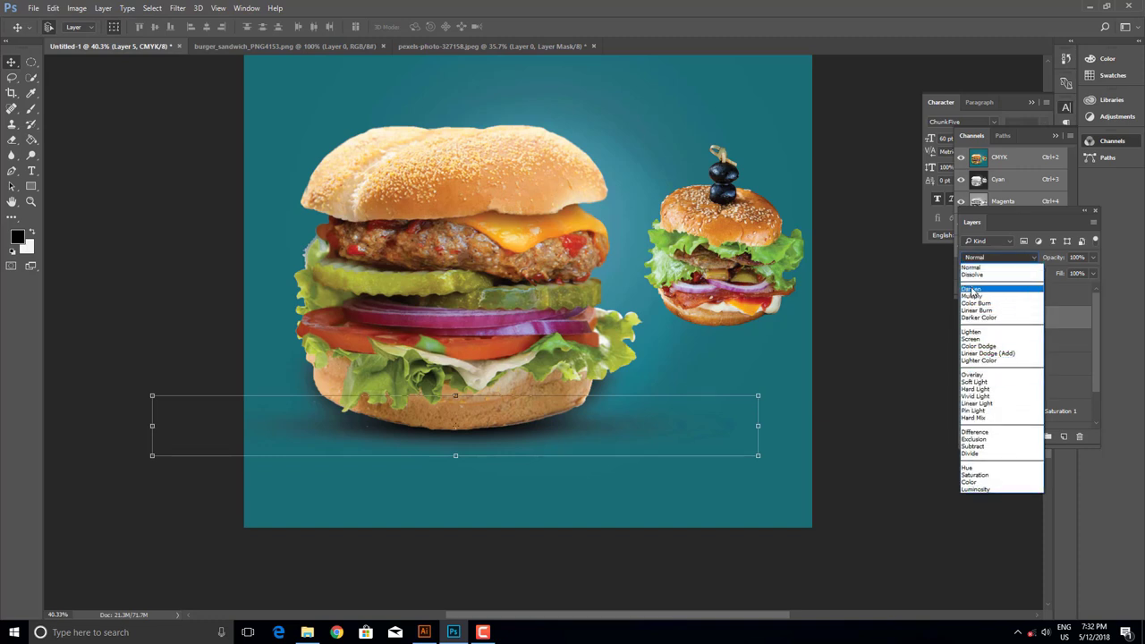
{"action": "left_click", "coordinate": [973, 296]}
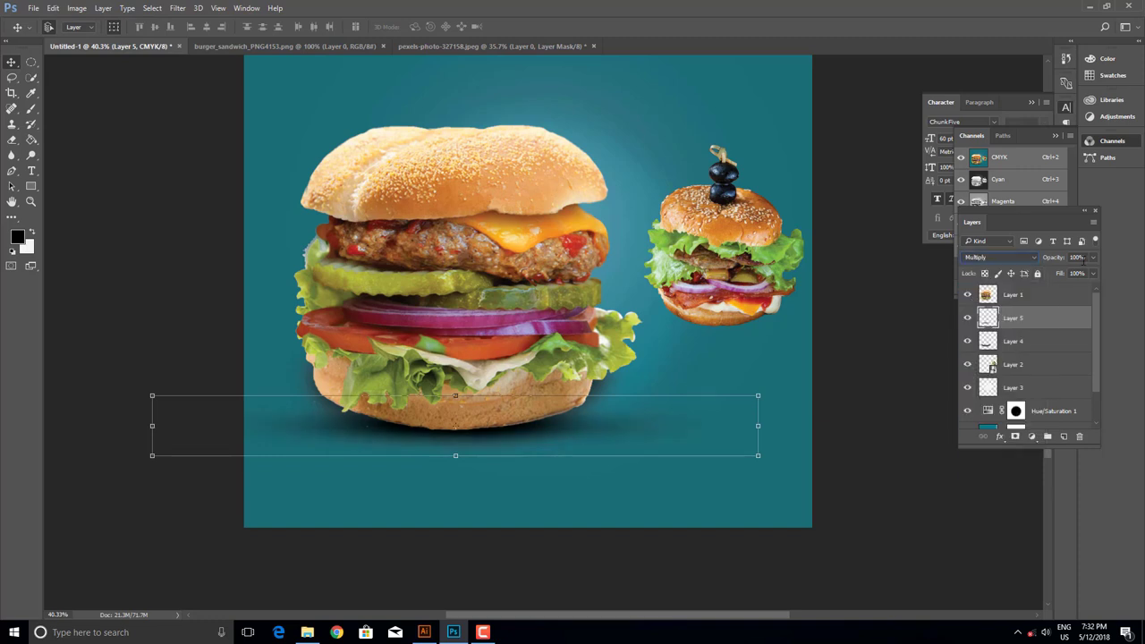
{"action": "left_click", "coordinate": [1092, 258]}
{"action": "left_click_drag", "start_coordinate": [1091, 270], "coordinate": [1052, 273]}
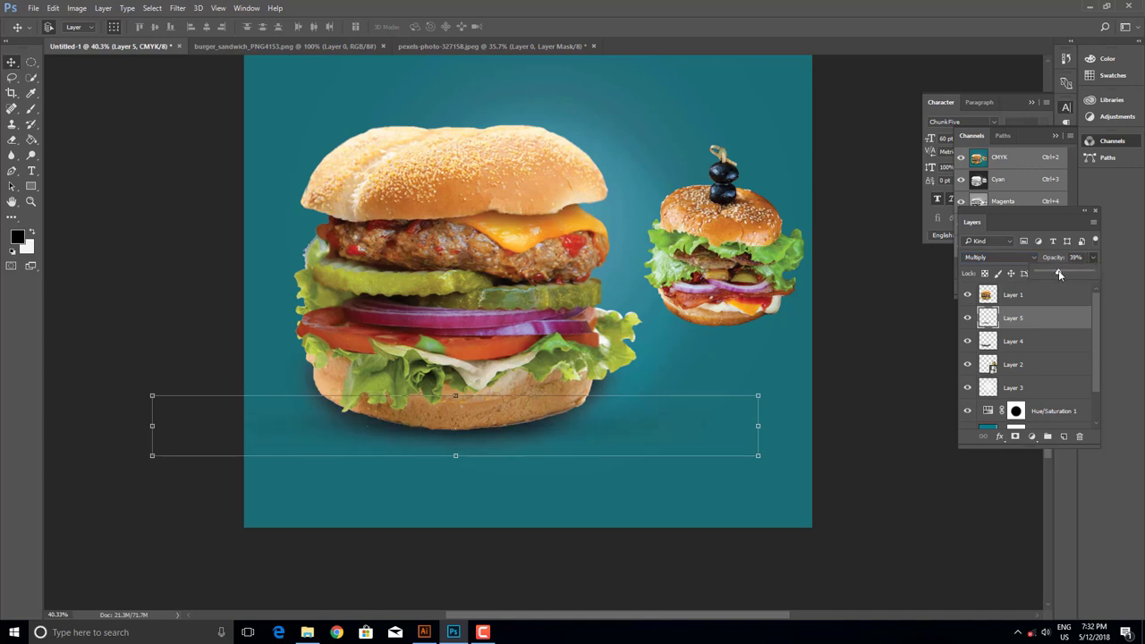
{"action": "left_click", "coordinate": [928, 380]}
{"action": "scroll", "coordinate": [719, 396], "scroll_direction": "up", "scroll_amount": 2}
- Add a new layer beneath the small burger's Layer 2
{"action": "scroll", "coordinate": [688, 388], "scroll_direction": "down", "scroll_amount": 3}
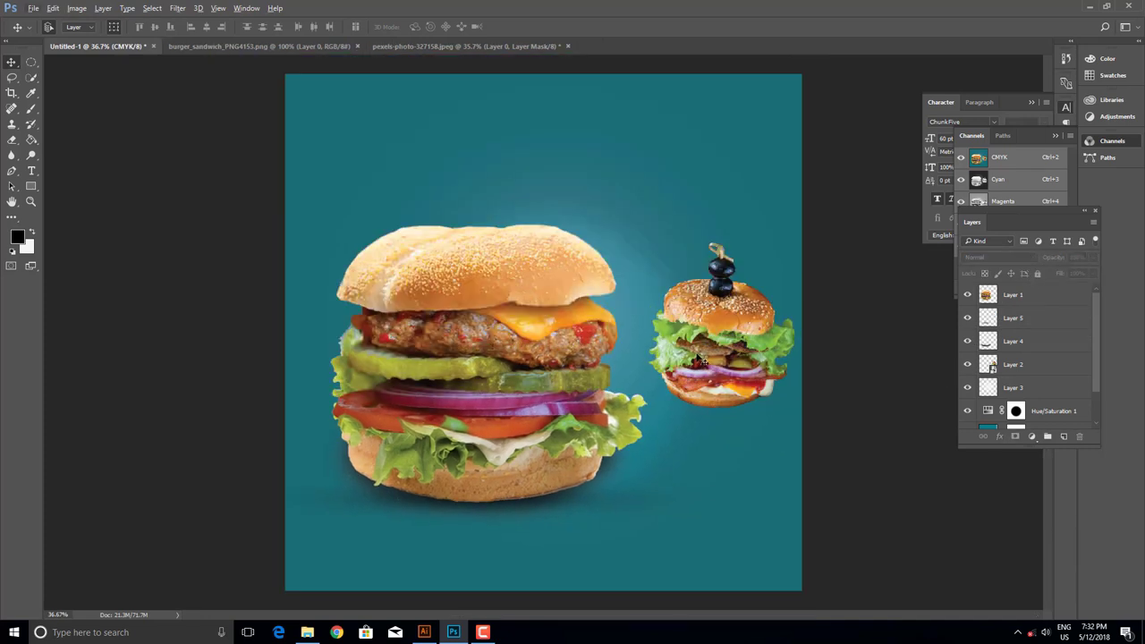
{"action": "left_click", "coordinate": [714, 374]}
{"action": "left_click", "coordinate": [1001, 437]}
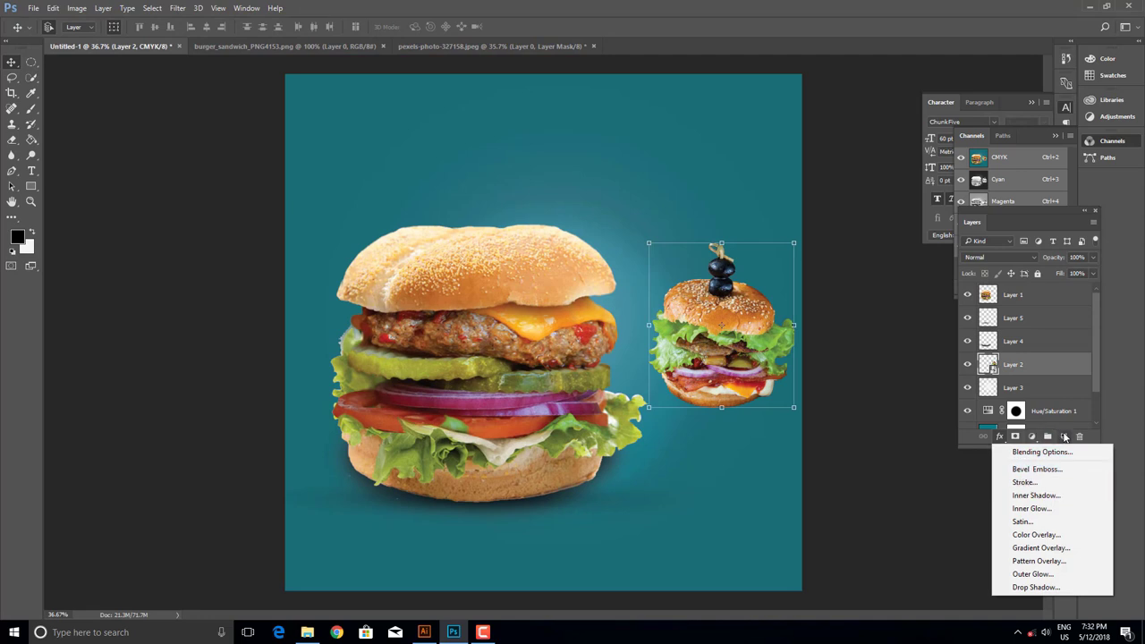
{"action": "left_click", "coordinate": [1064, 437]}
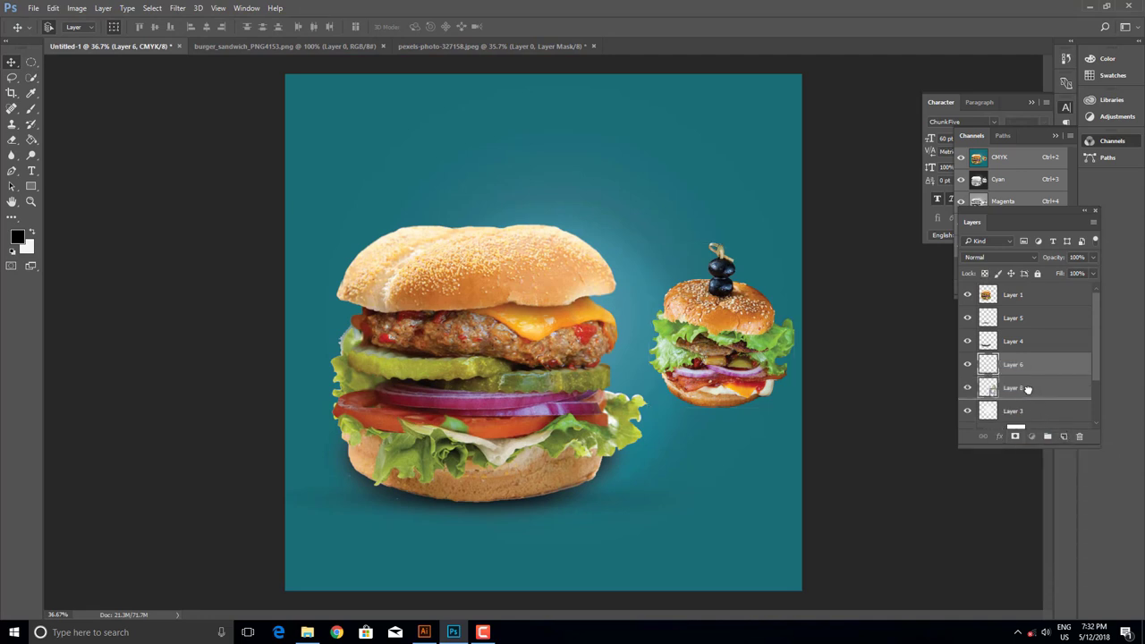
{"action": "left_click_drag", "start_coordinate": [1022, 368], "coordinate": [1020, 399]}
- Paint a dark shadow along the small burger's bottom bun at about 66% opacity
{"action": "key", "text": "b"}
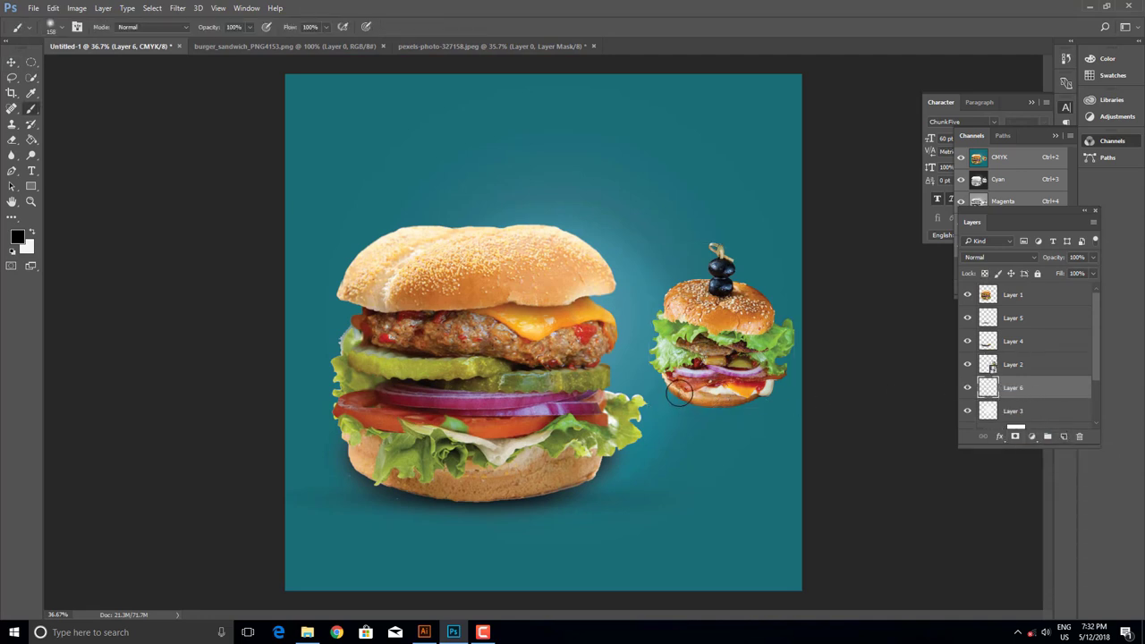
{"action": "scroll", "coordinate": [730, 404], "scroll_direction": "up", "scroll_amount": 3}
{"action": "scroll", "coordinate": [730, 404], "scroll_direction": "up", "scroll_amount": 5}
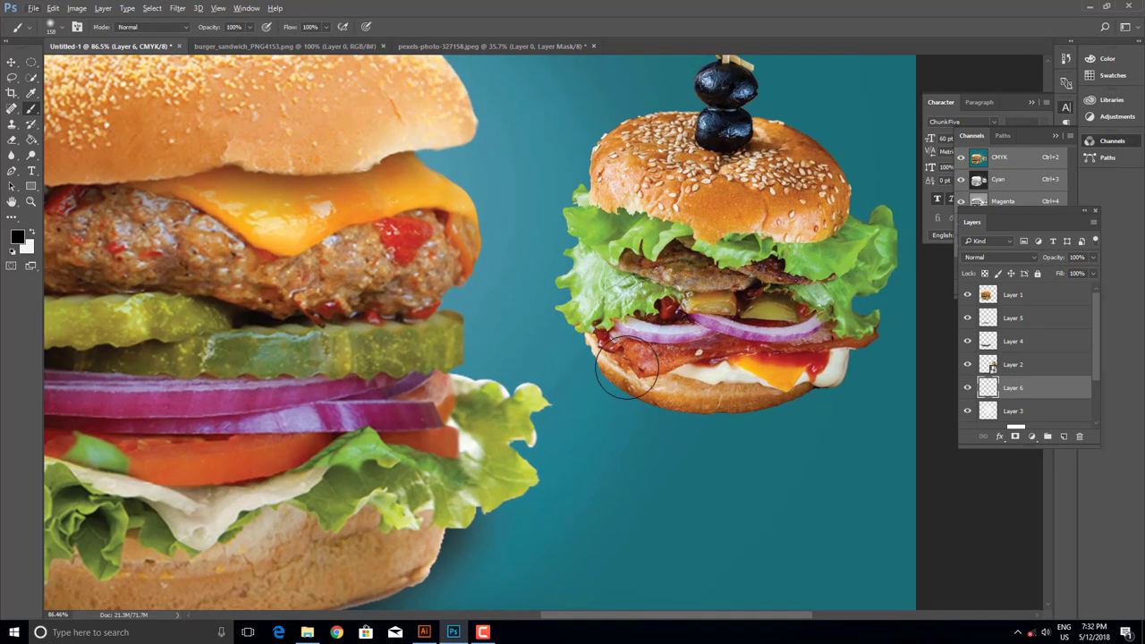
{"action": "key", "text": "bracketleft"}
{"action": "key", "text": "bracketleft"}
{"action": "key", "text": "bracketleft"}
{"action": "mouse_move", "coordinate": [615, 374]}
{"action": "left_mouse_down"}
{"action": "mouse_move", "coordinate": [640, 394]}
{"action": "mouse_move", "coordinate": [733, 407]}
{"action": "mouse_move", "coordinate": [827, 383]}
{"action": "mouse_move", "coordinate": [843, 362]}
{"action": "left_mouse_up"}
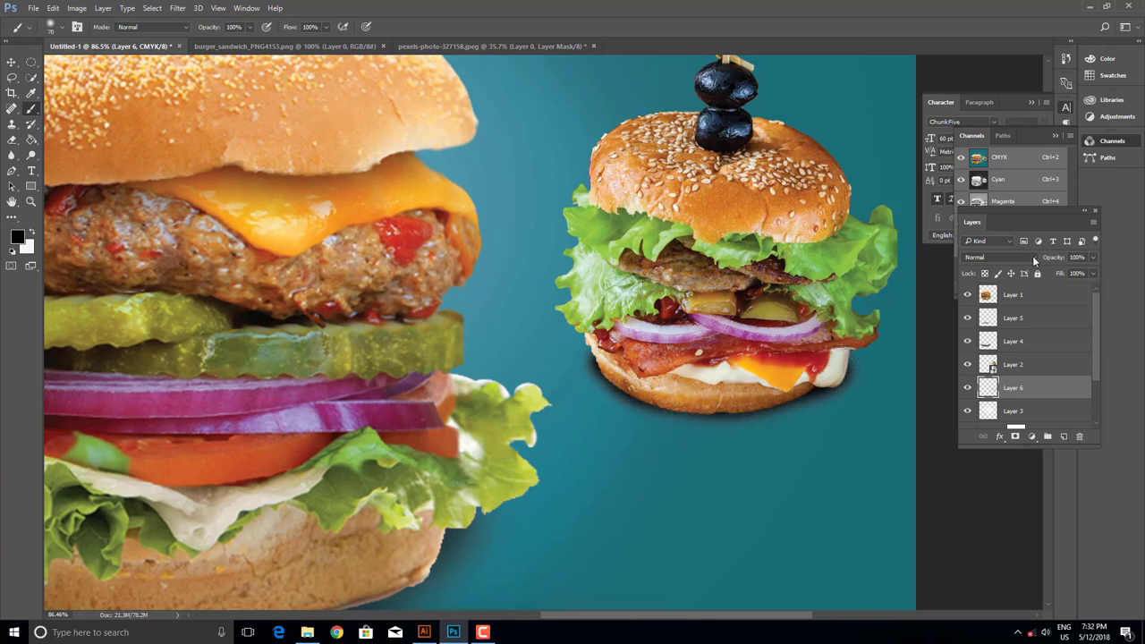
{"action": "left_click", "coordinate": [1092, 257]}
{"action": "left_click_drag", "start_coordinate": [1094, 273], "coordinate": [1074, 274]}
- On a new layer, paint a soft dark dab under the small burger and stretch it wide and flat
{"action": "left_click", "coordinate": [1064, 437]}
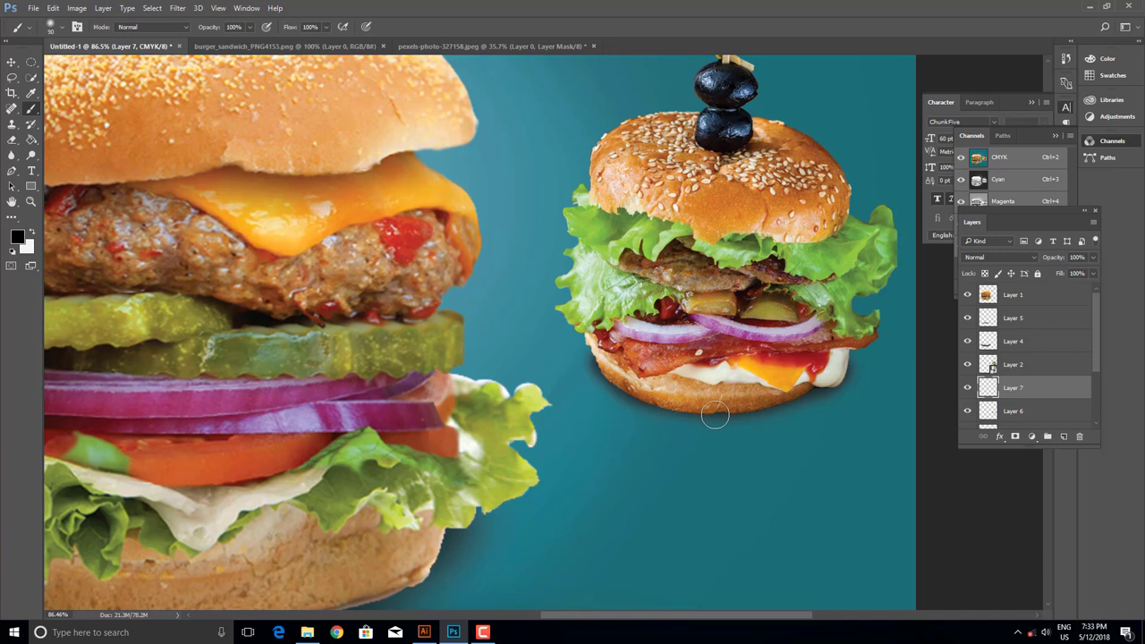
{"action": "key", "text": "bracketright"}
{"action": "key", "text": "bracketright"}
{"action": "key", "text": "bracketright"}
{"action": "left_click", "coordinate": [715, 414]}
{"action": "key", "text": "v"}
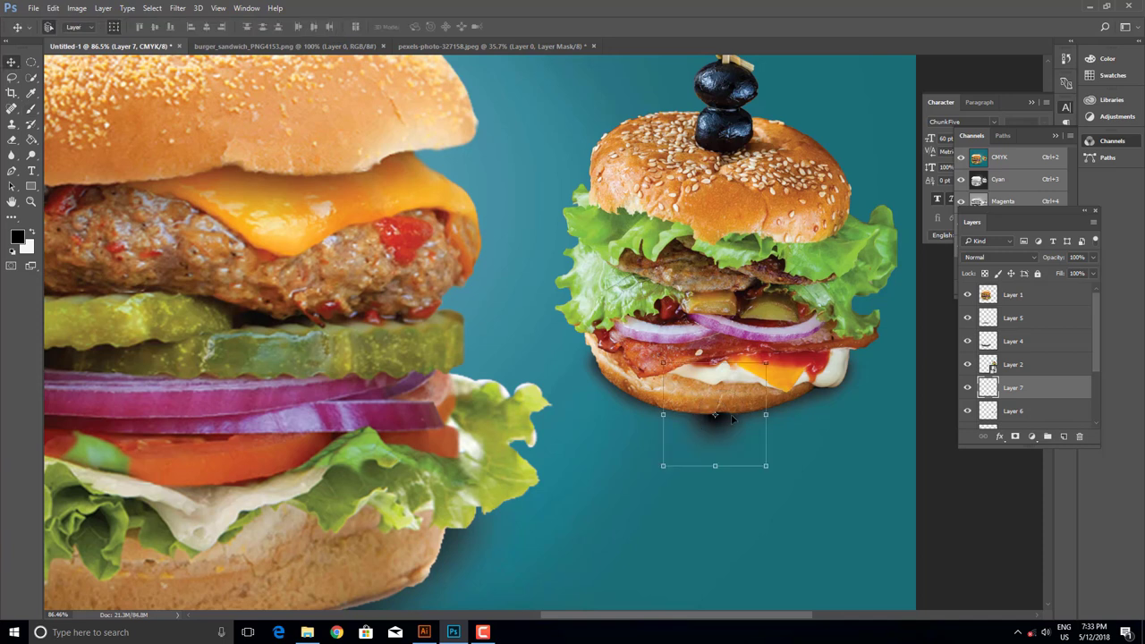
{"action": "left_click_drag", "start_coordinate": [765, 415], "coordinate": [995, 414]}
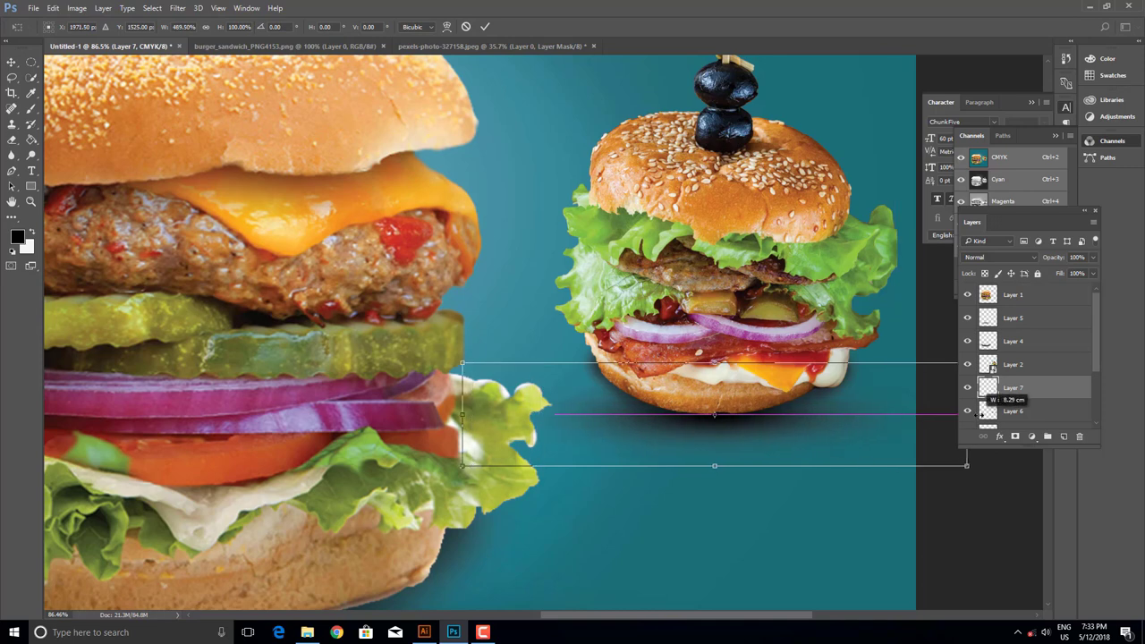
{"action": "key", "text": "Return"}
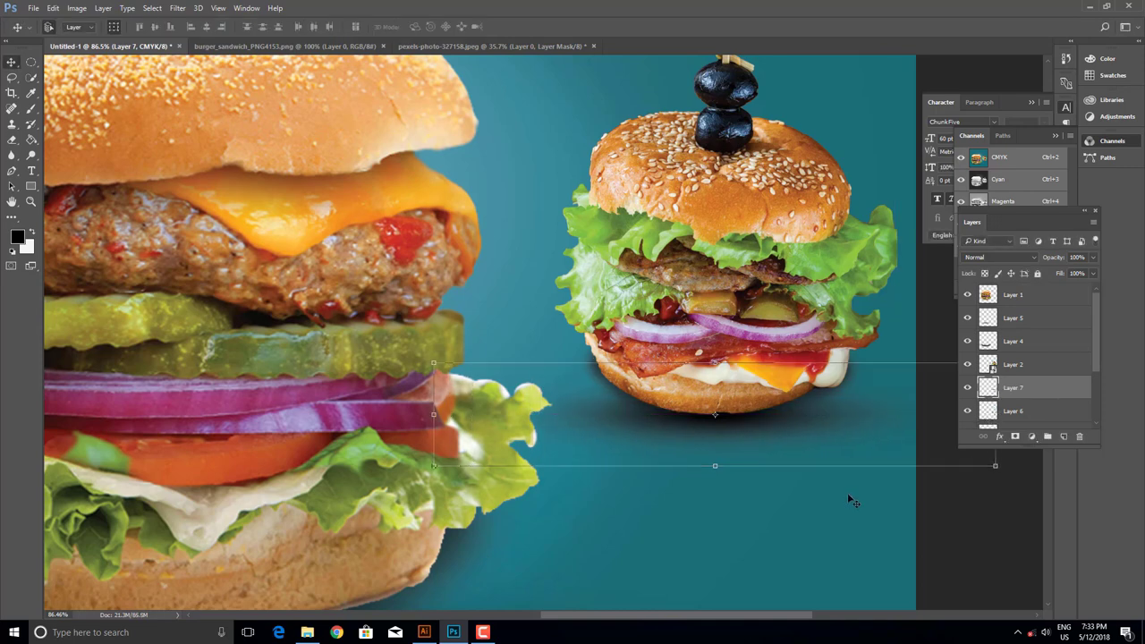
{"action": "left_click_drag", "start_coordinate": [716, 465], "coordinate": [716, 443]}
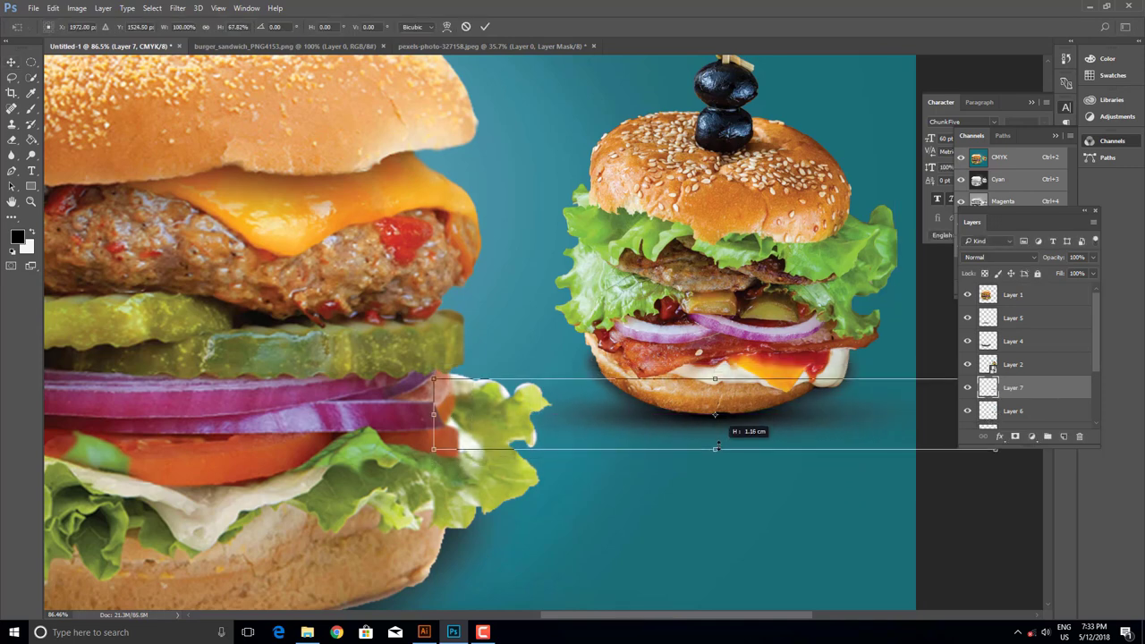
{"action": "key", "text": "Return"}
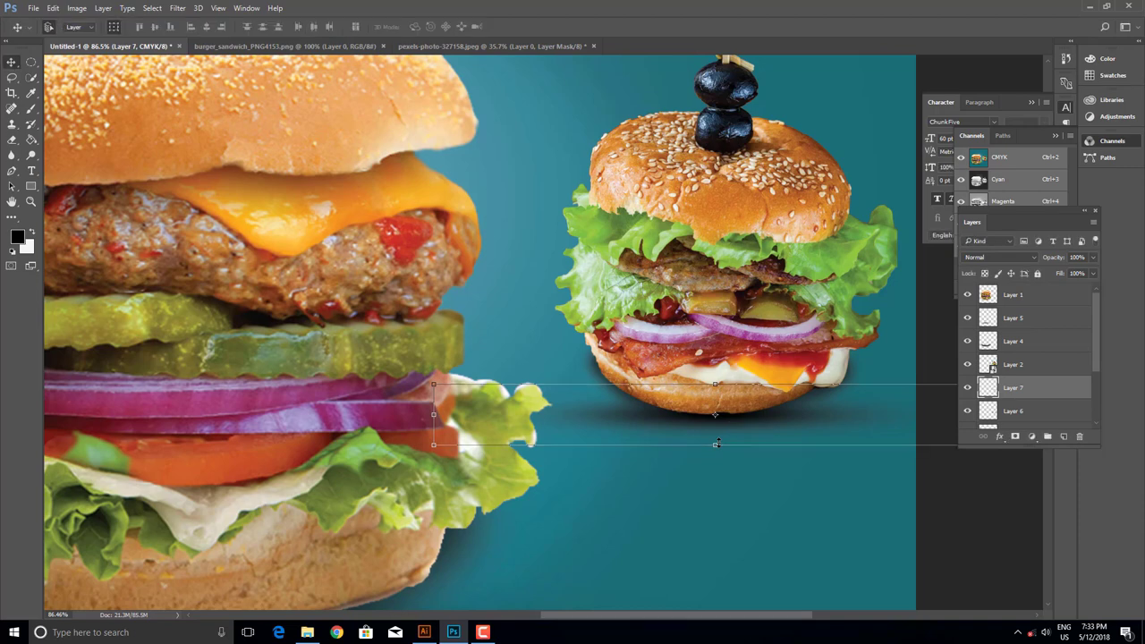
- Move the shadow layer above Layer 2, squash it slightly, and lower opacity to 83%
{"action": "key", "text": "ctrl+bracketright"}
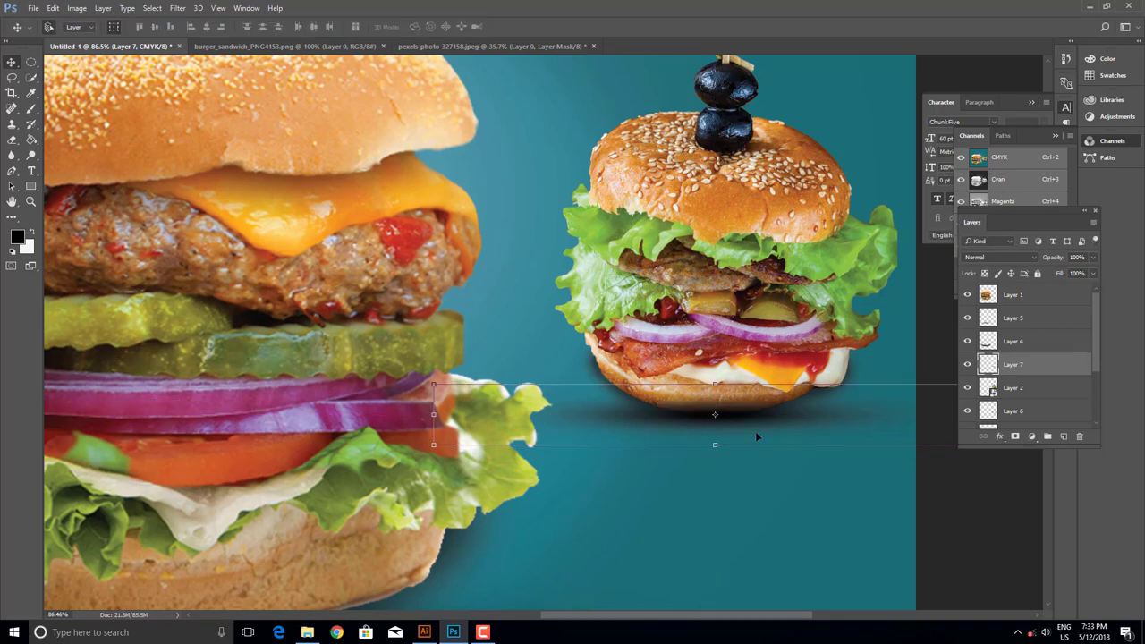
{"action": "key", "text": "ctrl+t"}
{"action": "left_click_drag", "start_coordinate": [716, 386], "coordinate": [712, 391]}
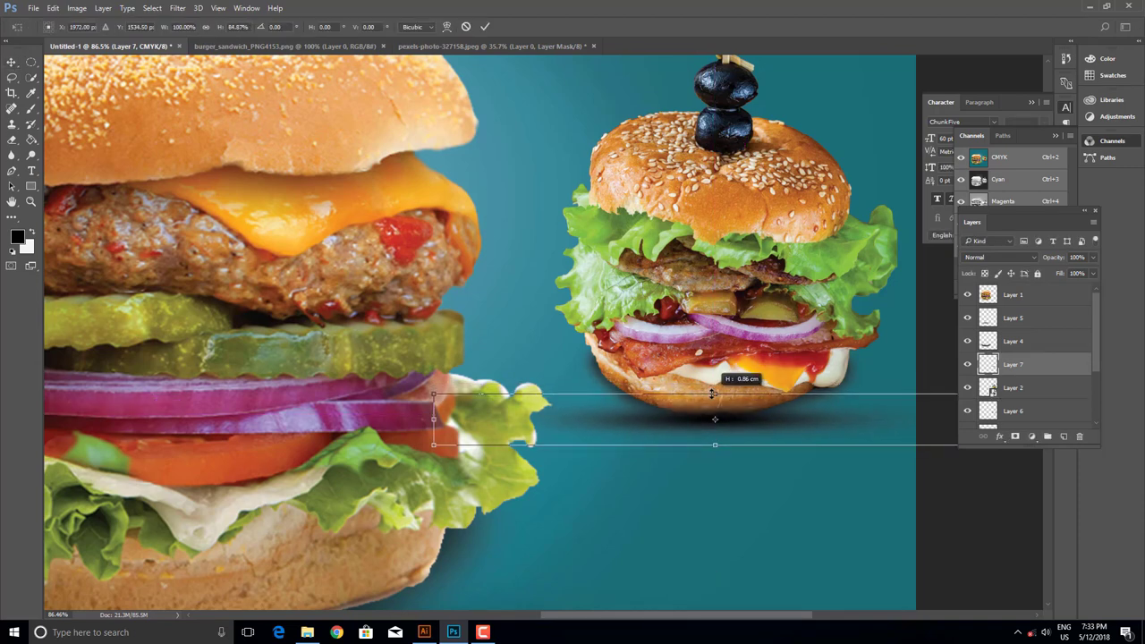
{"action": "key", "text": "Return"}
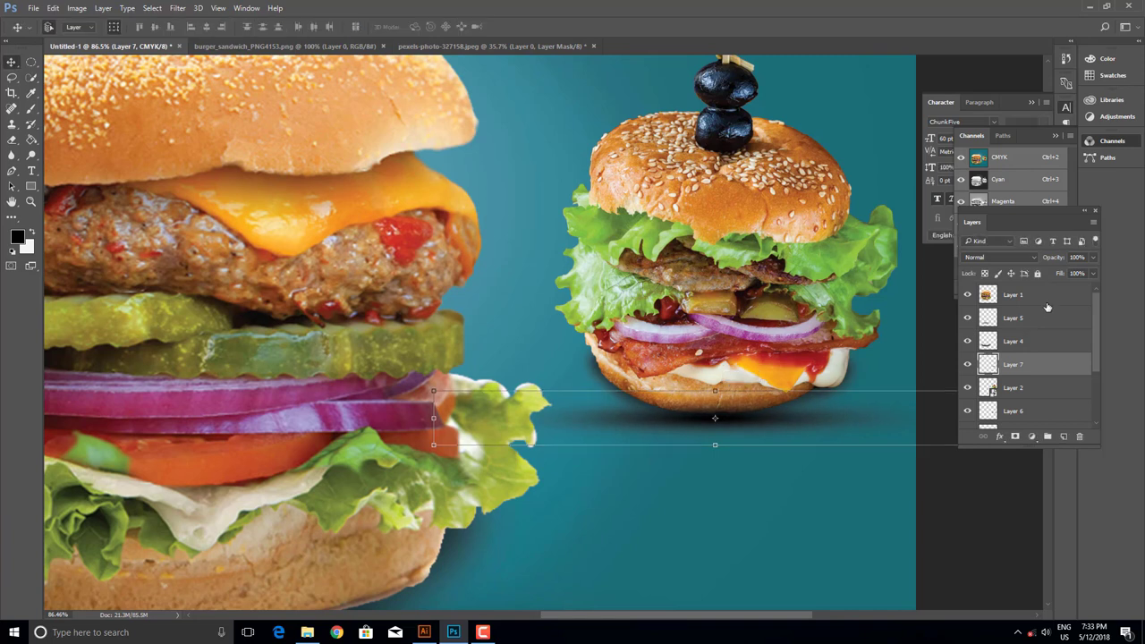
{"action": "left_click", "coordinate": [1094, 260]}
{"action": "left_click_drag", "start_coordinate": [1078, 273], "coordinate": [1085, 273]}
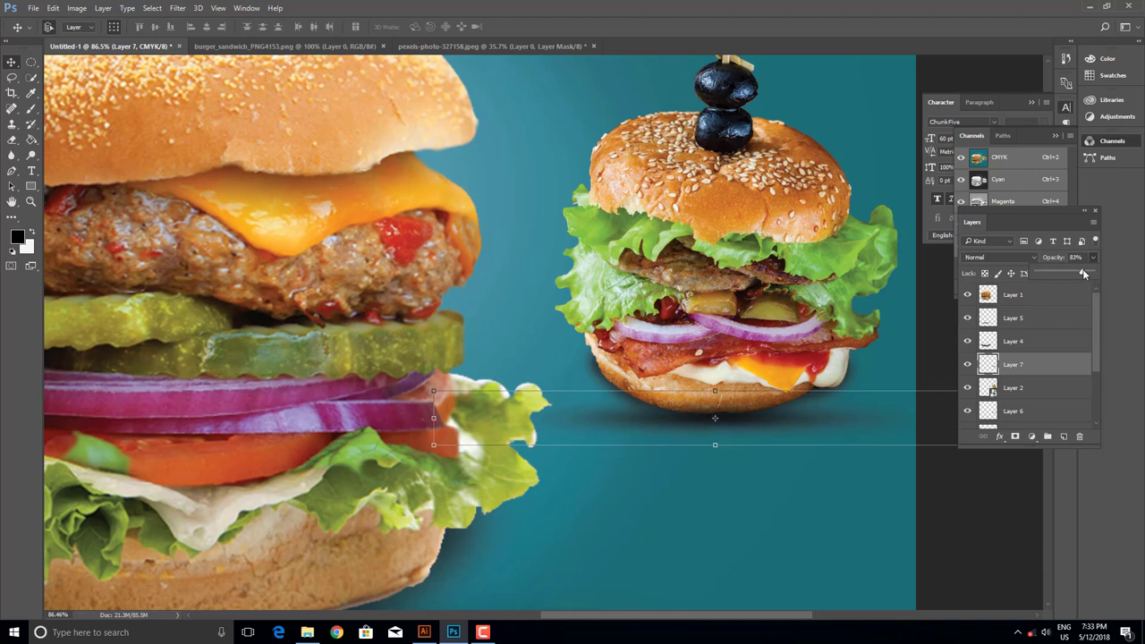
{"action": "left_click", "coordinate": [958, 508]}
- Make the shadow taller and place its layer between Layer 2 and Layer 6
{"action": "key", "text": "ctrl+0"}
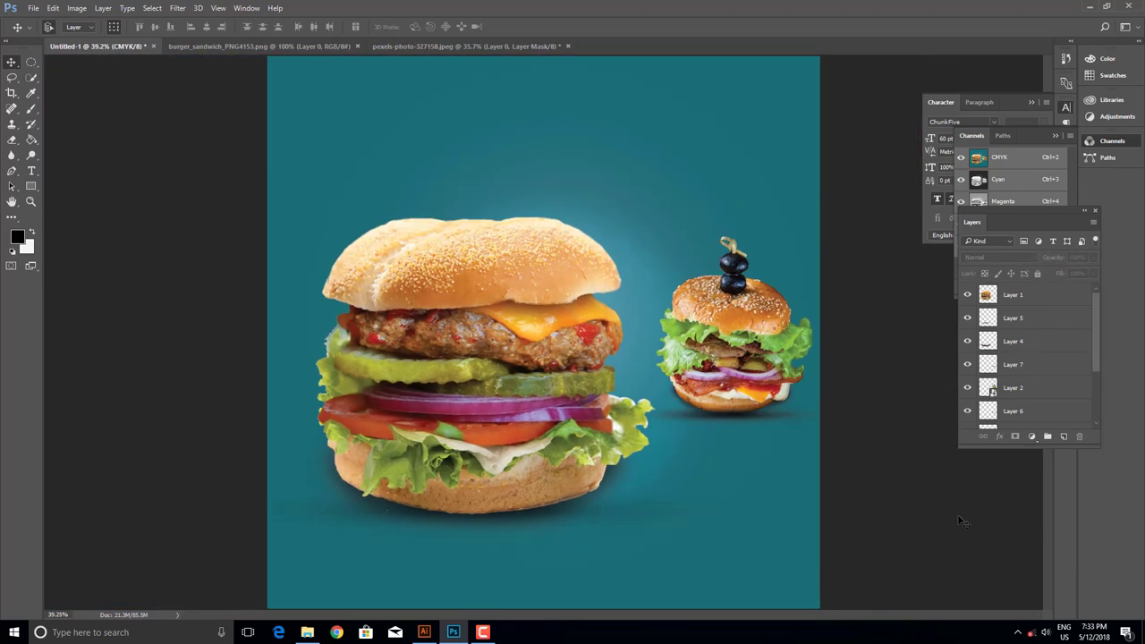
{"action": "left_click", "coordinate": [768, 420]}
{"action": "left_click_drag", "start_coordinate": [728, 402], "coordinate": [728, 390]}
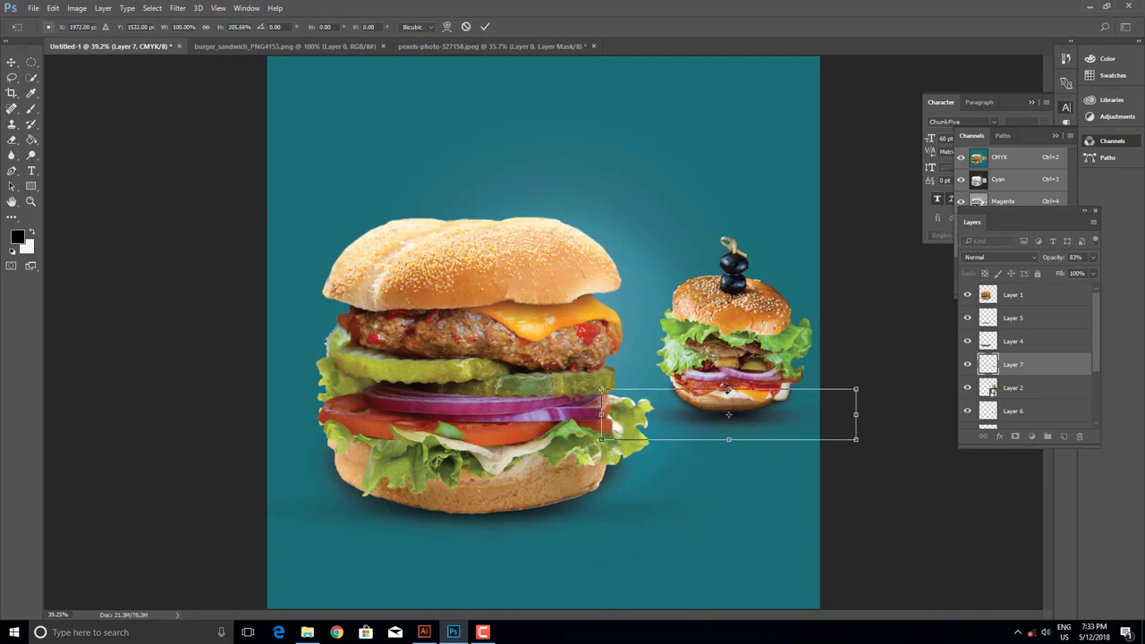
{"action": "key", "text": "Return"}
{"action": "key", "text": "ctrl+bracketleft"}
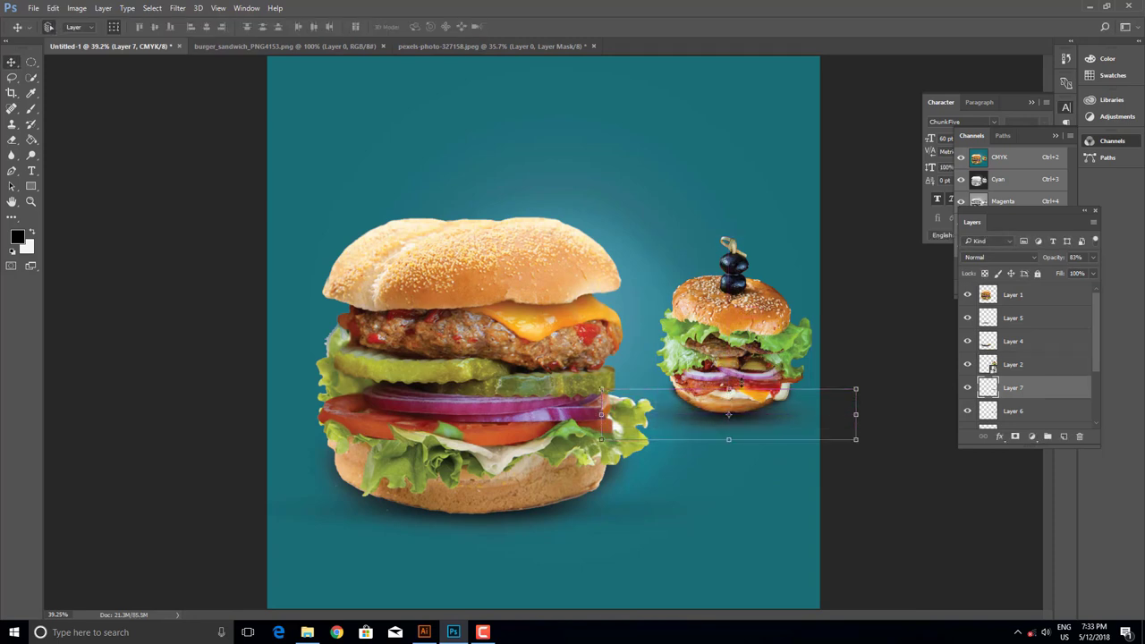
{"action": "key", "text": "ctrl+t"}
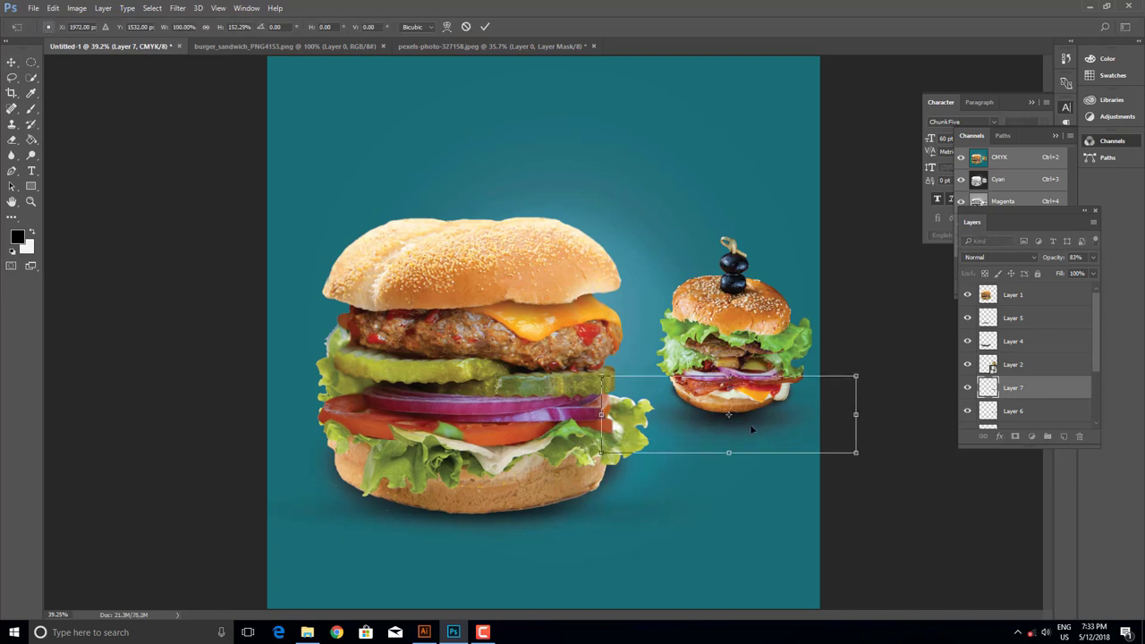
{"action": "left_click_drag", "start_coordinate": [750, 424], "coordinate": [750, 424]}
{"action": "key", "text": "Return"}
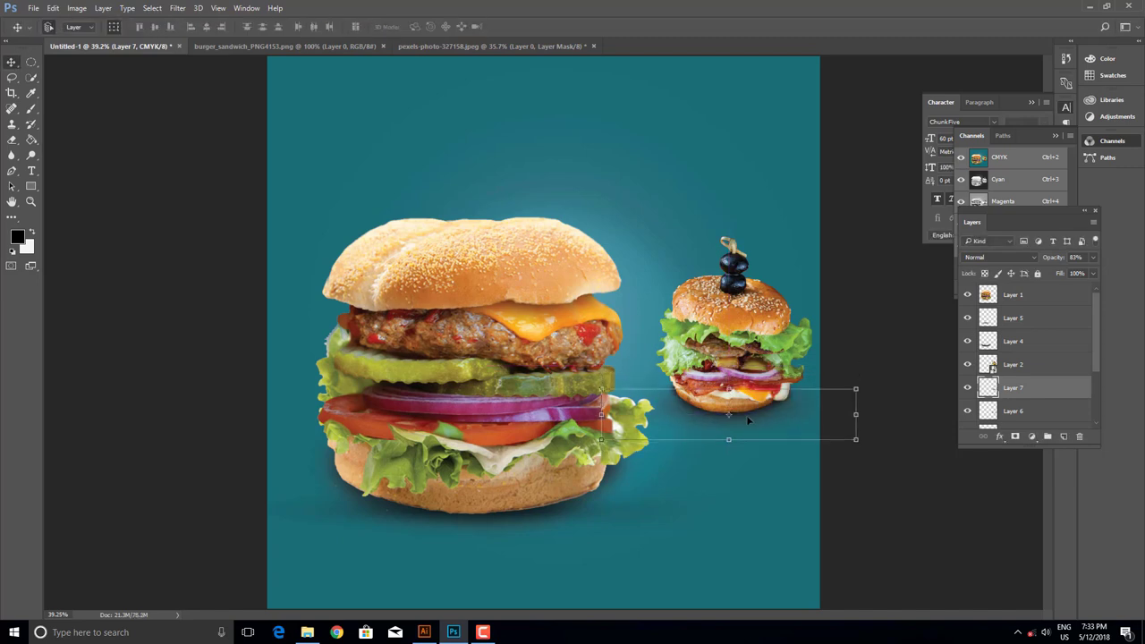
{"action": "left_click", "coordinate": [881, 482]}
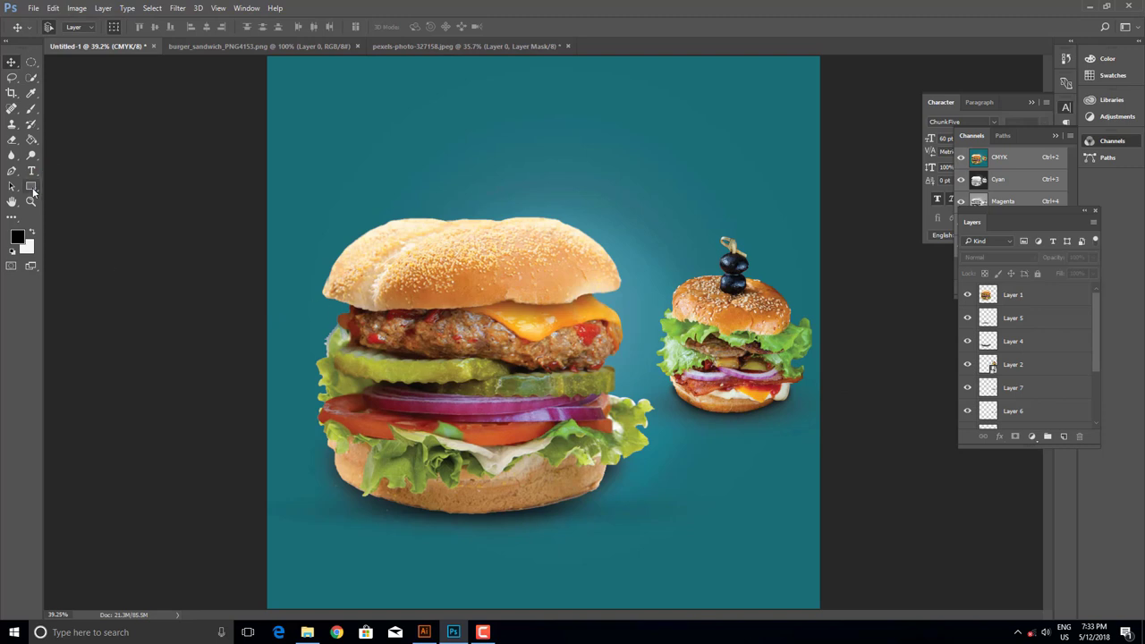
- Draw a white-filled ellipse circle above the small burger
{"action": "left_click", "coordinate": [31, 187]}
{"action": "right_click", "coordinate": [32, 188]}
{"action": "left_click", "coordinate": [80, 207]}
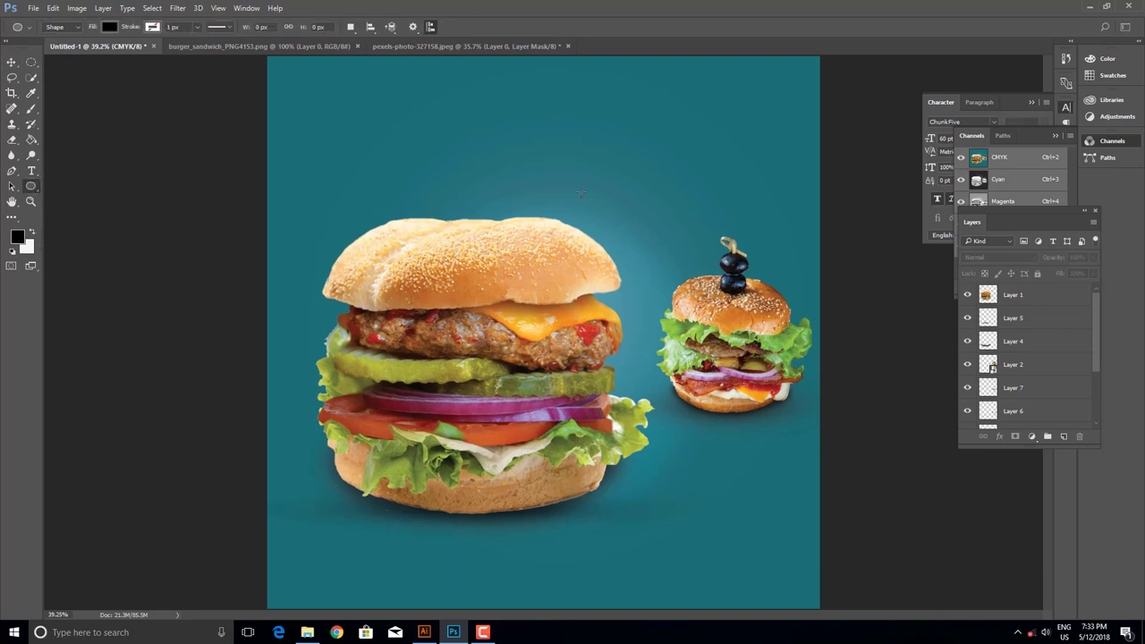
{"action": "left_click_drag", "start_coordinate": [614, 171], "coordinate": [718, 276]}
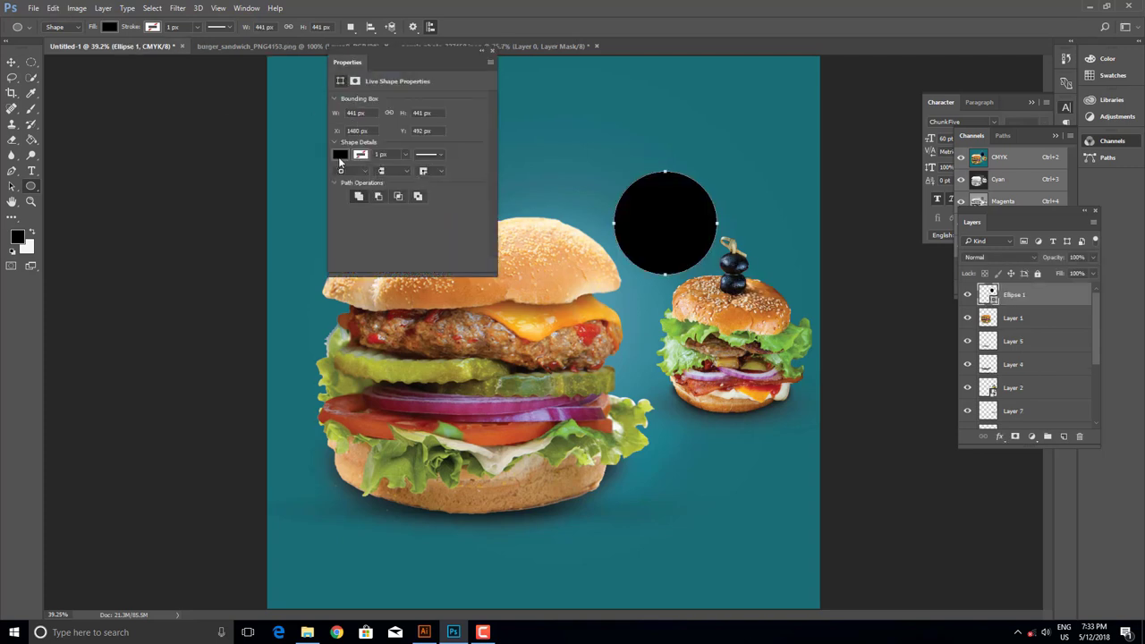
{"action": "left_click", "coordinate": [340, 155]}
{"action": "left_click", "coordinate": [363, 217]}
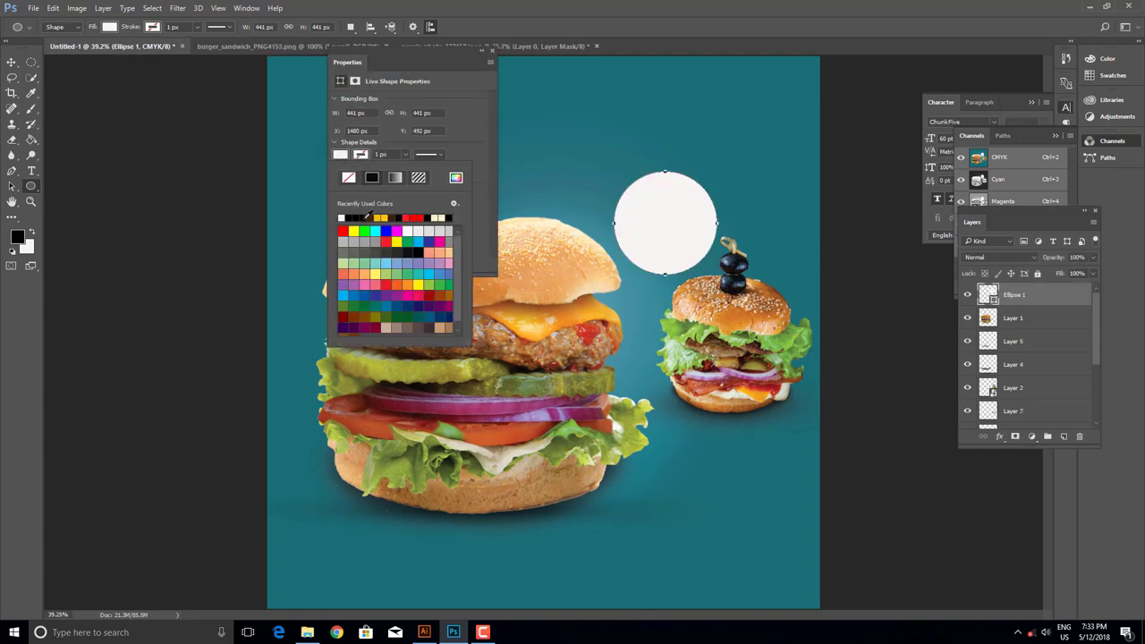
{"action": "left_click", "coordinate": [14, 67]}
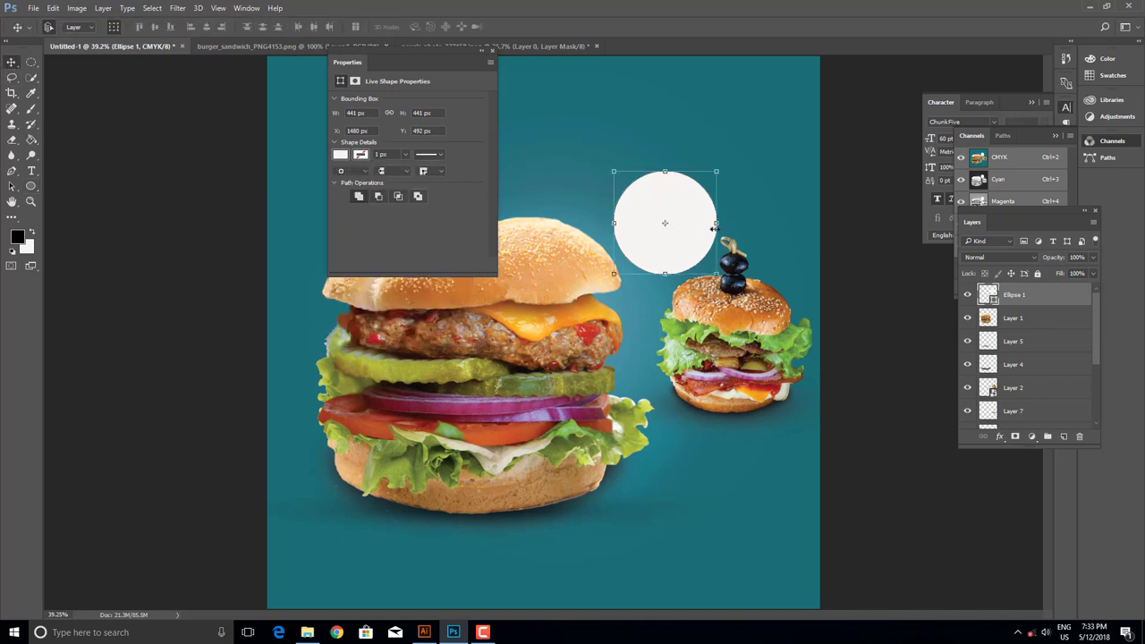
- Stretch the circle into a wide 589 × 441 px oval
{"action": "key", "text": "ctrl+t"}
{"action": "mouse_move", "coordinate": [718, 223]}
{"action": "left_mouse_down"}
{"action": "mouse_move", "coordinate": [750, 222]}
{"action": "mouse_move", "coordinate": [680, 207]}
{"action": "left_mouse_up"}
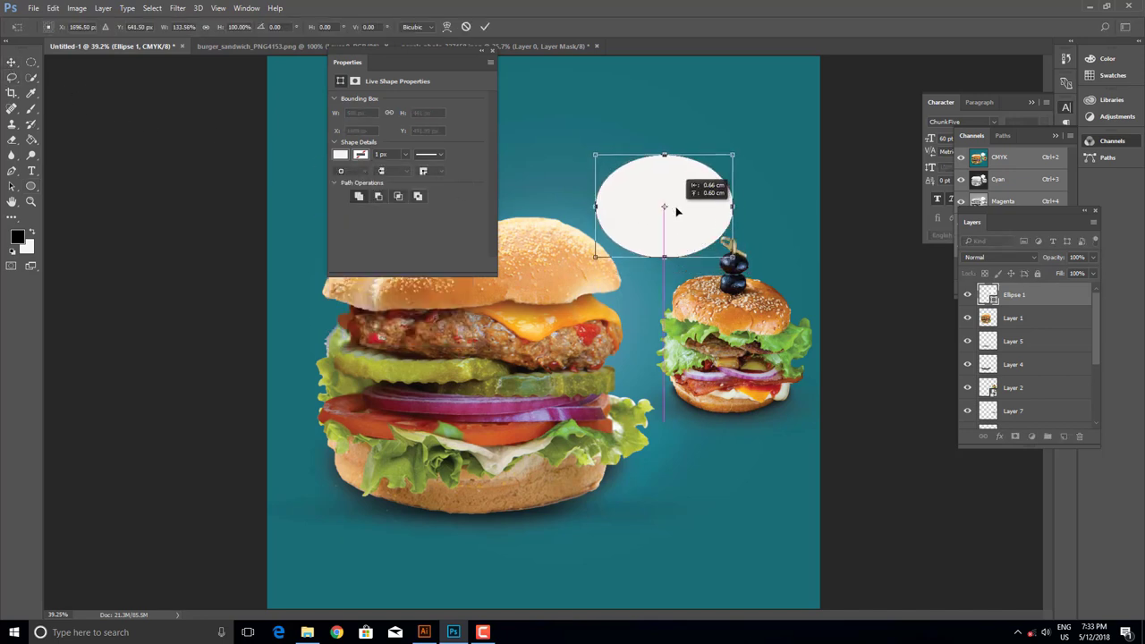
{"action": "key", "text": "Return"}
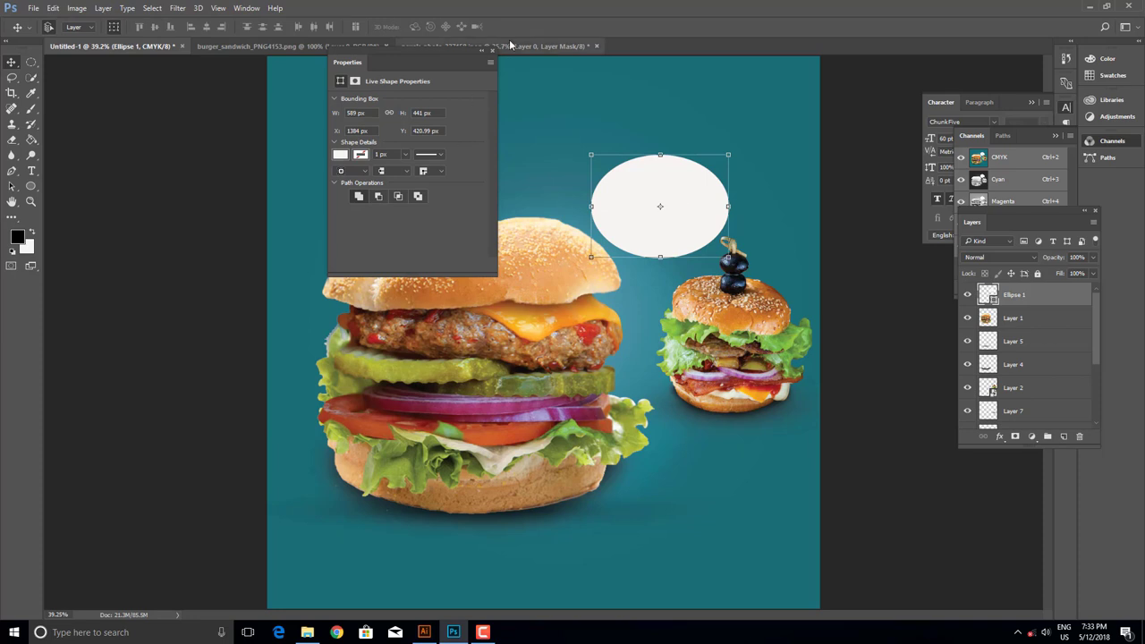
{"action": "left_click", "coordinate": [491, 52]}
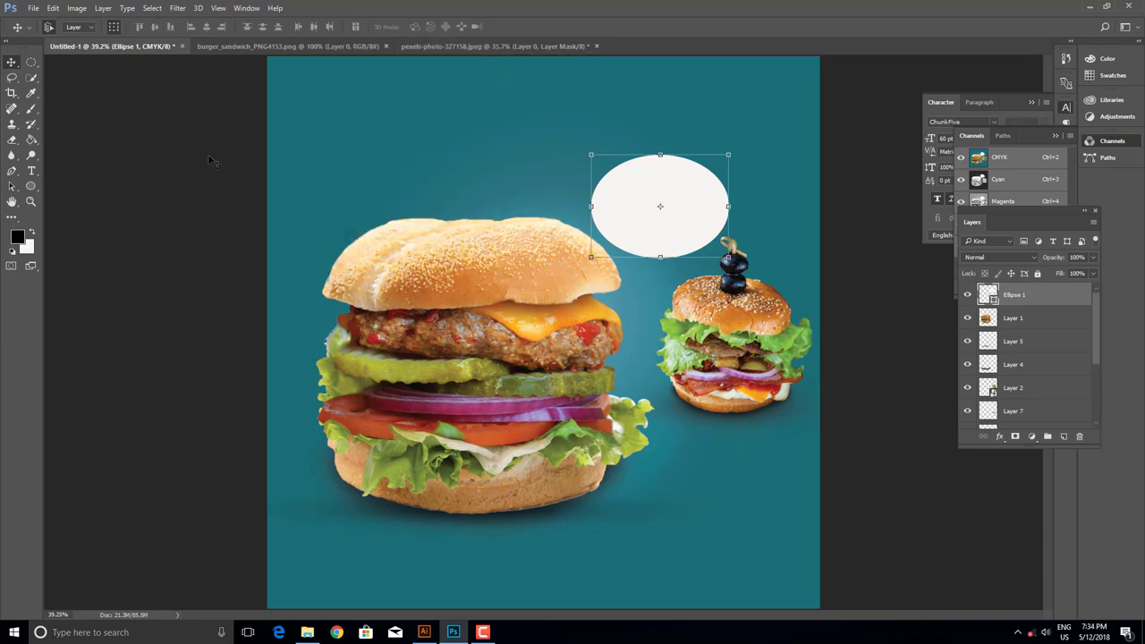
{"action": "left_click", "coordinate": [210, 158]}
- Start a white ChunkFive text block near the poster's top left
{"action": "left_click", "coordinate": [28, 172]}
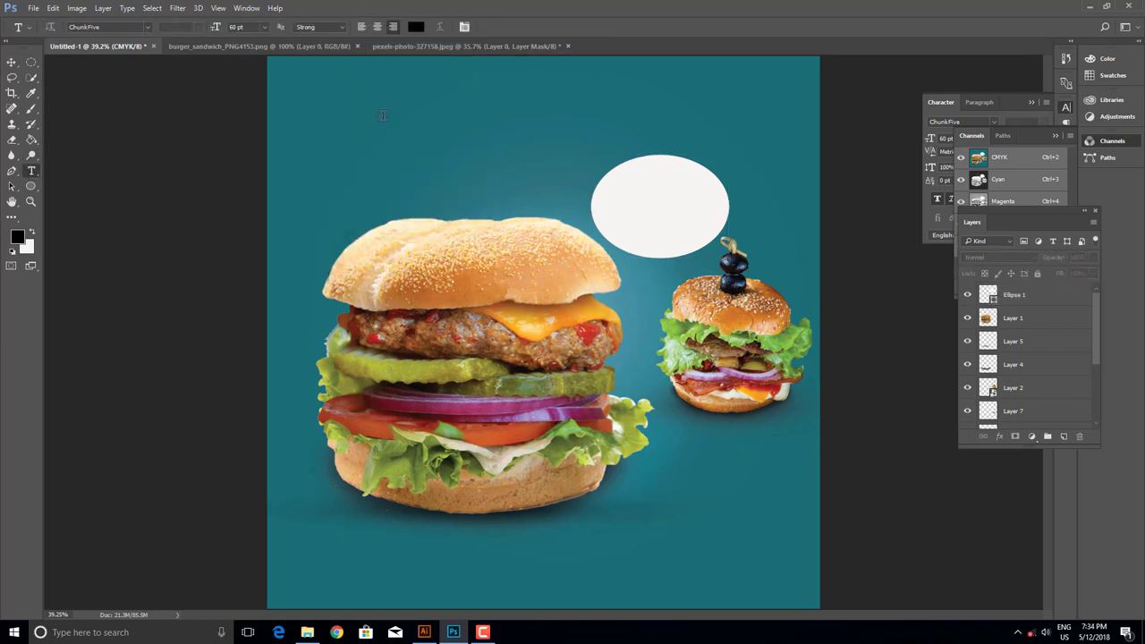
{"action": "left_click", "coordinate": [382, 115]}
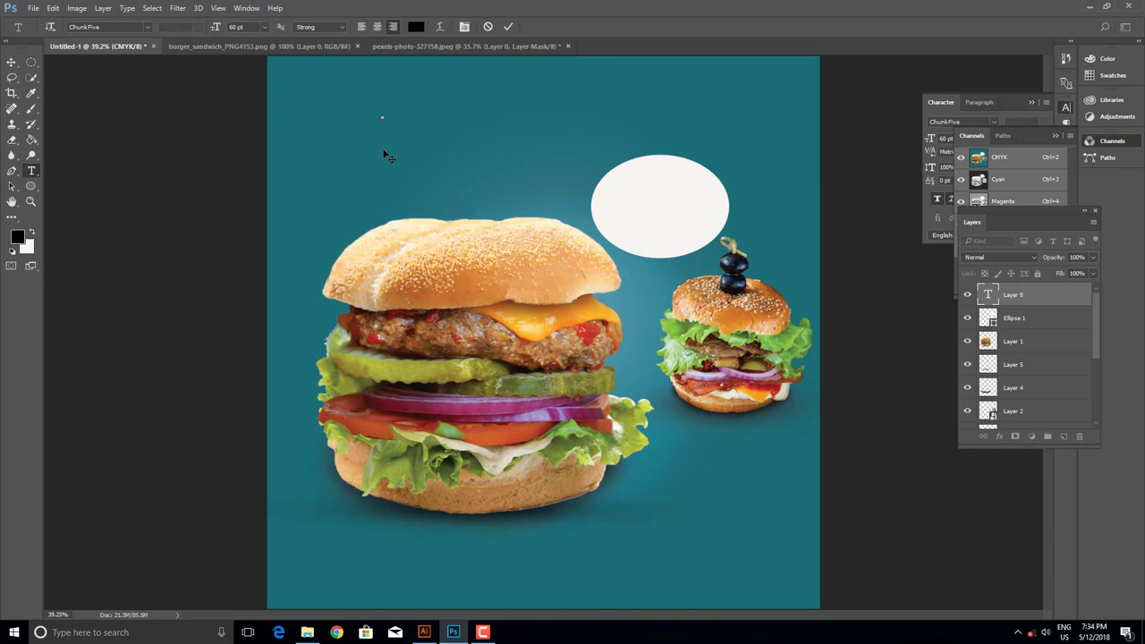
{"action": "left_click", "coordinate": [124, 27]}
{"action": "left_click", "coordinate": [416, 27]}
{"action": "left_click", "coordinate": [161, 77]}
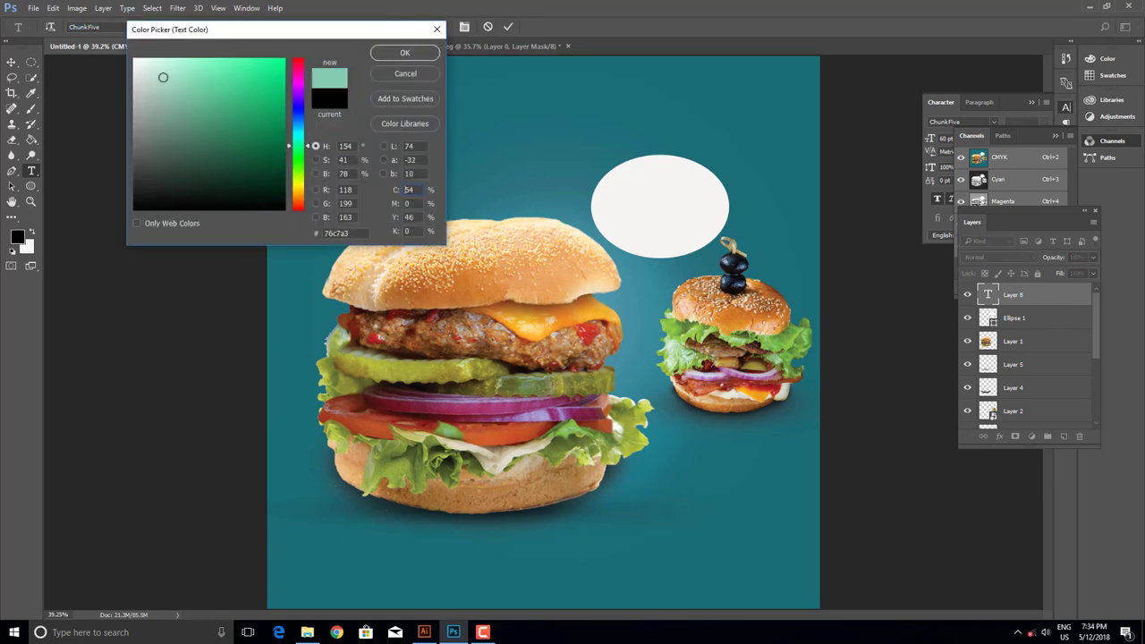
{"action": "left_click", "coordinate": [135, 60]}
{"action": "left_click", "coordinate": [404, 54]}
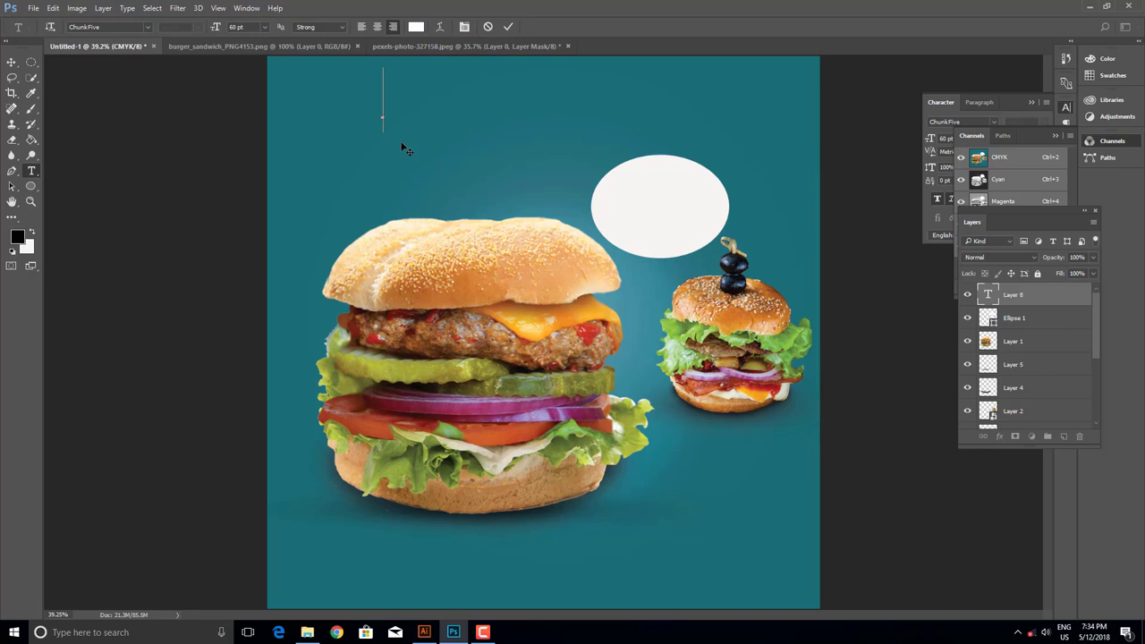
- Type 'FELIZ' and 'PAIS' on two lines and centre-align them
{"action": "type", "text": "FE"}
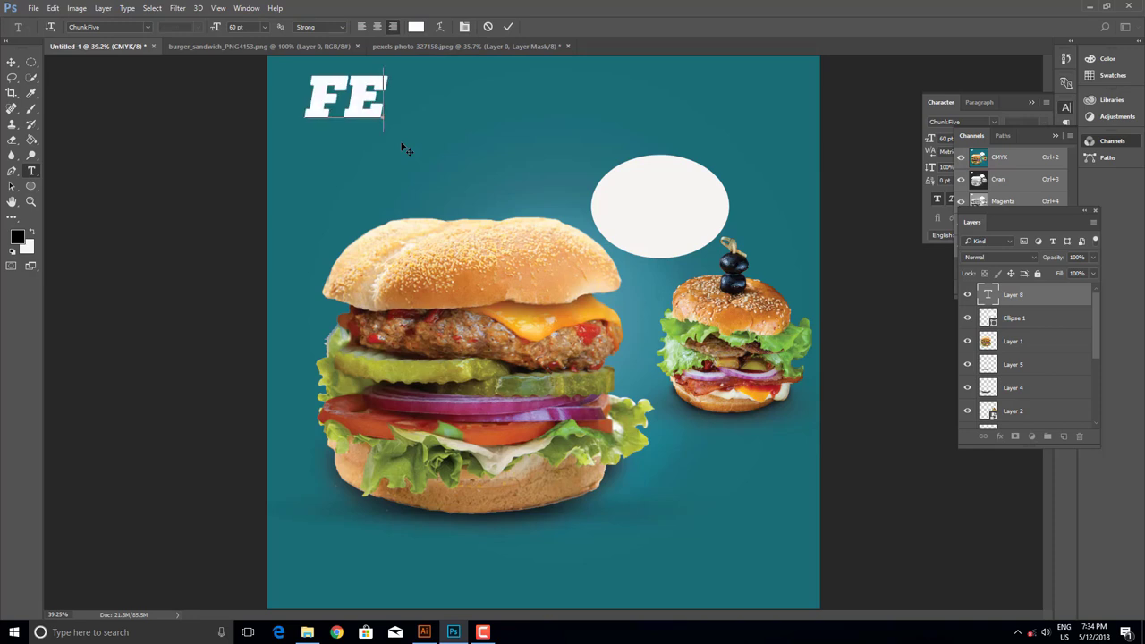
{"action": "type", "text": "LIZ"}
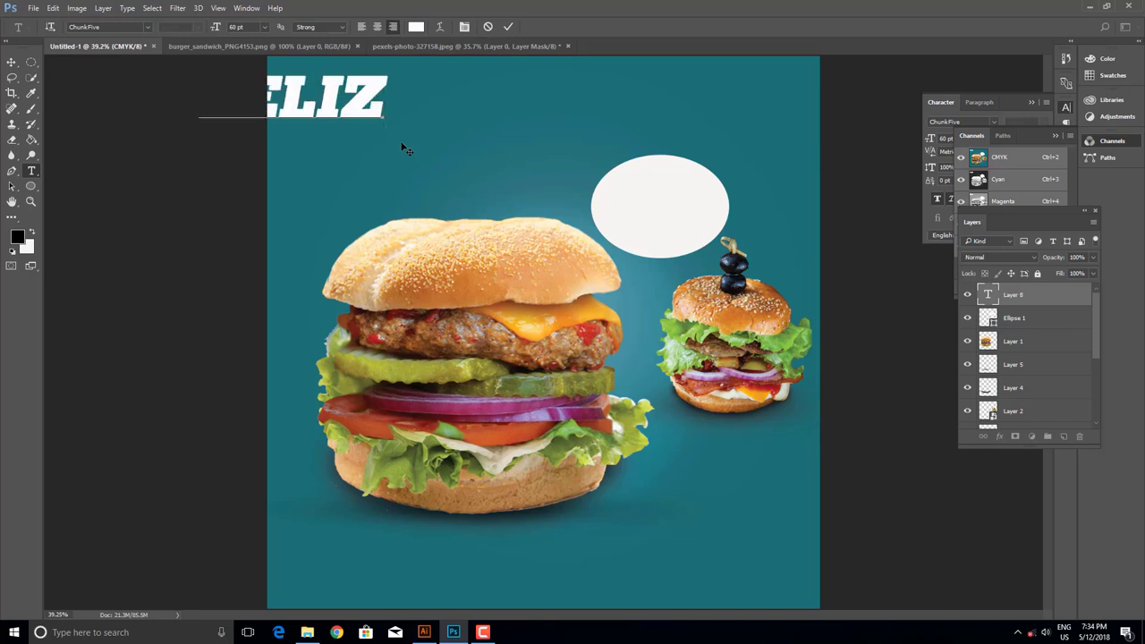
{"action": "key", "text": "Return"}
{"action": "type", "text": "PA"}
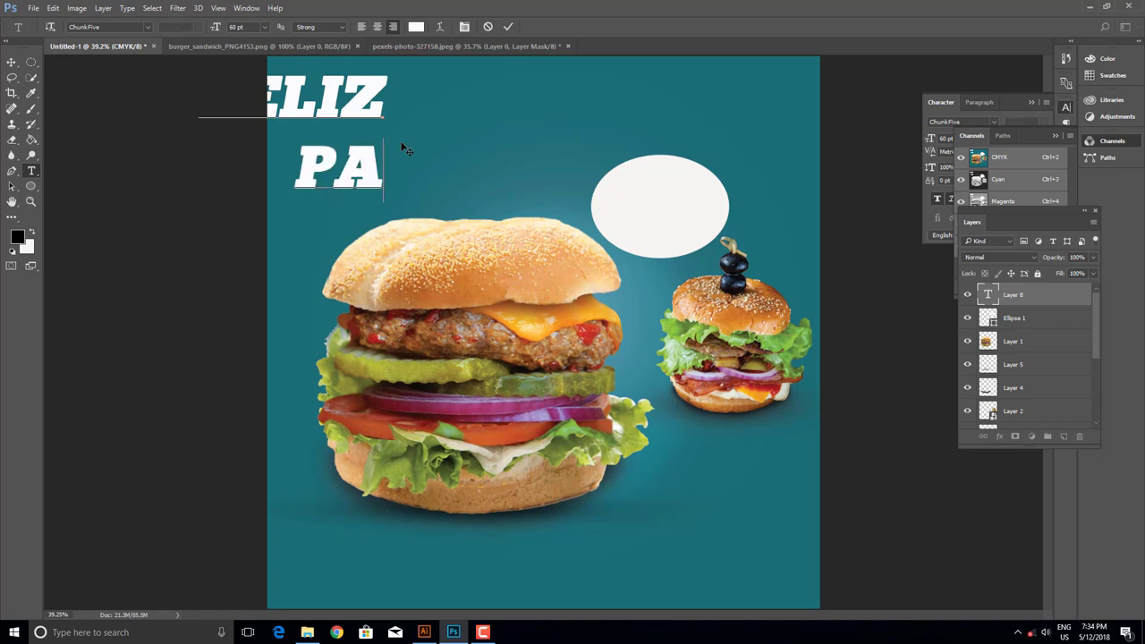
{"action": "type", "text": "IS"}
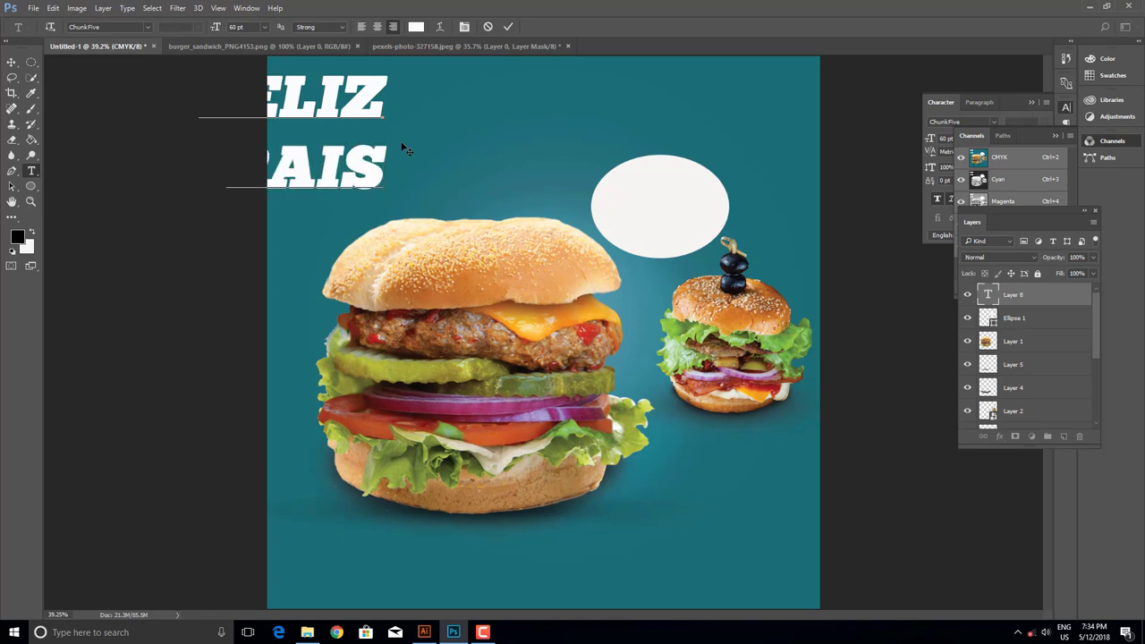
{"action": "key", "text": "ctrl+a"}
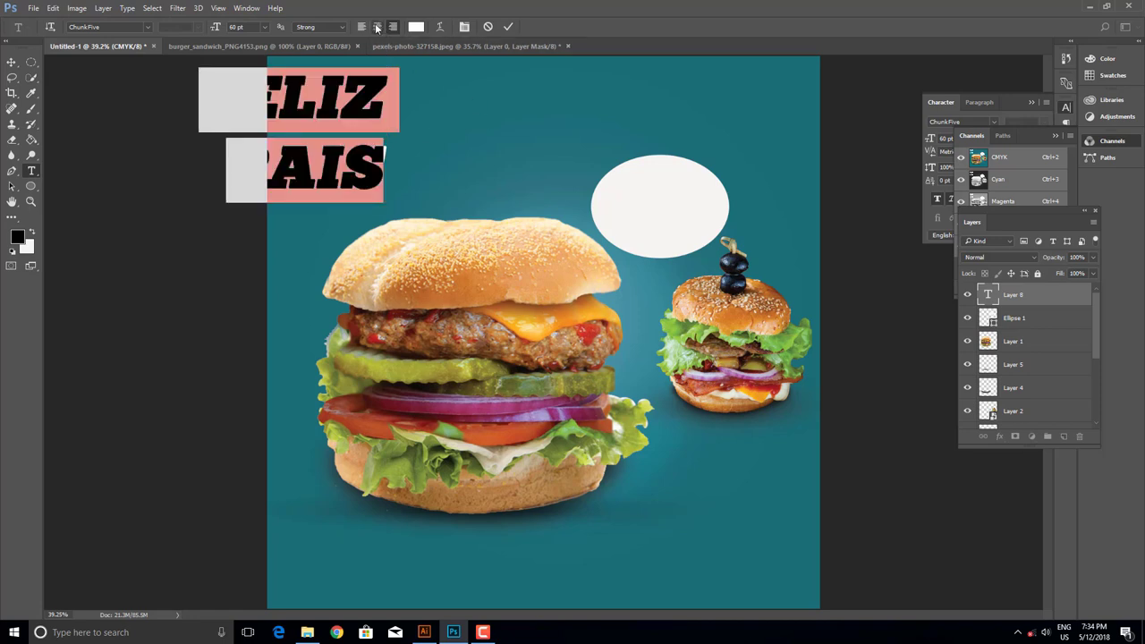
{"action": "left_click", "coordinate": [377, 27]}
- Commit the headline and move it to the top centre of the poster
{"action": "left_click", "coordinate": [507, 27]}
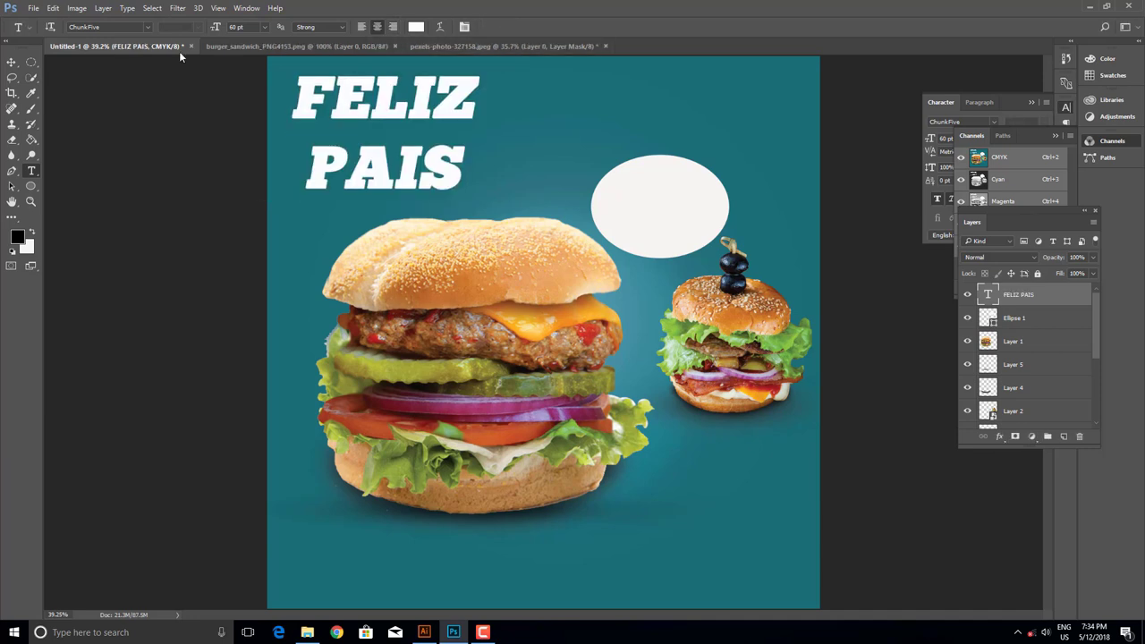
{"action": "left_click", "coordinate": [12, 63]}
{"action": "left_click_drag", "start_coordinate": [379, 170], "coordinate": [534, 169]}
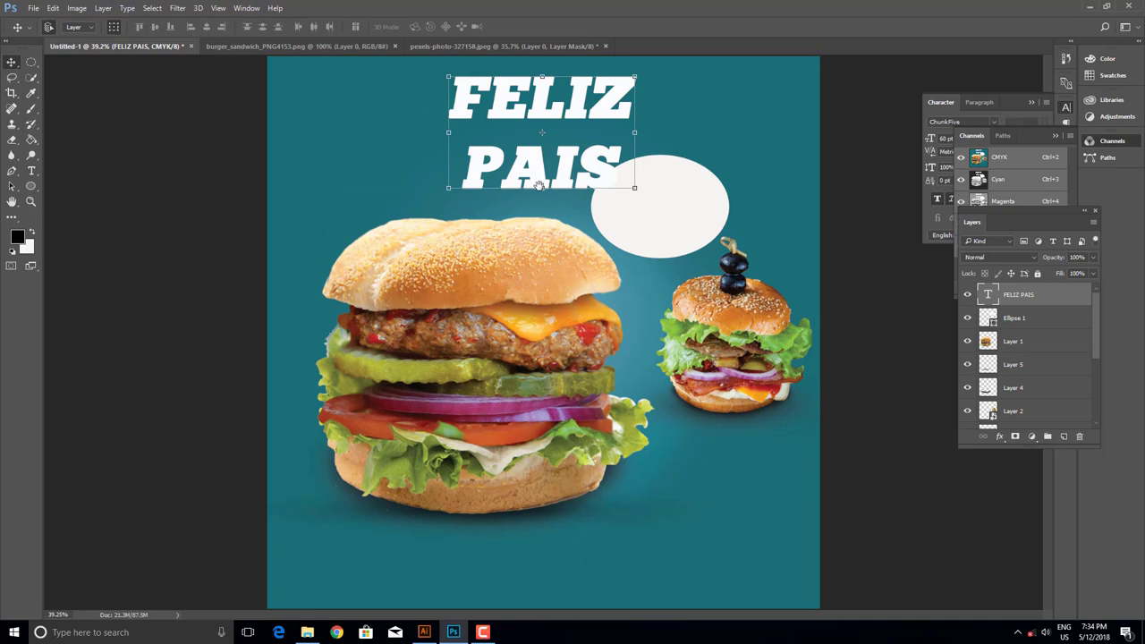
- Turn off Faux Italic and Faux Bold on the FELIZ PAIS headline
{"action": "key", "text": "t"}
{"action": "left_click", "coordinate": [544, 109]}
{"action": "key", "text": "ctrl+a"}
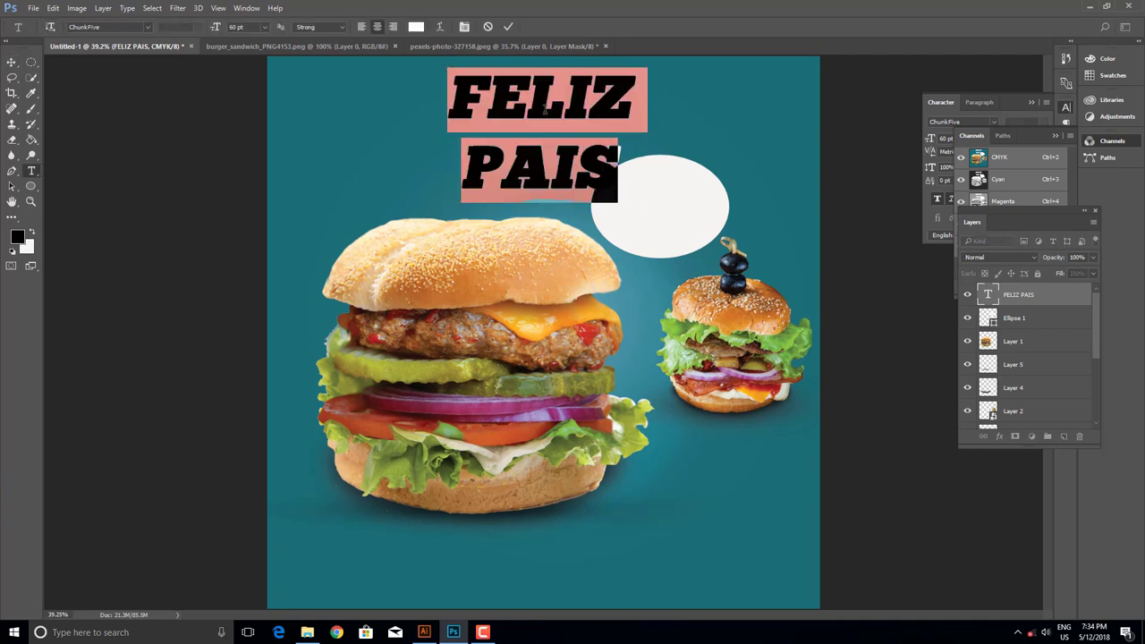
{"action": "left_click", "coordinate": [464, 27]}
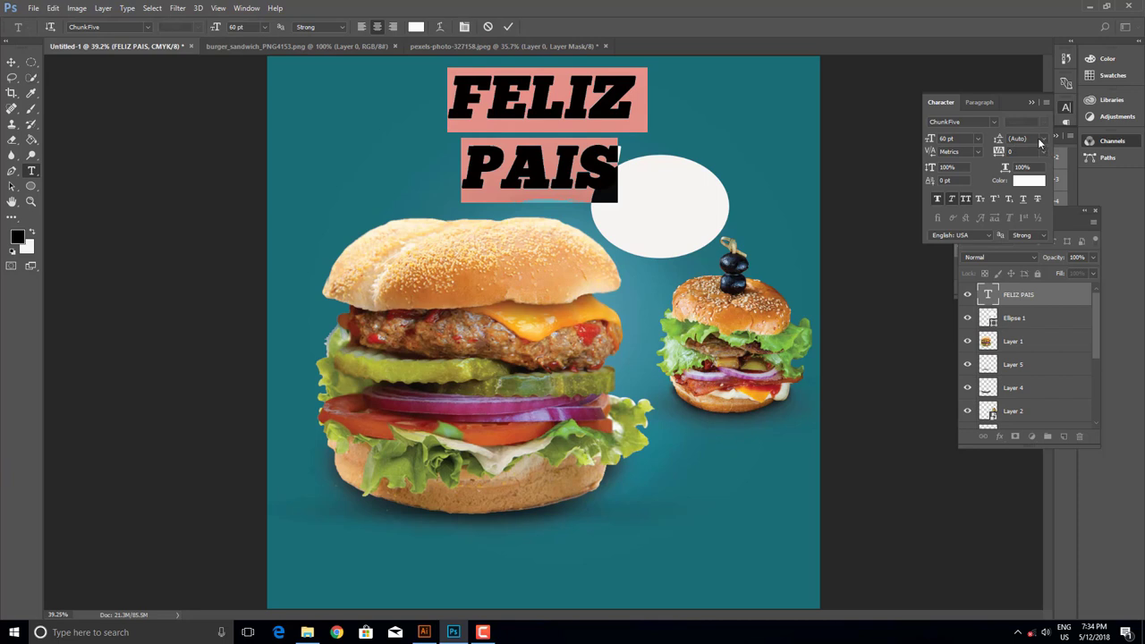
{"action": "left_click", "coordinate": [951, 199]}
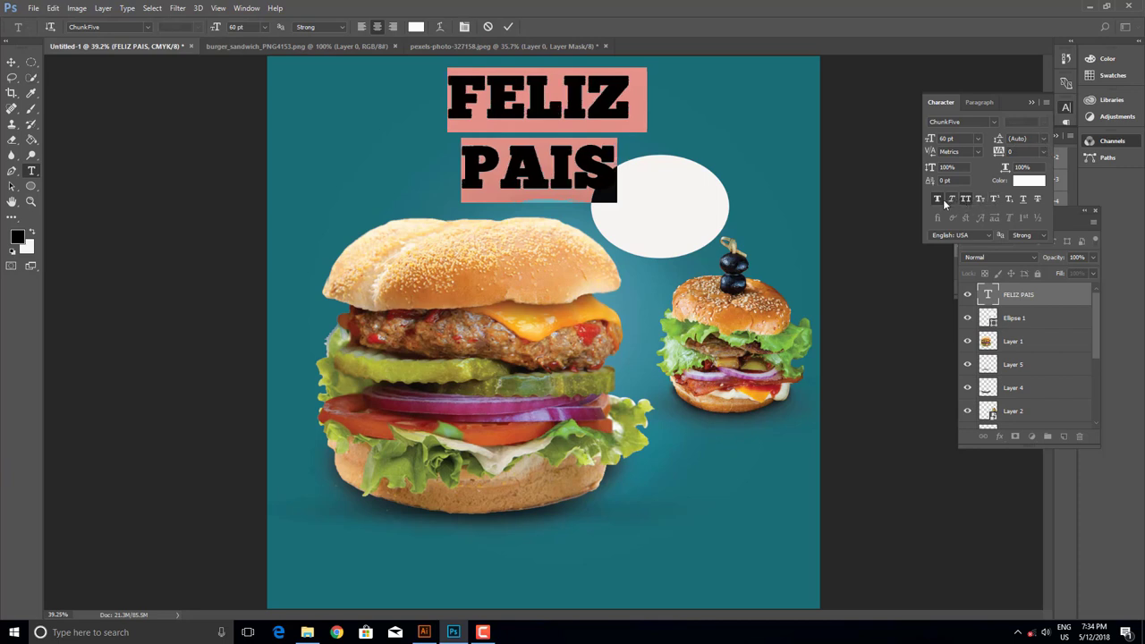
{"action": "left_click", "coordinate": [938, 199]}
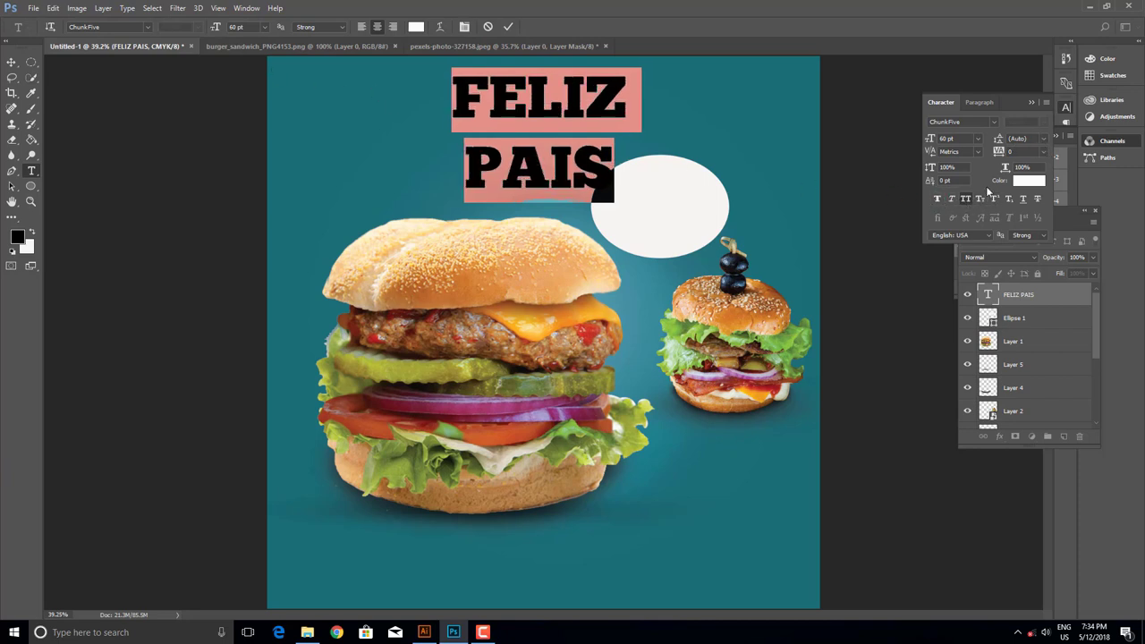
{"action": "left_click", "coordinate": [11, 61]}
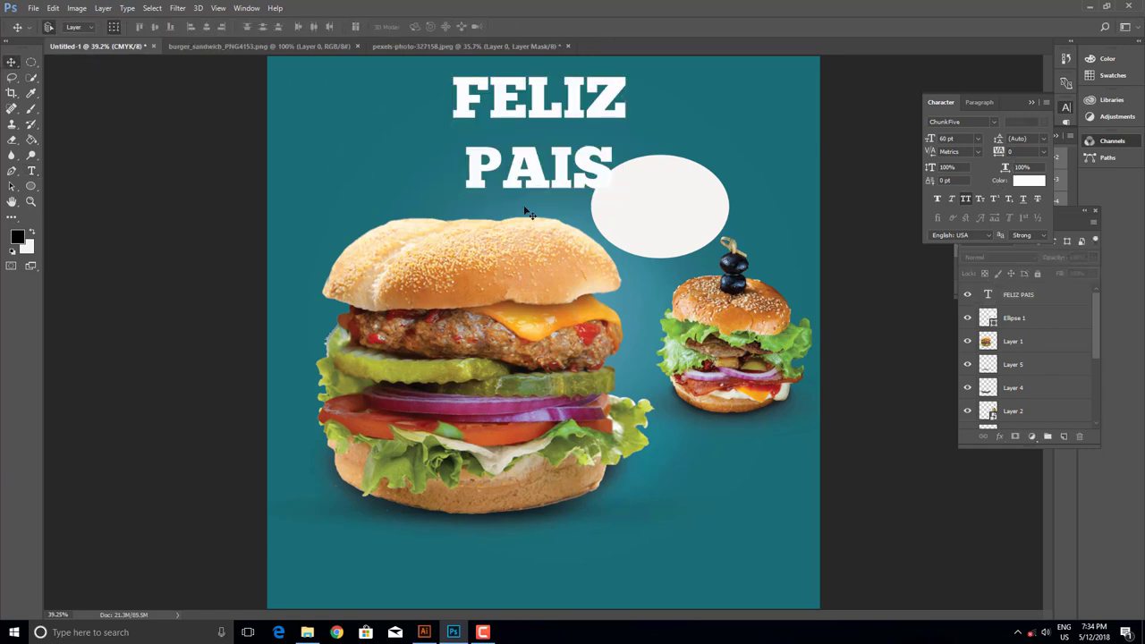
{"action": "scroll", "coordinate": [621, 223], "scroll_direction": "up", "scroll_amount": 2}
- Shrink the white speech ellipse to about 82.5% and move it slightly lower
{"action": "left_click", "coordinate": [651, 201]}
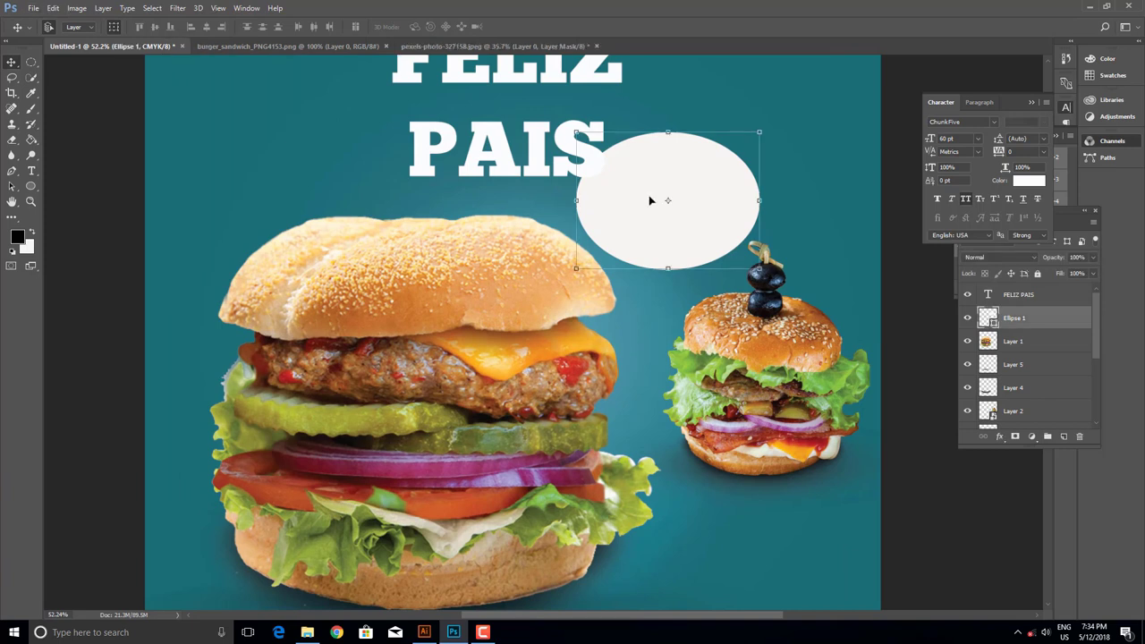
{"action": "left_click_drag", "start_coordinate": [582, 141], "coordinate": [597, 153]}
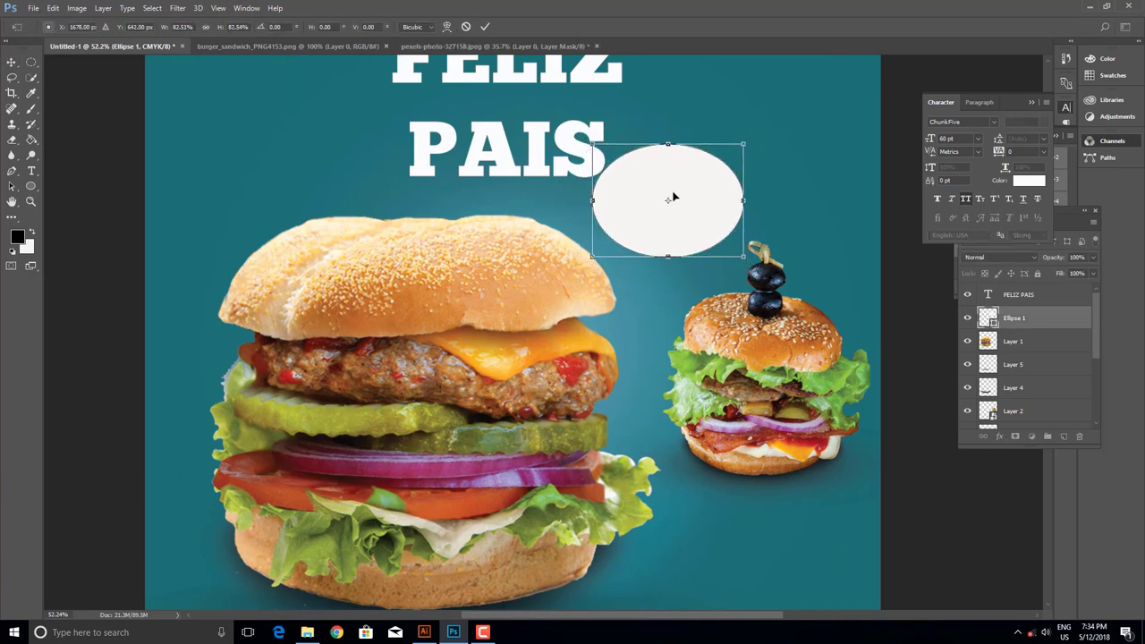
{"action": "left_click_drag", "start_coordinate": [670, 194], "coordinate": [674, 215]}
{"action": "key", "text": "Return"}
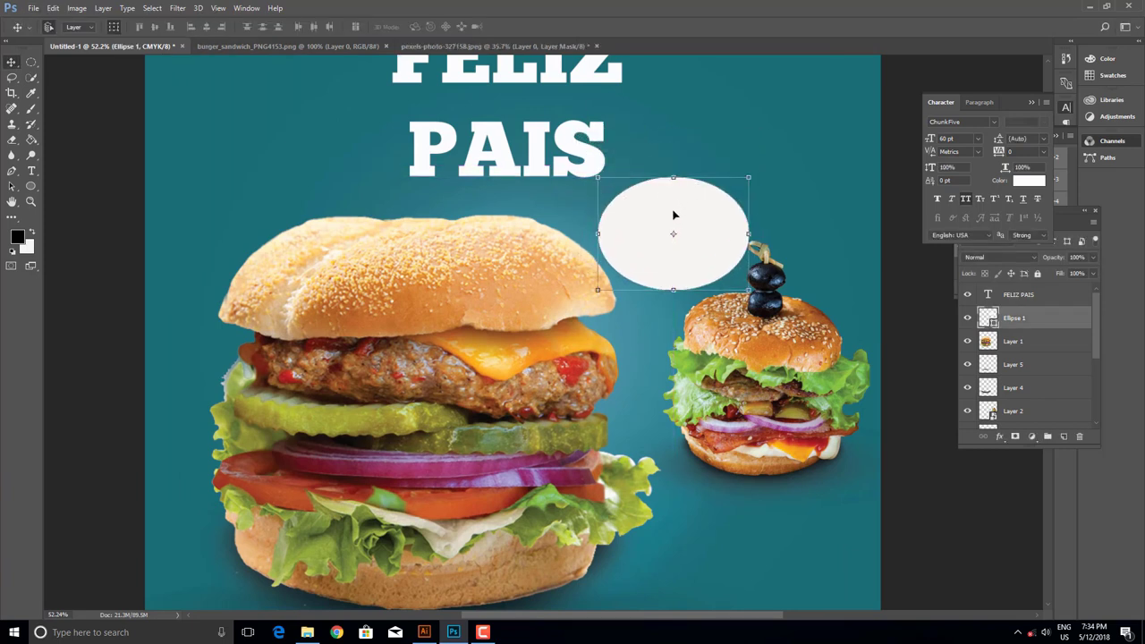
- Move the burger layers together about 0.75 cm lower
{"action": "scroll", "coordinate": [627, 295], "scroll_direction": "down", "scroll_amount": 2}
{"action": "scroll", "coordinate": [546, 304], "scroll_direction": "down", "scroll_amount": 2}
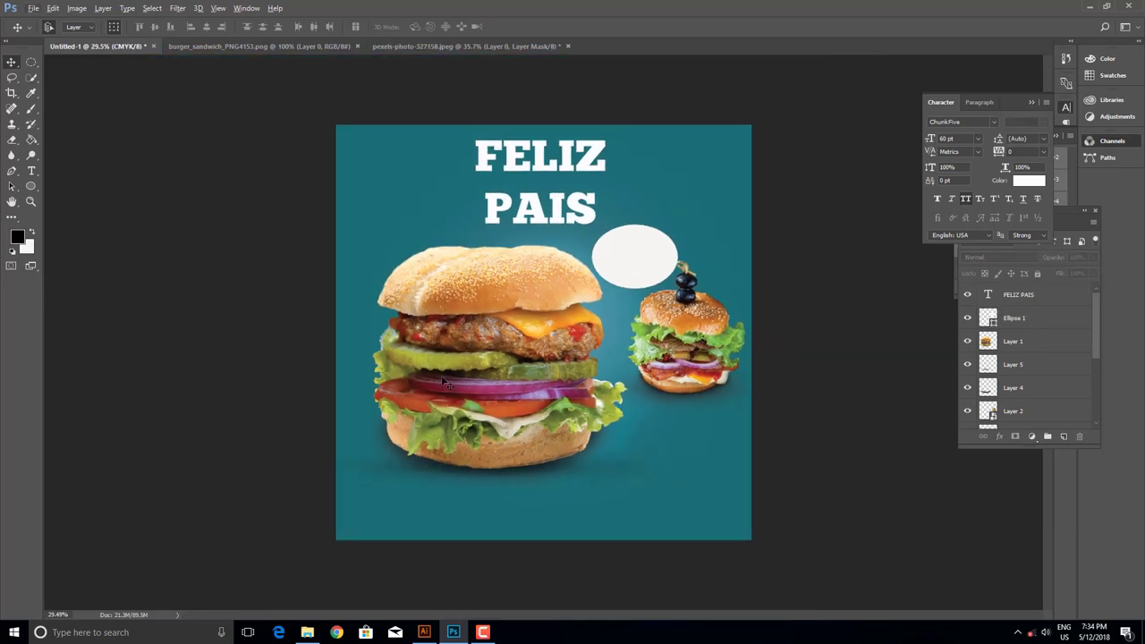
{"action": "left_click_drag", "start_coordinate": [262, 316], "coordinate": [719, 455]}
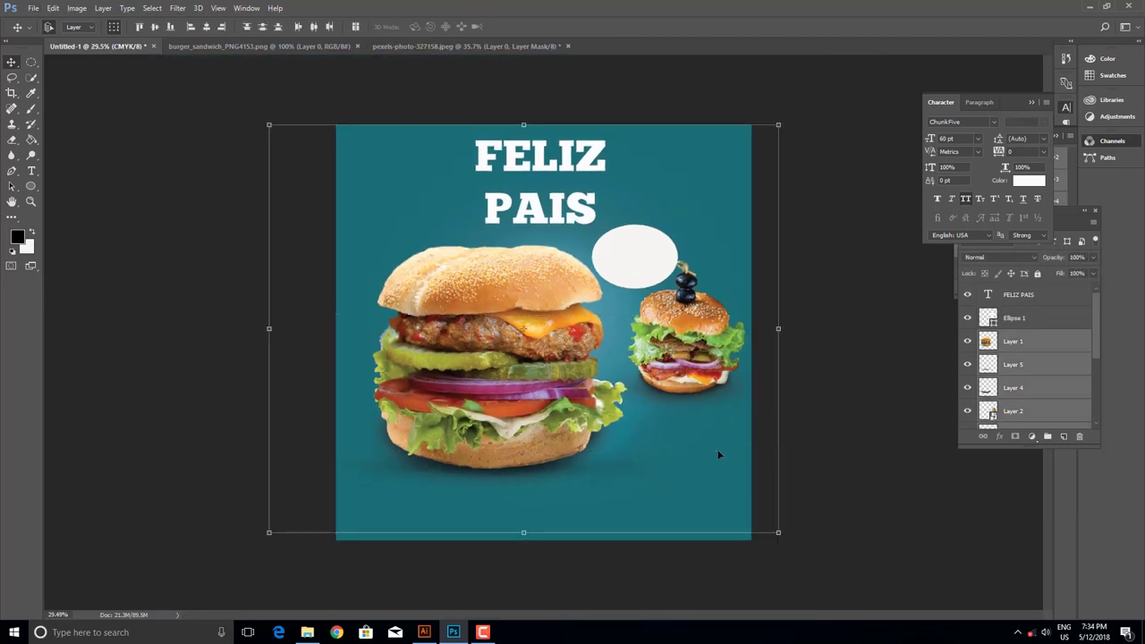
{"action": "left_click_drag", "start_coordinate": [520, 356], "coordinate": [520, 376]}
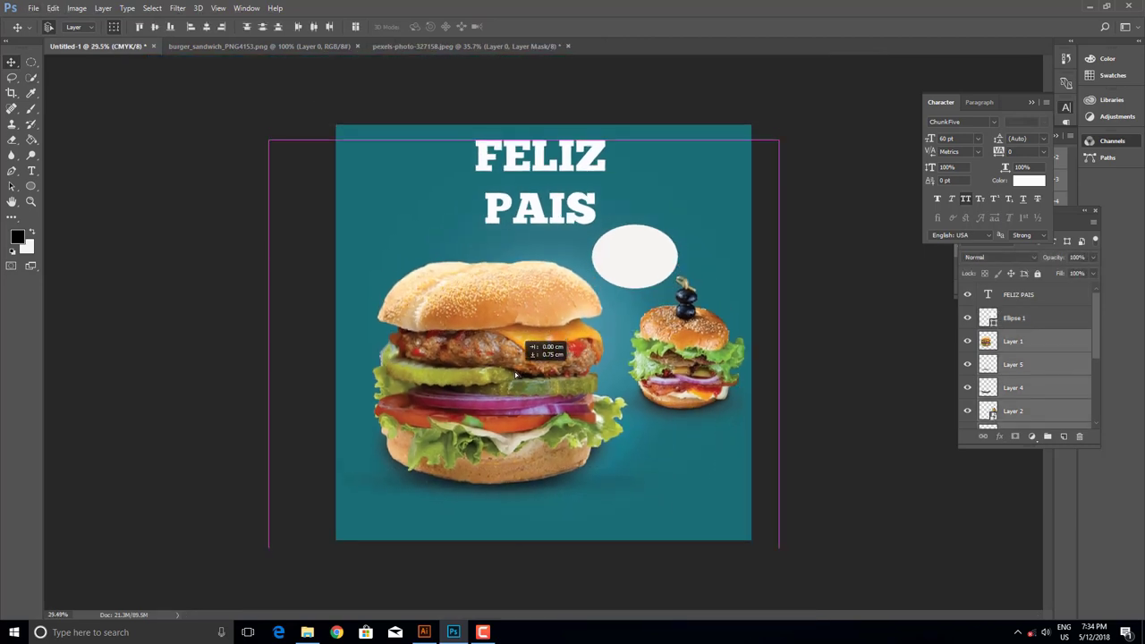
- Enlarge the FELIZ PAIS headline to roughly 117%
{"action": "left_click", "coordinate": [870, 319]}
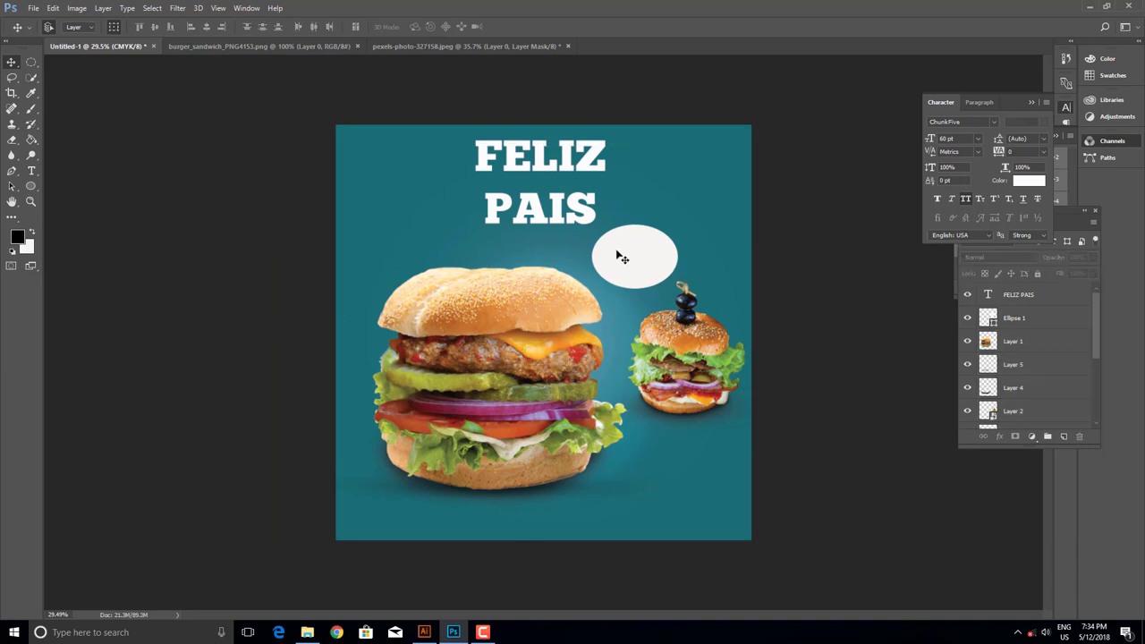
{"action": "left_click", "coordinate": [550, 223]}
{"action": "mouse_move", "coordinate": [605, 223]}
{"action": "left_mouse_down"}
{"action": "mouse_move", "coordinate": [616, 241]}
{"action": "mouse_move", "coordinate": [584, 247]}
{"action": "left_mouse_up"}
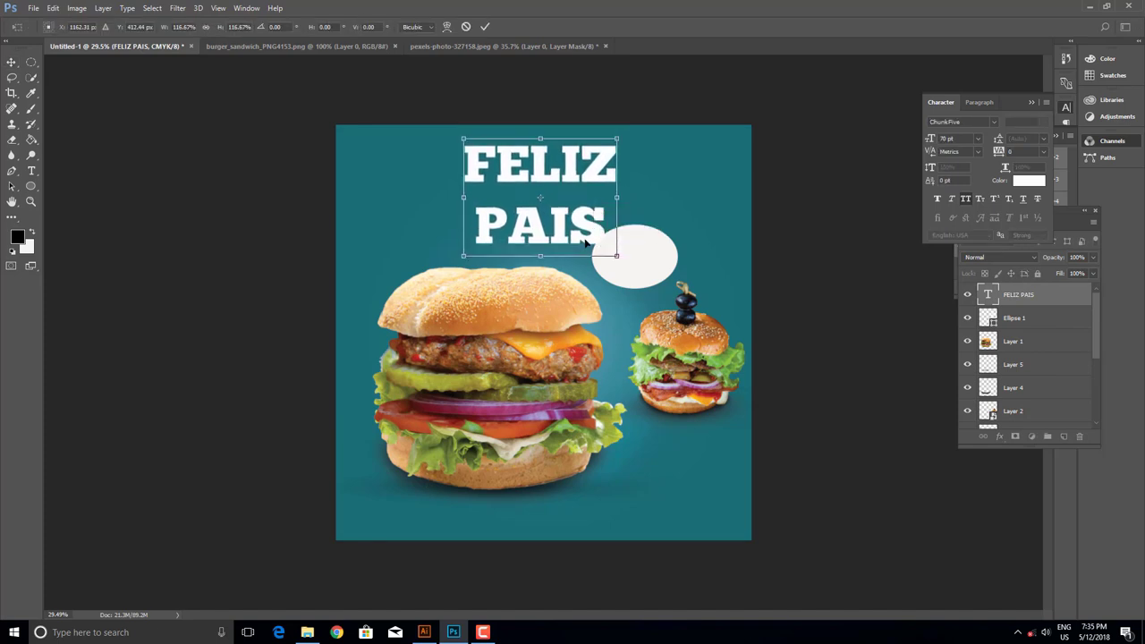
{"action": "key", "text": "Return"}
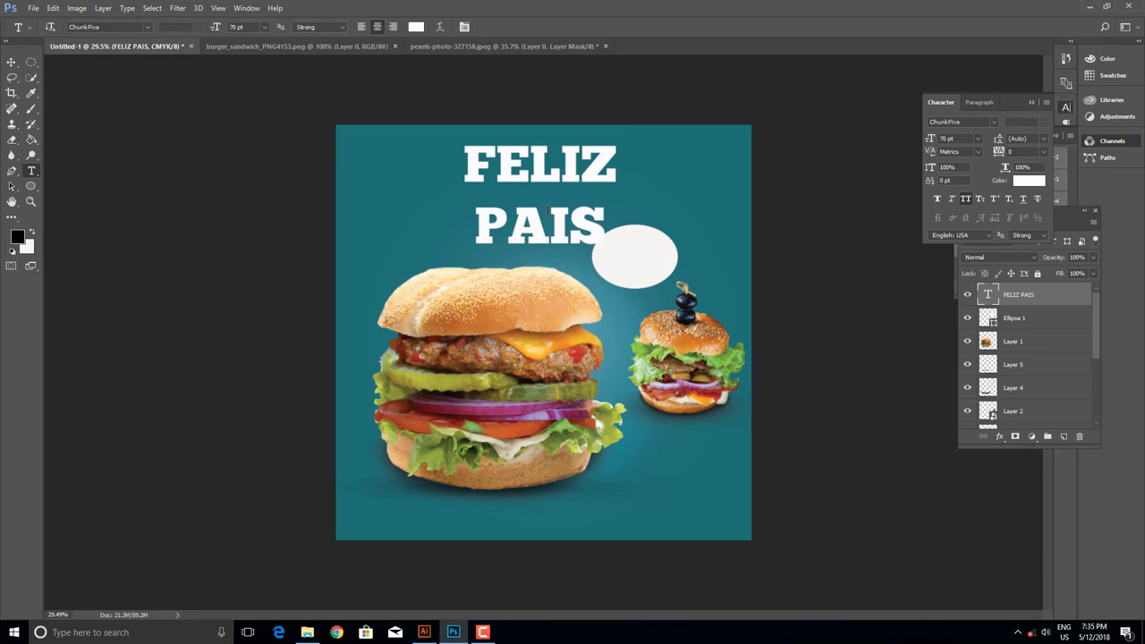
{"action": "left_click", "coordinate": [12, 63]}
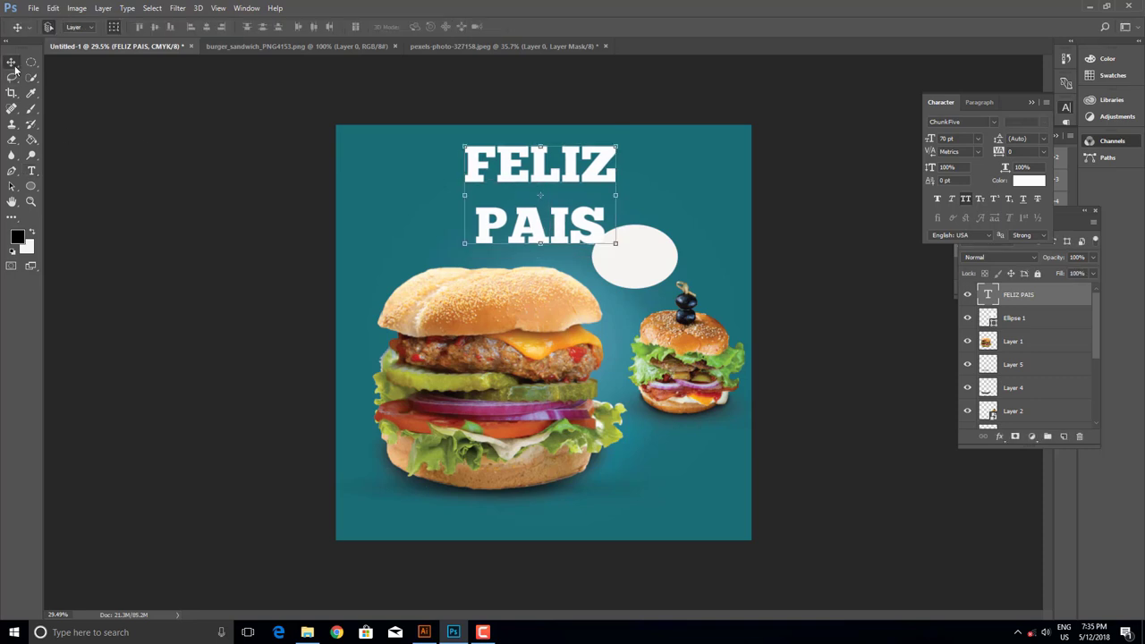
{"action": "left_click", "coordinate": [459, 185]}
{"action": "key", "text": "ctrl+0"}
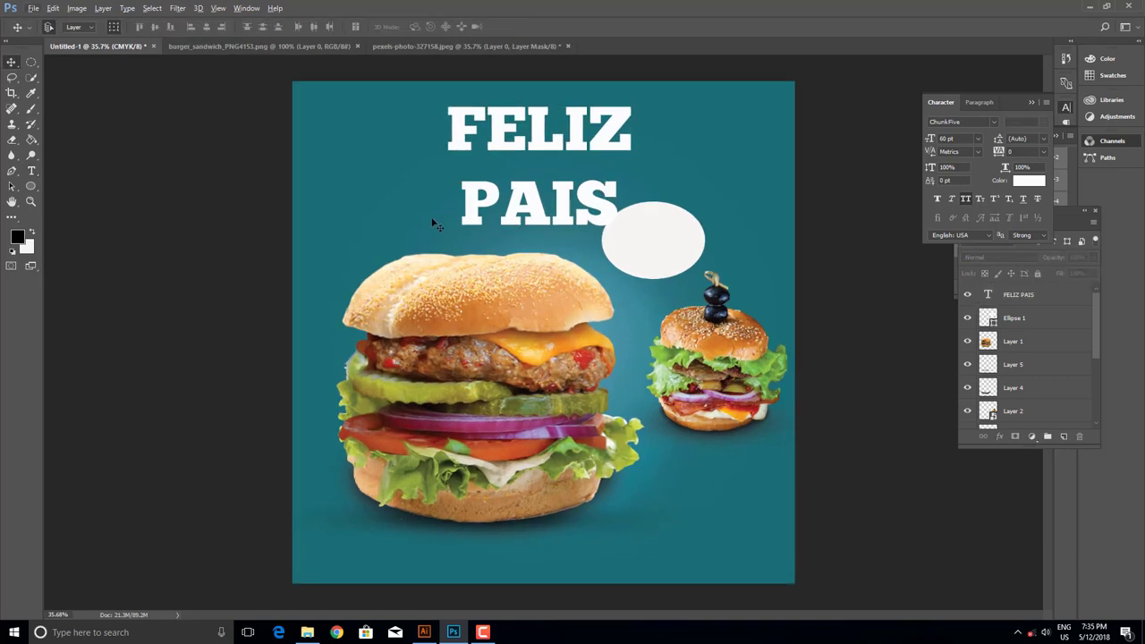
{"action": "scroll", "coordinate": [443, 246], "scroll_direction": "up", "scroll_amount": 2}
{"action": "left_click_drag", "start_coordinate": [438, 262], "coordinate": [450, 316]}
{"action": "key", "text": "p"}
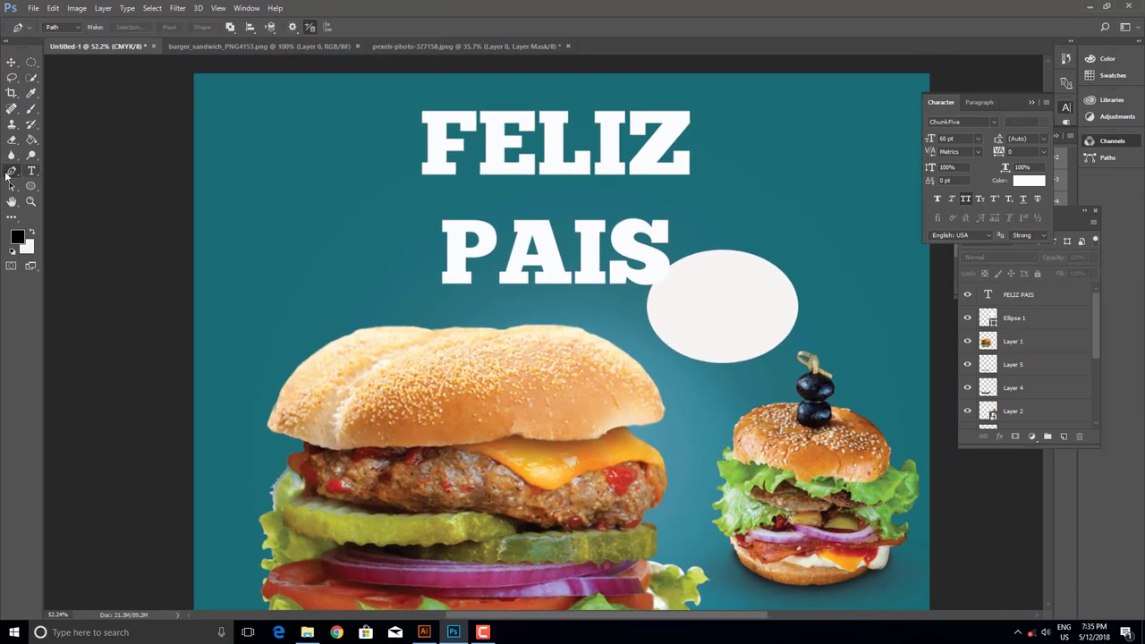
- Draw a closed, curved mustache-half path left of the PAIS headline
{"action": "left_click", "coordinate": [281, 223]}
{"action": "left_click_drag", "start_coordinate": [333, 207], "coordinate": [397, 216]}
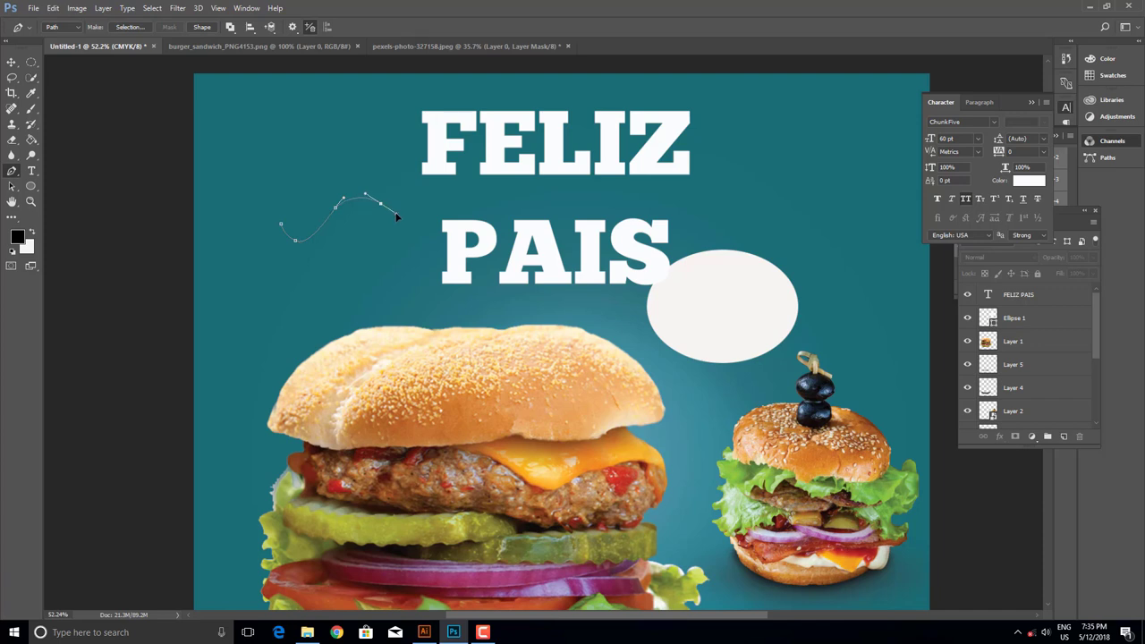
{"action": "left_click_drag", "start_coordinate": [320, 270], "coordinate": [275, 267]}
{"action": "left_click", "coordinate": [281, 226]}
- Turn the mustache path into a 3 px feathered selection and add empty Layer 8
{"action": "right_click", "coordinate": [342, 233]}
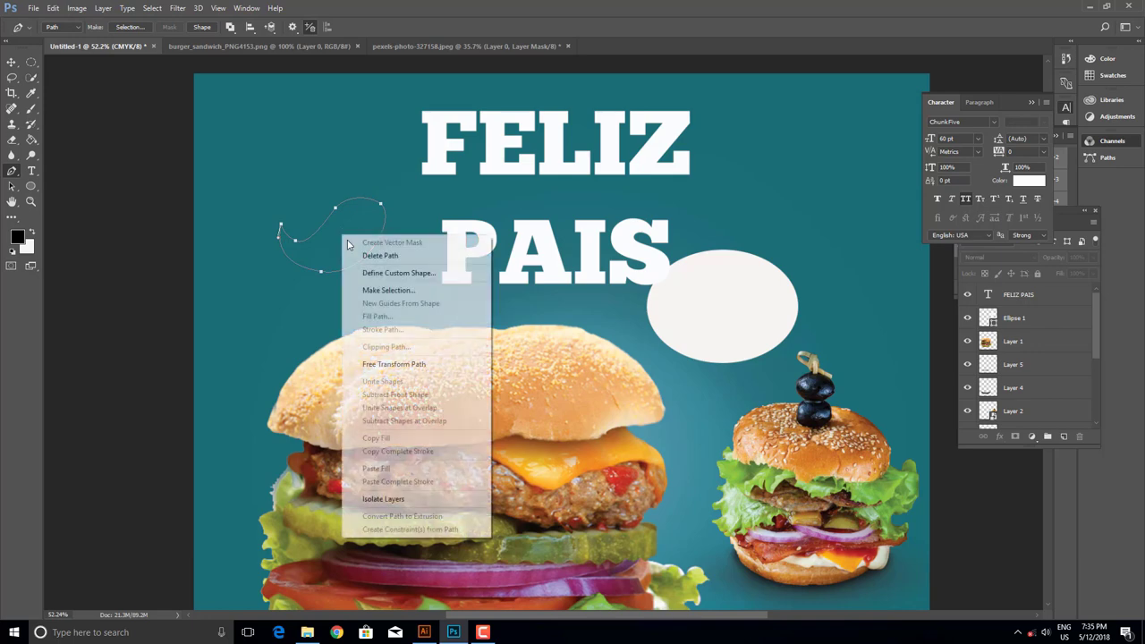
{"action": "left_click", "coordinate": [380, 288]}
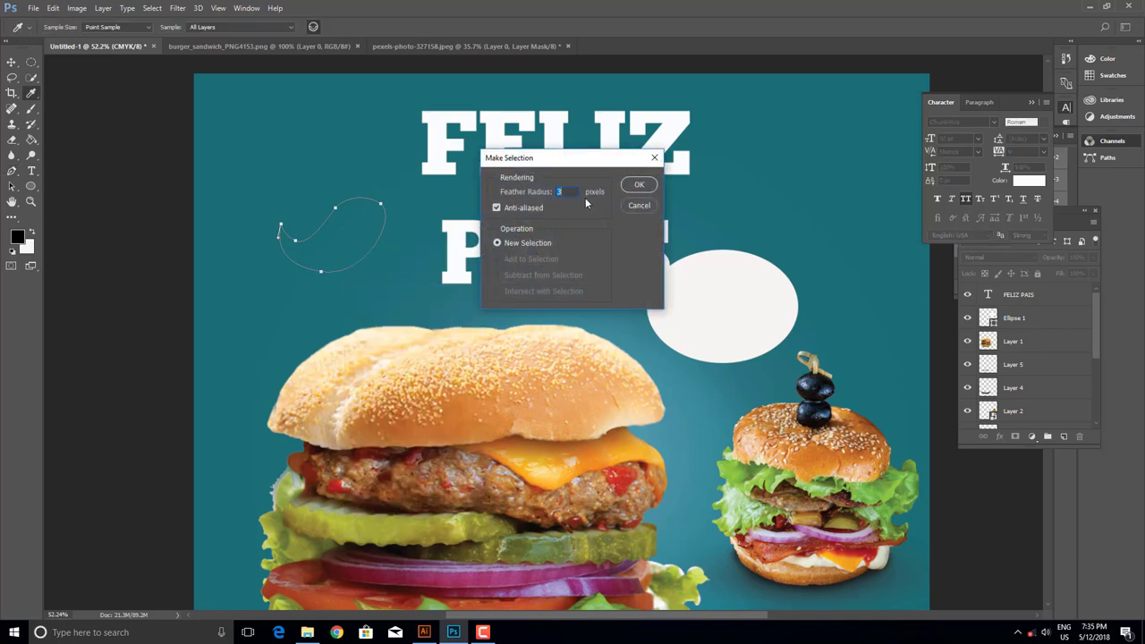
{"action": "left_click", "coordinate": [634, 188]}
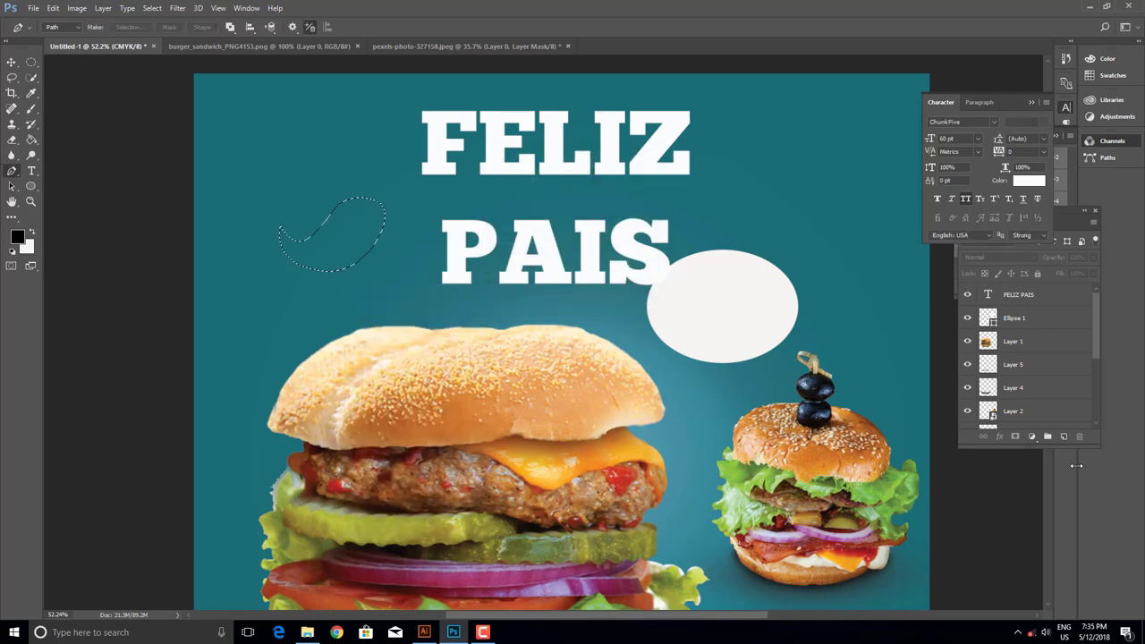
{"action": "left_click", "coordinate": [1064, 436]}
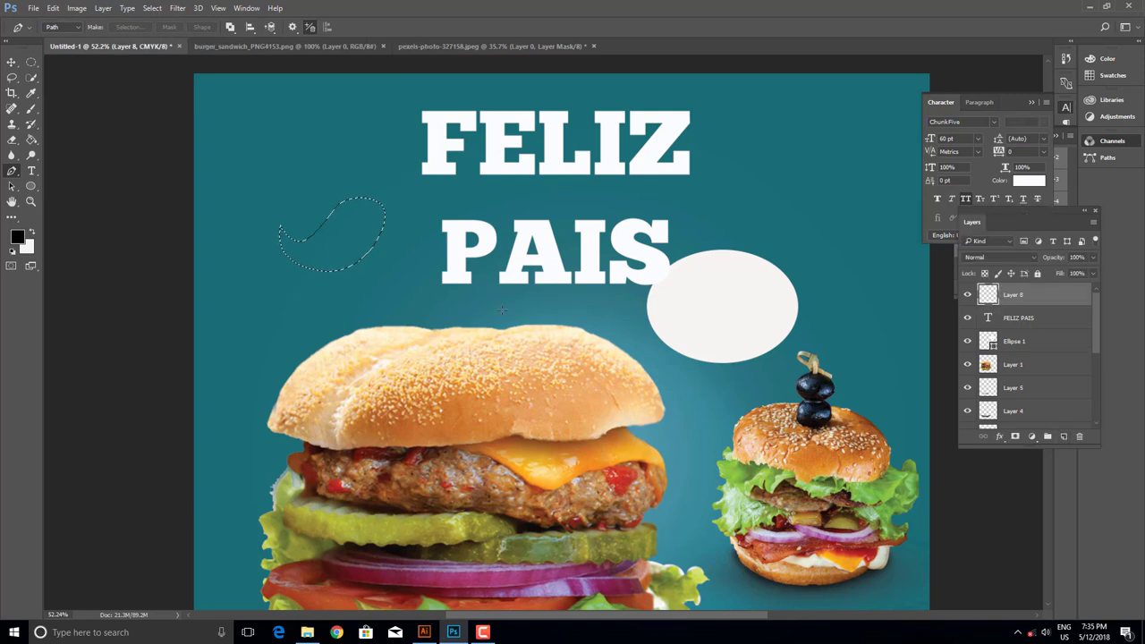
- Fill the mustache-half selection on Layer 8 with solid white, then drop the selection
{"action": "left_click", "coordinate": [31, 141]}
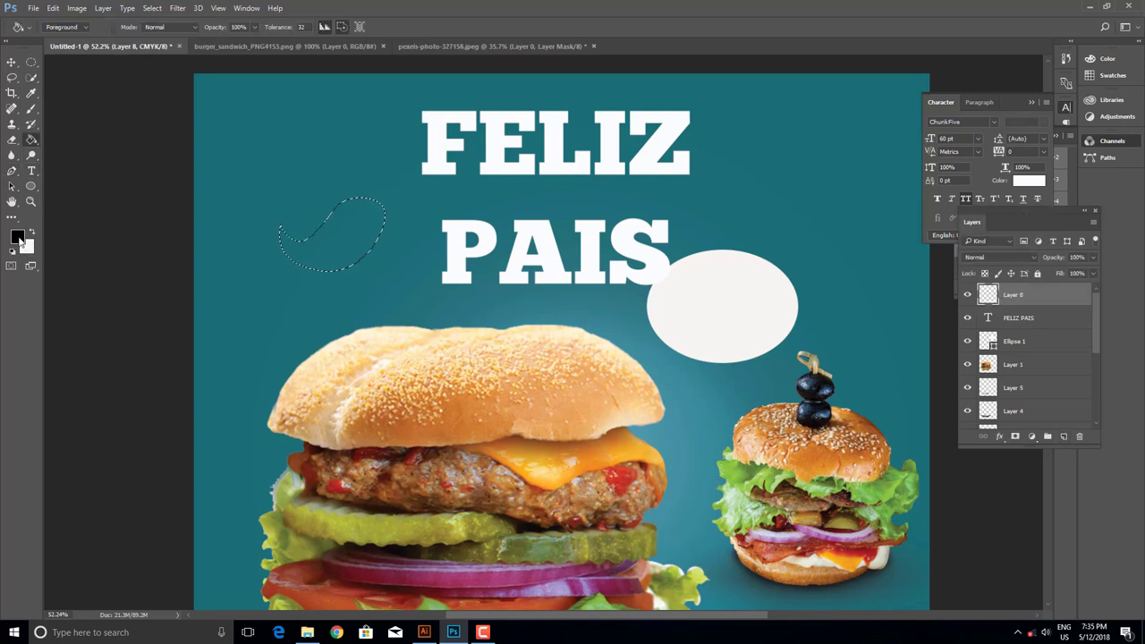
{"action": "left_click", "coordinate": [32, 232]}
{"action": "left_click", "coordinate": [335, 230]}
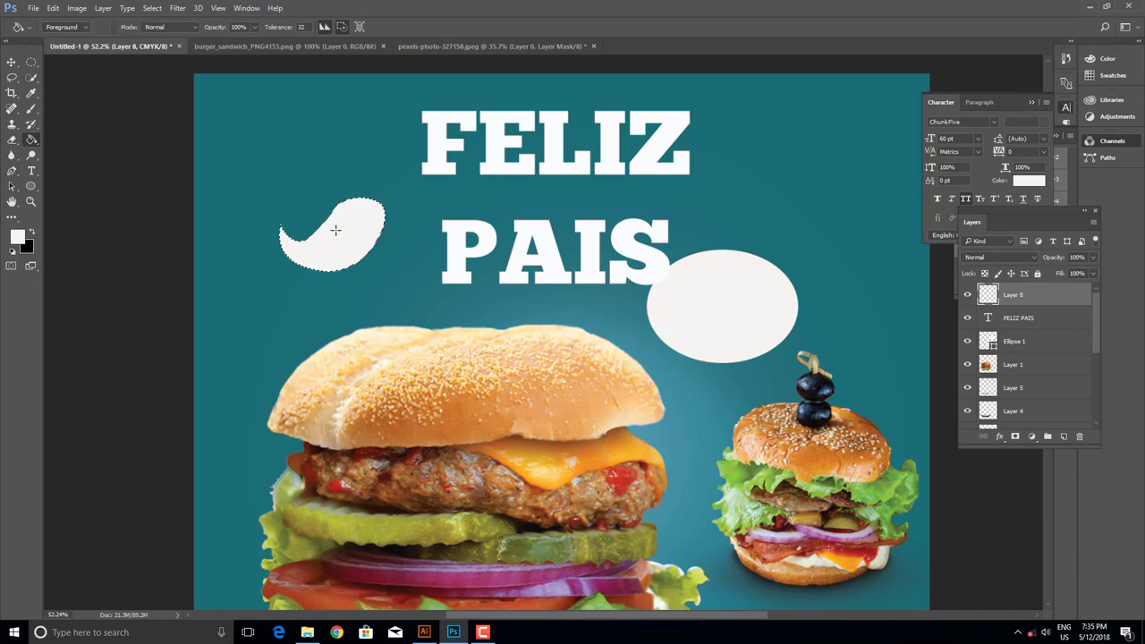
{"action": "key", "text": "ctrl+d"}
{"action": "key", "text": "v"}
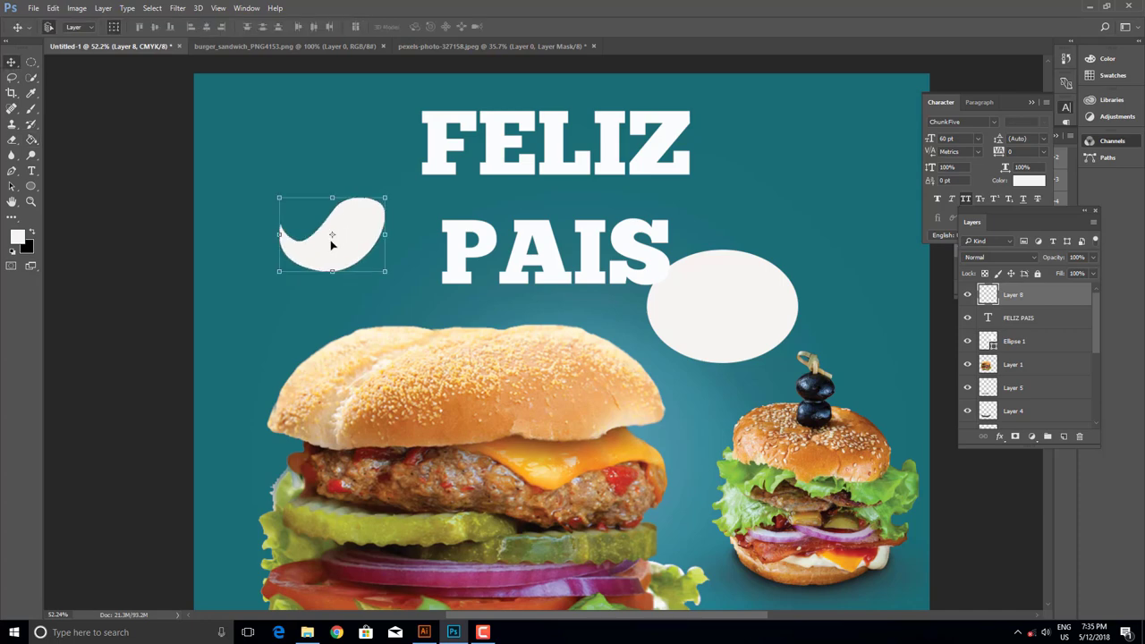
{"action": "left_click", "coordinate": [53, 8]}
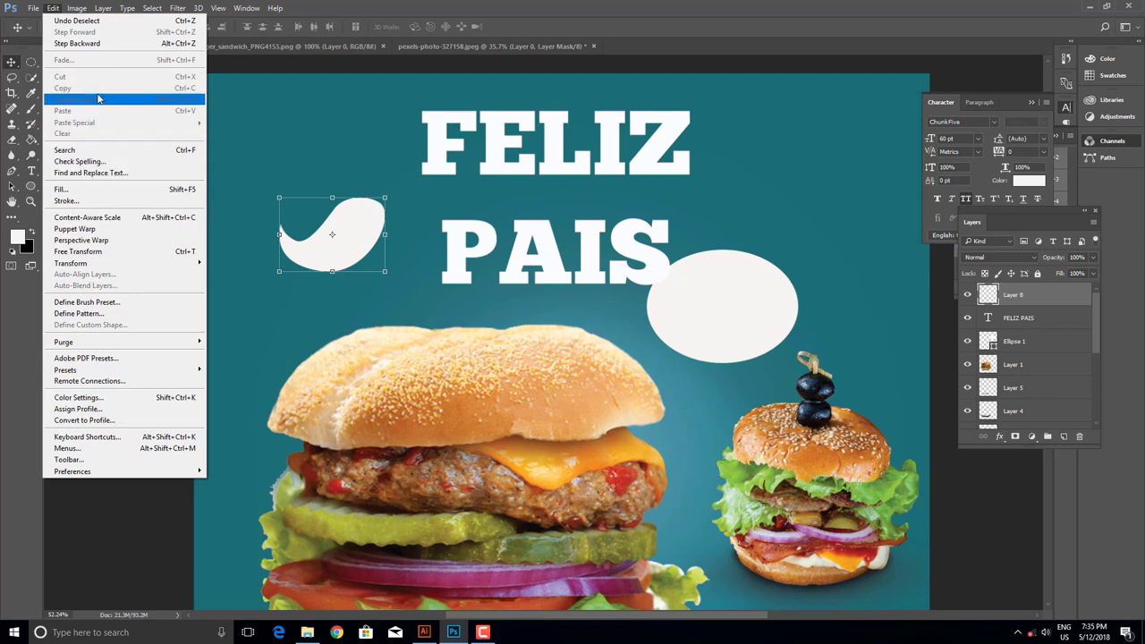
{"action": "left_click", "coordinate": [104, 7]}
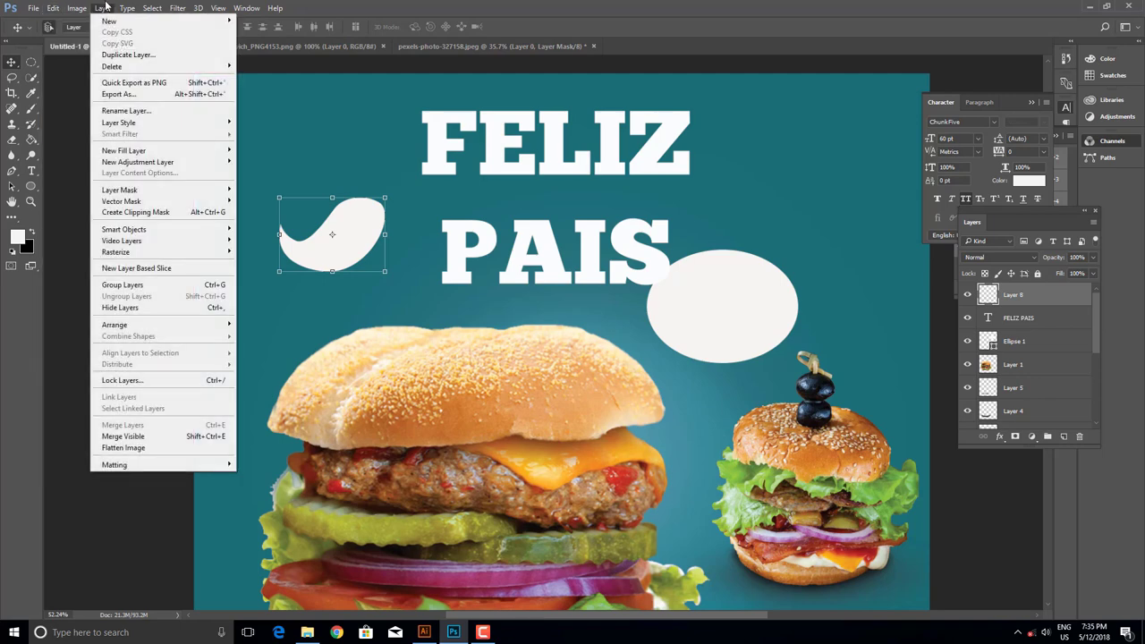
- Duplicate the mustache half as Layer 8 copy and move it to the right
{"action": "left_click", "coordinate": [128, 54]}
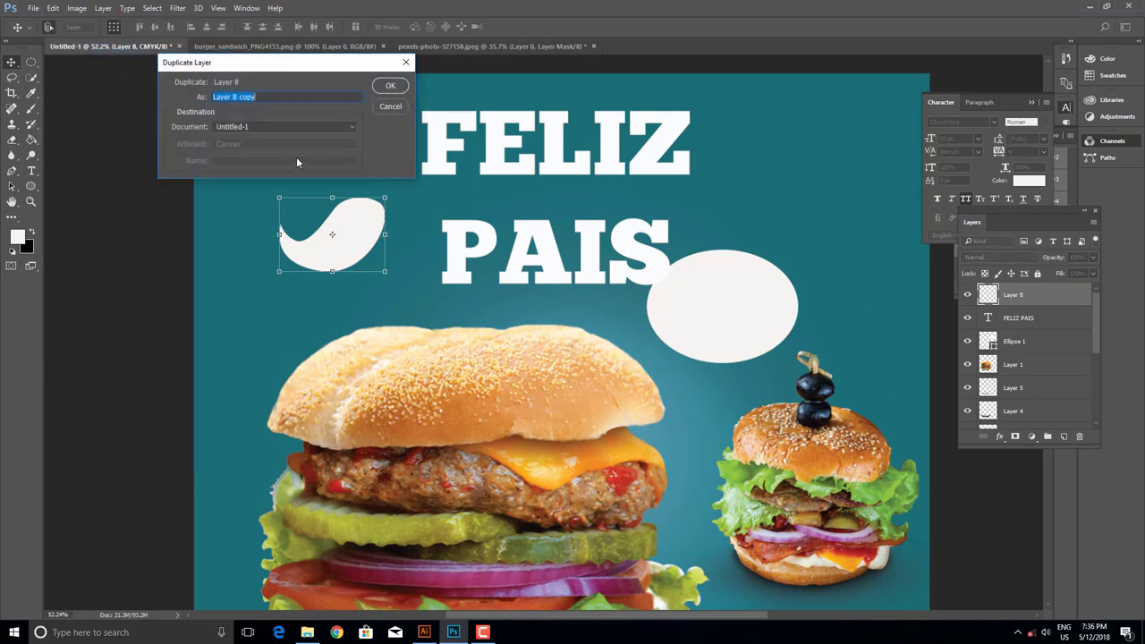
{"action": "left_click", "coordinate": [390, 86]}
{"action": "left_click_drag", "start_coordinate": [365, 231], "coordinate": [463, 225]}
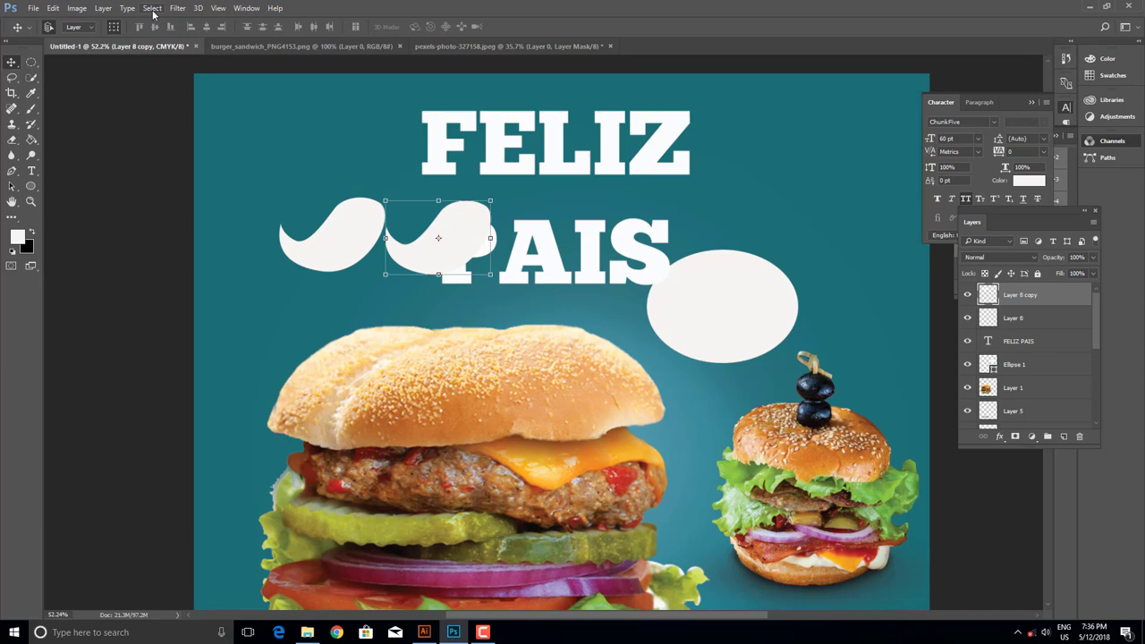
{"action": "left_click", "coordinate": [52, 8]}
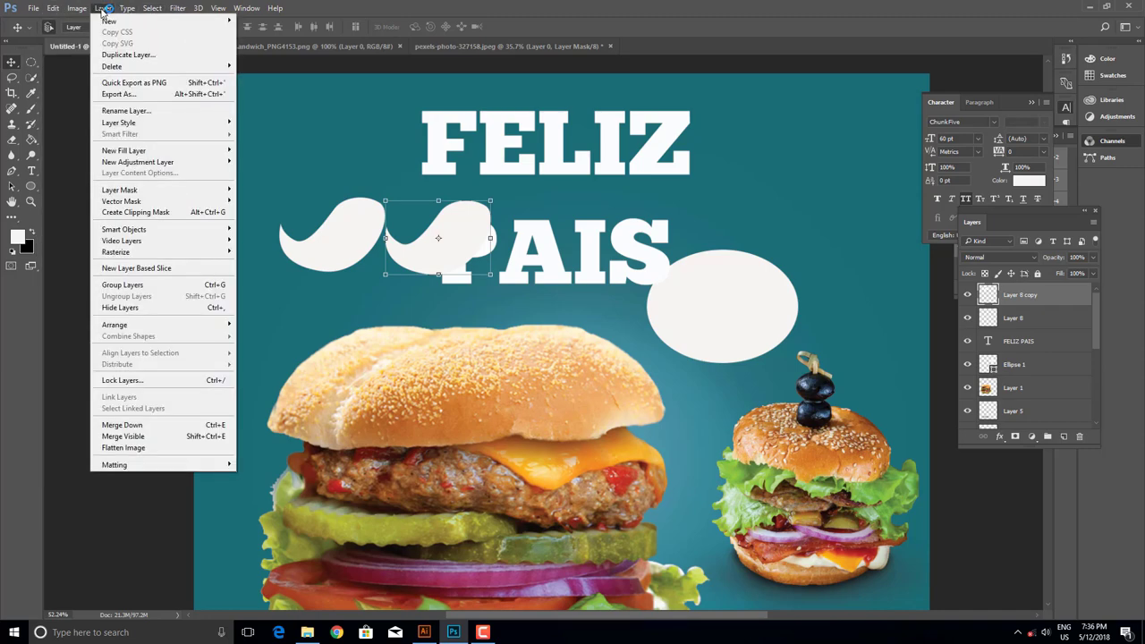
{"action": "right_click", "coordinate": [450, 228]}
{"action": "left_click", "coordinate": [451, 225]}
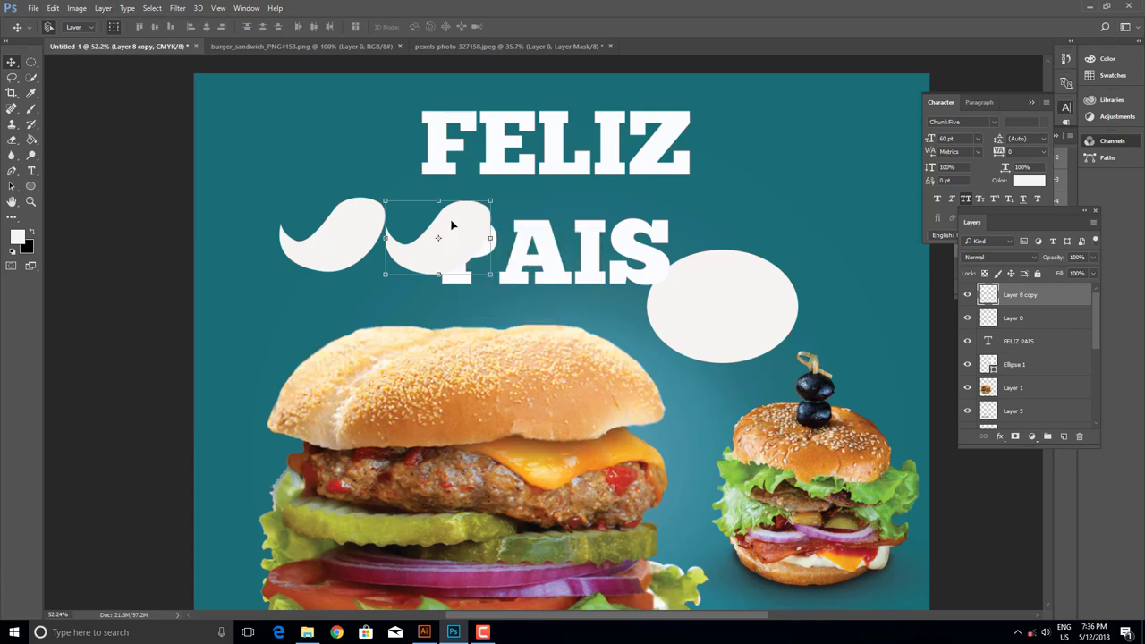
- Flip the copied mustache half horizontally and nudge it slightly left
{"action": "key", "text": "ctrl+t"}
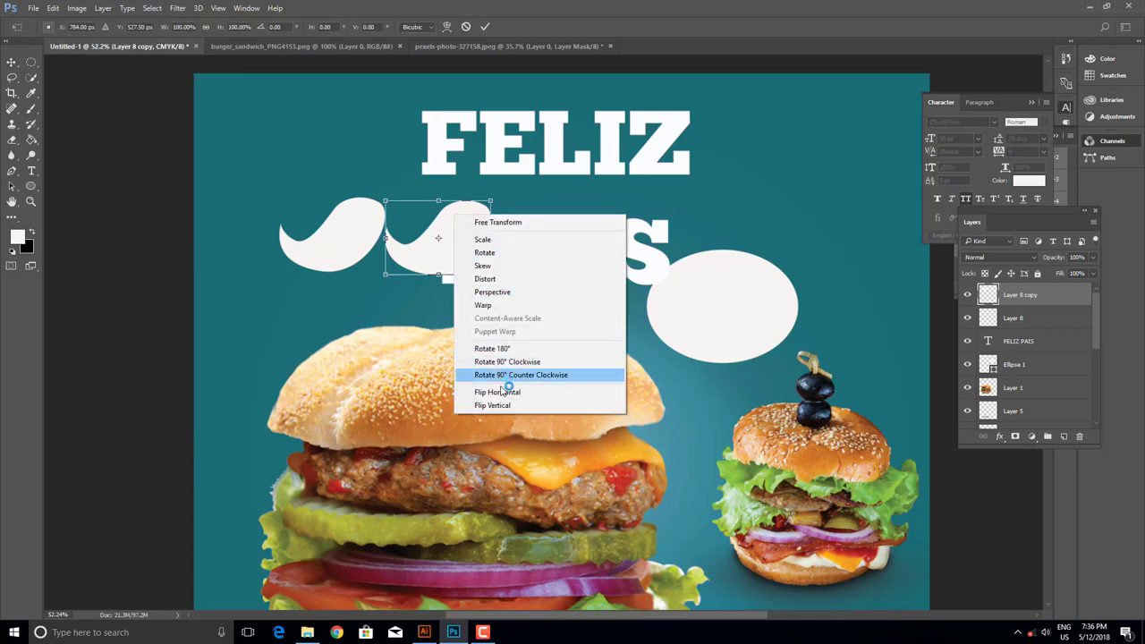
{"action": "left_click", "coordinate": [498, 393]}
{"action": "key", "text": "Return"}
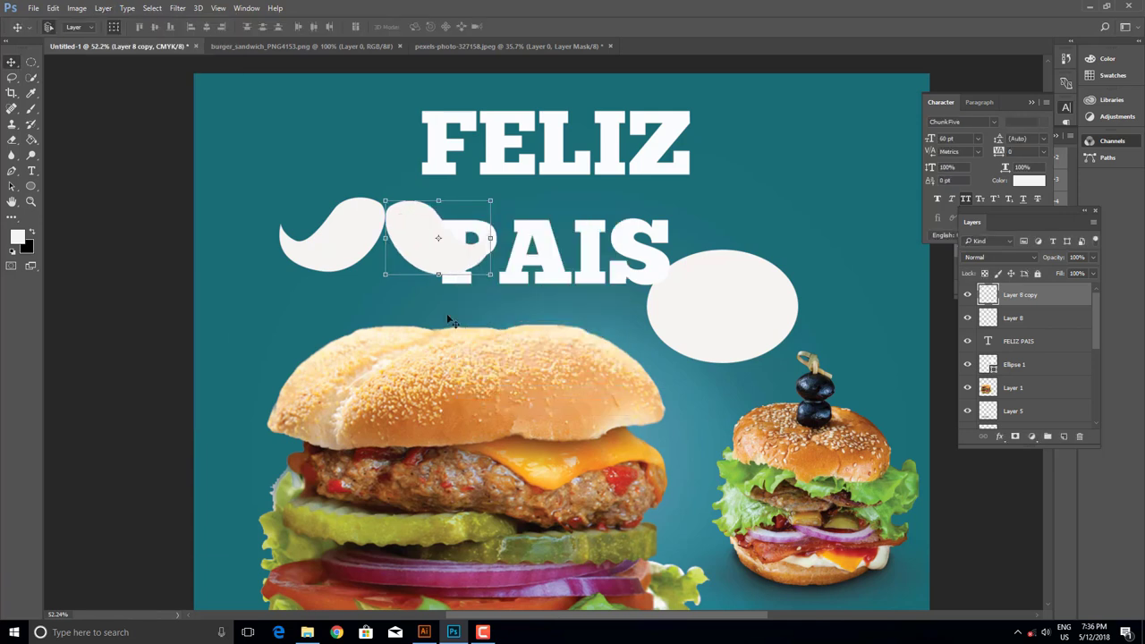
{"action": "key", "text": "Left"}
{"action": "key", "text": "Left"}
{"action": "key", "text": "Left"}
{"action": "key", "text": "Left"}
{"action": "key", "text": "Left"}
{"action": "key", "text": "Left"}
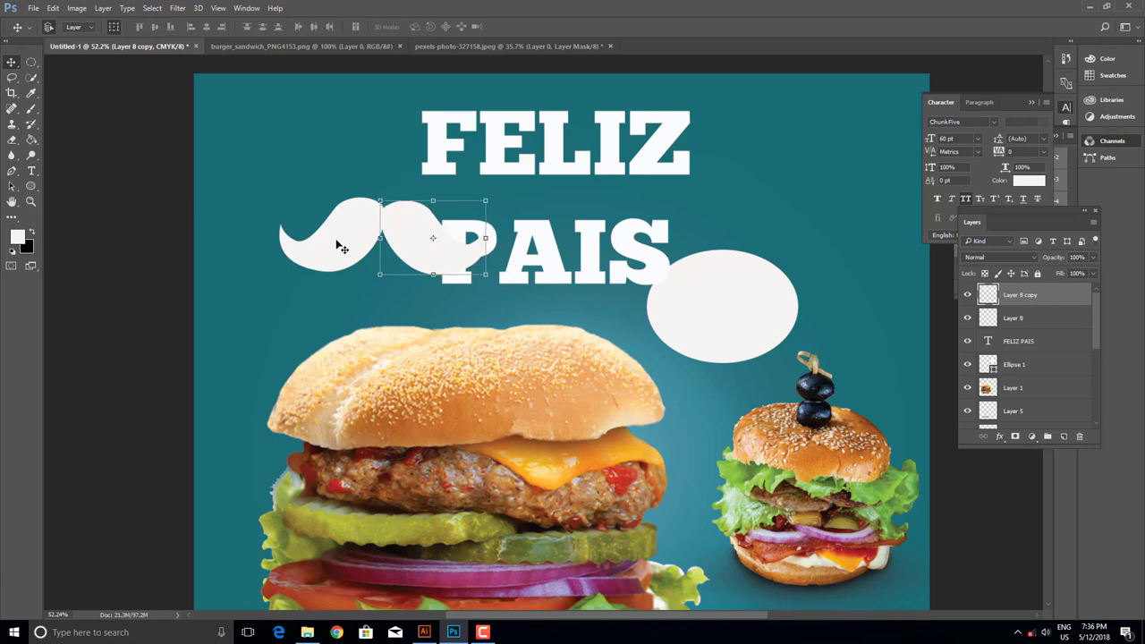
{"action": "key", "text": "Left"}
{"action": "key", "text": "Left"}
- Top-align both mustache halves over PAIS and merge them into one layer
{"action": "left_click", "coordinate": [333, 240], "text": "shift"}
{"action": "left_click_drag", "start_coordinate": [396, 223], "coordinate": [456, 215]}
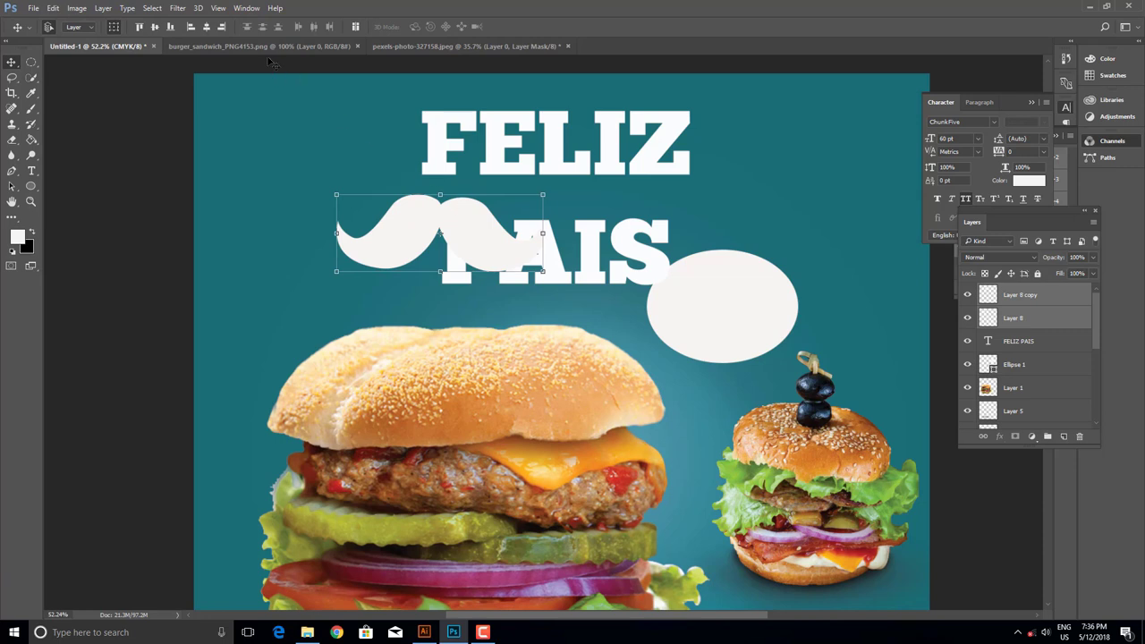
{"action": "left_click", "coordinate": [139, 27]}
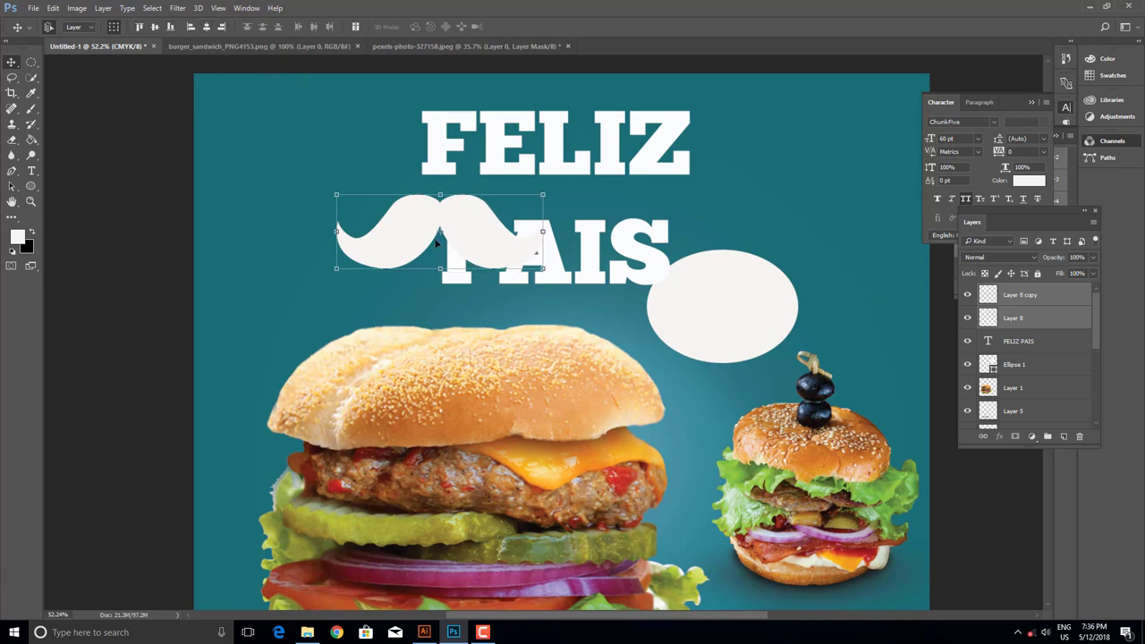
{"action": "left_click", "coordinate": [102, 9]}
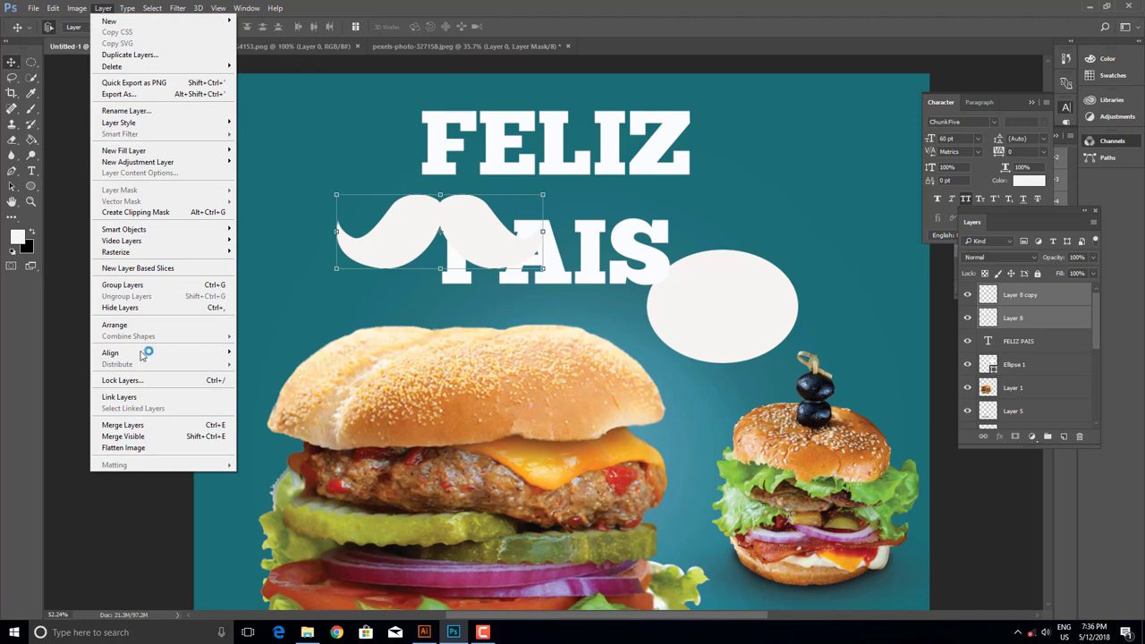
{"action": "left_click", "coordinate": [134, 425]}
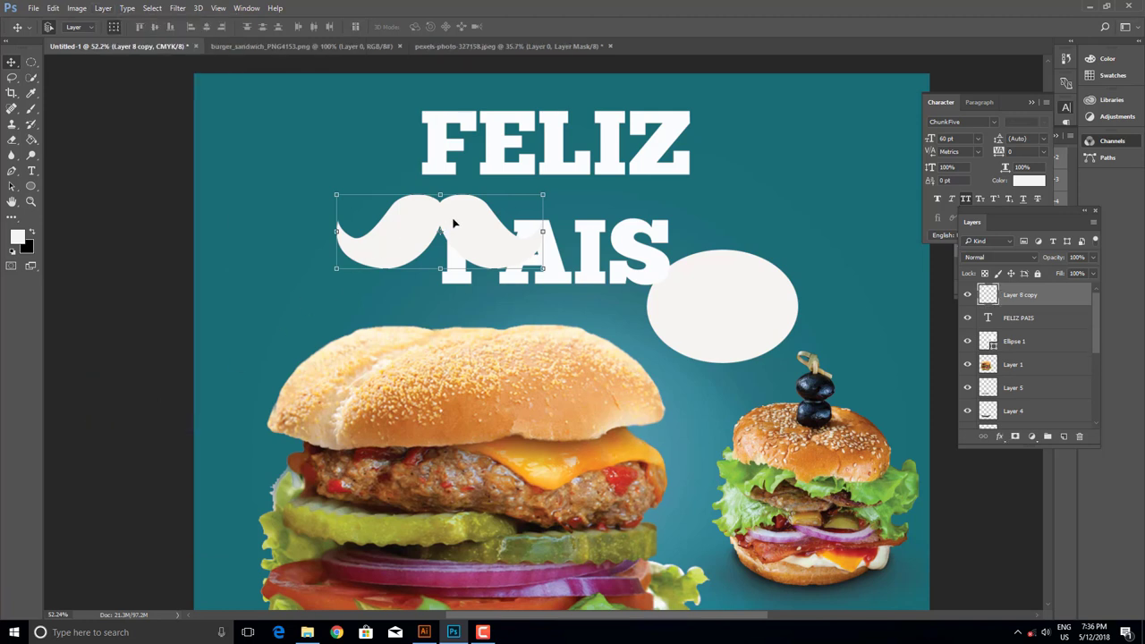
- Place the mustache between FELIZ and PAIS and give it a teal #0a8b98 Color Overlay
{"action": "left_click_drag", "start_coordinate": [453, 223], "coordinate": [576, 198]}
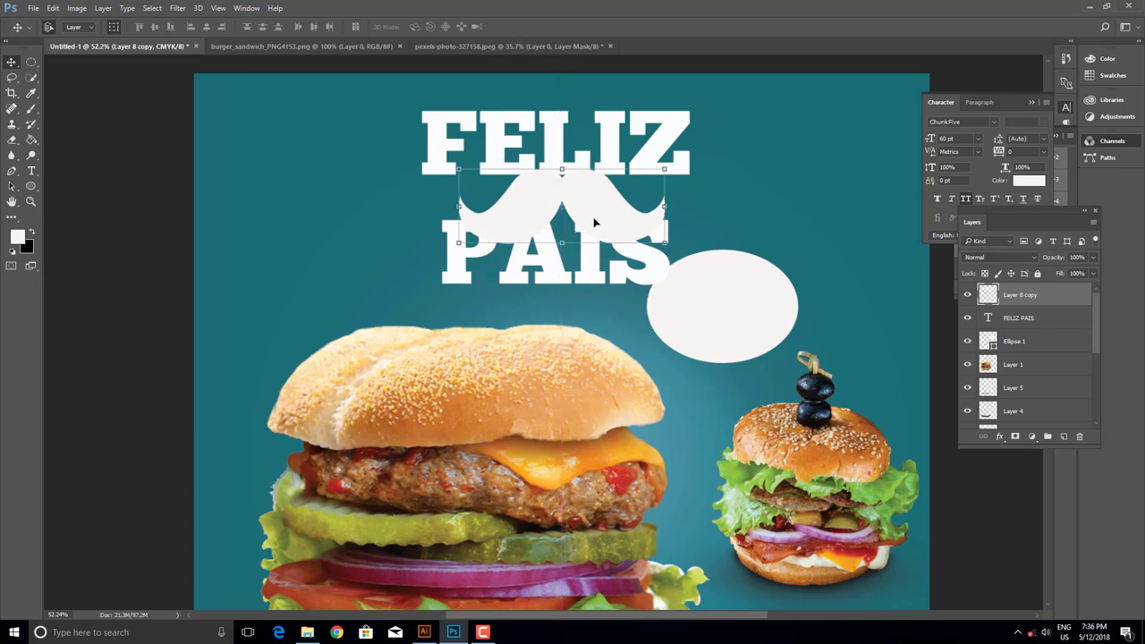
{"action": "left_click", "coordinate": [1000, 435]}
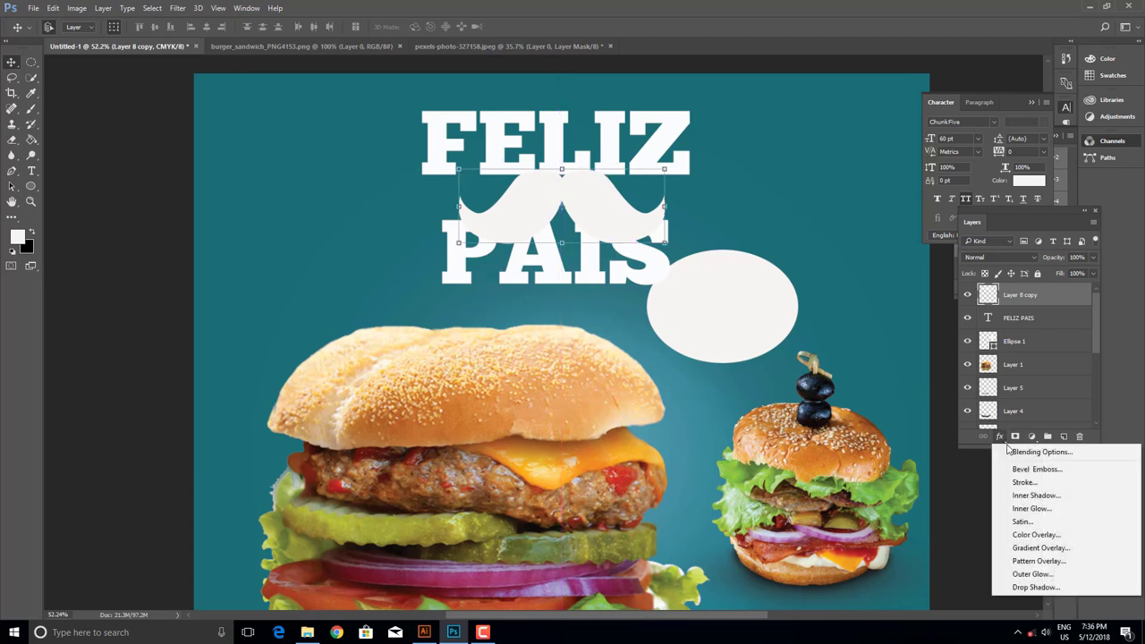
{"action": "left_click", "coordinate": [1026, 535]}
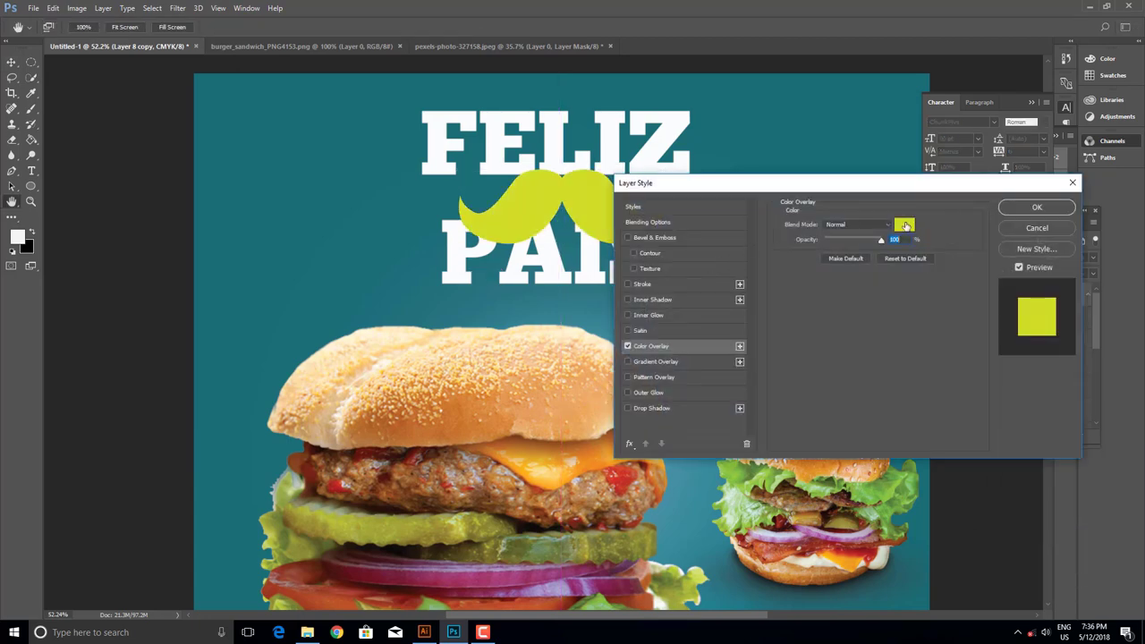
{"action": "left_click", "coordinate": [904, 224]}
{"action": "left_click", "coordinate": [682, 134]}
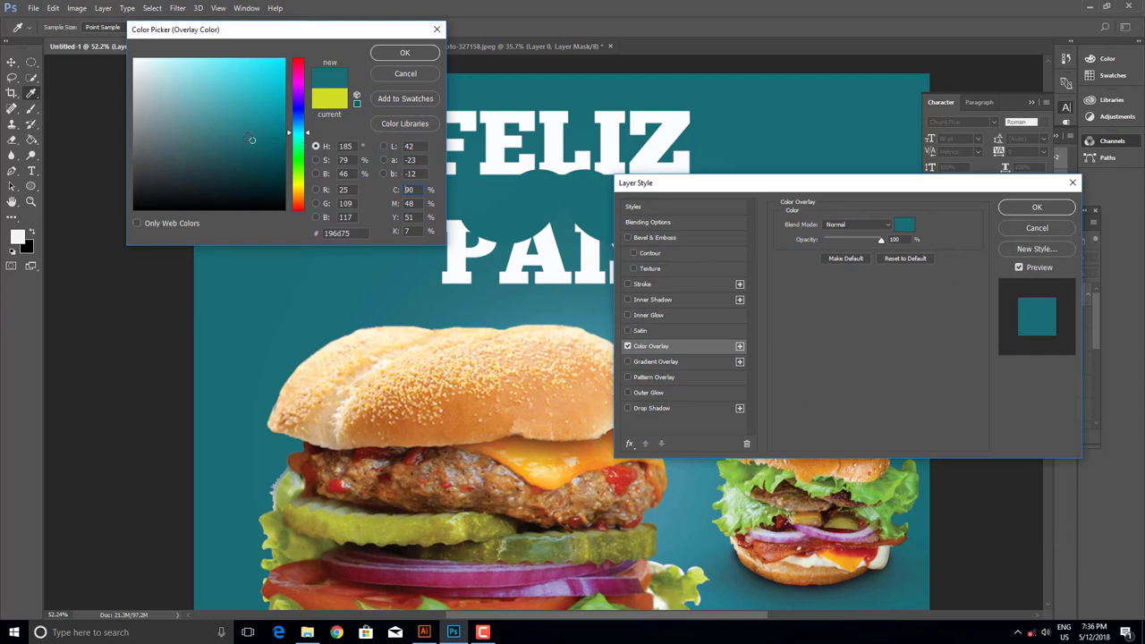
{"action": "mouse_move", "coordinate": [251, 140]}
{"action": "left_mouse_down"}
{"action": "mouse_move", "coordinate": [275, 156]}
{"action": "mouse_move", "coordinate": [284, 128]}
{"action": "mouse_move", "coordinate": [296, 122]}
{"action": "mouse_move", "coordinate": [295, 133]}
{"action": "mouse_move", "coordinate": [275, 119]}
{"action": "left_mouse_up"}
{"action": "left_click", "coordinate": [300, 243]}
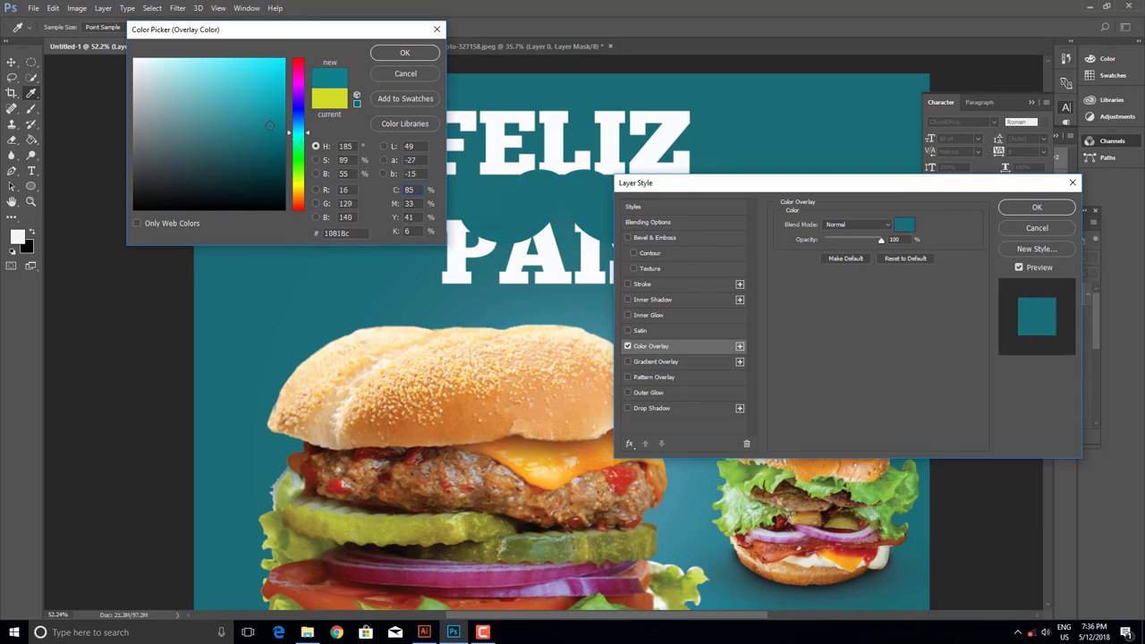
{"action": "left_click", "coordinate": [398, 55]}
{"action": "left_click", "coordinate": [1037, 207]}
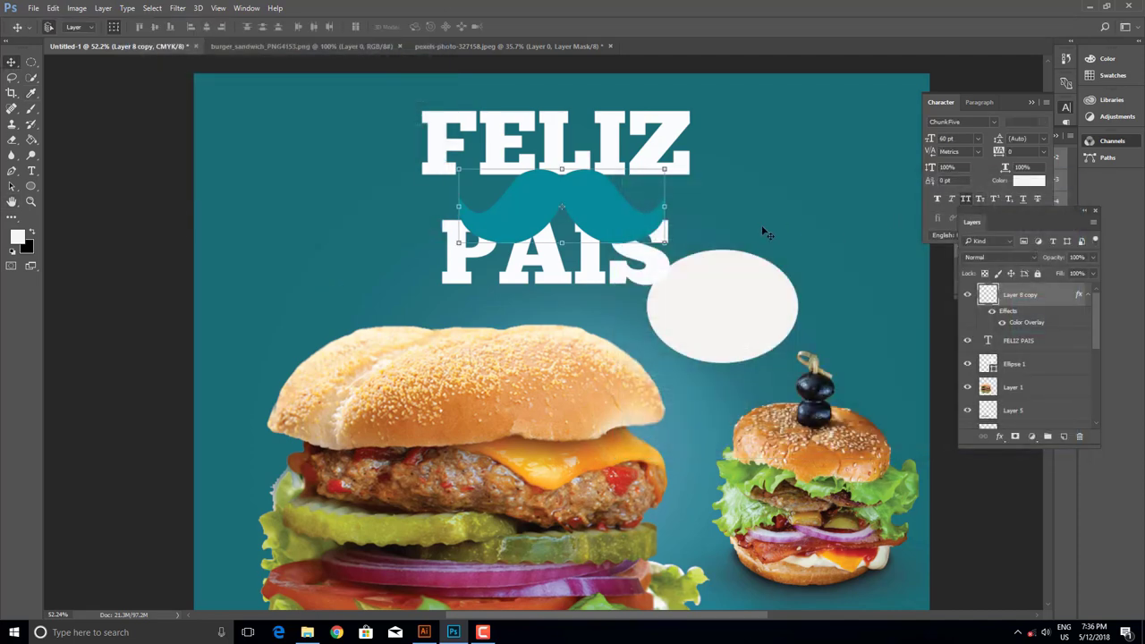
- Duplicate the FELIZ PAIS headline and scale the copy down, moved to the left
{"action": "key", "text": "ctrl+shift+bracketleft"}
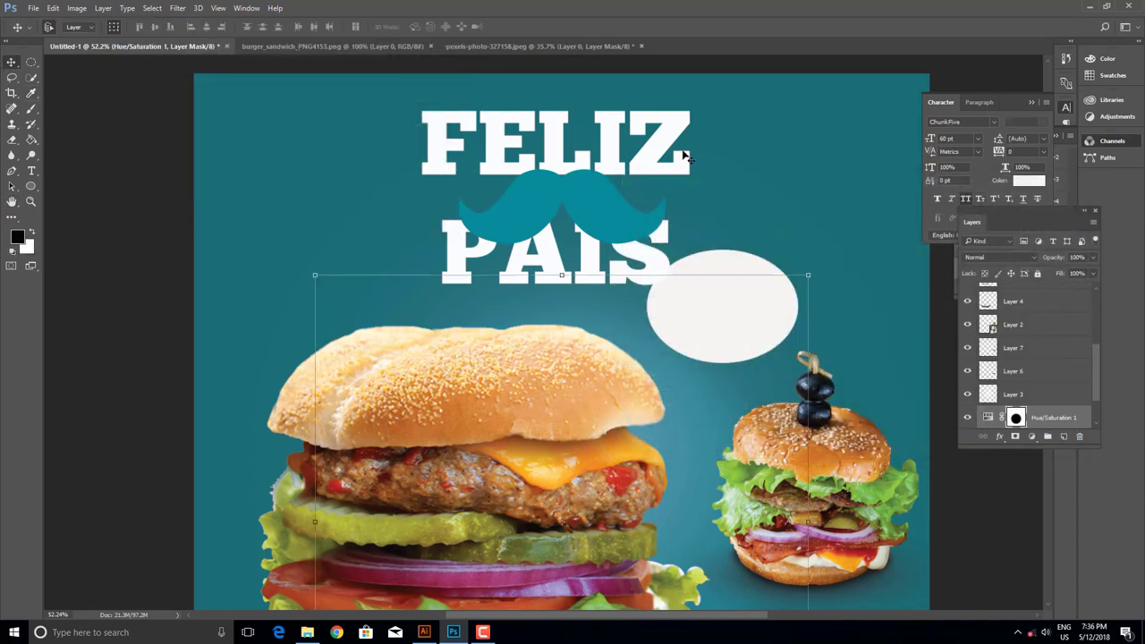
{"action": "left_click", "coordinate": [669, 141]}
{"action": "key", "text": "ctrl"}
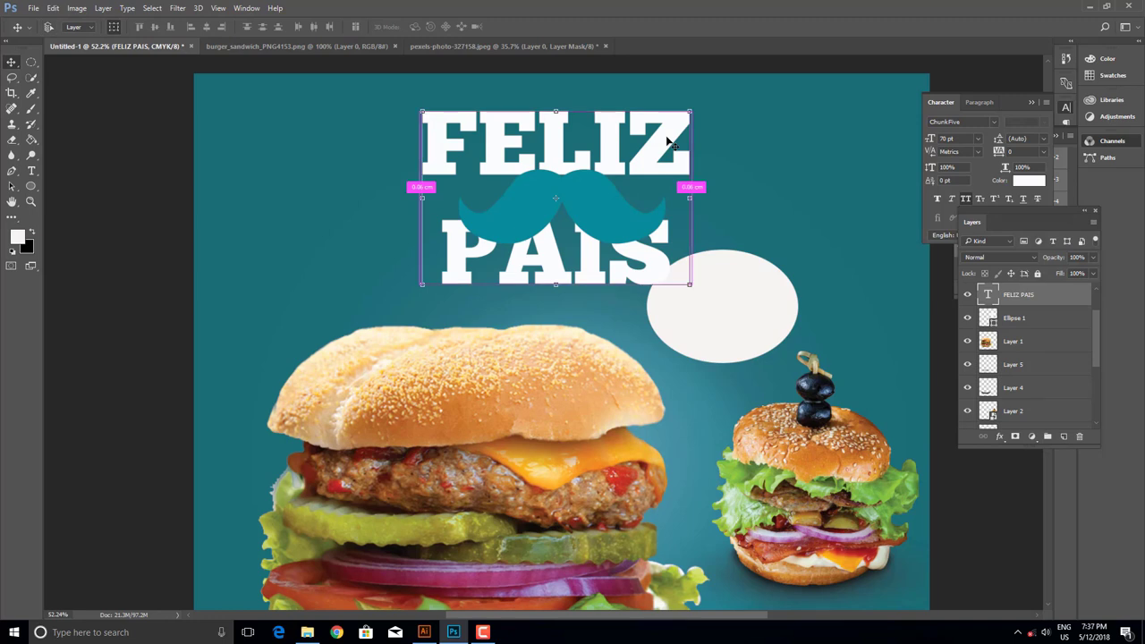
{"action": "key", "text": "ctrl+j"}
{"action": "mouse_move", "coordinate": [697, 115]}
{"action": "left_mouse_down"}
{"action": "mouse_move", "coordinate": [530, 224]}
{"action": "mouse_move", "coordinate": [510, 221]}
{"action": "left_mouse_up"}
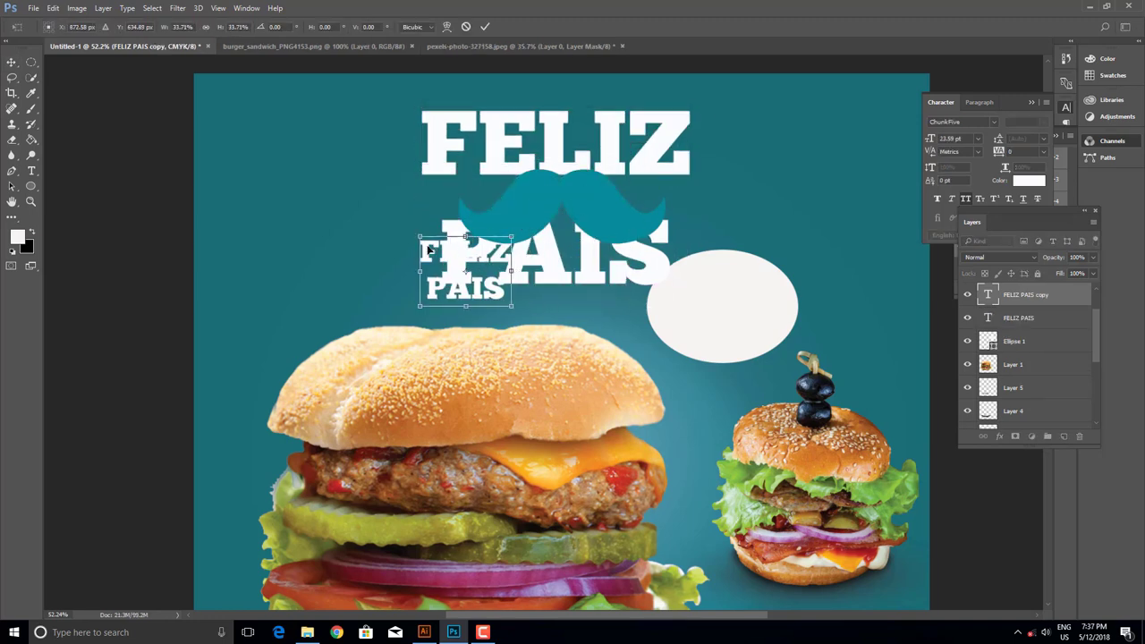
{"action": "left_click_drag", "start_coordinate": [466, 259], "coordinate": [340, 263]}
{"action": "key", "text": "Return"}
{"action": "key", "text": "t"}
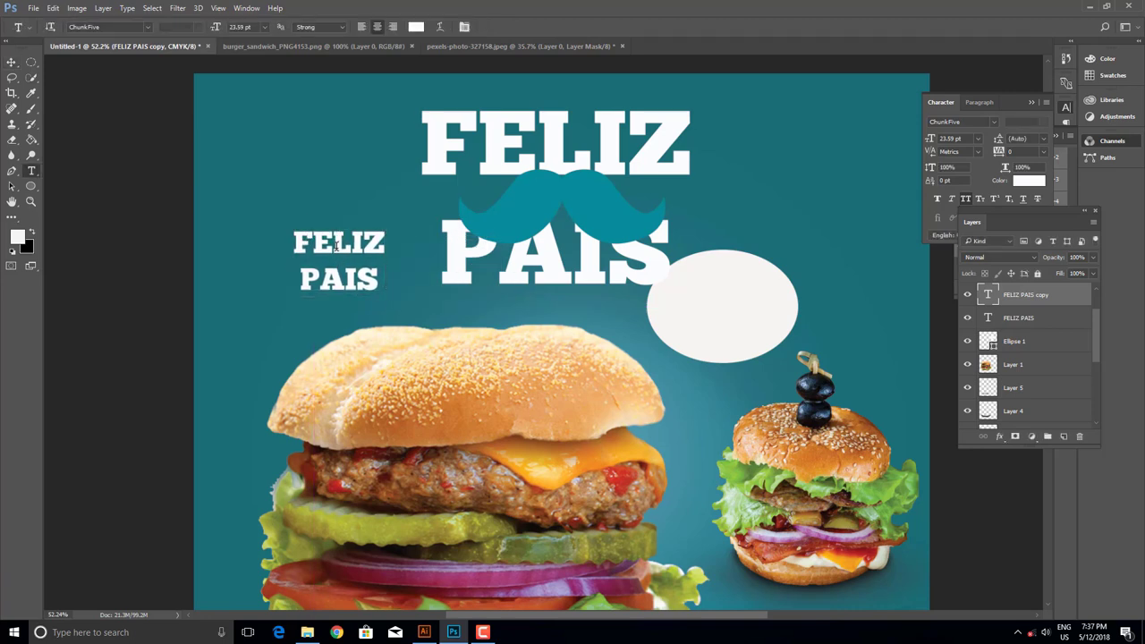
- Retype the small headline copy as 'DIA DOS'
{"action": "left_click", "coordinate": [336, 246]}
{"action": "key", "text": "ctrl+a"}
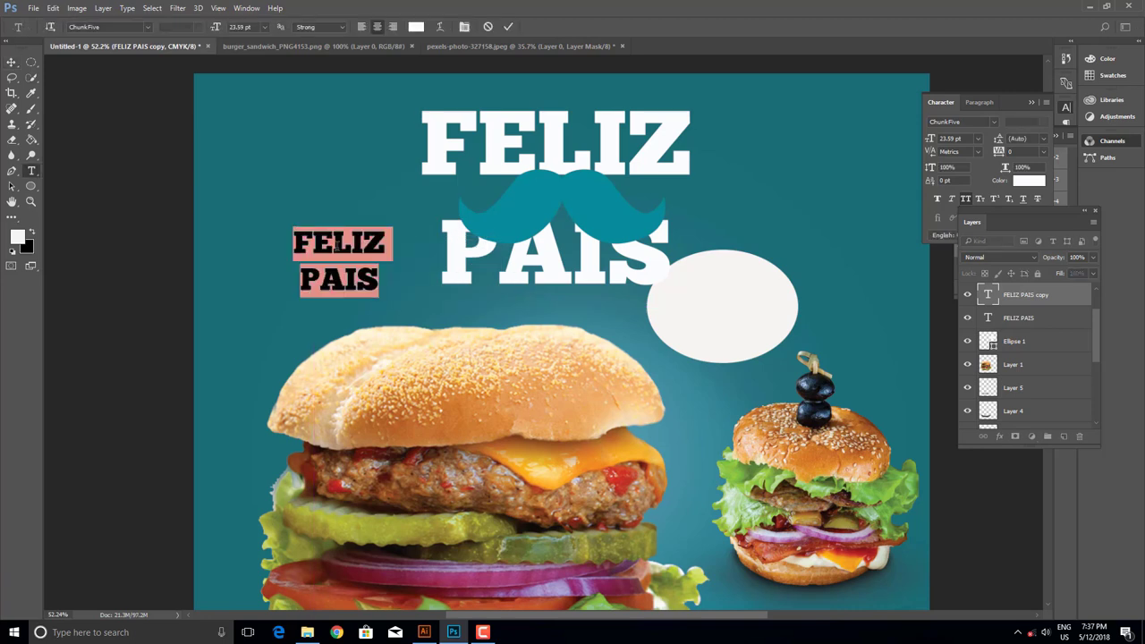
{"action": "type", "text": "DI"}
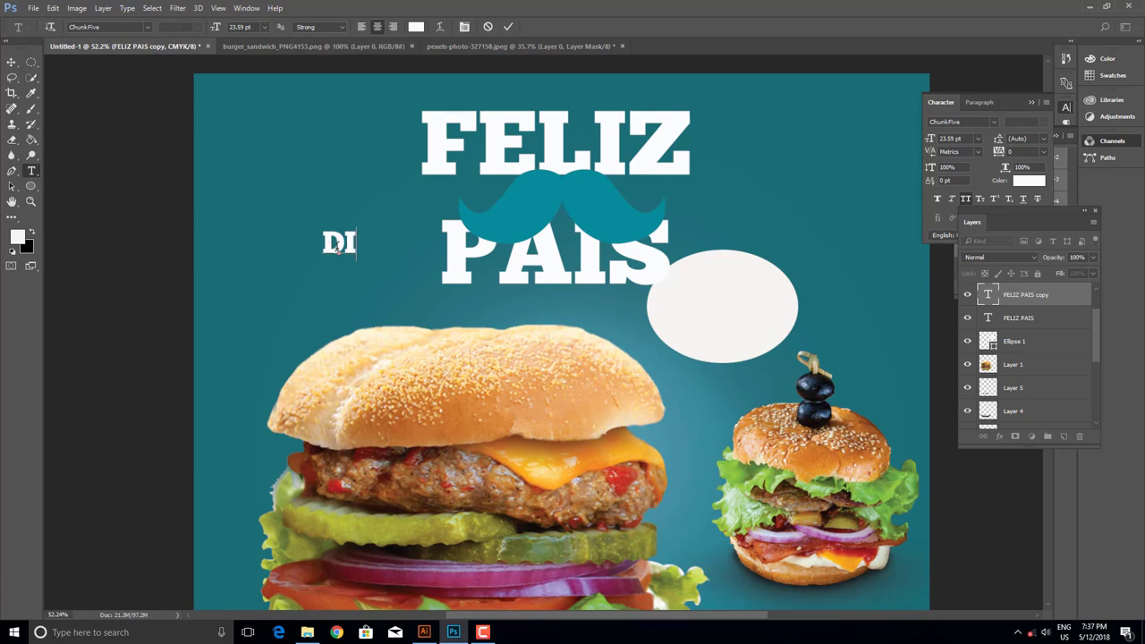
{"action": "type", "text": "A DO"}
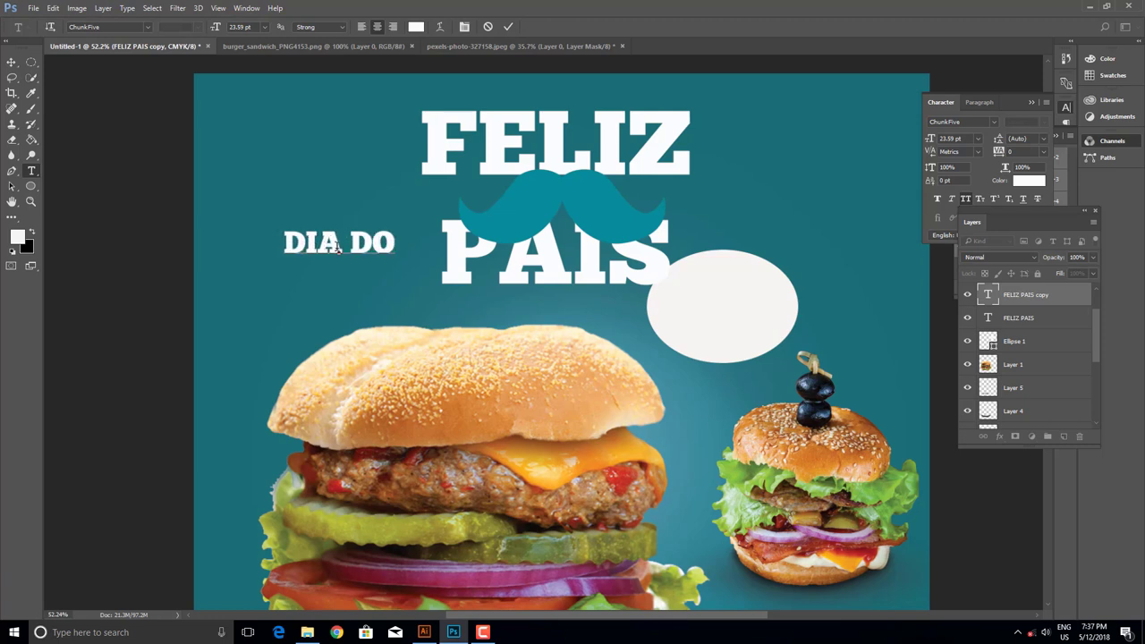
{"action": "type", "text": "S"}
{"action": "left_click", "coordinate": [12, 61]}
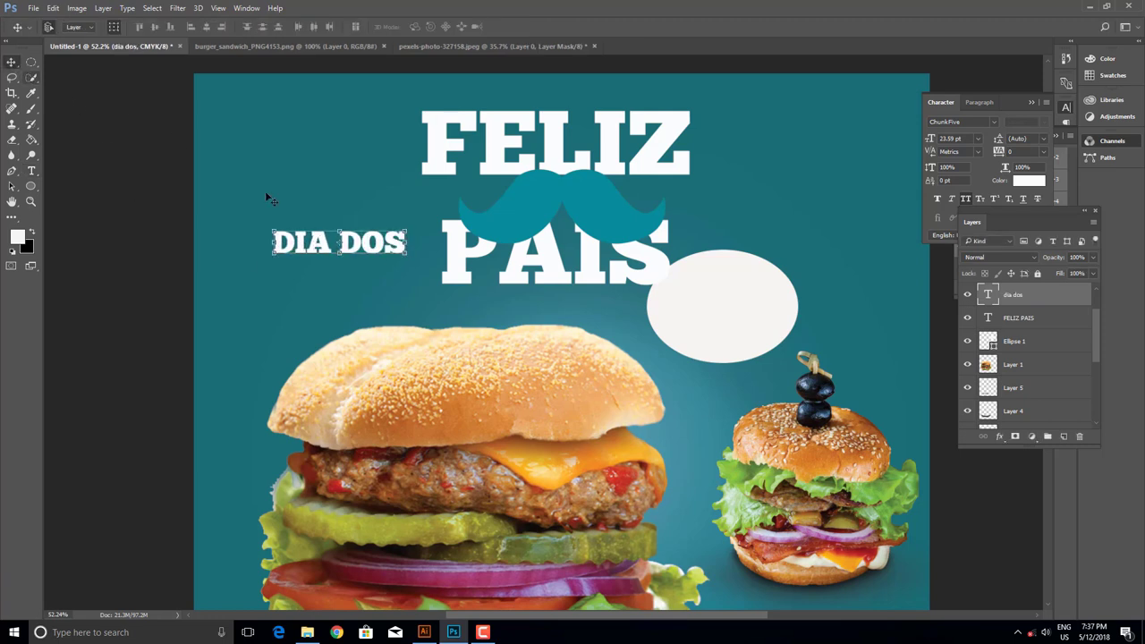
- Place DIA DOS in front of the mustache, scaled to about 66%
{"action": "left_click_drag", "start_coordinate": [296, 246], "coordinate": [527, 204]}
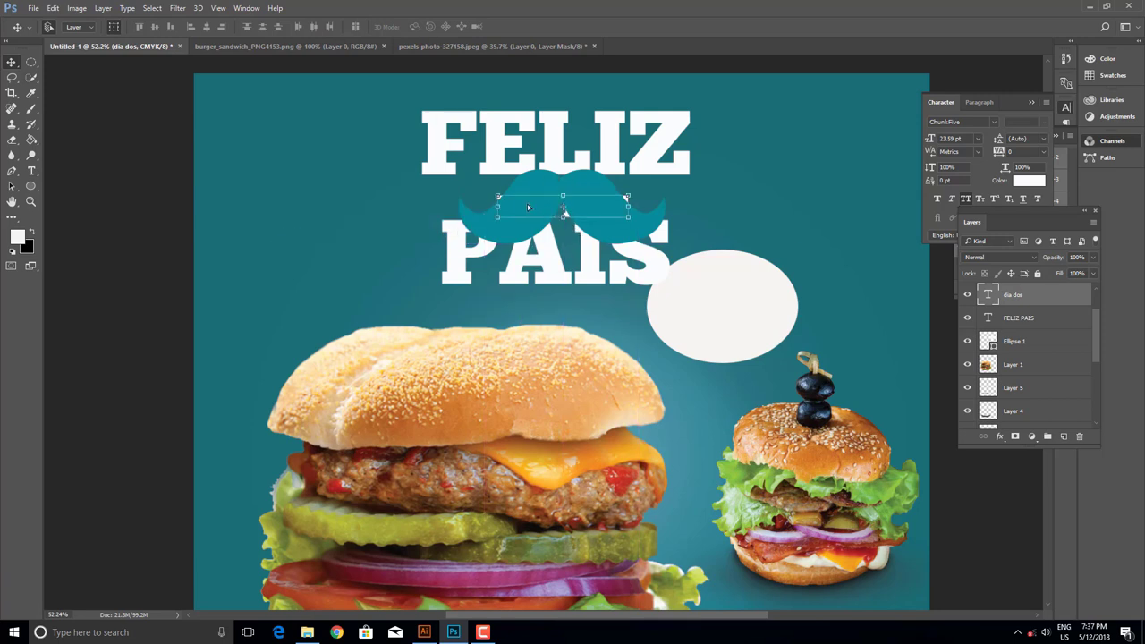
{"action": "key", "text": "ctrl+]"}
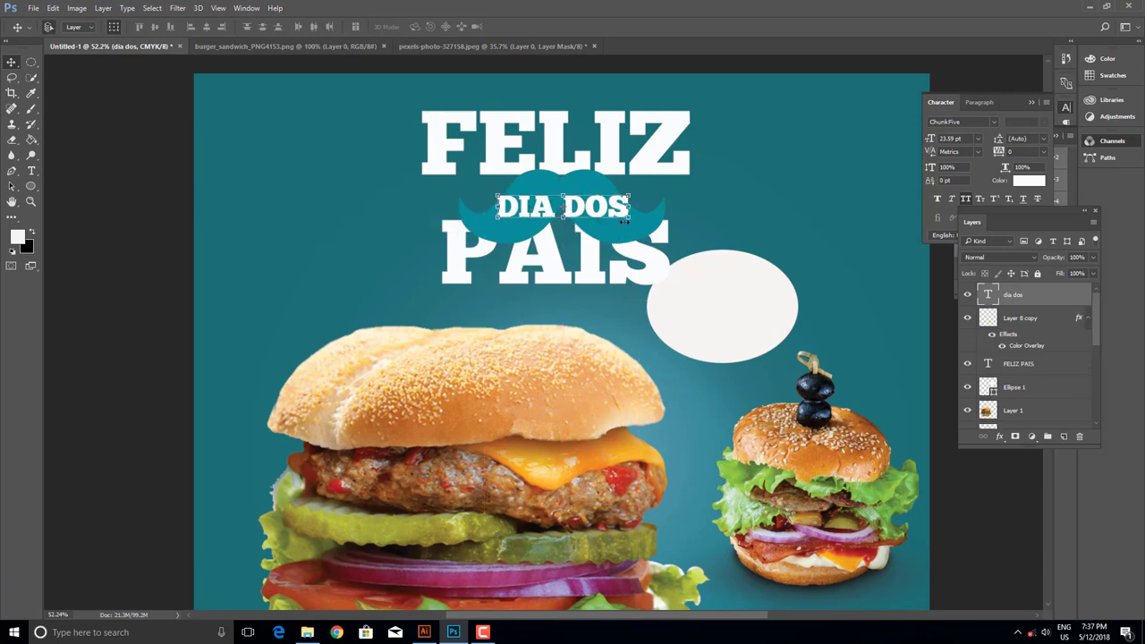
{"action": "key", "text": "ctrl+t"}
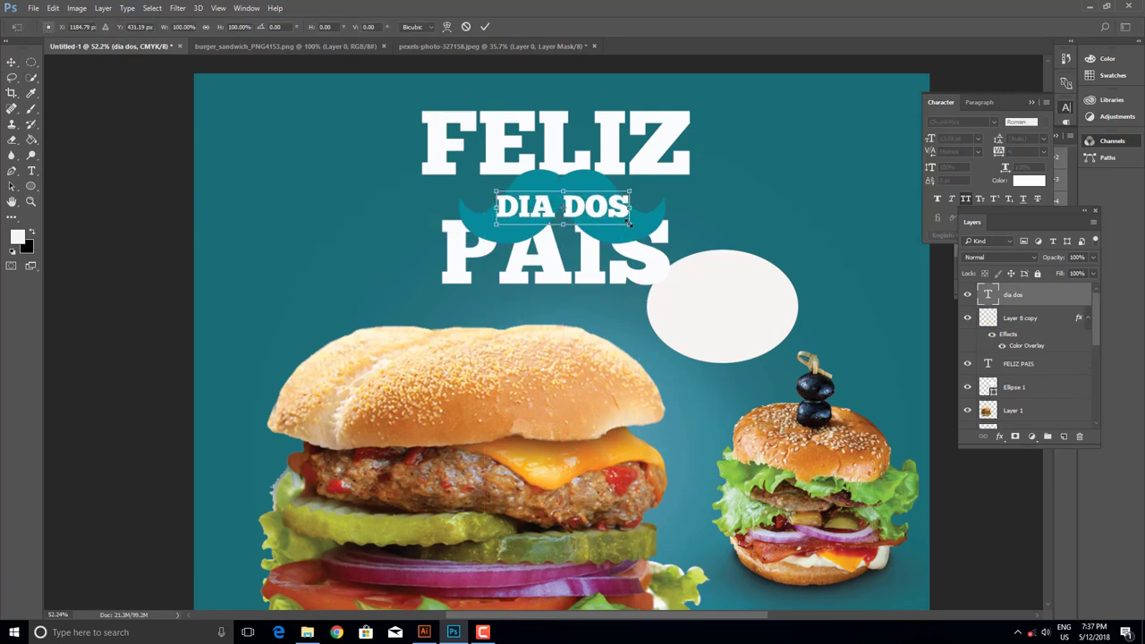
{"action": "left_click_drag", "start_coordinate": [630, 224], "coordinate": [609, 222]}
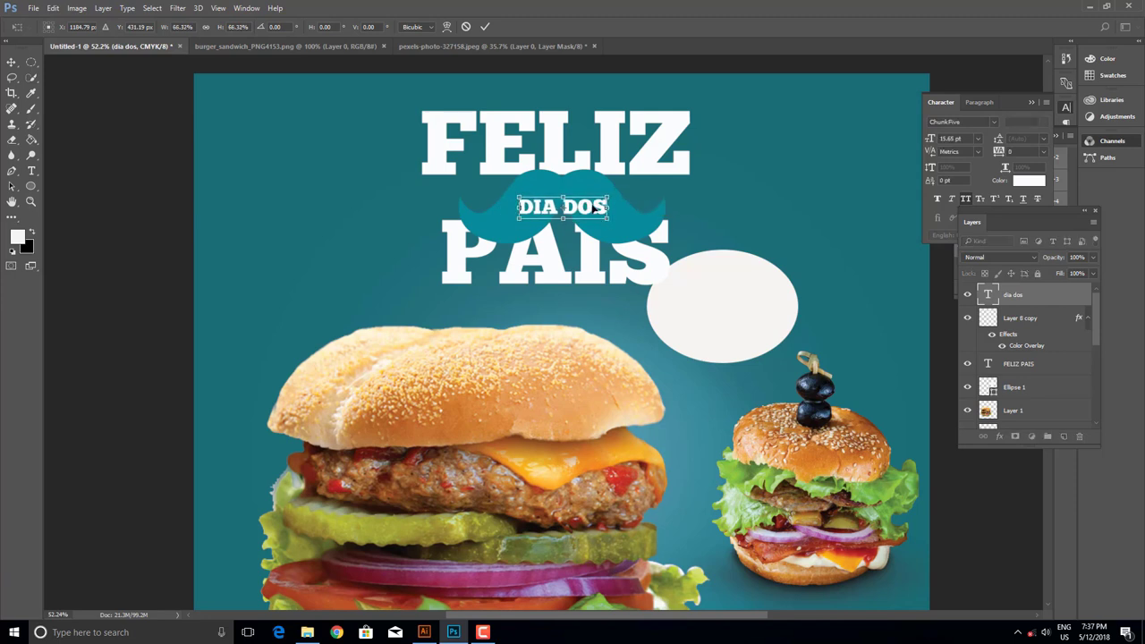
{"action": "left_click_drag", "start_coordinate": [595, 208], "coordinate": [595, 198]}
{"action": "key", "text": "Return"}
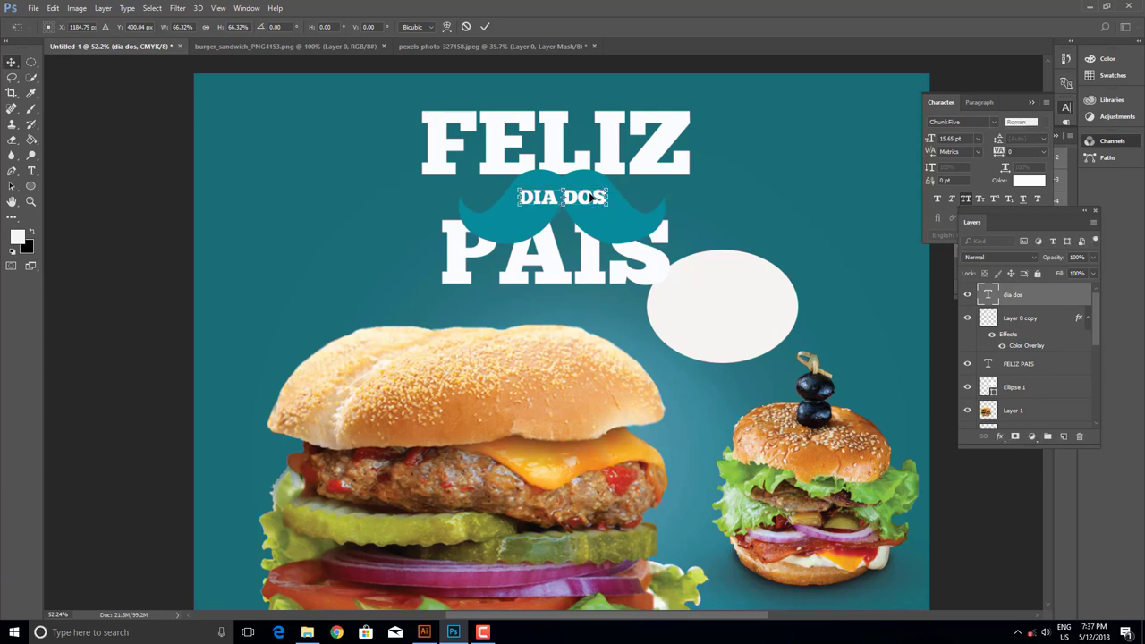
- Raise DIA DOS and the mustache slightly and stretch the mustache taller
{"action": "left_click_drag", "start_coordinate": [656, 234], "coordinate": [626, 211]}
{"action": "left_click", "coordinate": [642, 210]}
{"action": "key", "text": "ctrl+t"}
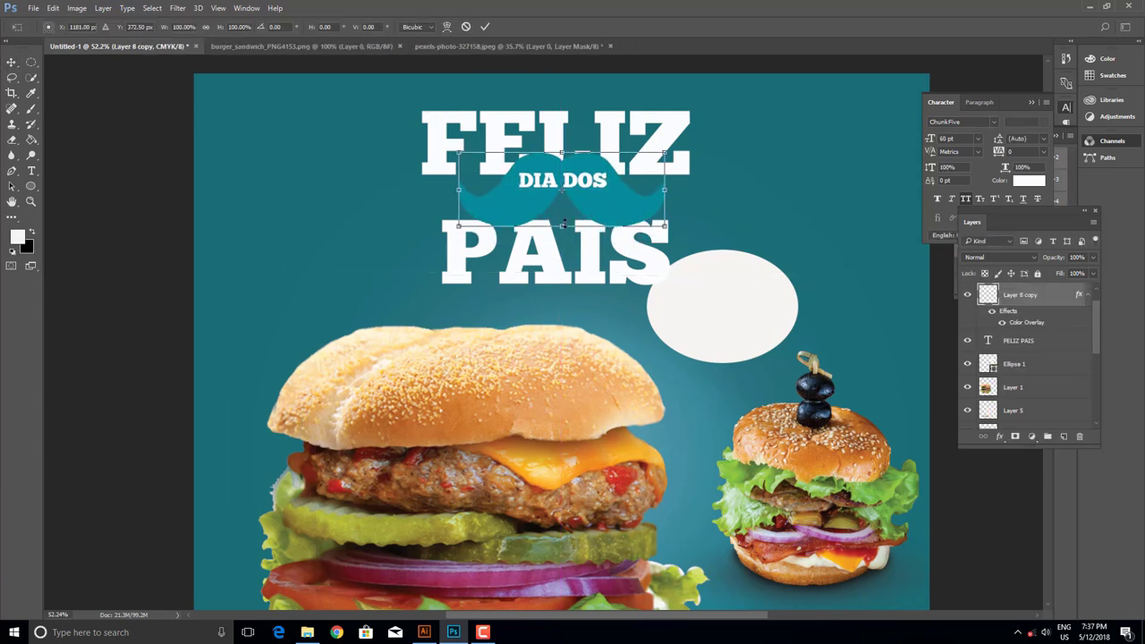
{"action": "left_click_drag", "start_coordinate": [561, 150], "coordinate": [561, 157]}
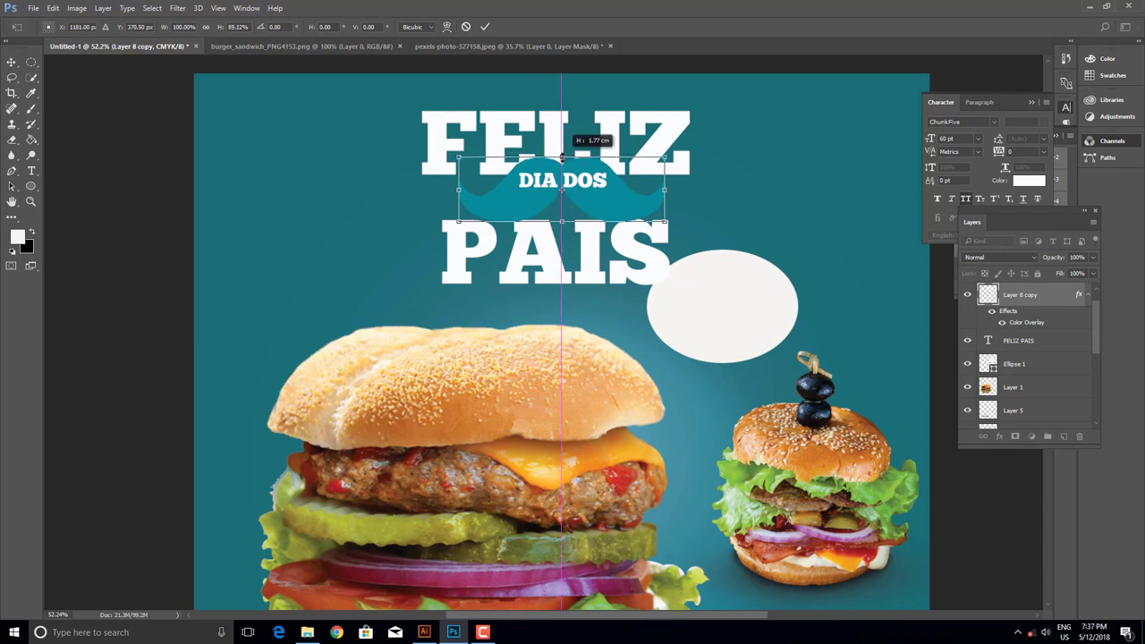
{"action": "key", "text": "Return"}
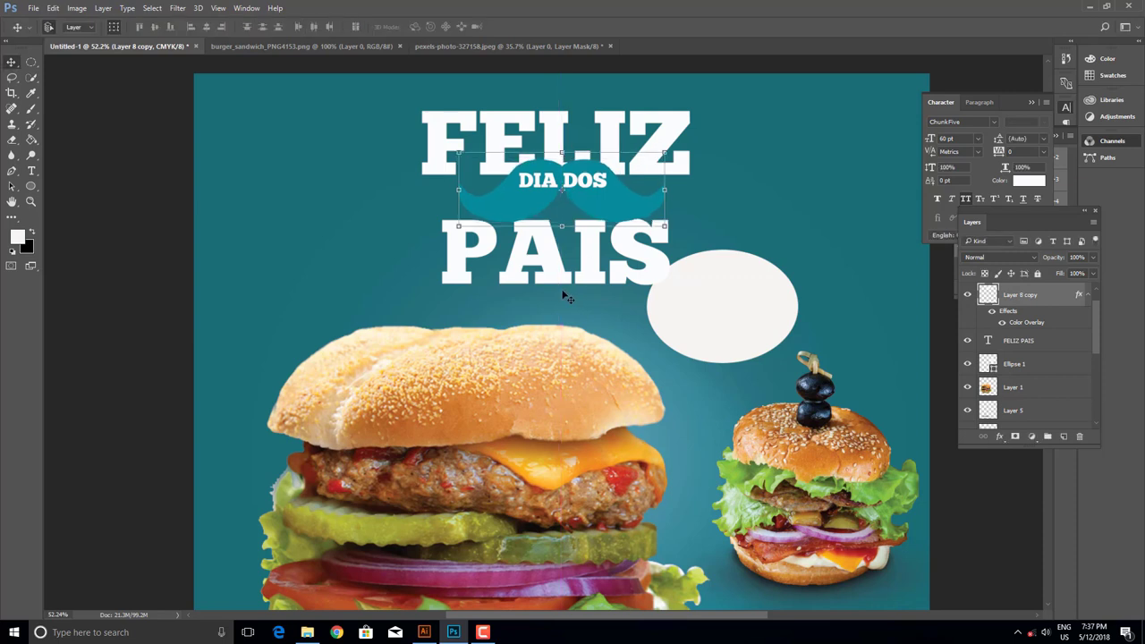
- Set the FELIZ PAIS headline leading to 70 pt so PAIS sits below the mustache
{"action": "key", "text": "t"}
{"action": "left_click", "coordinate": [564, 286]}
{"action": "key", "text": "ctrl+a"}
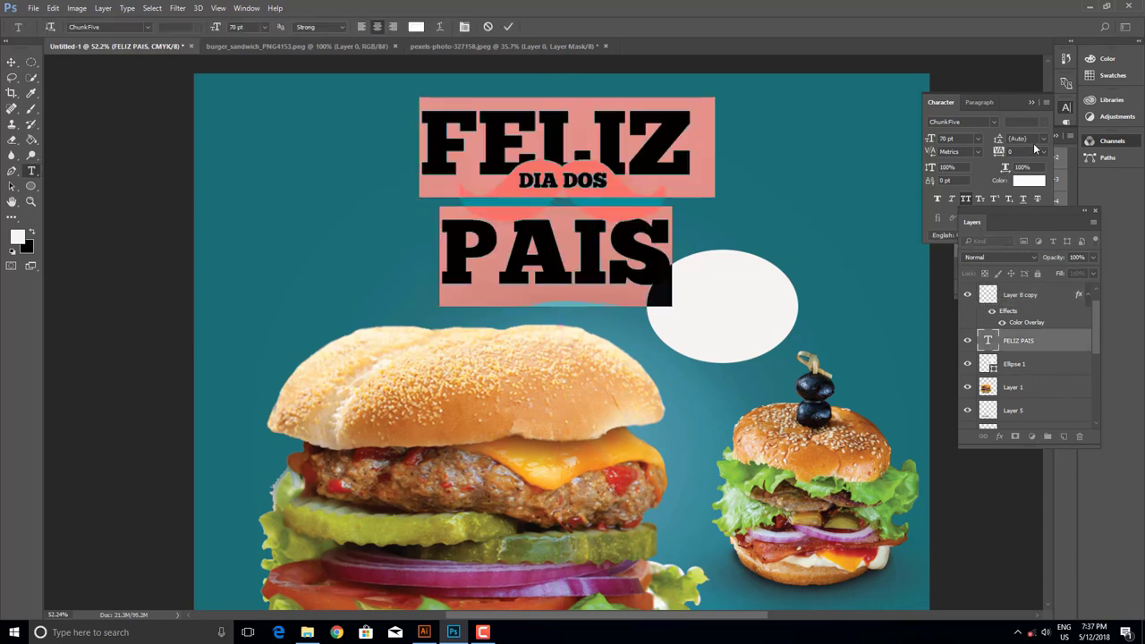
{"action": "left_click", "coordinate": [1041, 140]}
{"action": "left_click", "coordinate": [1041, 260]}
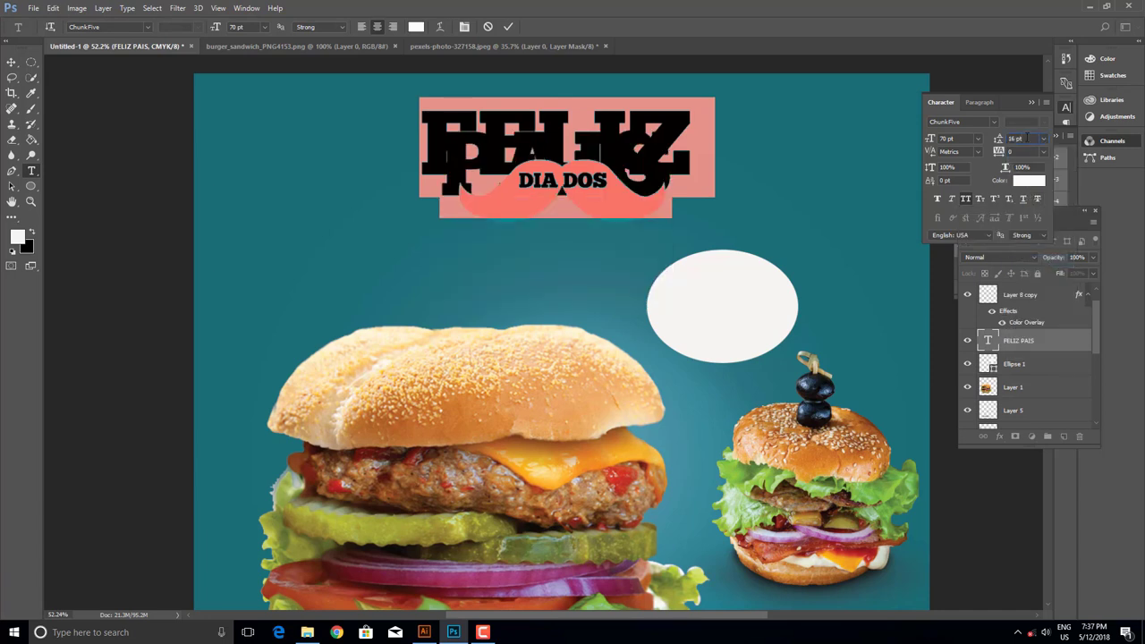
{"action": "key", "text": "Up"}
{"action": "key", "text": "Up"}
{"action": "key", "text": "Up"}
{"action": "key", "text": "Up"}
{"action": "key", "text": "Up"}
{"action": "key", "text": "Up"}
{"action": "key", "text": "Up"}
{"action": "key", "text": "Up"}
{"action": "key", "text": "Up"}
{"action": "key", "text": "Up"}
{"action": "key", "text": "Up"}
{"action": "key", "text": "Up"}
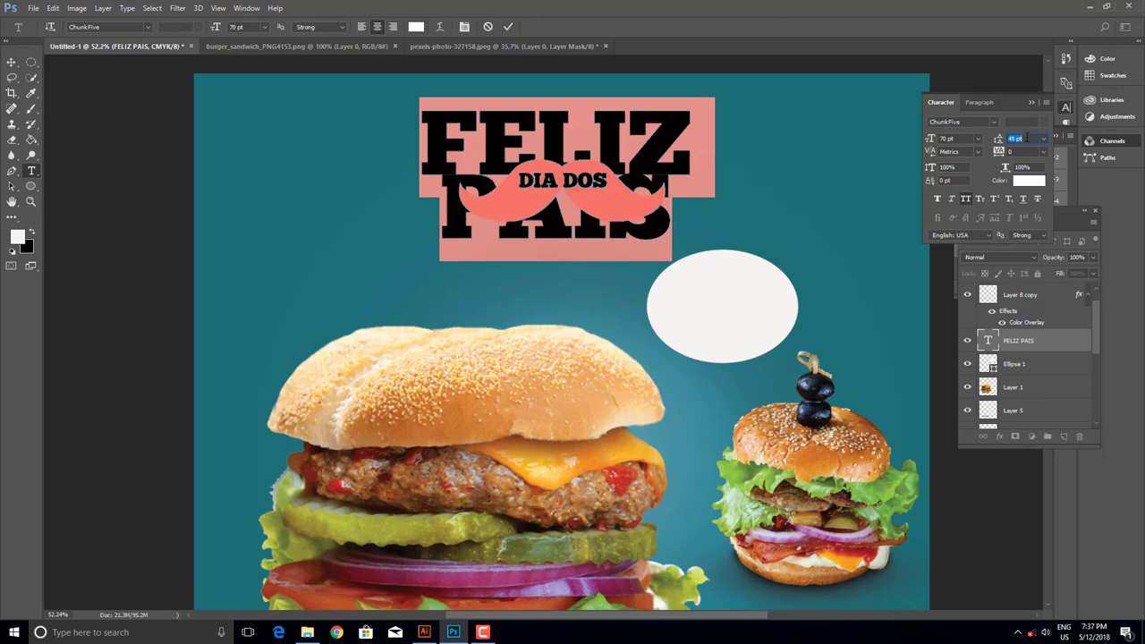
{"action": "key", "text": "Up"}
{"action": "key", "text": "Up"}
{"action": "key", "text": "Up"}
{"action": "key", "text": "Up"}
{"action": "key", "text": "Up"}
{"action": "key", "text": "Up"}
{"action": "key", "text": "Up"}
{"action": "key", "text": "Up"}
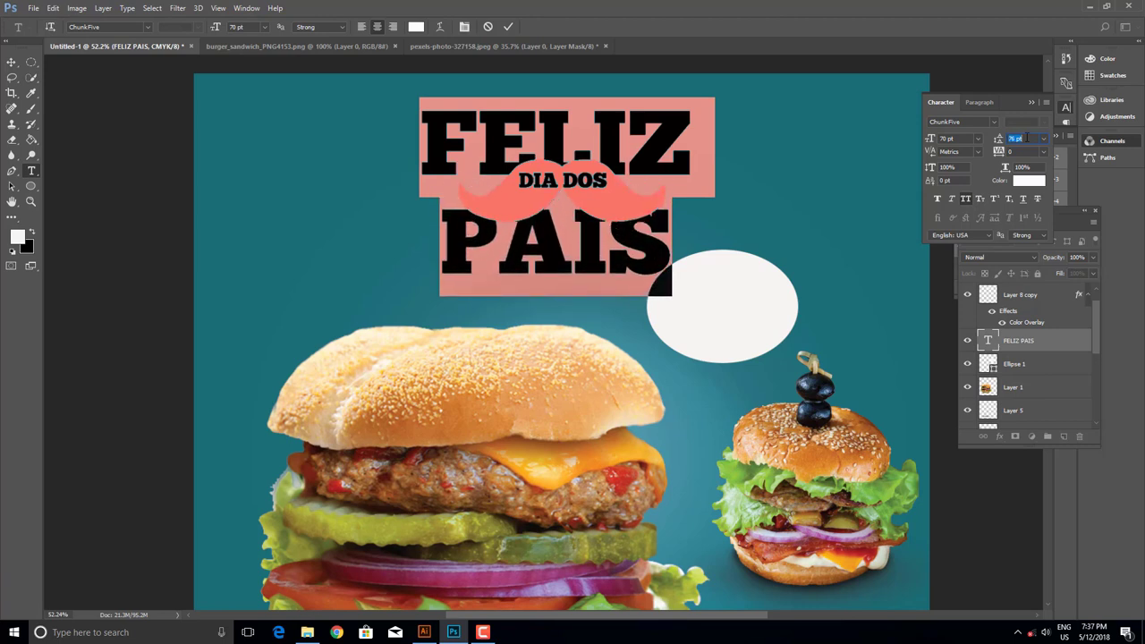
{"action": "left_click", "coordinate": [508, 26]}
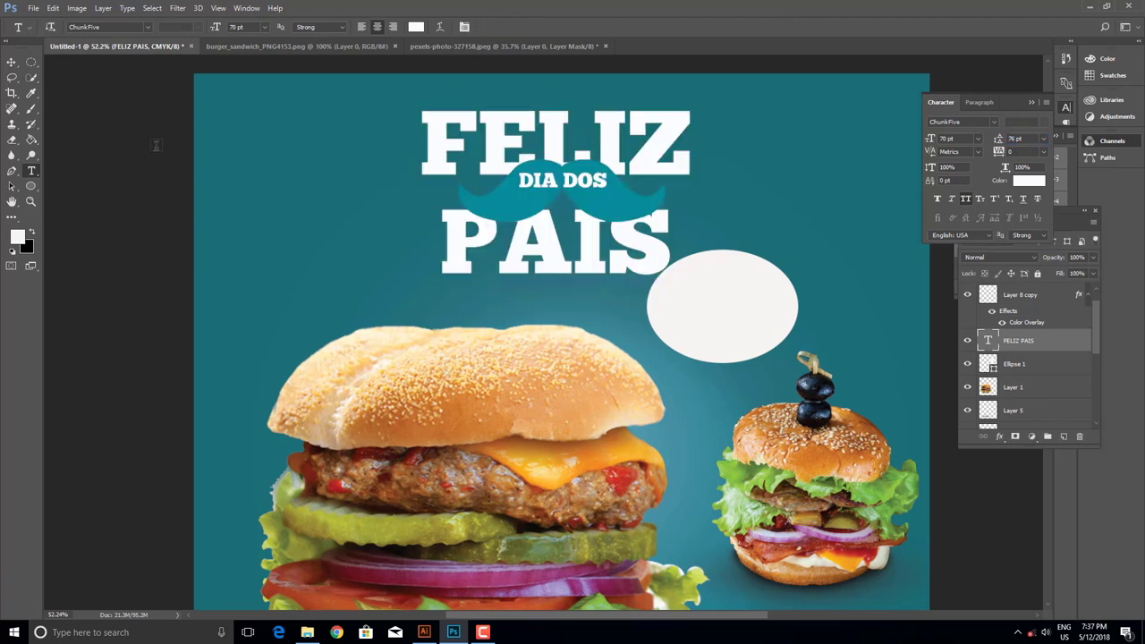
{"action": "left_click", "coordinate": [11, 62]}
{"action": "left_click", "coordinate": [326, 154]}
- Add a Multiply drop shadow at 42% opacity with a shorter distance to the mustache
{"action": "left_click", "coordinate": [595, 208]}
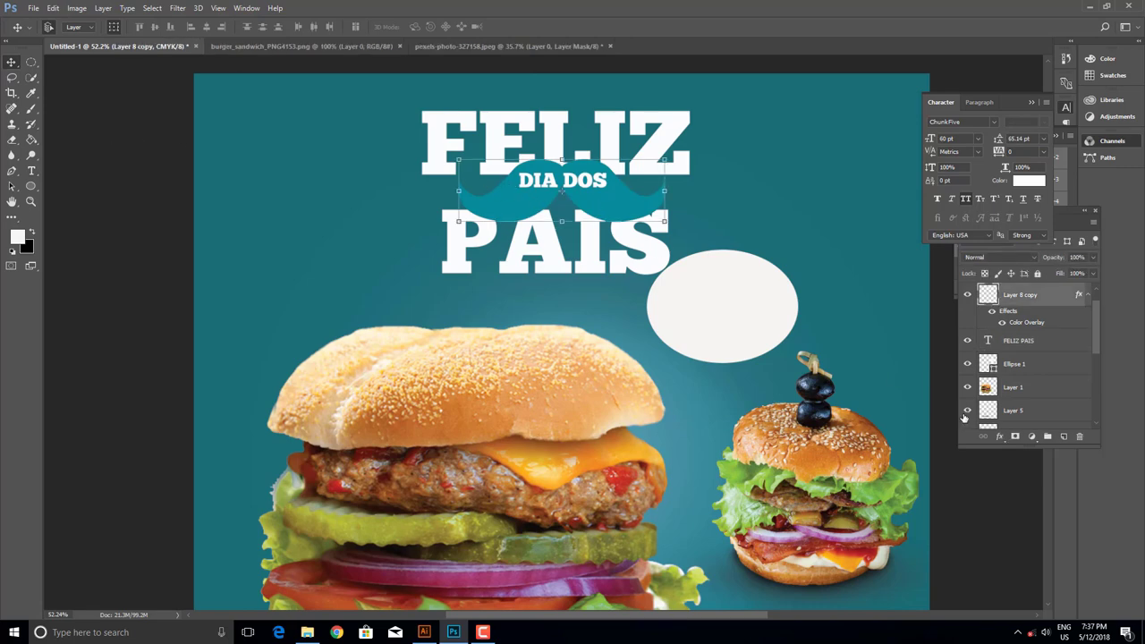
{"action": "left_click", "coordinate": [999, 437]}
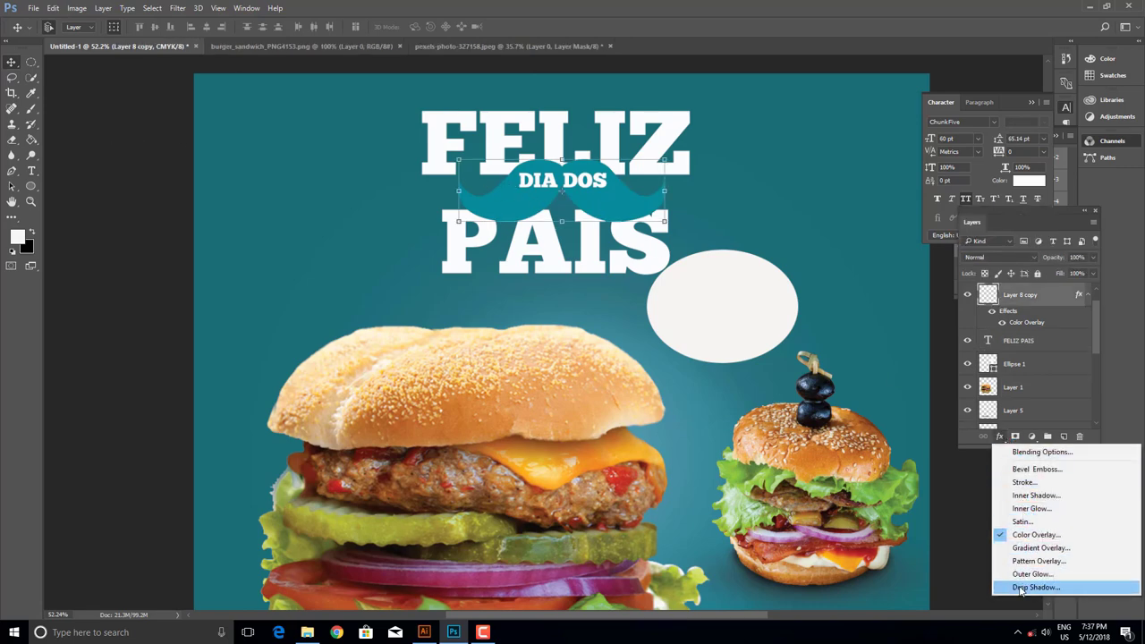
{"action": "left_click", "coordinate": [1036, 587]}
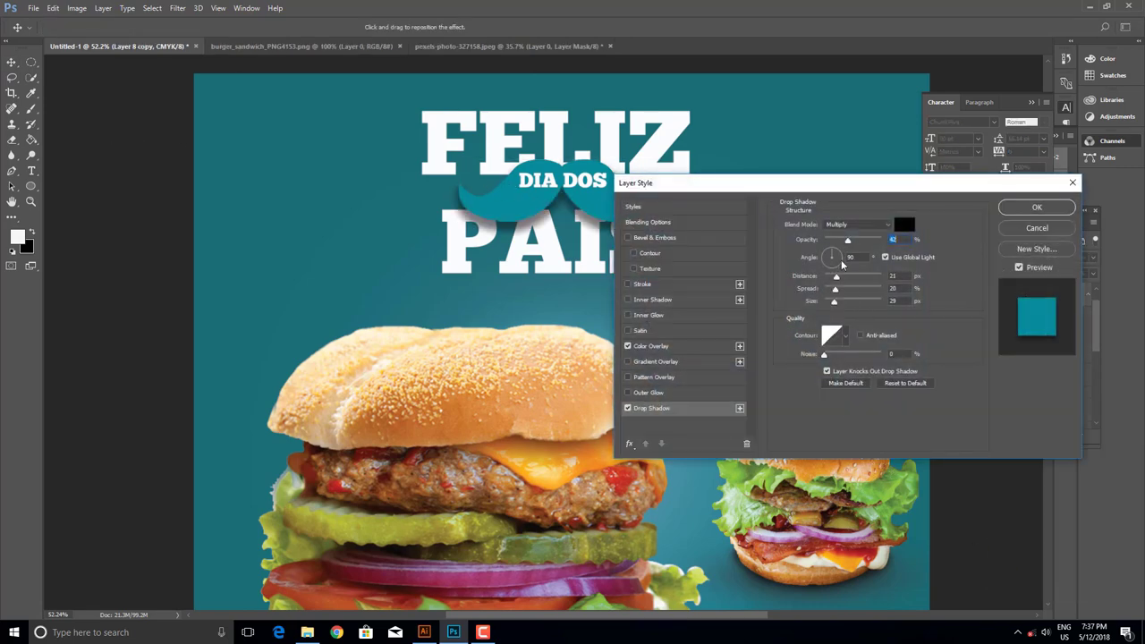
{"action": "left_click_drag", "start_coordinate": [836, 278], "coordinate": [826, 292]}
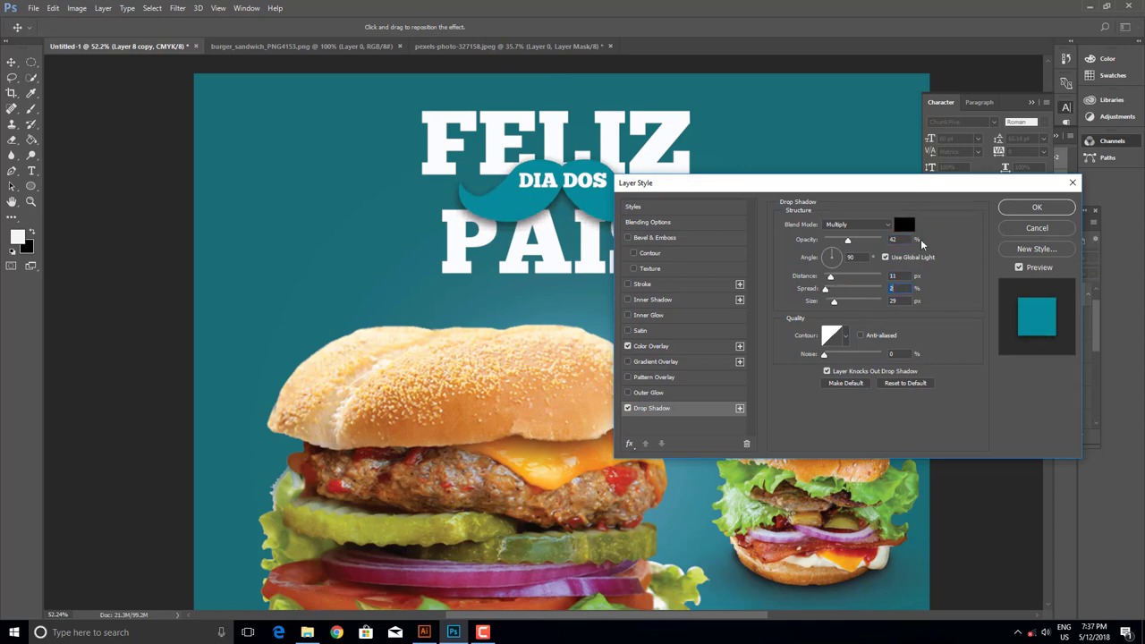
{"action": "left_click", "coordinate": [1037, 207]}
{"action": "left_click", "coordinate": [136, 191]}
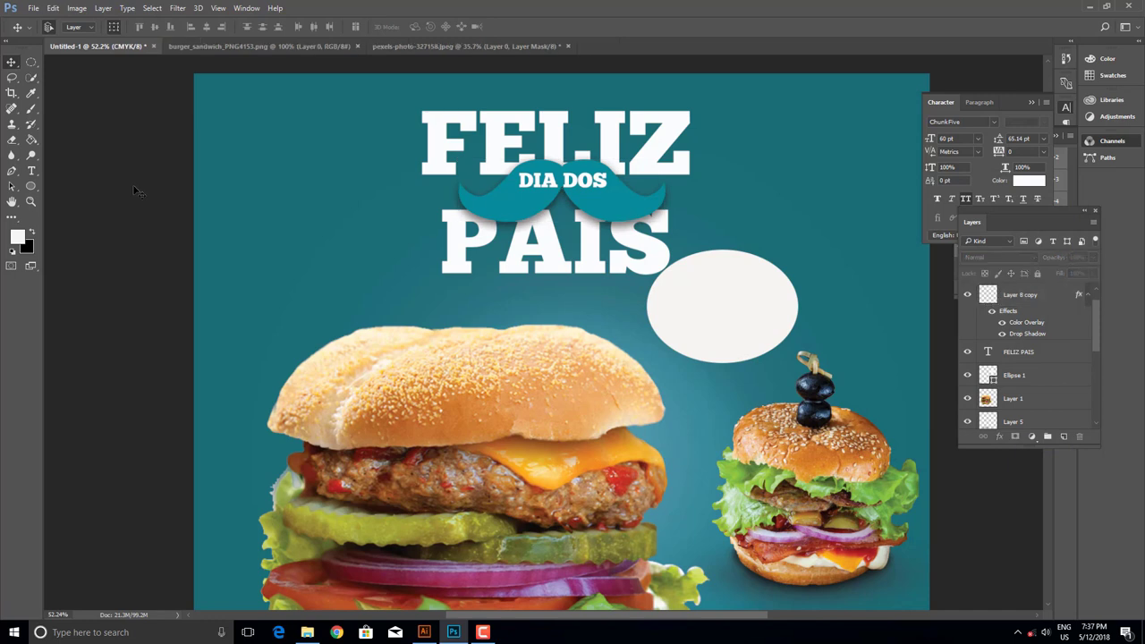
{"action": "left_click", "coordinate": [716, 307]}
- Nudge the oval down-left and draw a curved tail path on a new layer
{"action": "left_click_drag", "start_coordinate": [716, 307], "coordinate": [706, 319]}
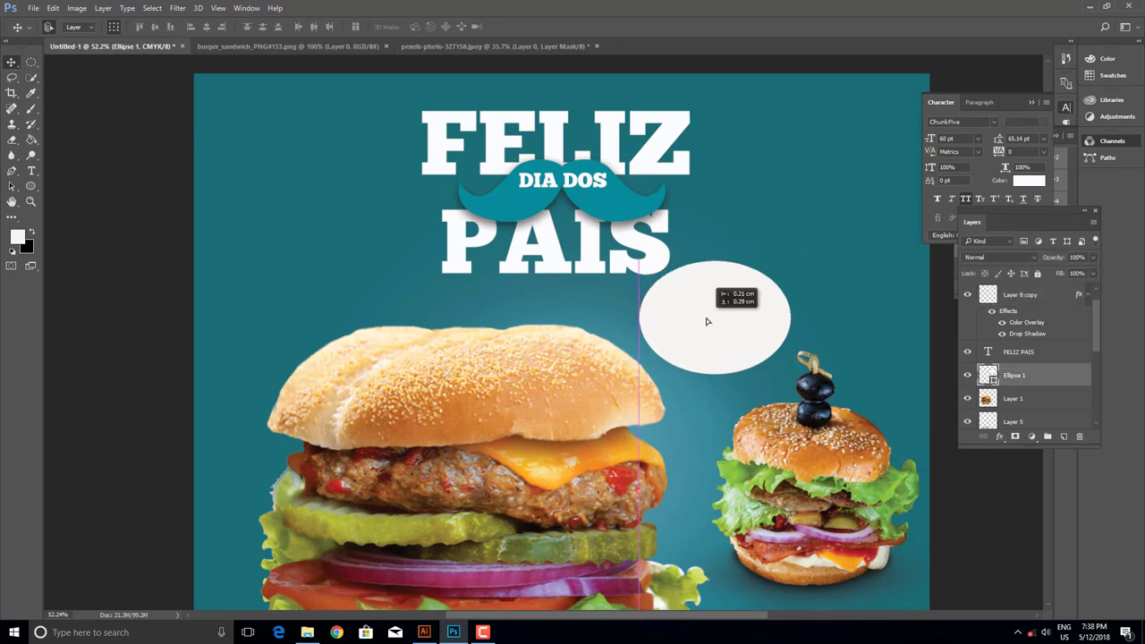
{"action": "key", "text": "ctrl+shift+alt+n"}
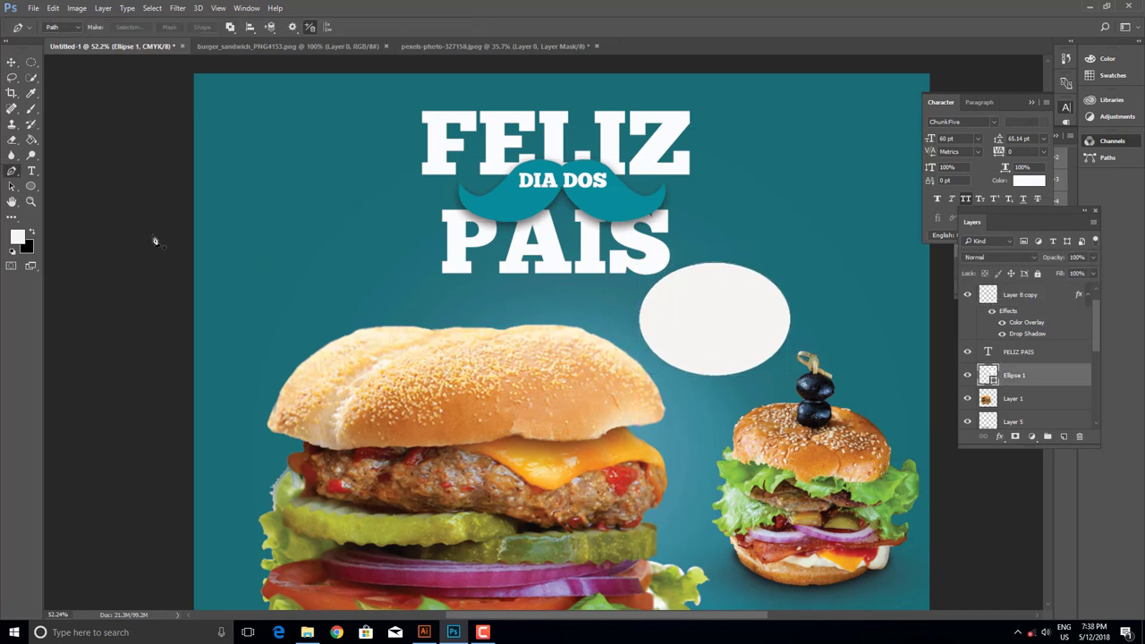
{"action": "left_click", "coordinate": [11, 170]}
{"action": "scroll", "coordinate": [739, 356], "scroll_direction": "up", "scroll_amount": 2}
{"action": "left_click_drag", "start_coordinate": [737, 350], "coordinate": [789, 383]}
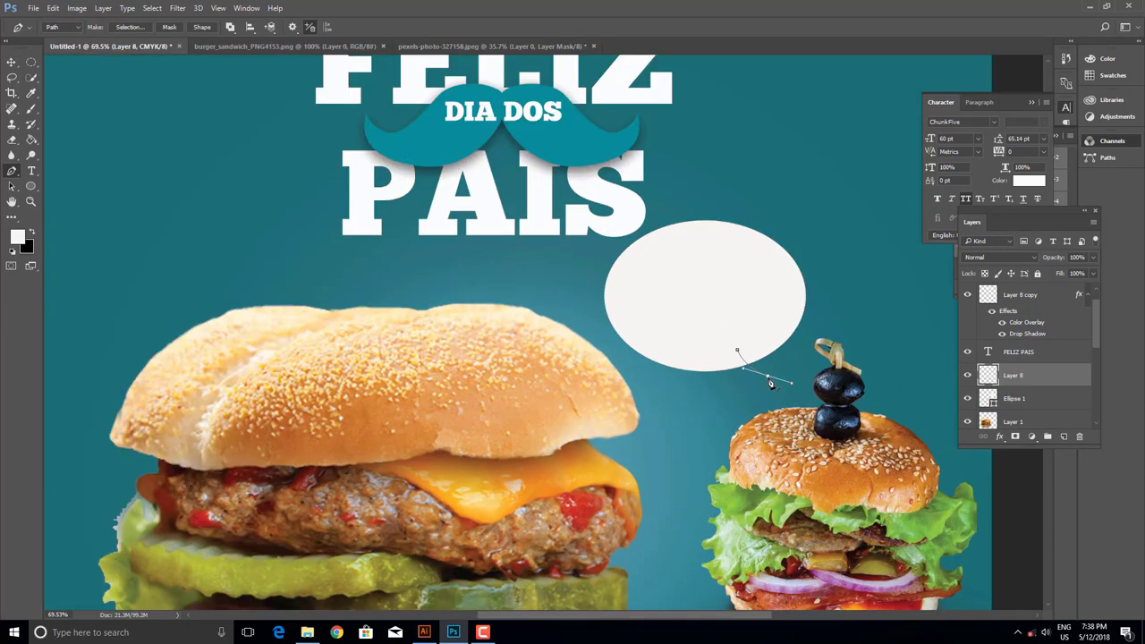
{"action": "left_click_drag", "start_coordinate": [719, 359], "coordinate": [697, 334]}
- Turn the tail path into a selection and fill it with white
{"action": "right_click", "coordinate": [736, 356]}
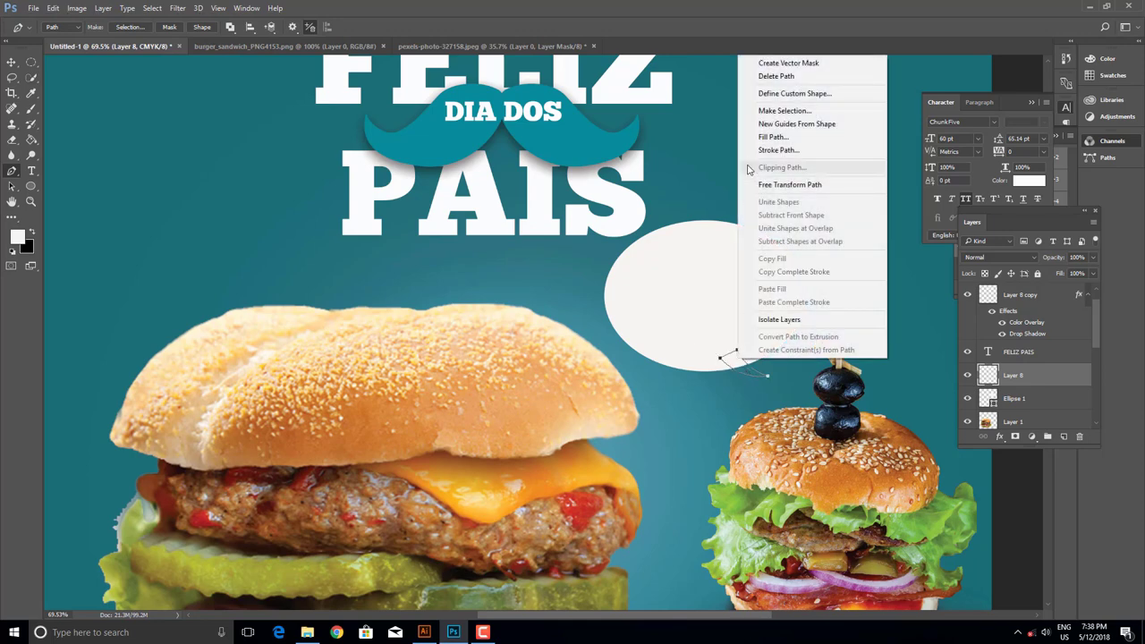
{"action": "left_click", "coordinate": [784, 110]}
{"action": "left_click", "coordinate": [639, 185]}
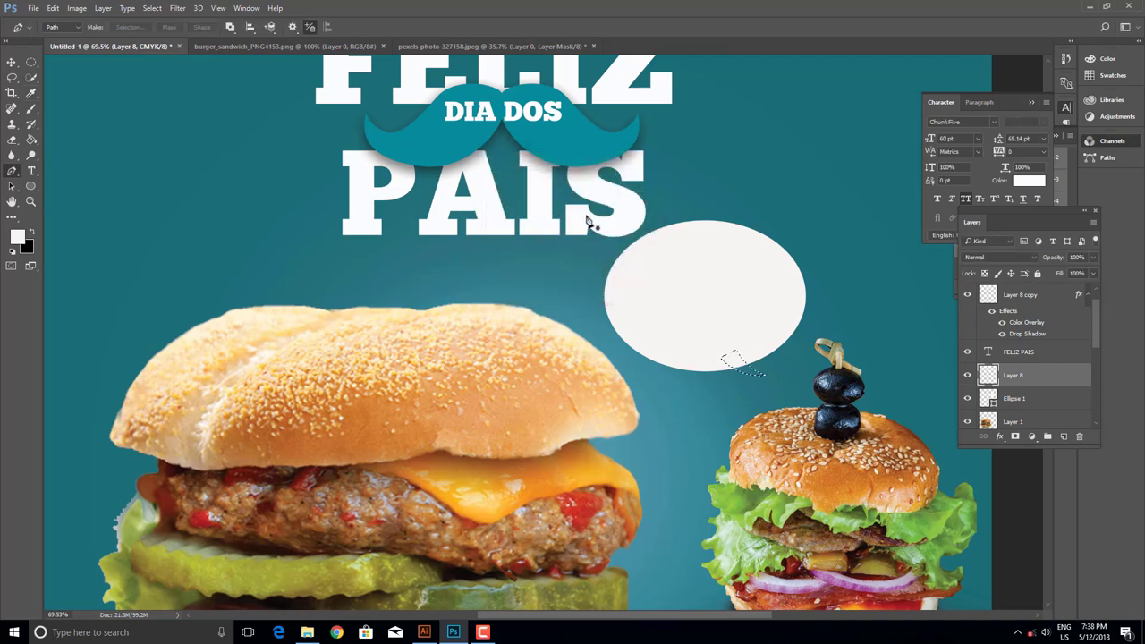
{"action": "key", "text": "g"}
{"action": "left_click", "coordinate": [732, 359]}
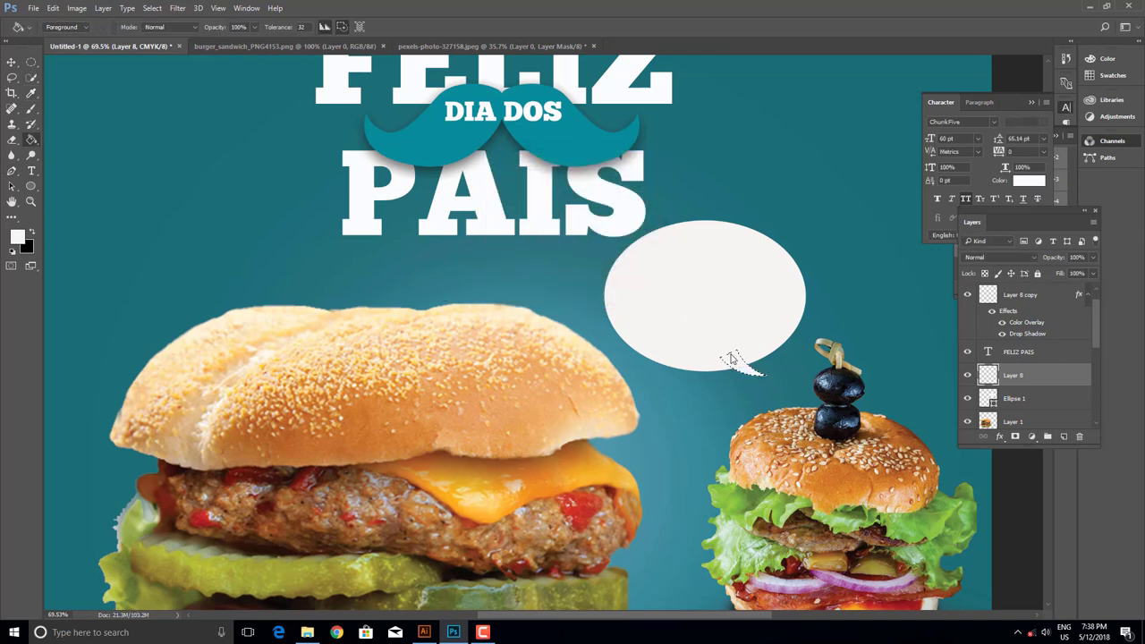
{"action": "key", "text": "ctrl+d"}
{"action": "key", "text": "v"}
- Position the white tail down-right at the oval's lower edge
{"action": "left_click_drag", "start_coordinate": [750, 369], "coordinate": [757, 379]}
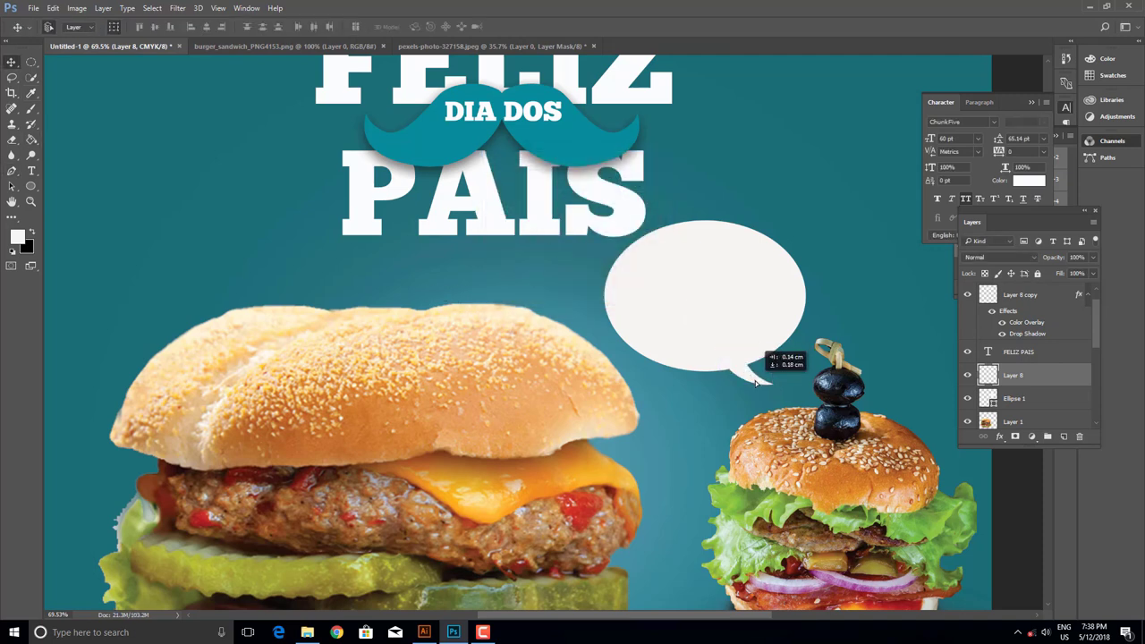
{"action": "left_click", "coordinate": [716, 338]}
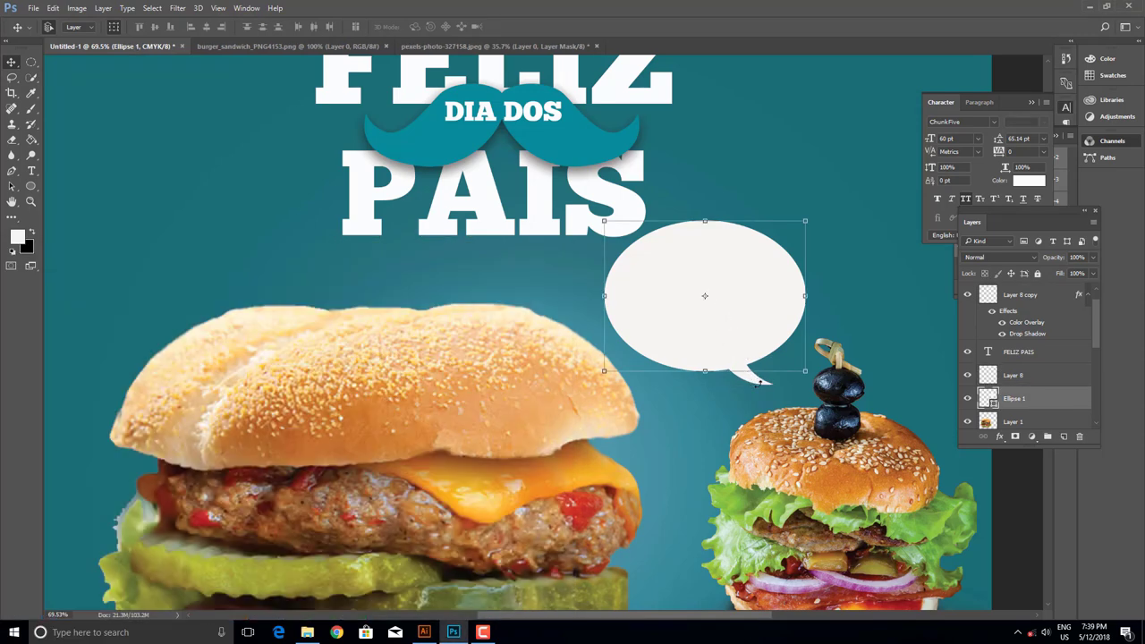
{"action": "left_click_drag", "start_coordinate": [759, 383], "coordinate": [771, 389]}
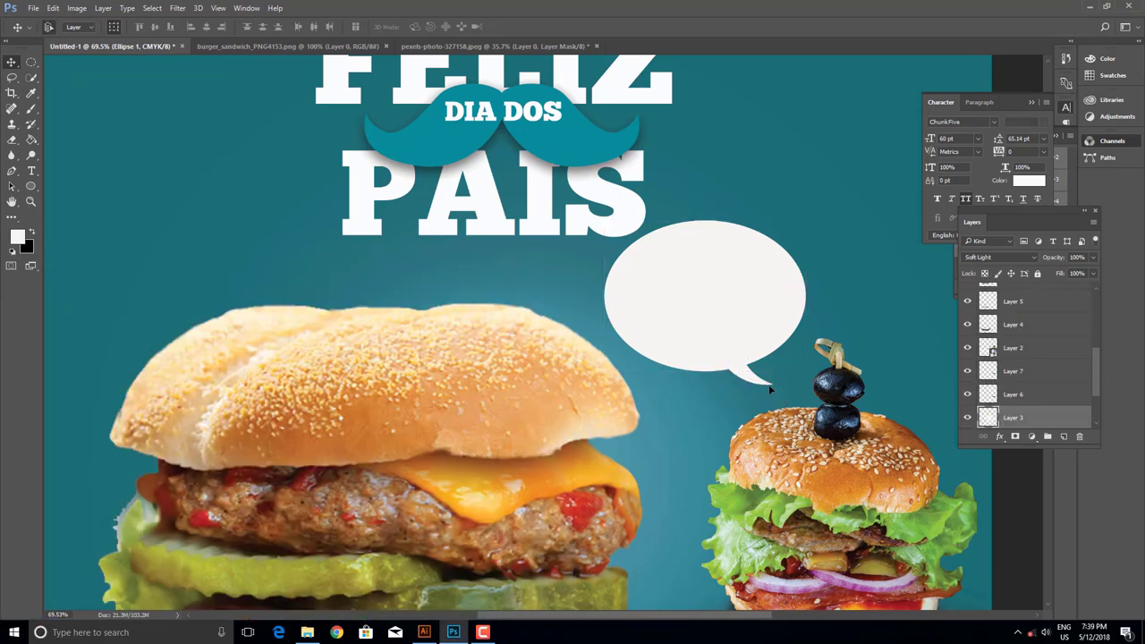
- Move the speech bubble slightly down-right
{"action": "left_click", "coordinate": [723, 317]}
{"action": "left_click_drag", "start_coordinate": [731, 302], "coordinate": [735, 320]}
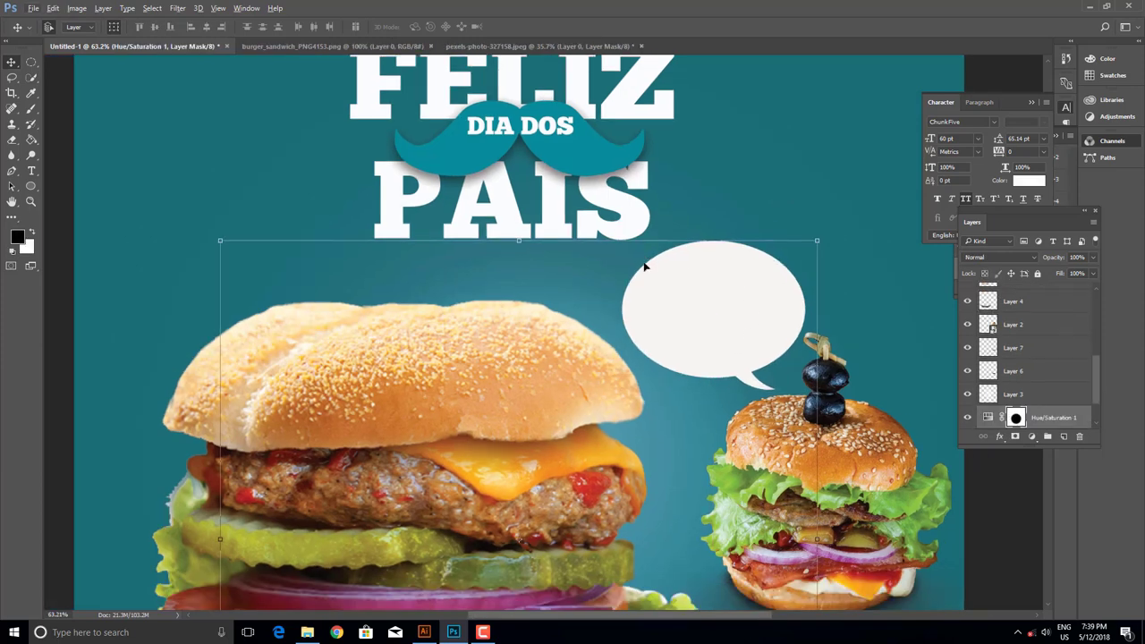
{"action": "scroll", "coordinate": [644, 266], "scroll_direction": "right", "scroll_amount": 1}
- Add a 16 pt Myriad Pro caption beside PAIS reading 'QUANDO CRESCEREU SEMPRA VOCAE'
{"action": "key", "text": "t"}
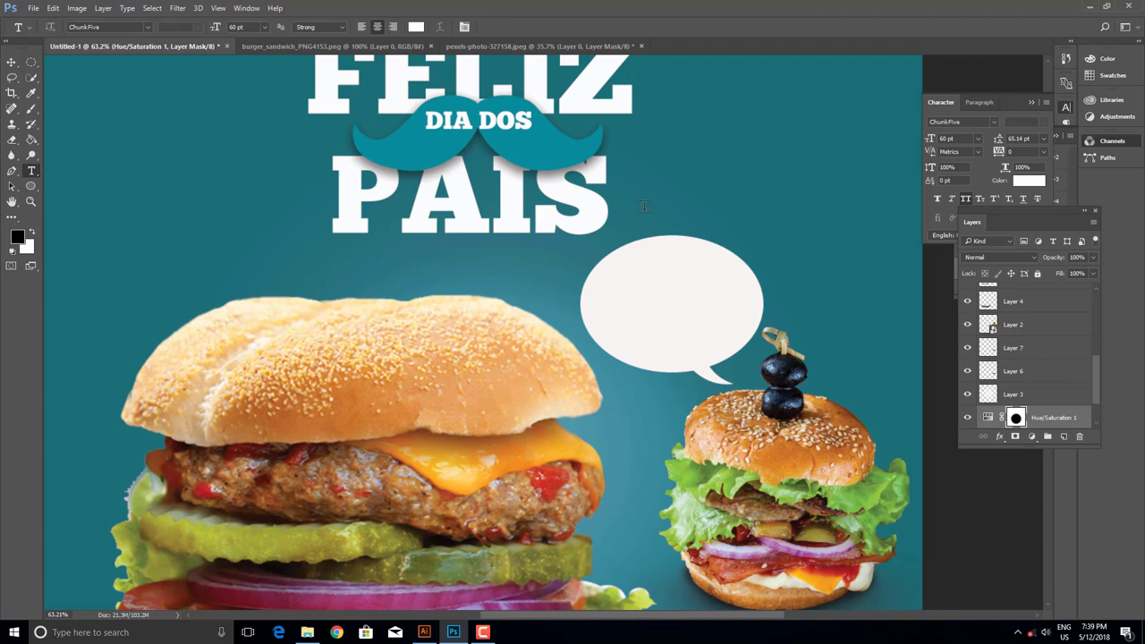
{"action": "left_click", "coordinate": [670, 204]}
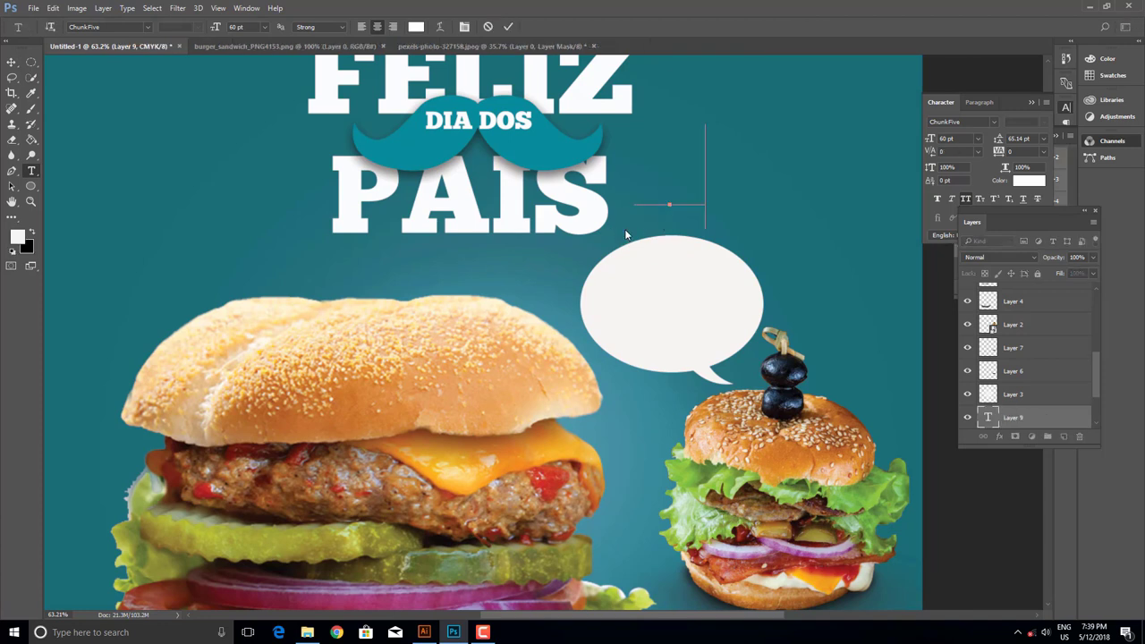
{"action": "type", "text": "Q"}
{"action": "key", "text": "ctrl+a"}
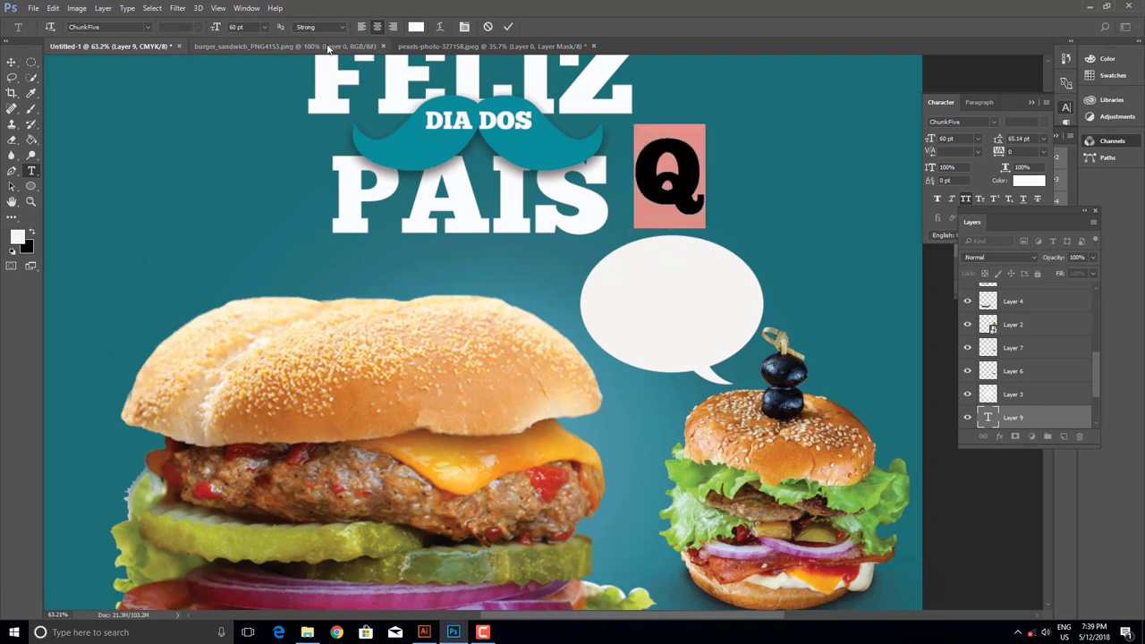
{"action": "left_click", "coordinate": [265, 27]}
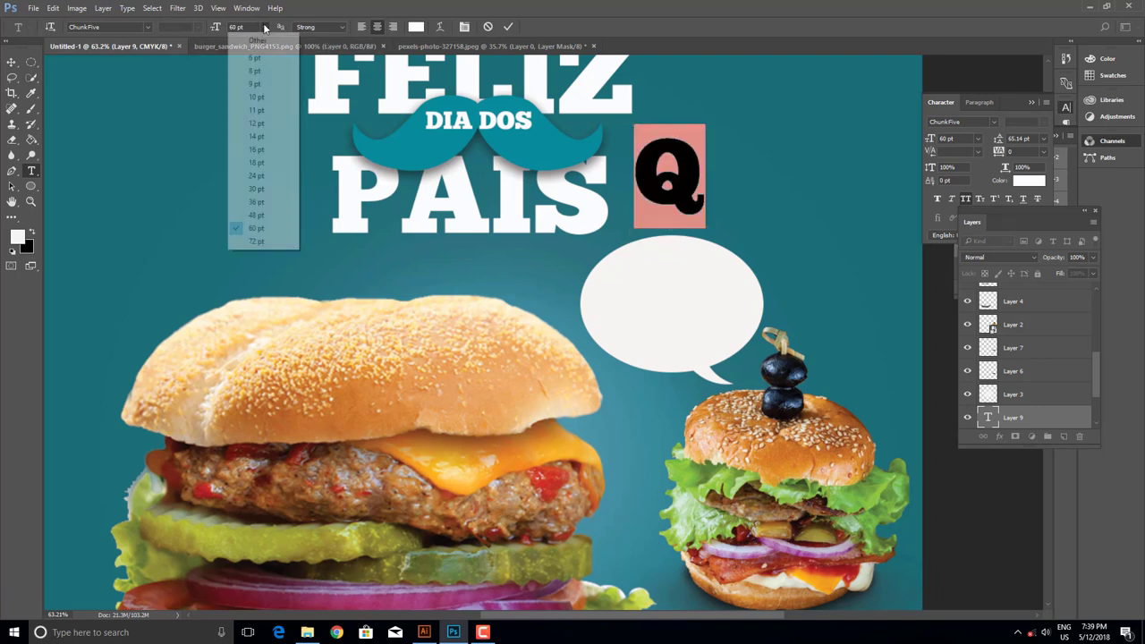
{"action": "left_click", "coordinate": [256, 149]}
{"action": "left_click", "coordinate": [111, 29]}
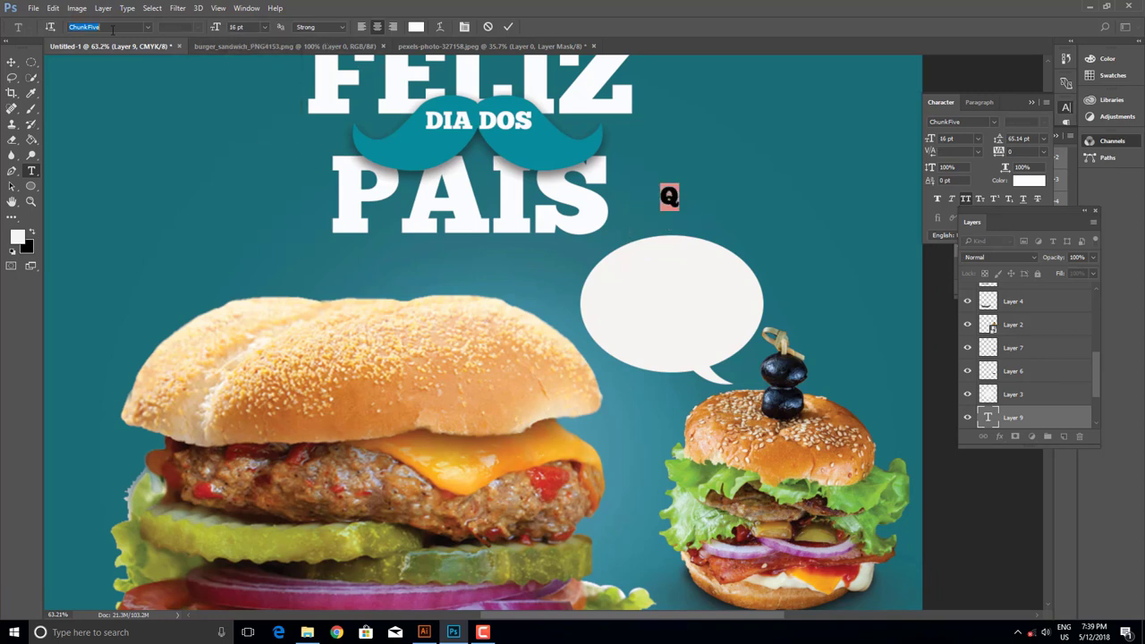
{"action": "type", "text": "Myriad Pro"}
{"action": "key", "text": "Return"}
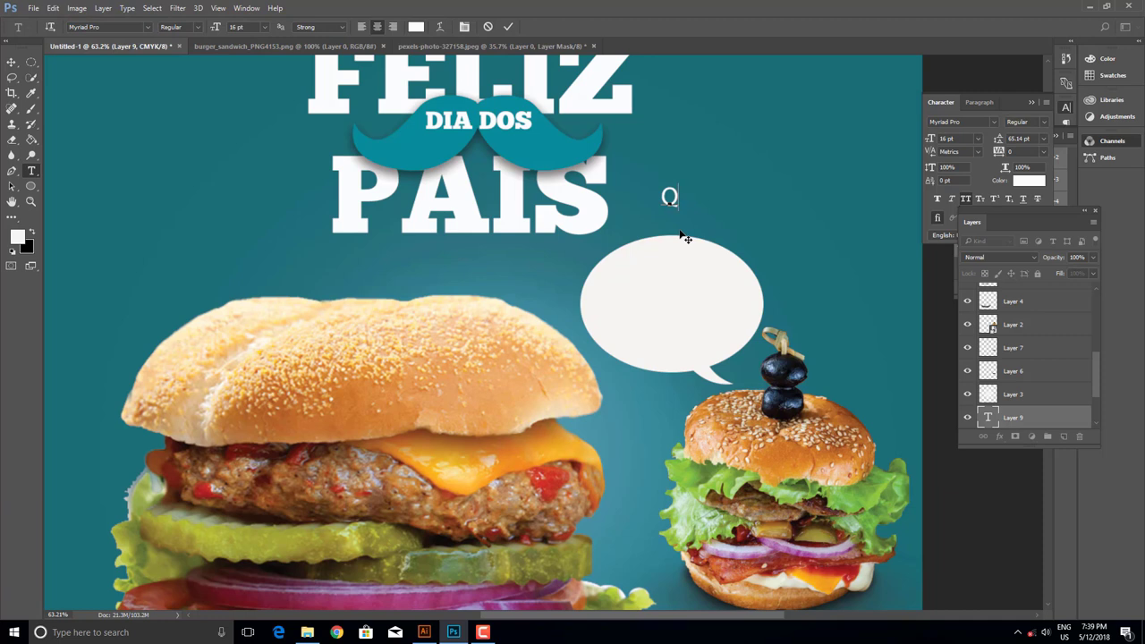
- Enter the caption 'Quando crescer quero ser iqual a voce!' with Auto leading and no stray character
{"action": "type", "text": "U"}
{"action": "type", "text": "A"}
{"action": "type", "text": "NDO"}
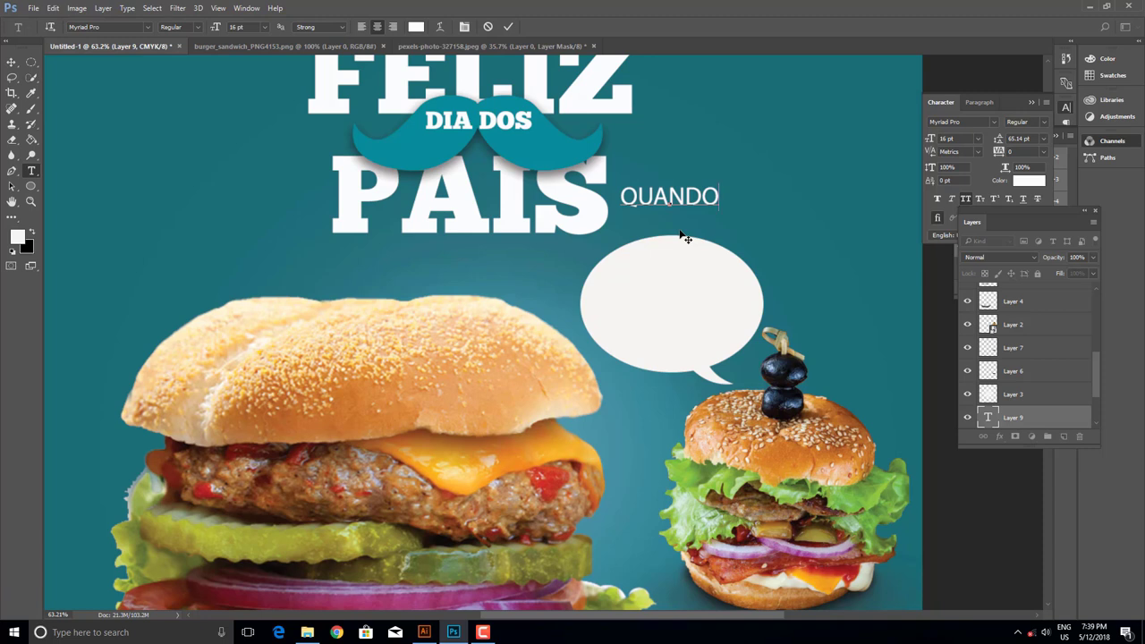
{"action": "type", "text": " CRES"}
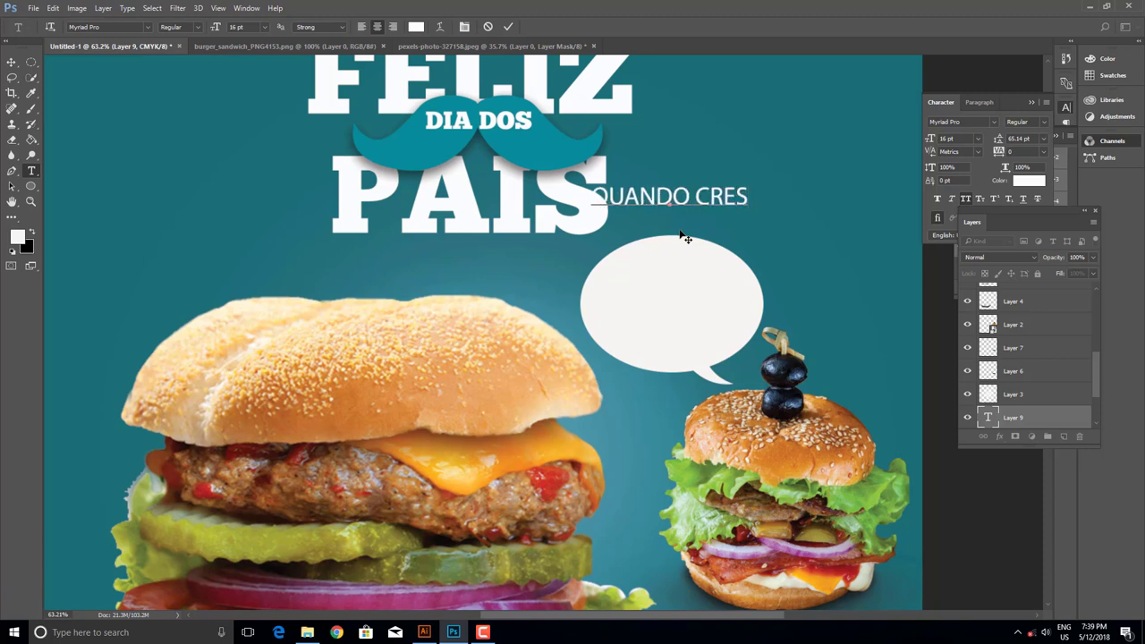
{"action": "type", "text": "CER"}
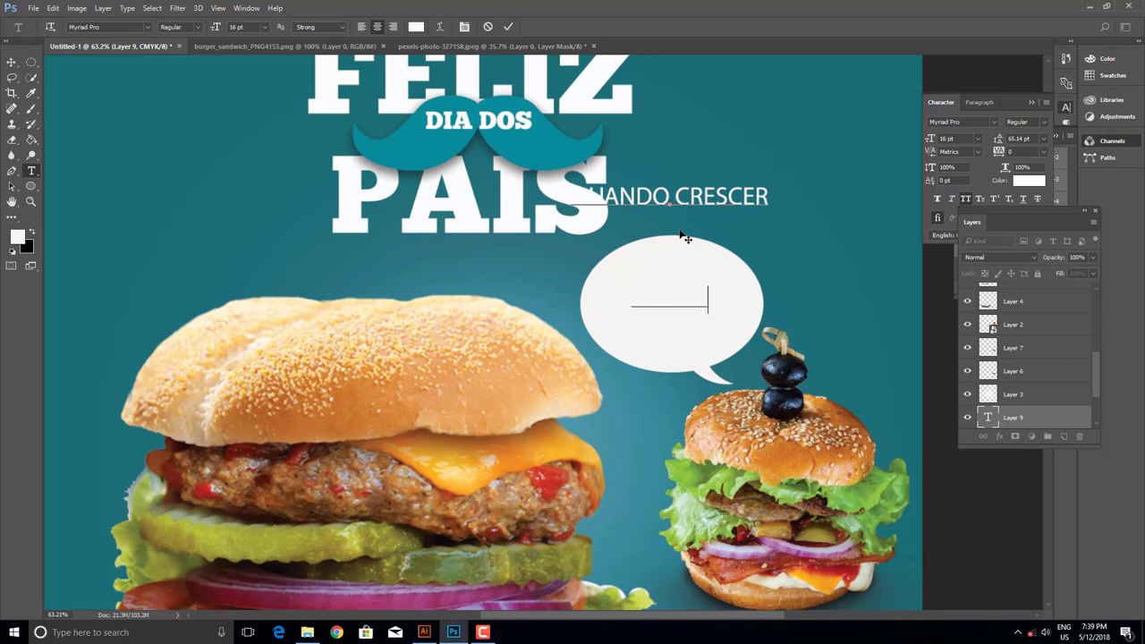
- Add a 16 pt Myriad Pro caption beside PAIS reading 'QUANDO CRESCEREU SEMPRA VOCAE'
- Enter the caption 'Quando crescer quero ser iqual a voce!' with Auto leading and no stray character
{"action": "type", "text": "EU S"}
{"action": "type", "text": "E"}
{"action": "type", "text": "M"}
{"action": "type", "text": "PR"}
{"action": "type", "text": "A VO"}
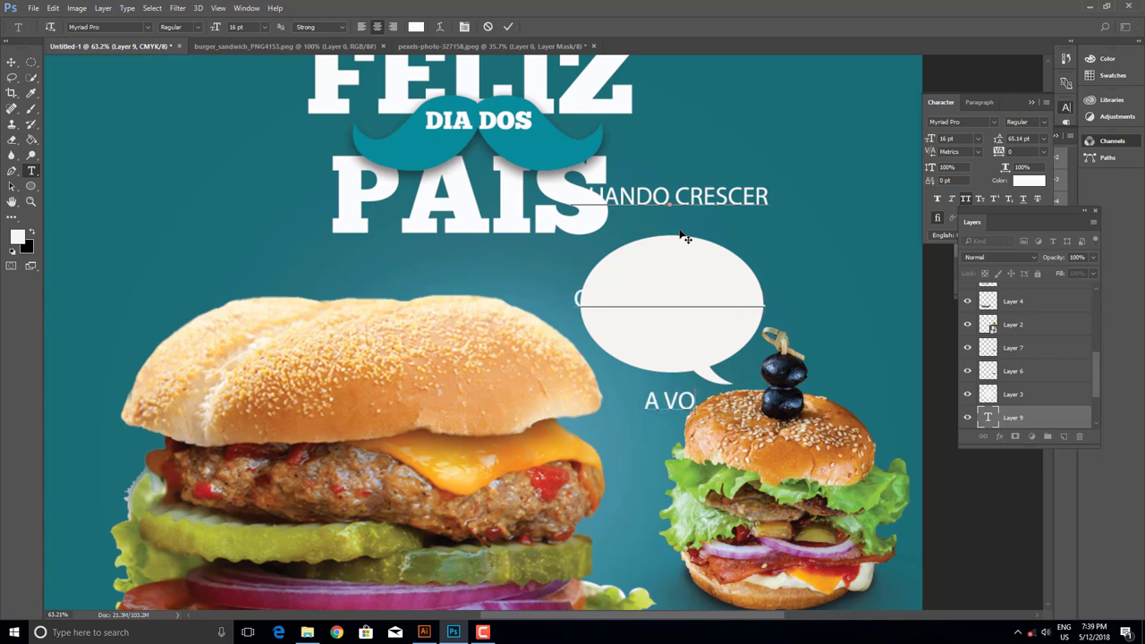
{"action": "type", "text": "C"}
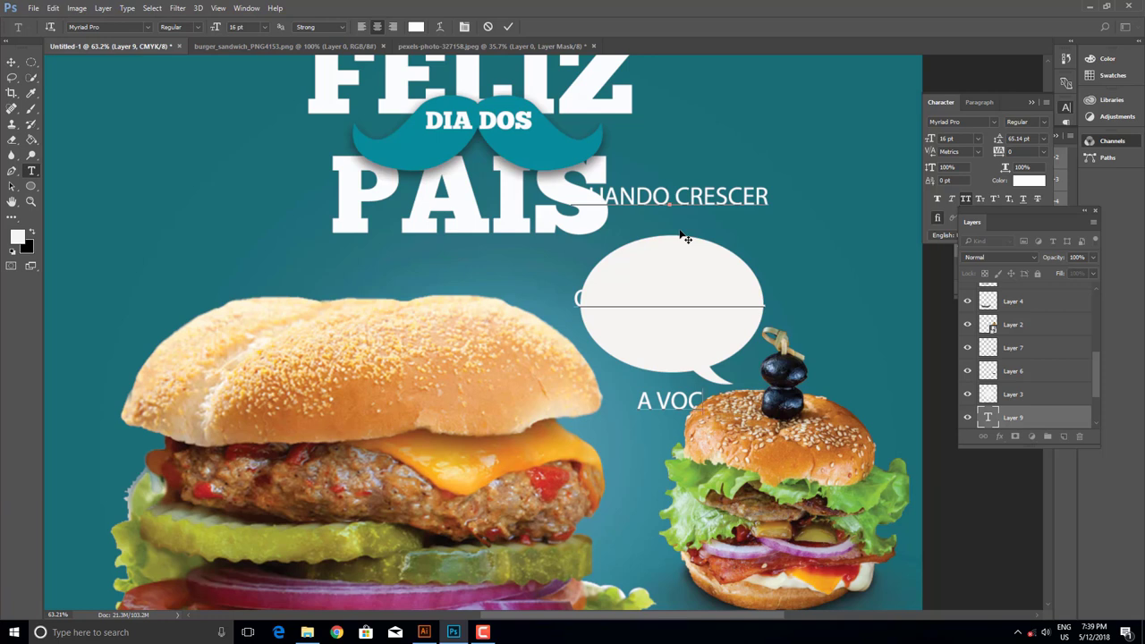
{"action": "type", "text": "AE"}
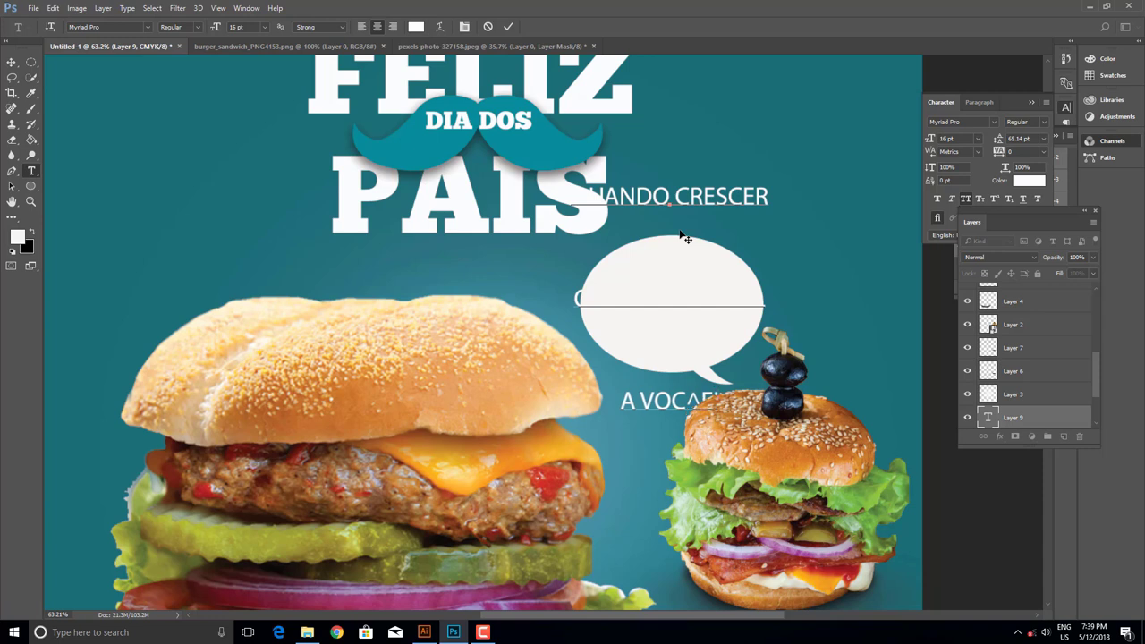
{"action": "key", "text": "ctrl+a"}
{"action": "left_click", "coordinate": [1042, 140]}
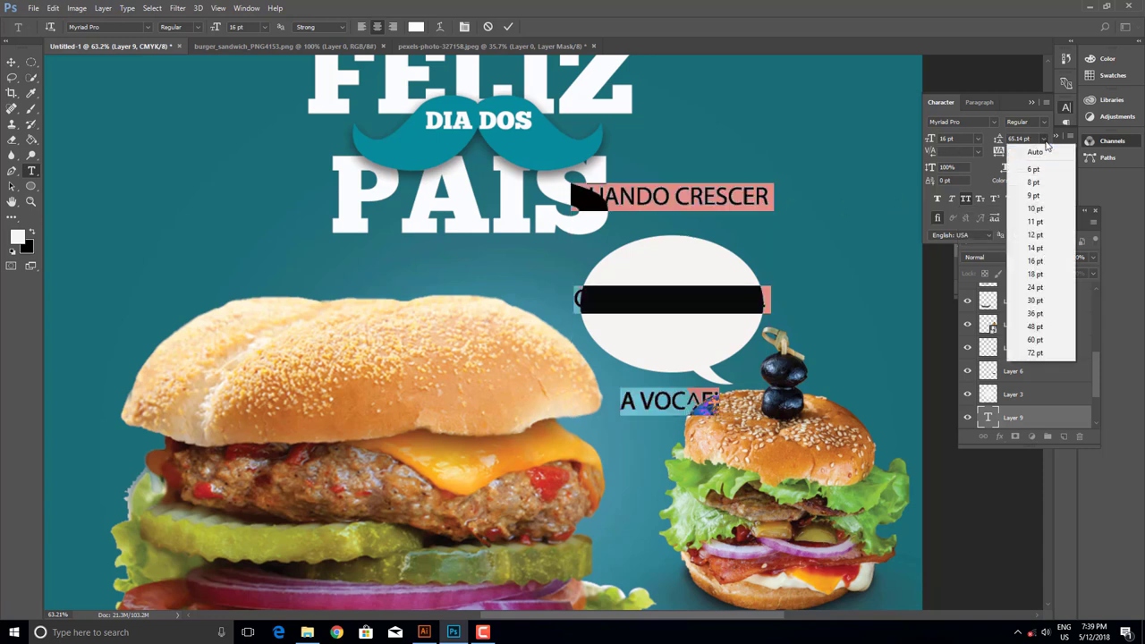
{"action": "left_click", "coordinate": [1025, 152]}
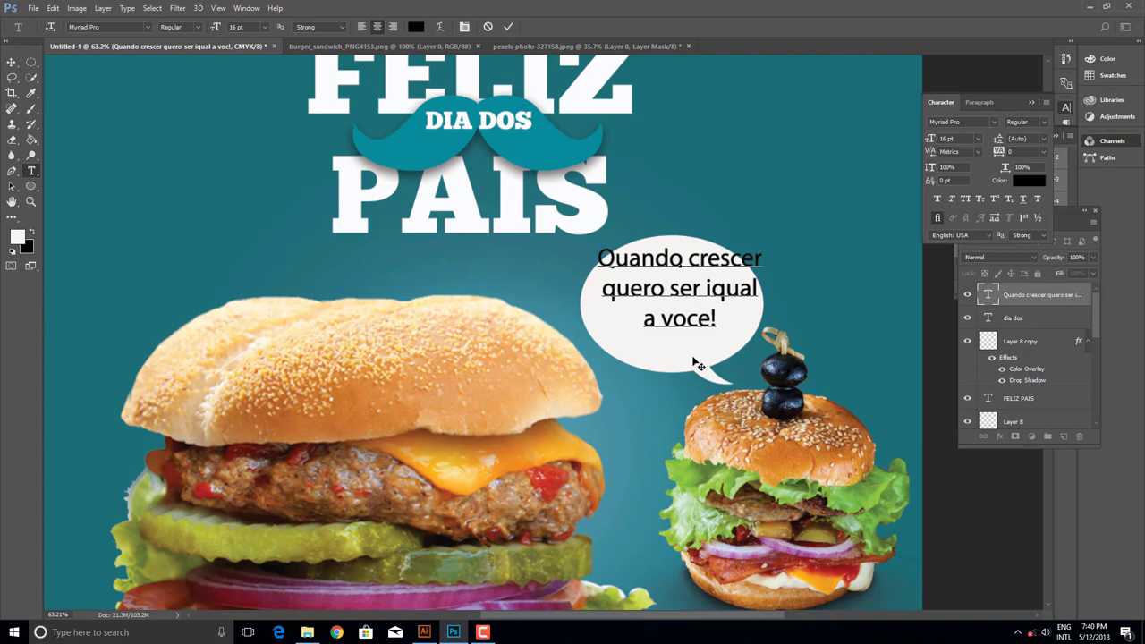
{"action": "type", "text": "^"}
{"action": "key", "text": "BackSpace"}
{"action": "left_click", "coordinate": [696, 363]}
- Move the caption lower and scale it to about 79% to fit inside the bubble
{"action": "left_click", "coordinate": [12, 62]}
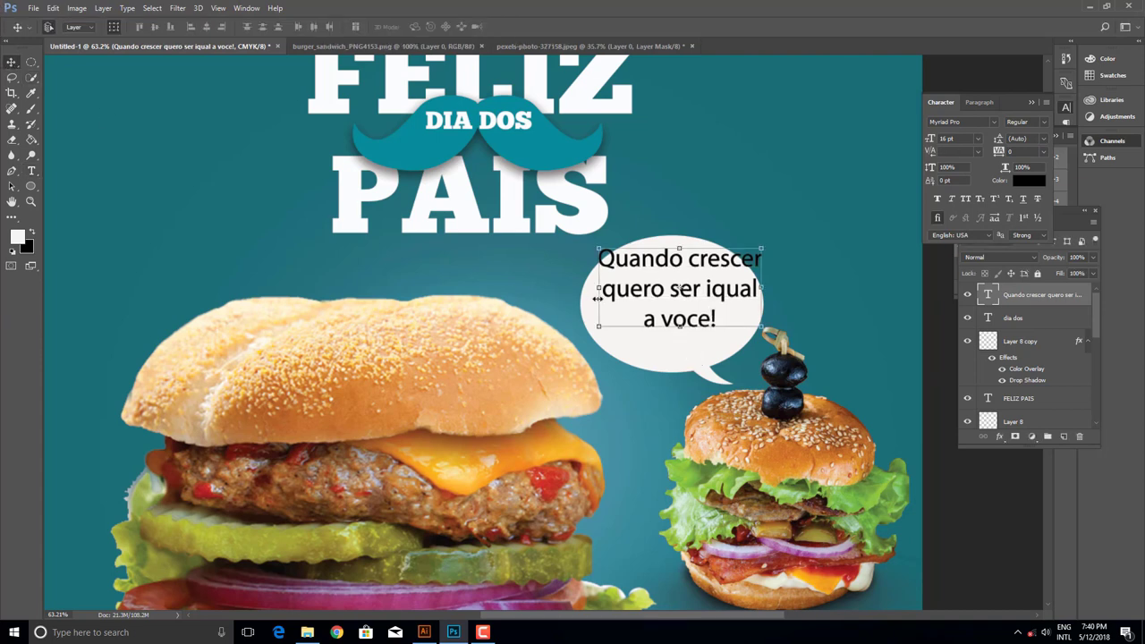
{"action": "left_click_drag", "start_coordinate": [624, 292], "coordinate": [624, 308]}
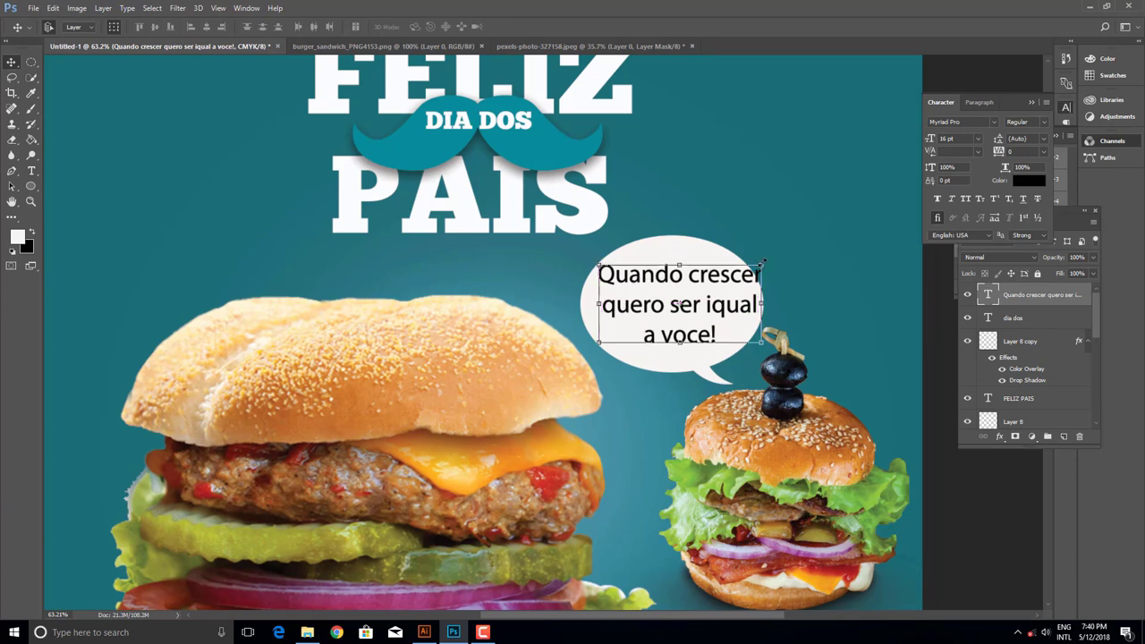
{"action": "key", "text": "ctrl+t"}
{"action": "left_click_drag", "start_coordinate": [759, 265], "coordinate": [713, 307]}
{"action": "key", "text": "Return"}
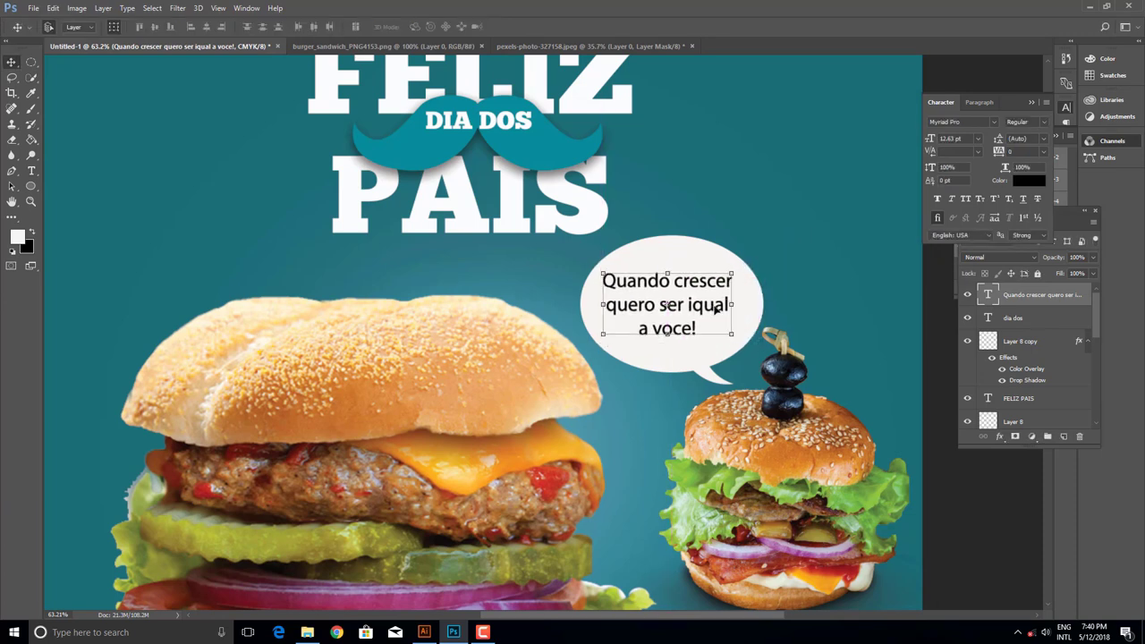
{"action": "scroll", "coordinate": [709, 307], "scroll_direction": "down", "scroll_amount": 3}
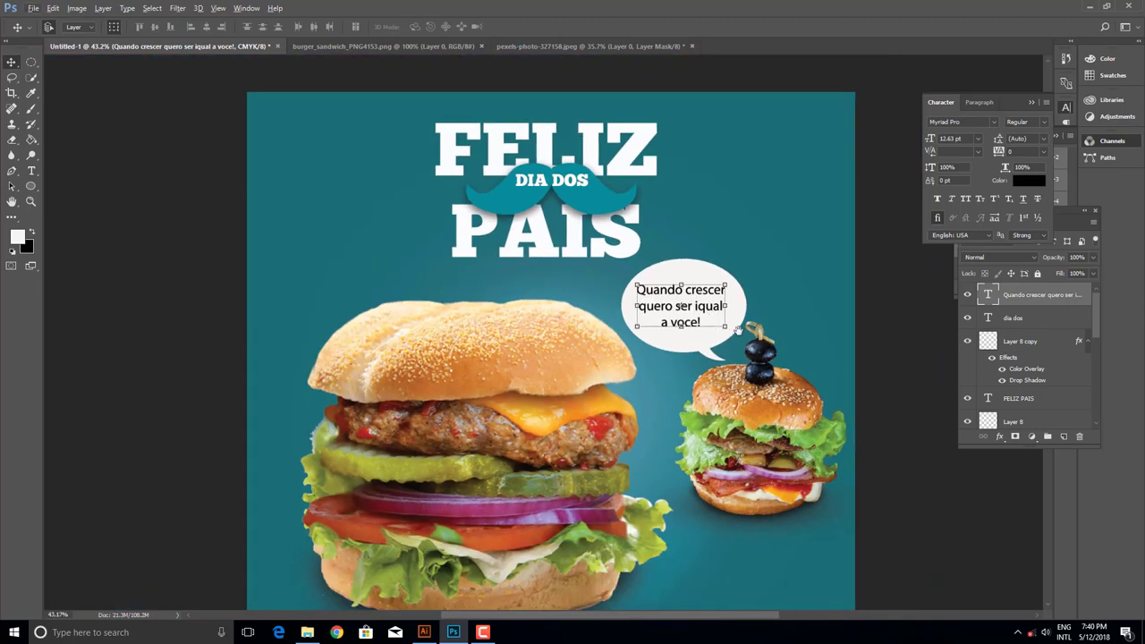
{"action": "scroll", "coordinate": [760, 340], "scroll_direction": "down", "scroll_amount": 1}
- Draw a teardrop-shaped path with the Pen tool to the left of PAIS
{"action": "left_click", "coordinate": [771, 346]}
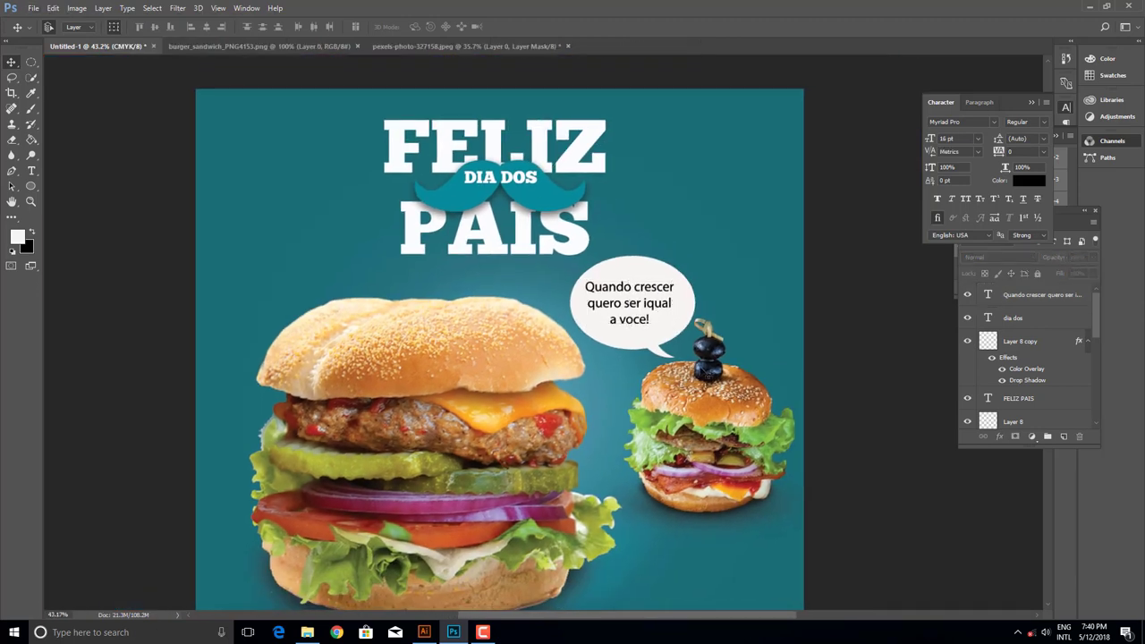
{"action": "key", "text": "p"}
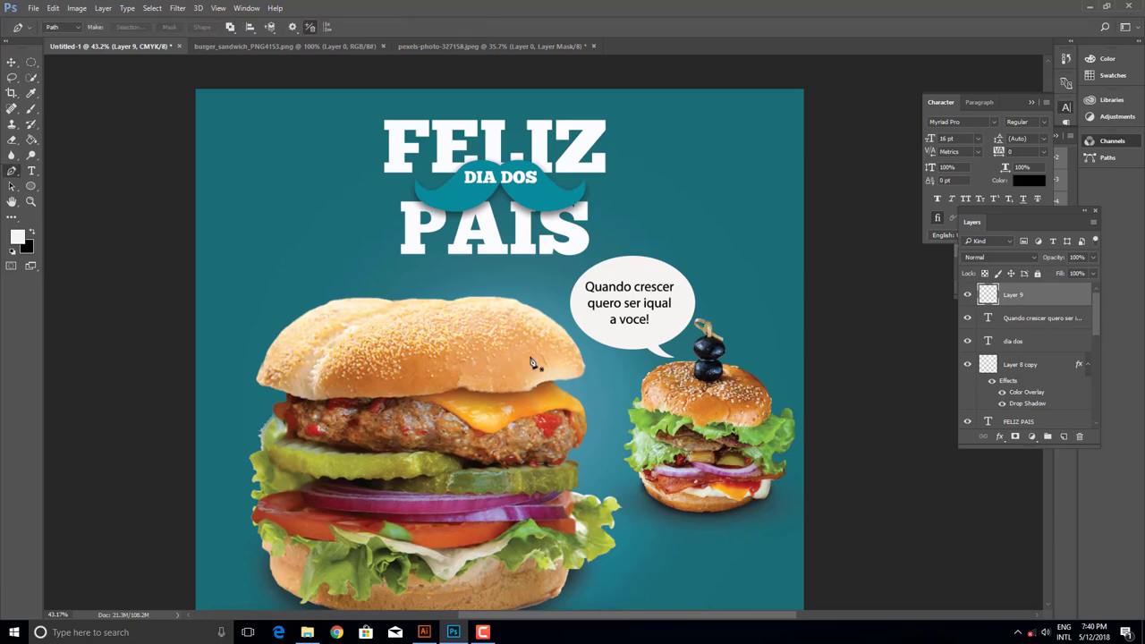
{"action": "scroll", "coordinate": [362, 260], "scroll_direction": "up", "scroll_amount": 2}
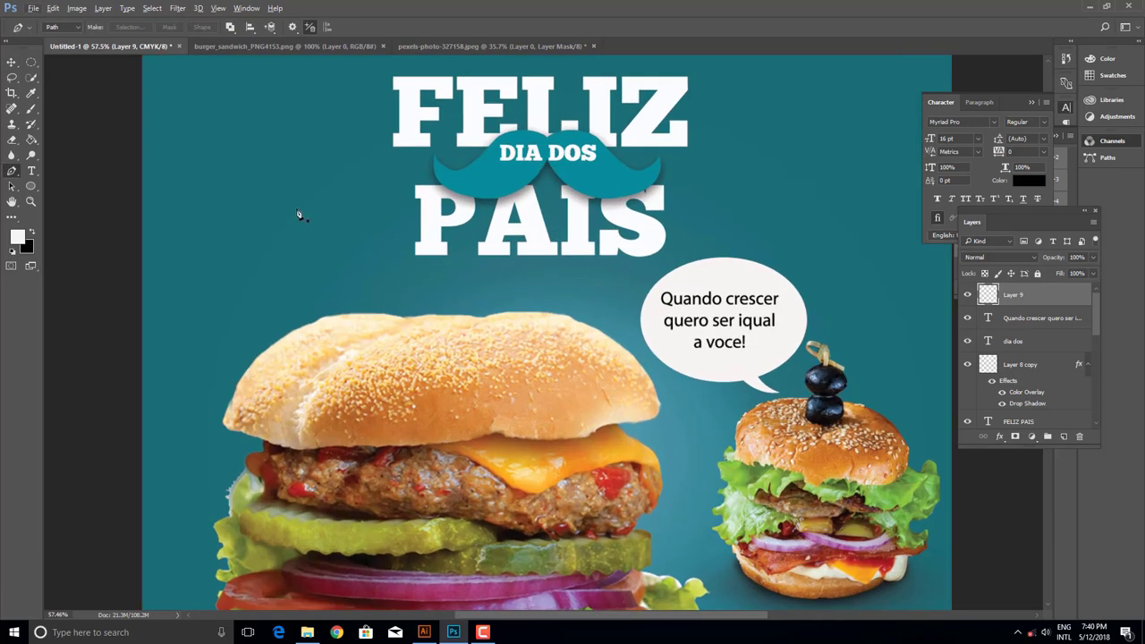
{"action": "left_click", "coordinate": [296, 208]}
{"action": "left_click_drag", "start_coordinate": [337, 219], "coordinate": [339, 240]}
{"action": "left_click", "coordinate": [350, 262]}
{"action": "left_click_drag", "start_coordinate": [292, 185], "coordinate": [290, 179]}
- Turn the drop path into a selection and fill it white
{"action": "right_click", "coordinate": [313, 203]}
{"action": "left_click", "coordinate": [357, 238]}
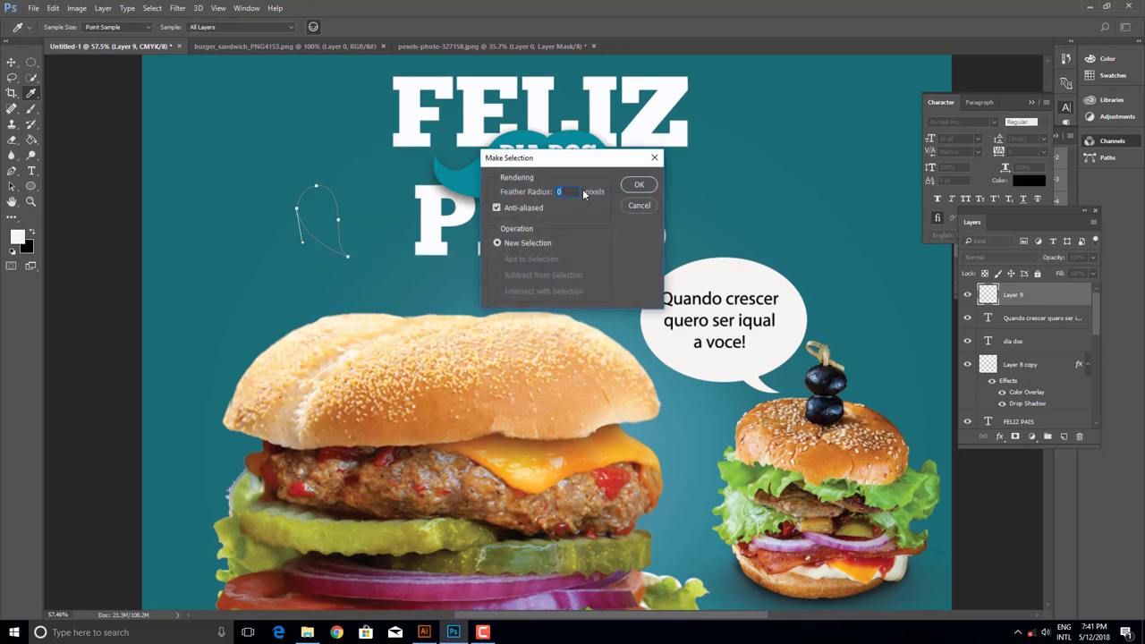
{"action": "left_click", "coordinate": [639, 184]}
{"action": "key", "text": "g"}
{"action": "left_click", "coordinate": [322, 217]}
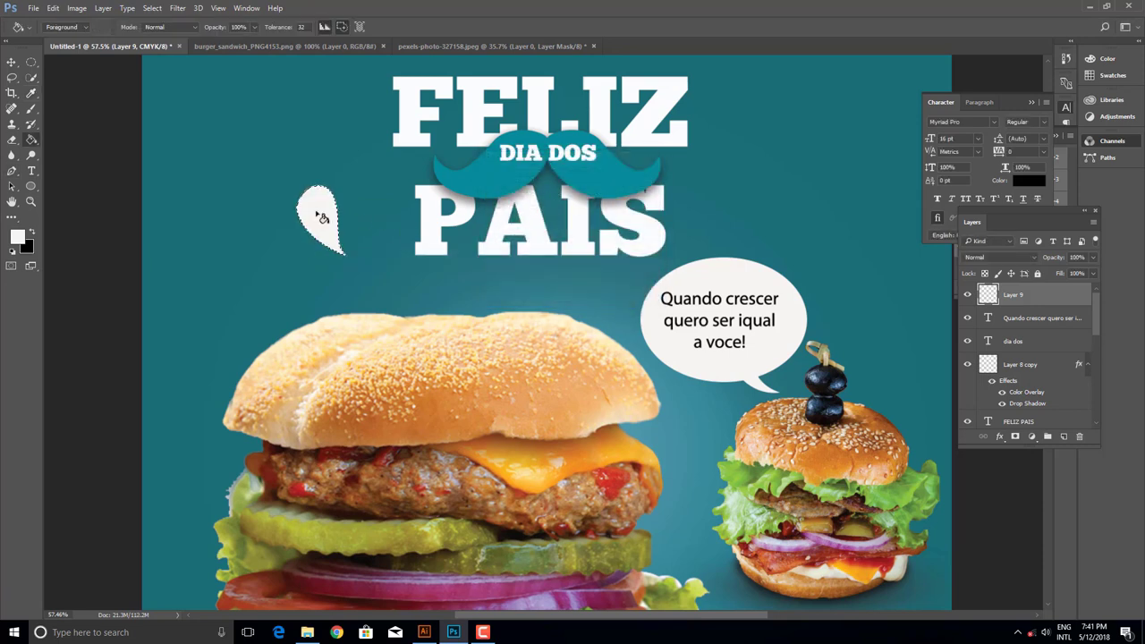
{"action": "key", "text": "ctrl+d"}
- Shrink the white drop to 66% and duplicate it into a side-by-side pair
{"action": "key", "text": "v"}
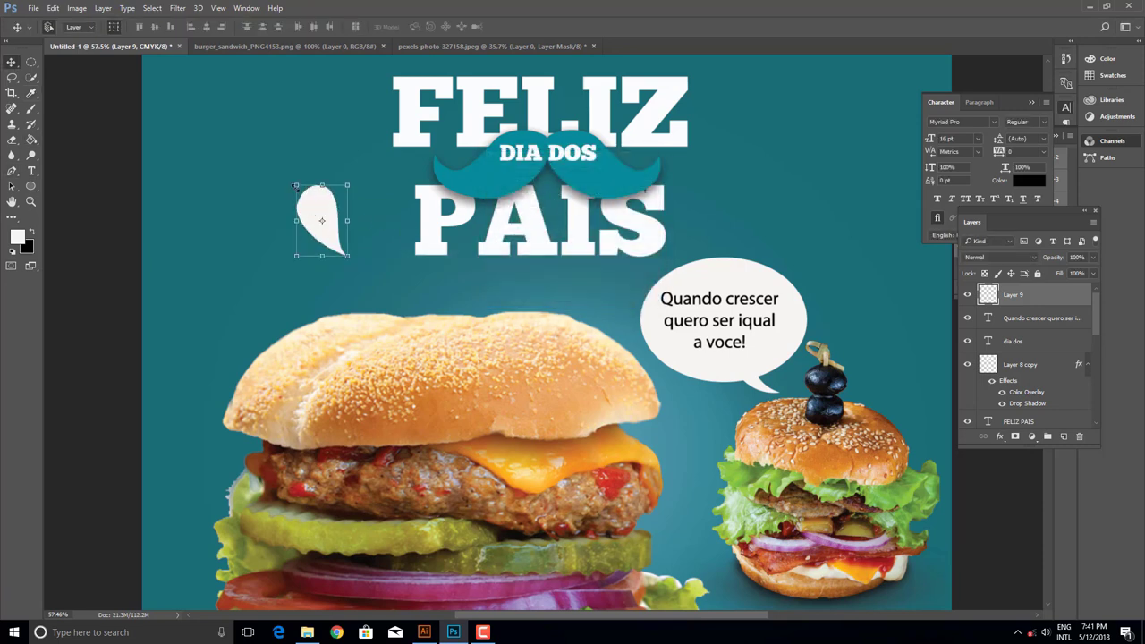
{"action": "left_click_drag", "start_coordinate": [296, 187], "coordinate": [364, 260]}
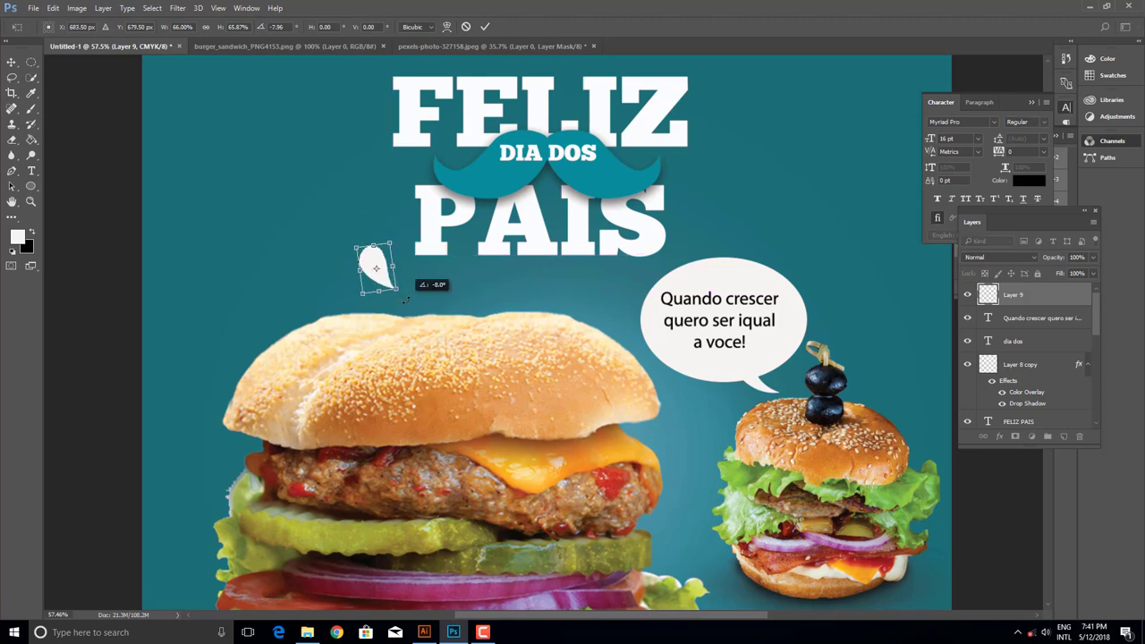
{"action": "key", "text": "Return"}
{"action": "key", "text": "ctrl+j"}
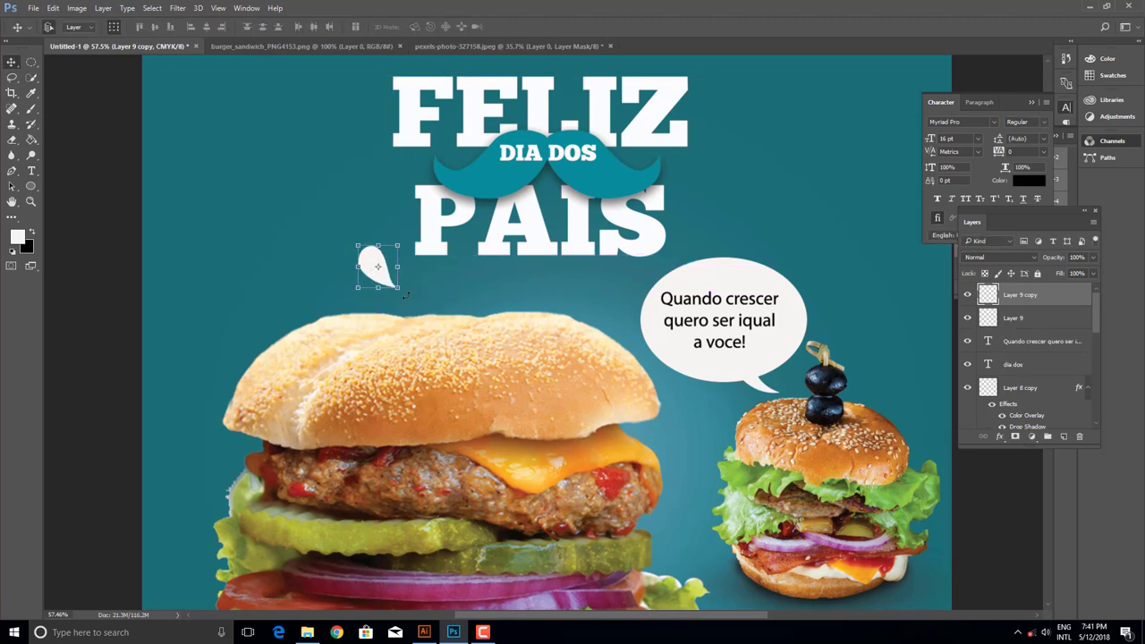
{"action": "left_click_drag", "start_coordinate": [361, 262], "coordinate": [319, 261]}
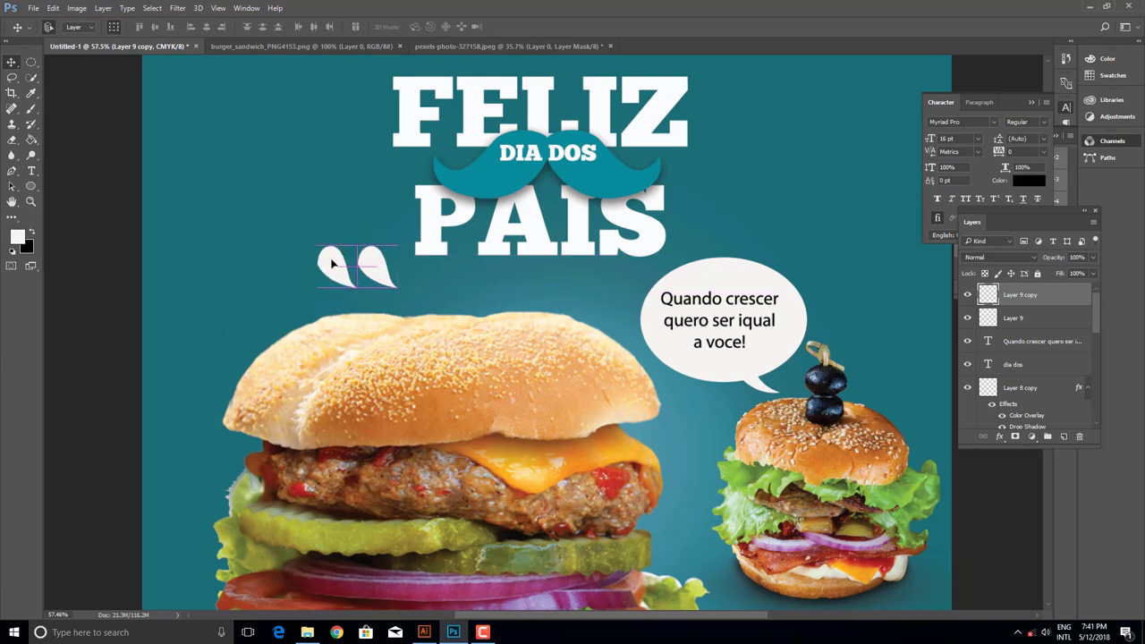
{"action": "left_click", "coordinate": [383, 276], "text": "shift"}
{"action": "left_click_drag", "start_coordinate": [318, 244], "coordinate": [313, 238]}
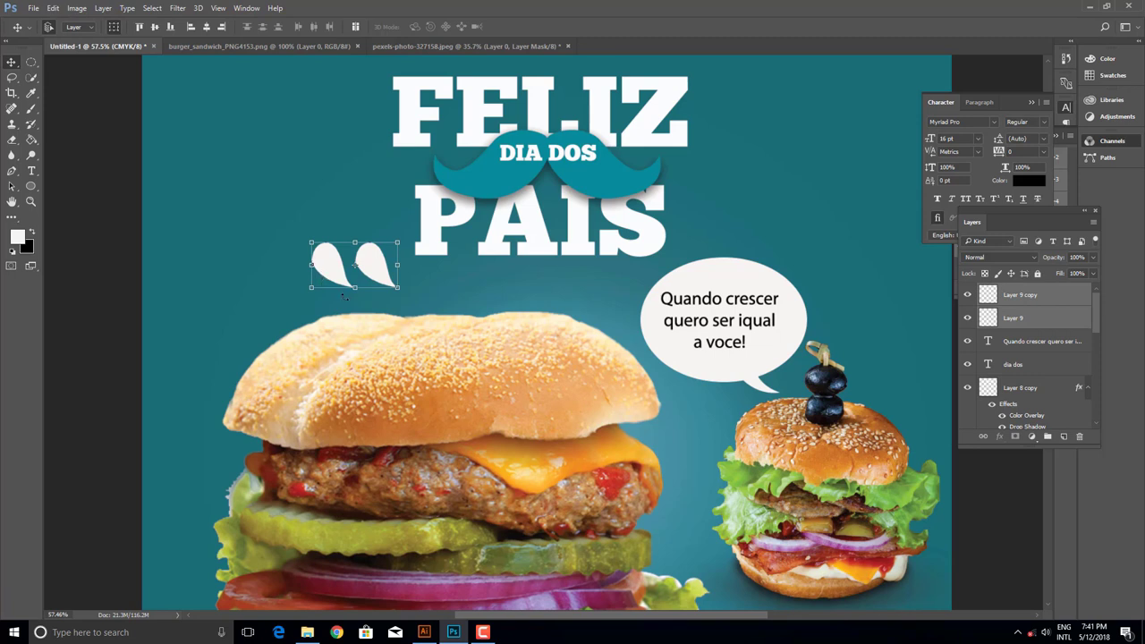
- Copy the drop pair right of the speech bubble, flipped vertically and rotated 180°
{"action": "key", "text": "ctrl+j"}
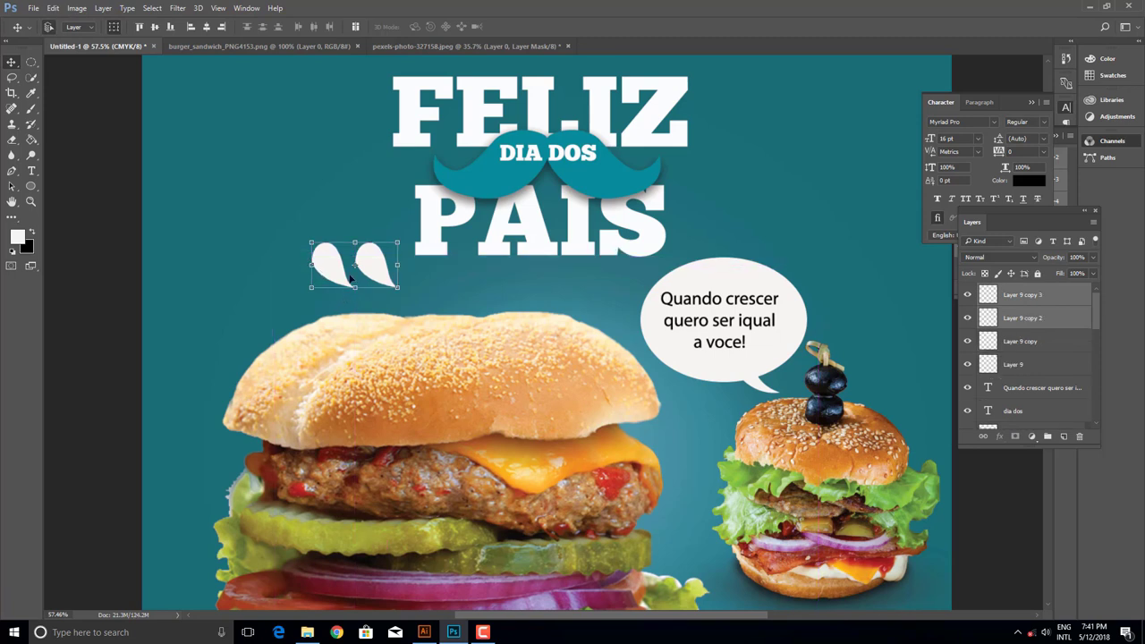
{"action": "left_click_drag", "start_coordinate": [353, 279], "coordinate": [873, 295]}
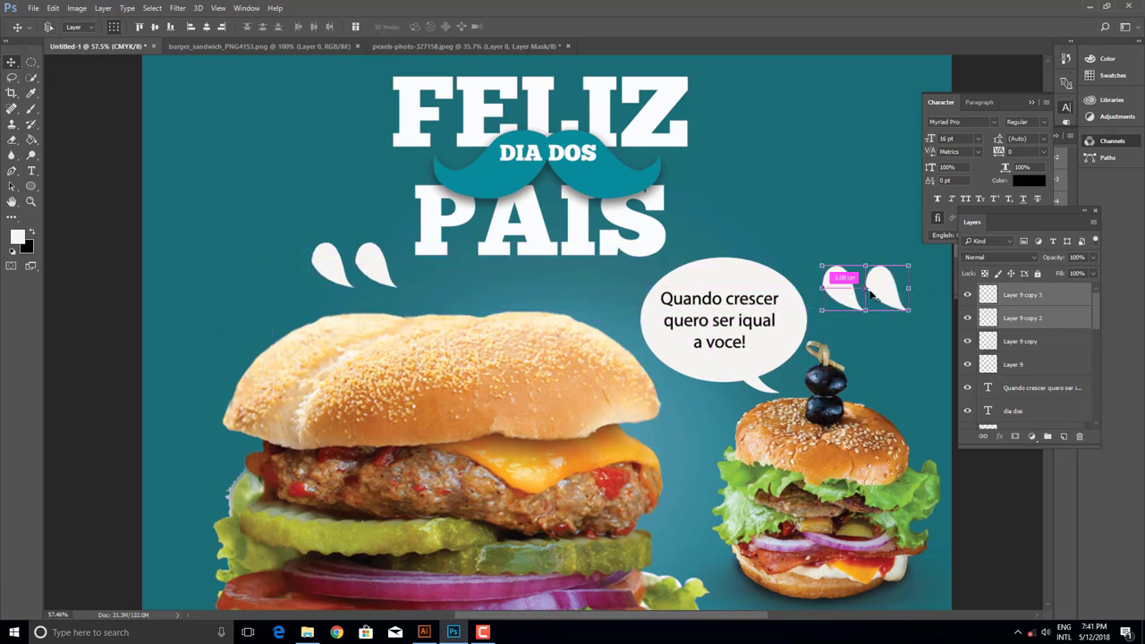
{"action": "key", "text": "ctrl+t"}
{"action": "right_click", "coordinate": [875, 286]}
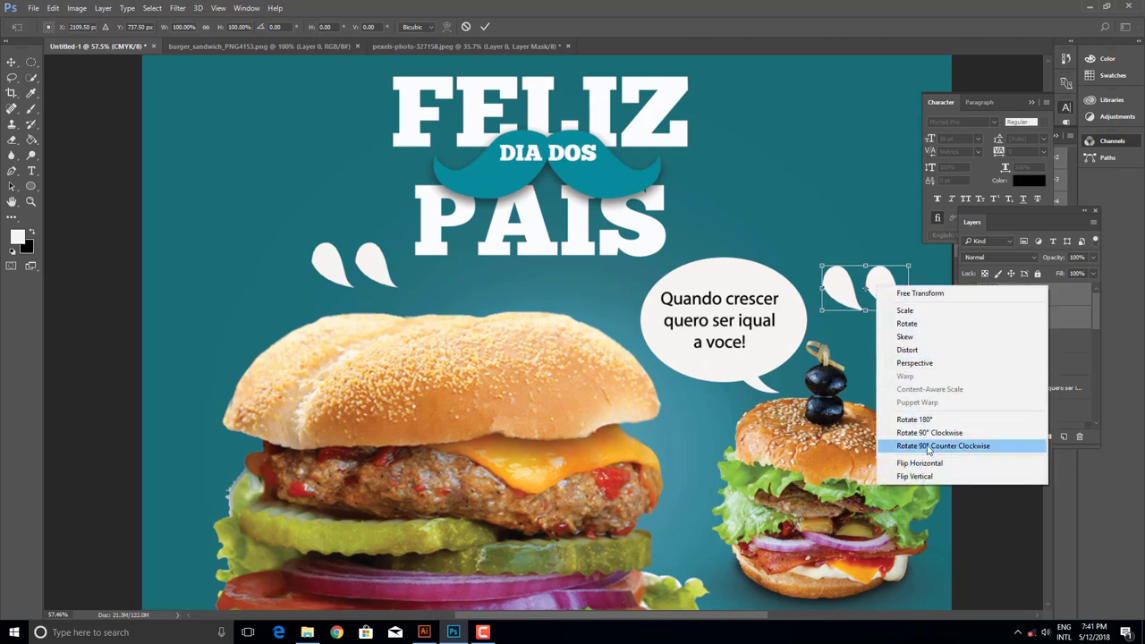
{"action": "left_click", "coordinate": [926, 476]}
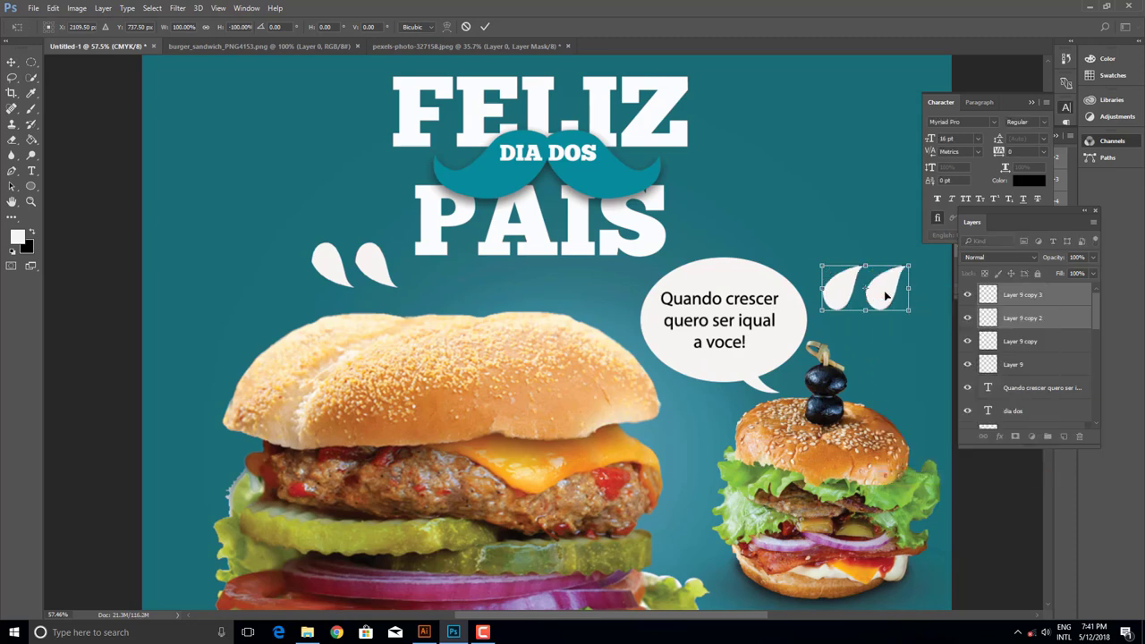
{"action": "right_click", "coordinate": [885, 295]}
{"action": "left_click", "coordinate": [921, 485]}
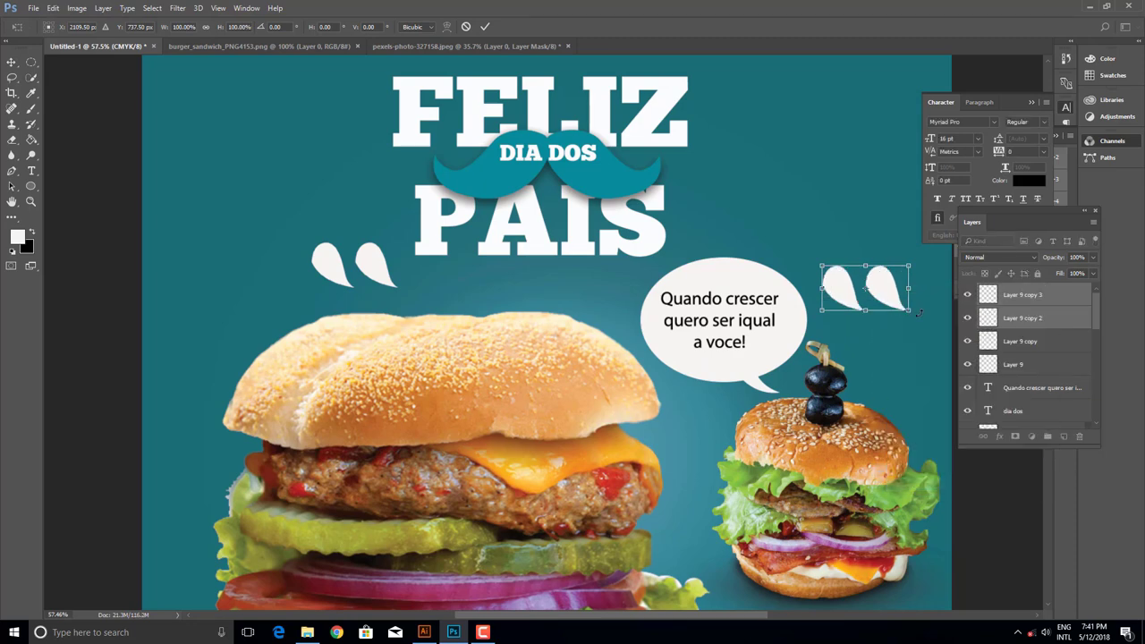
{"action": "left_click_drag", "start_coordinate": [911, 333], "coordinate": [798, 252]}
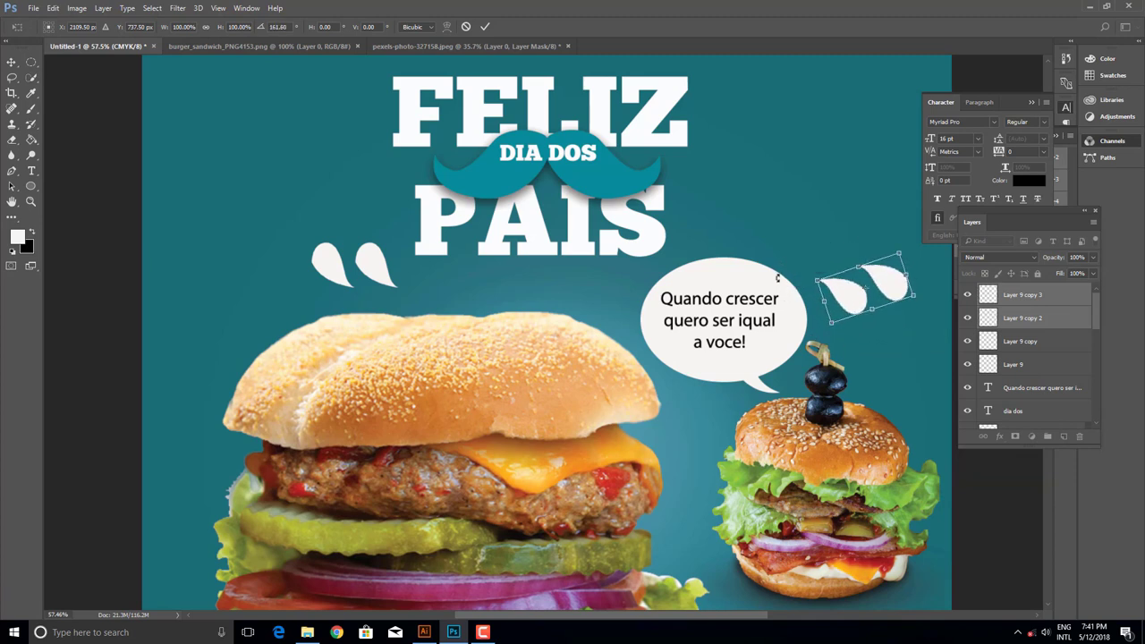
{"action": "left_click_drag", "start_coordinate": [881, 281], "coordinate": [908, 291]}
{"action": "key", "text": "Return"}
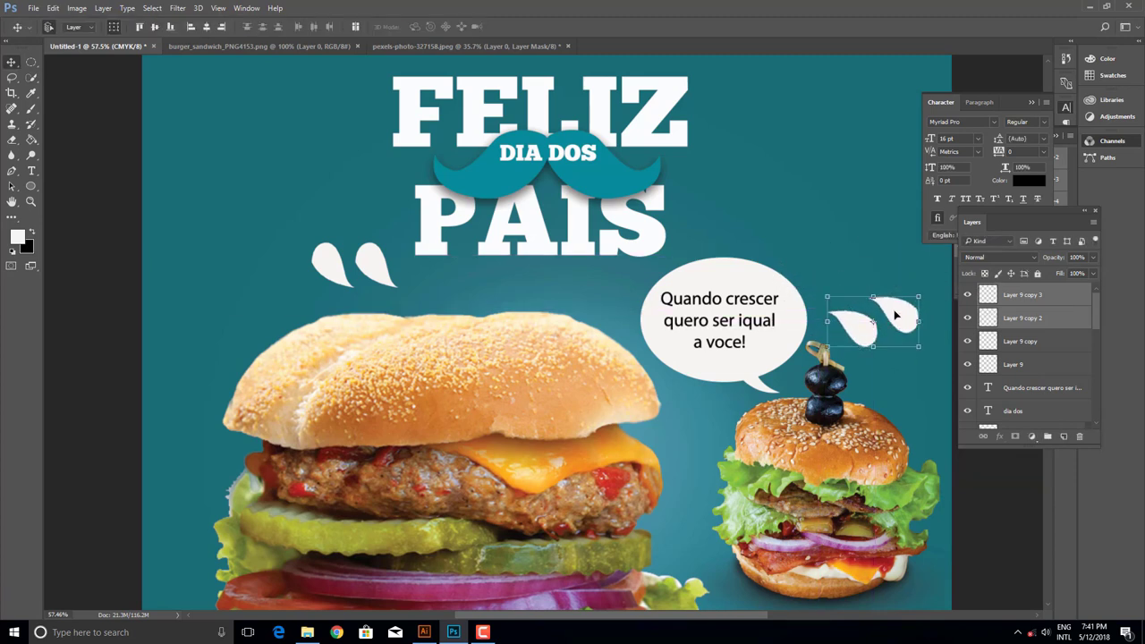
- Enlarge the FELIZ DIA DOS PAIS title together with its mustache and dia dos layers
{"action": "scroll", "coordinate": [763, 328], "scroll_direction": "down", "scroll_amount": 2}
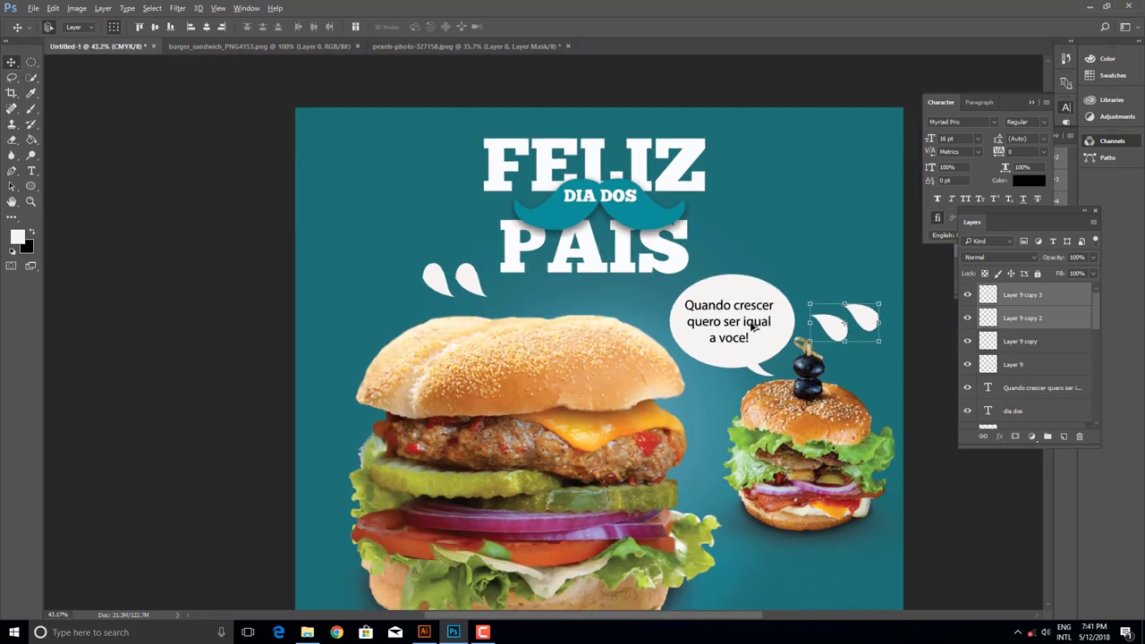
{"action": "scroll", "coordinate": [756, 329], "scroll_direction": "down", "scroll_amount": 1}
{"action": "scroll", "coordinate": [750, 327], "scroll_direction": "down", "scroll_amount": 1}
{"action": "left_click", "coordinate": [830, 417]}
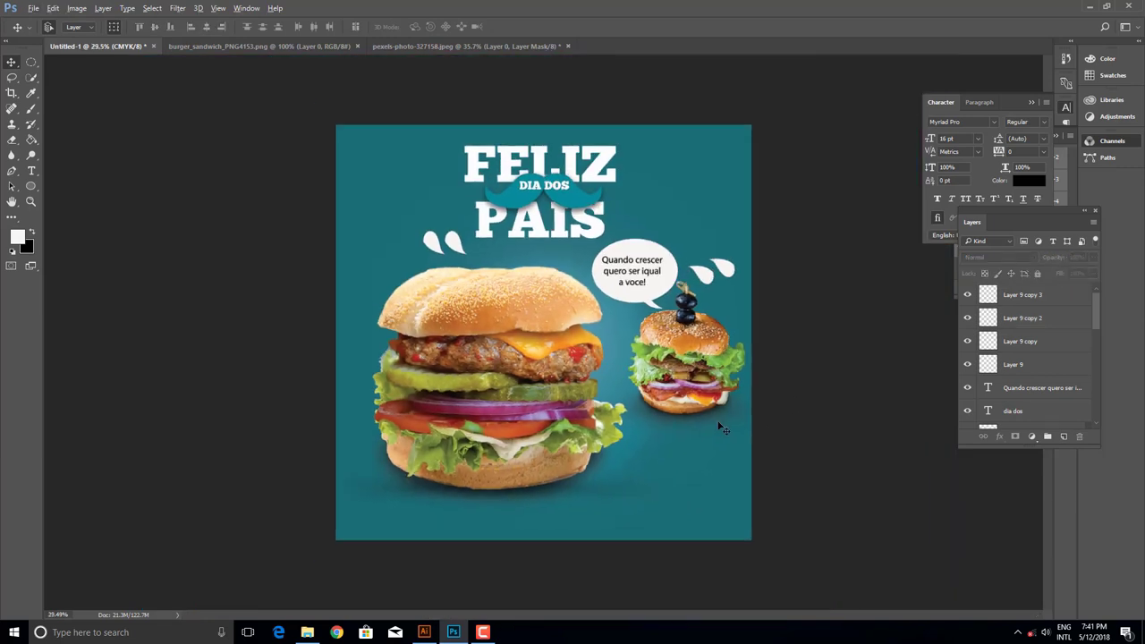
{"action": "scroll", "coordinate": [619, 429], "scroll_direction": "down", "scroll_amount": 1}
{"action": "left_click", "coordinate": [498, 201]}
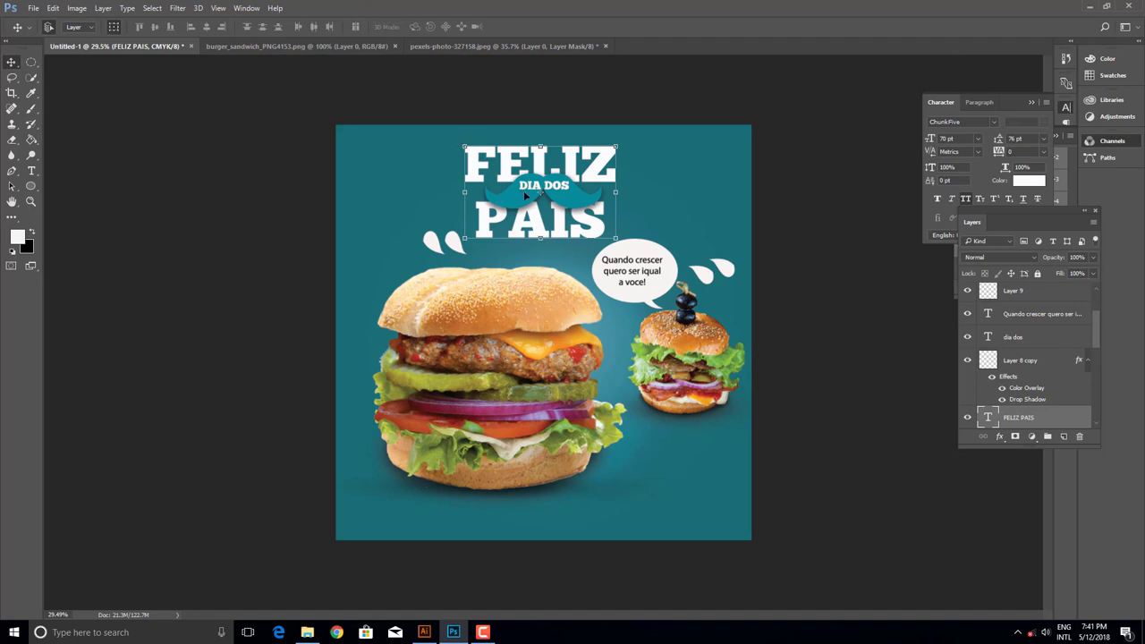
{"action": "left_click", "coordinate": [530, 185]}
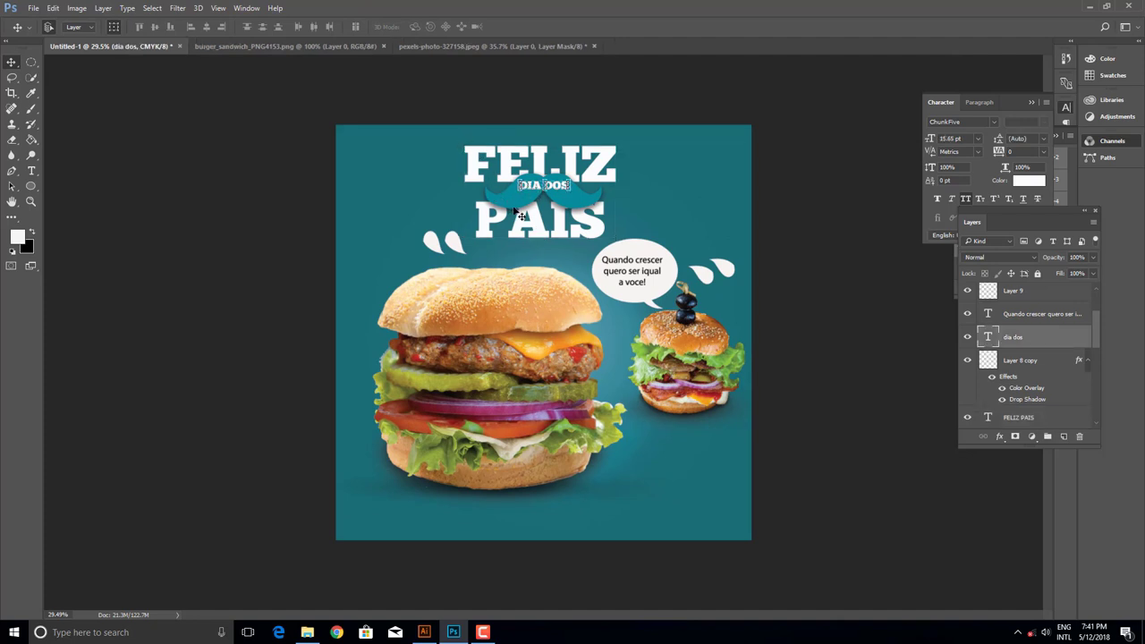
{"action": "left_click", "coordinate": [515, 210], "text": "shift"}
{"action": "left_click", "coordinate": [473, 154], "text": "shift"}
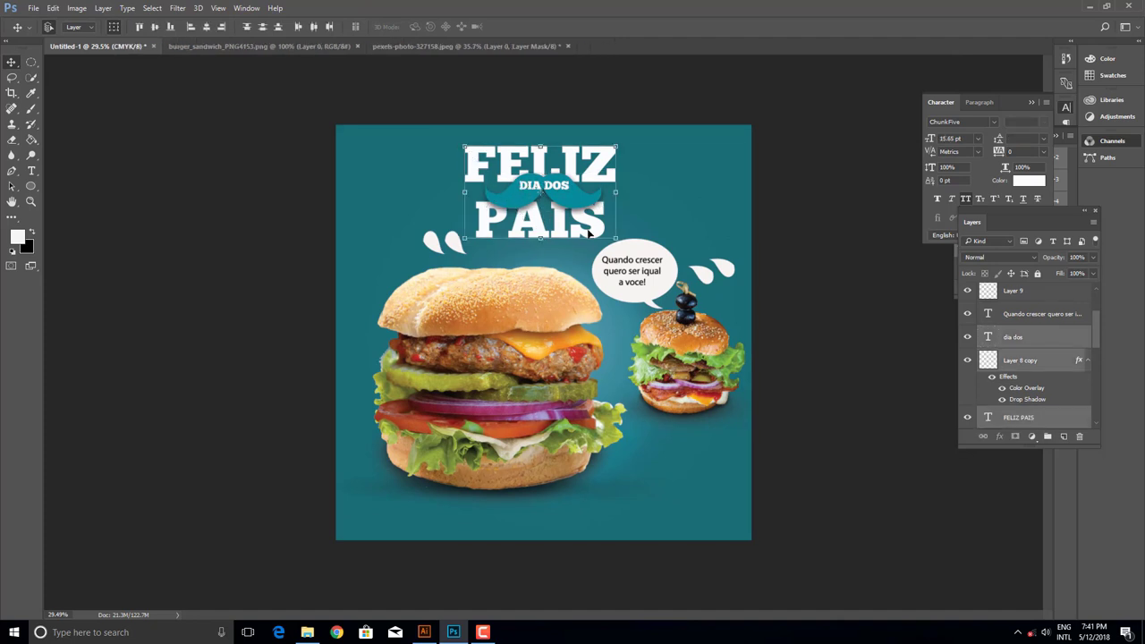
{"action": "left_click_drag", "start_coordinate": [616, 240], "coordinate": [644, 248]}
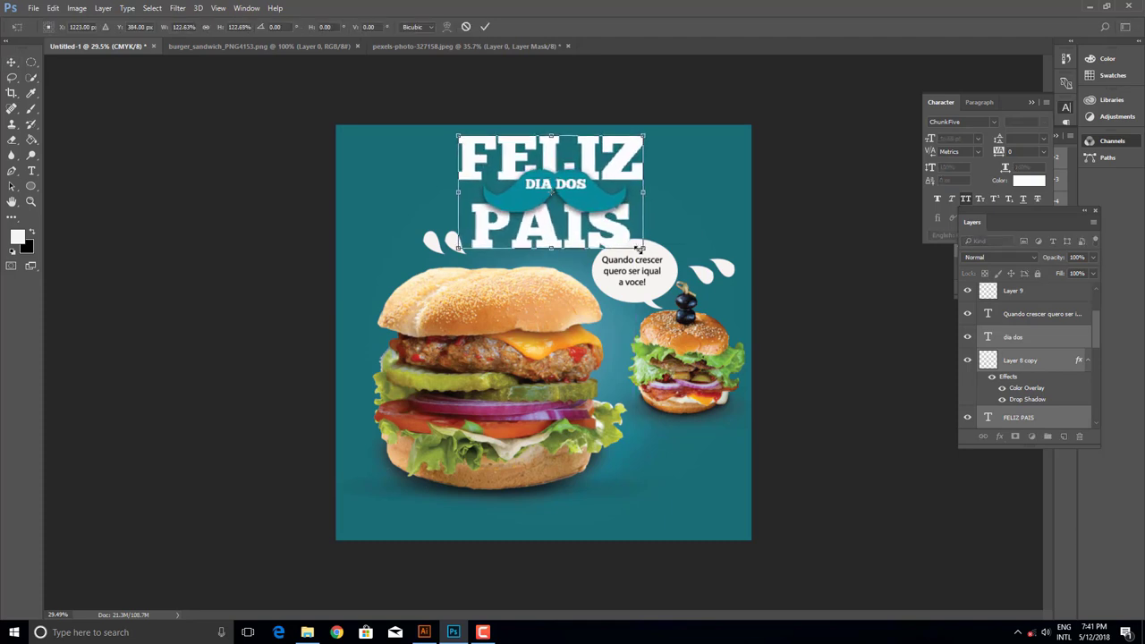
{"action": "key", "text": "Return"}
- Flatten the Ellipse 1 bubble slightly, nudge its text lower, and shift all poster elements
{"action": "left_click", "coordinate": [642, 287]}
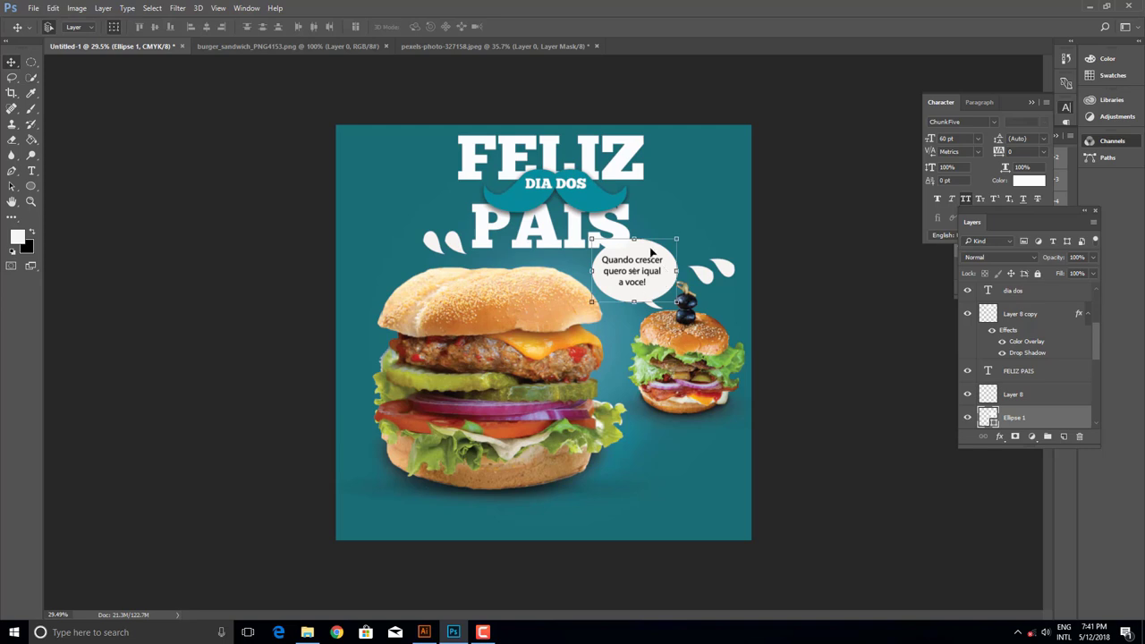
{"action": "left_click_drag", "start_coordinate": [634, 239], "coordinate": [635, 250]}
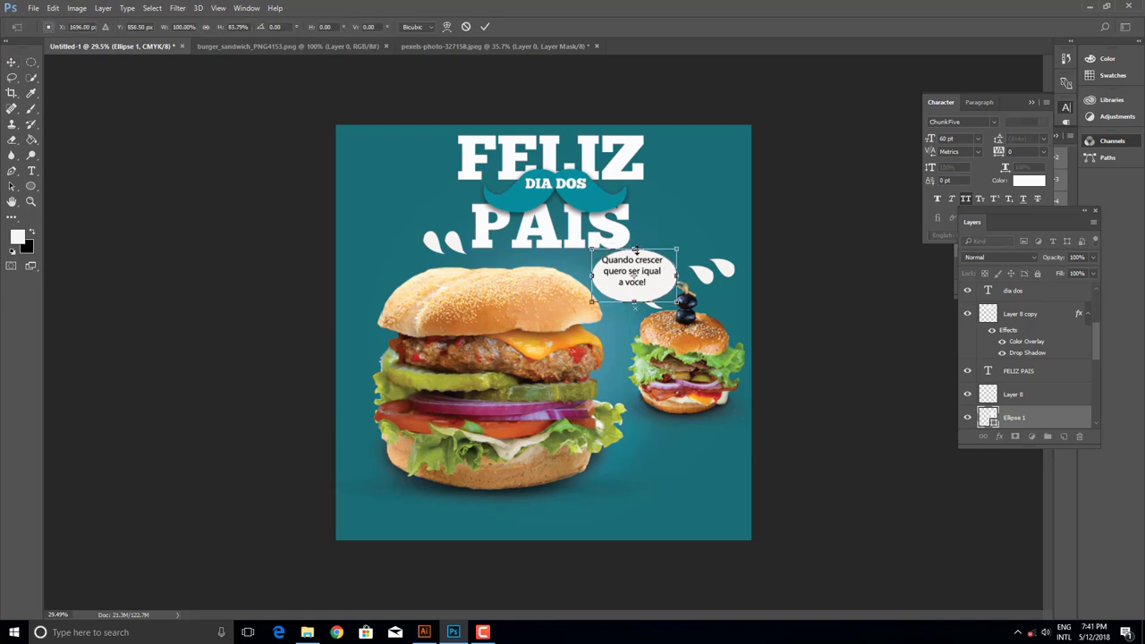
{"action": "left_click_drag", "start_coordinate": [653, 272], "coordinate": [654, 278]}
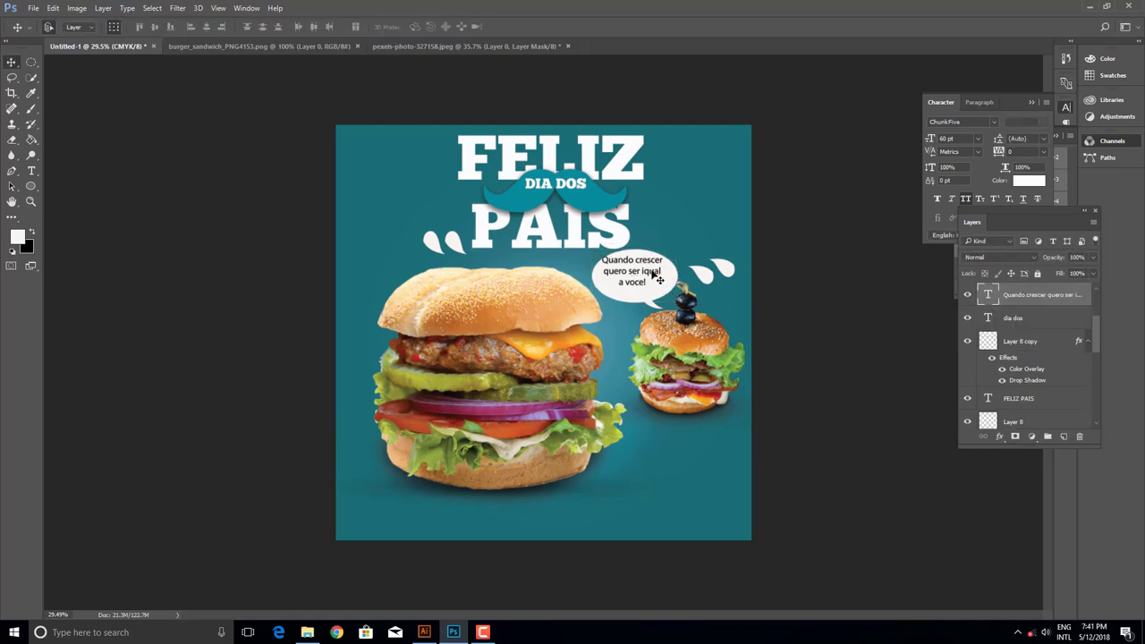
{"action": "left_click", "coordinate": [801, 331]}
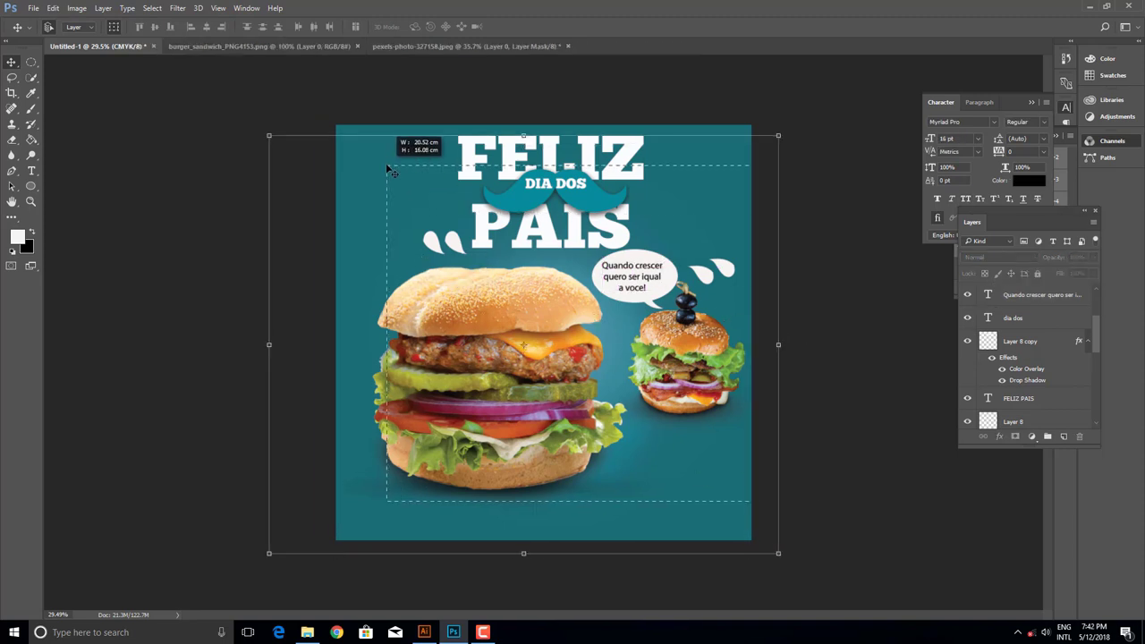
{"action": "left_click_drag", "start_coordinate": [763, 475], "coordinate": [412, 144]}
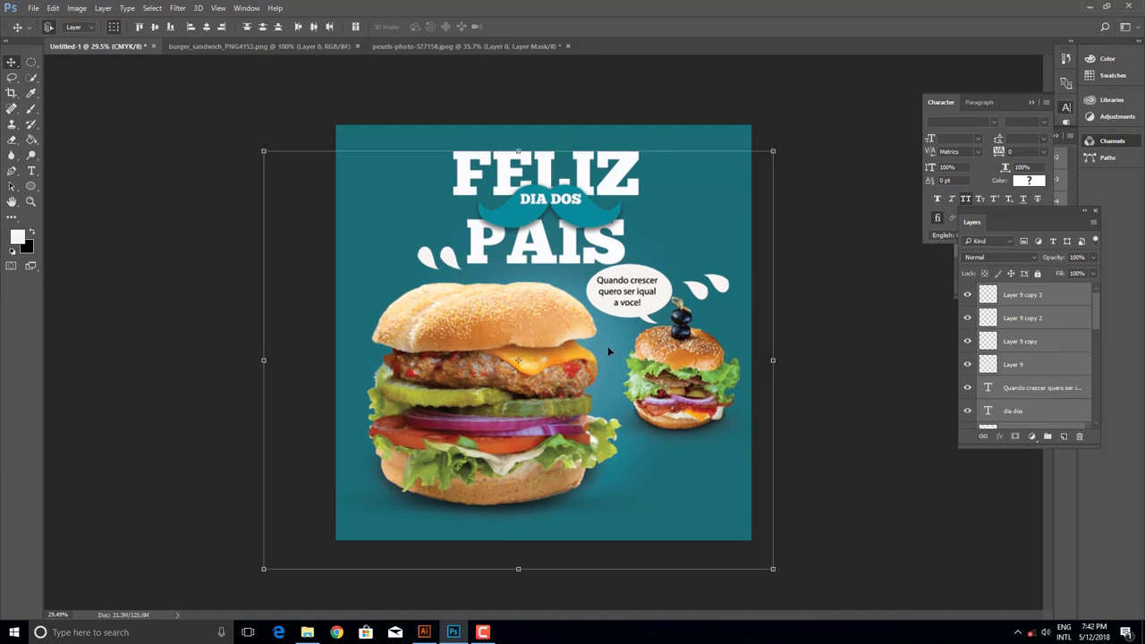
{"action": "left_click", "coordinate": [624, 421]}
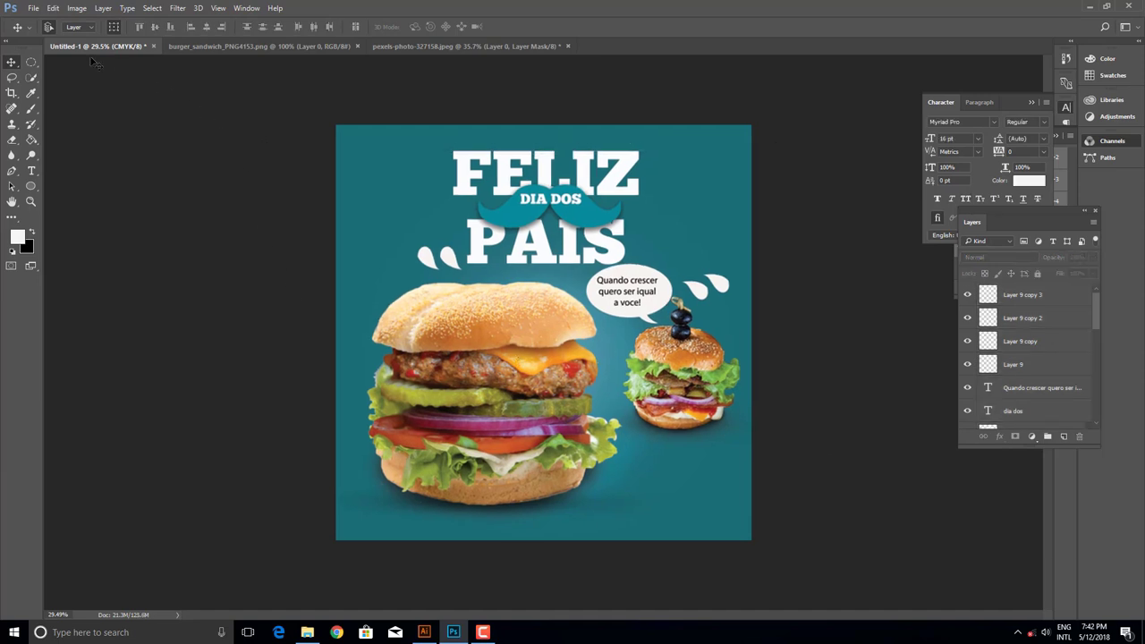
{"action": "left_click", "coordinate": [33, 8]}
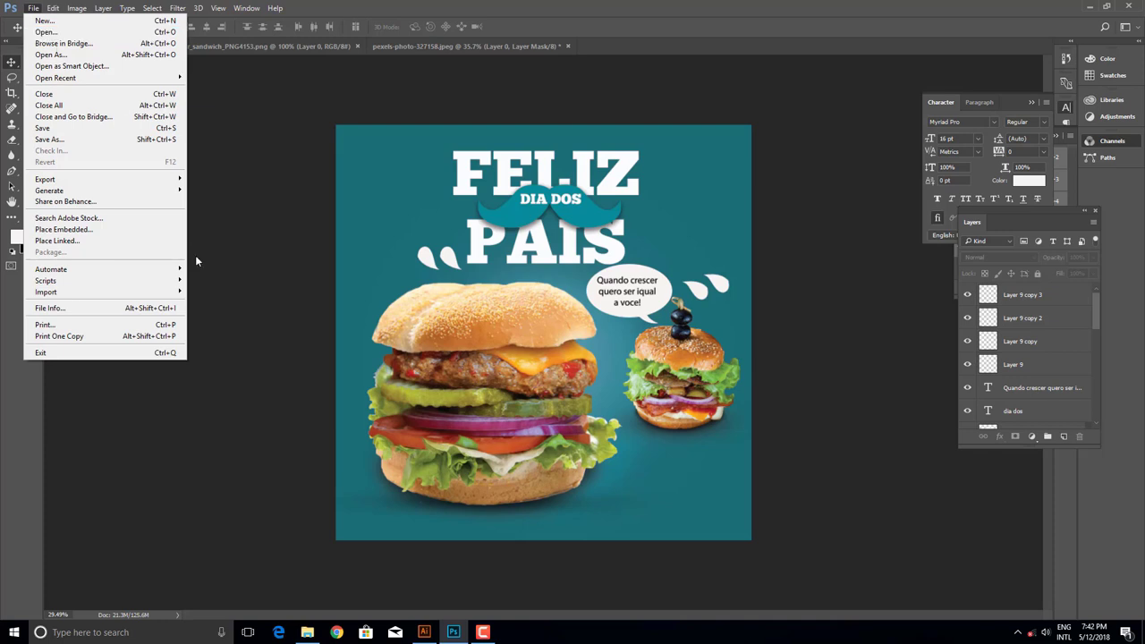
- Set the Rectangle tool's fill colour to dark red #7c0404
{"action": "left_click", "coordinate": [211, 272]}
{"action": "right_click", "coordinate": [34, 187]}
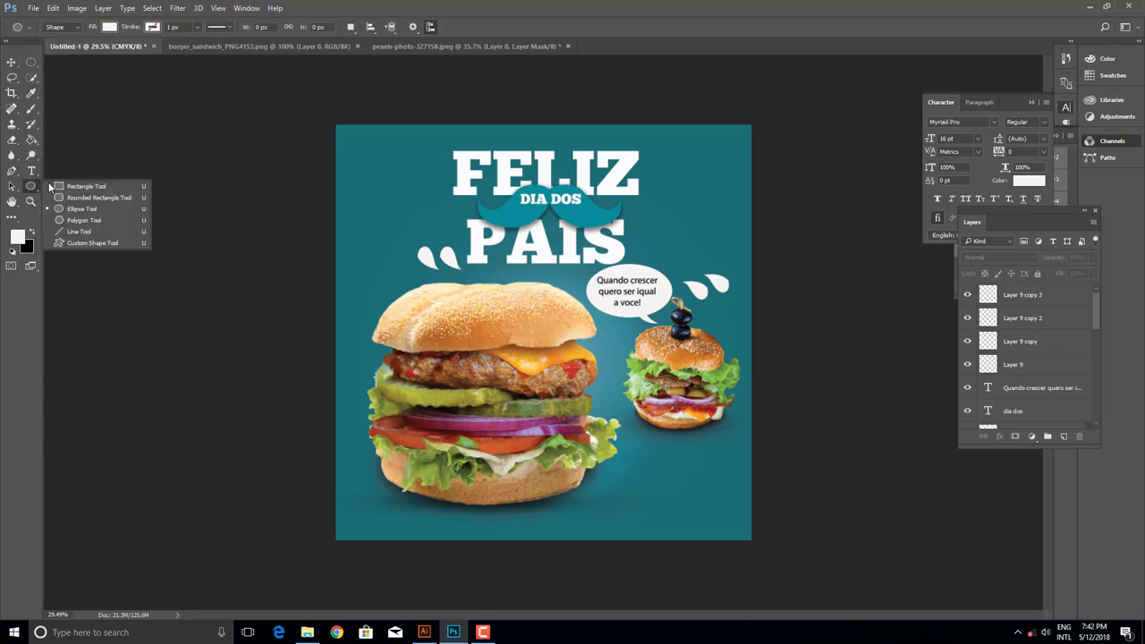
{"action": "left_click", "coordinate": [71, 188]}
{"action": "left_click", "coordinate": [109, 27]}
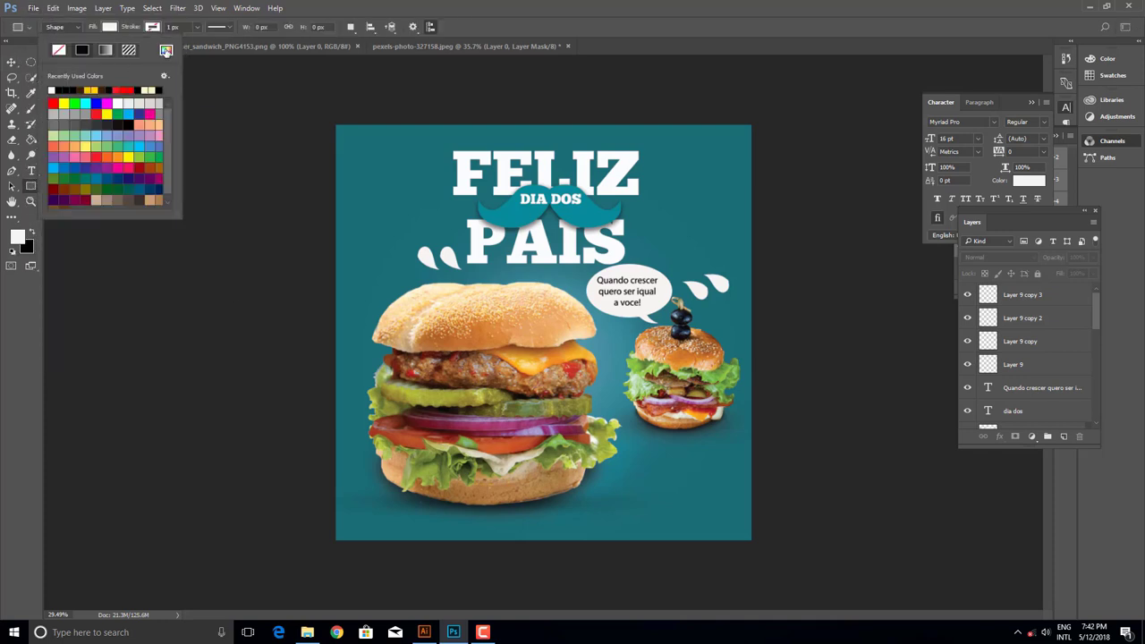
{"action": "left_click", "coordinate": [167, 50]}
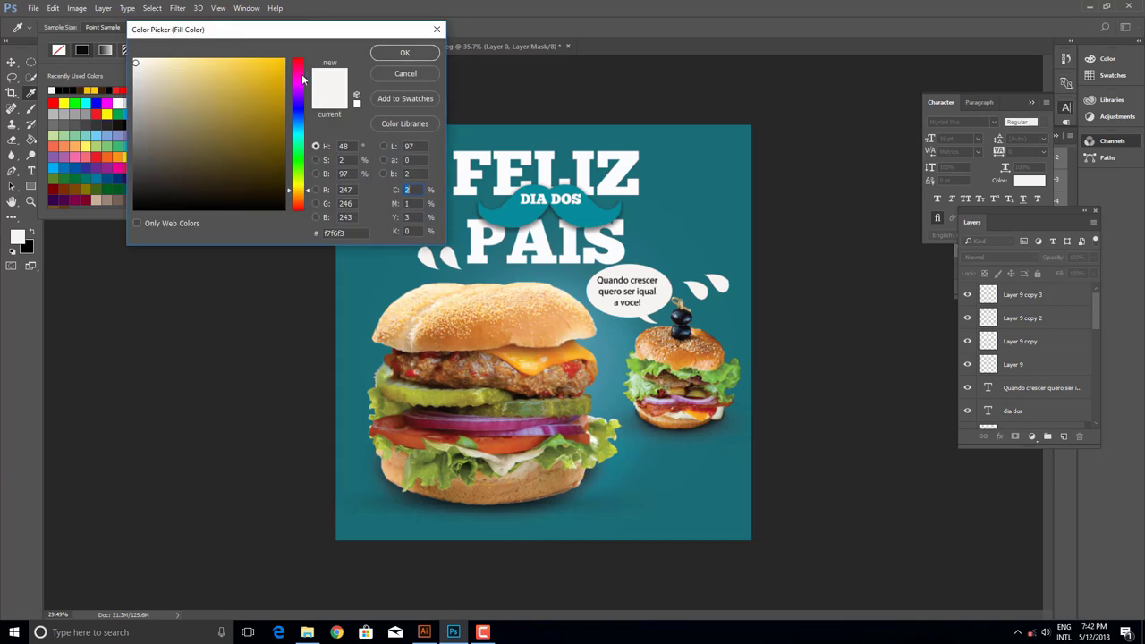
{"action": "left_click_drag", "start_coordinate": [298, 190], "coordinate": [298, 59]}
{"action": "left_click_drag", "start_coordinate": [269, 126], "coordinate": [280, 136]}
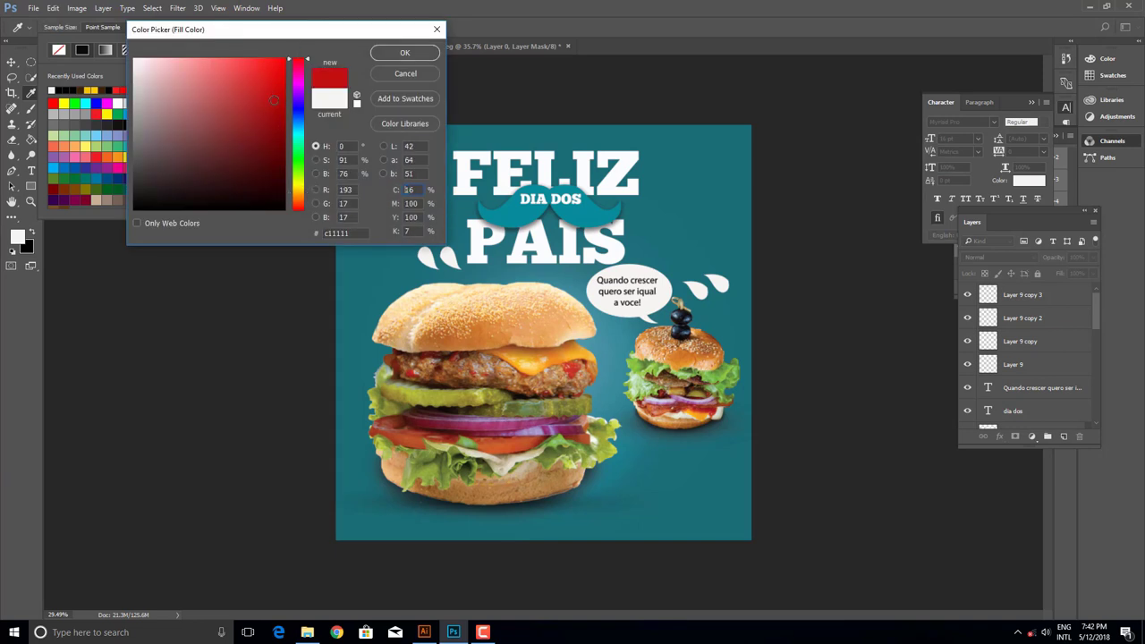
{"action": "left_click", "coordinate": [404, 52]}
- Draw the dark-red box in the poster's bottom-right corner
{"action": "left_click_drag", "start_coordinate": [646, 471], "coordinate": [730, 565]}
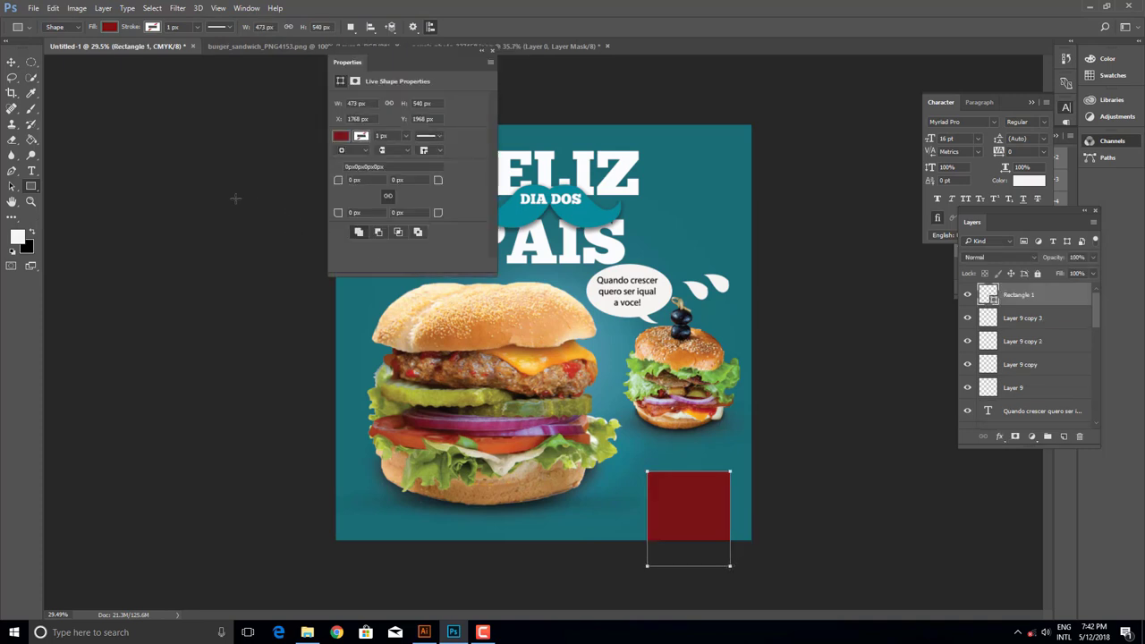
{"action": "left_click", "coordinate": [11, 62]}
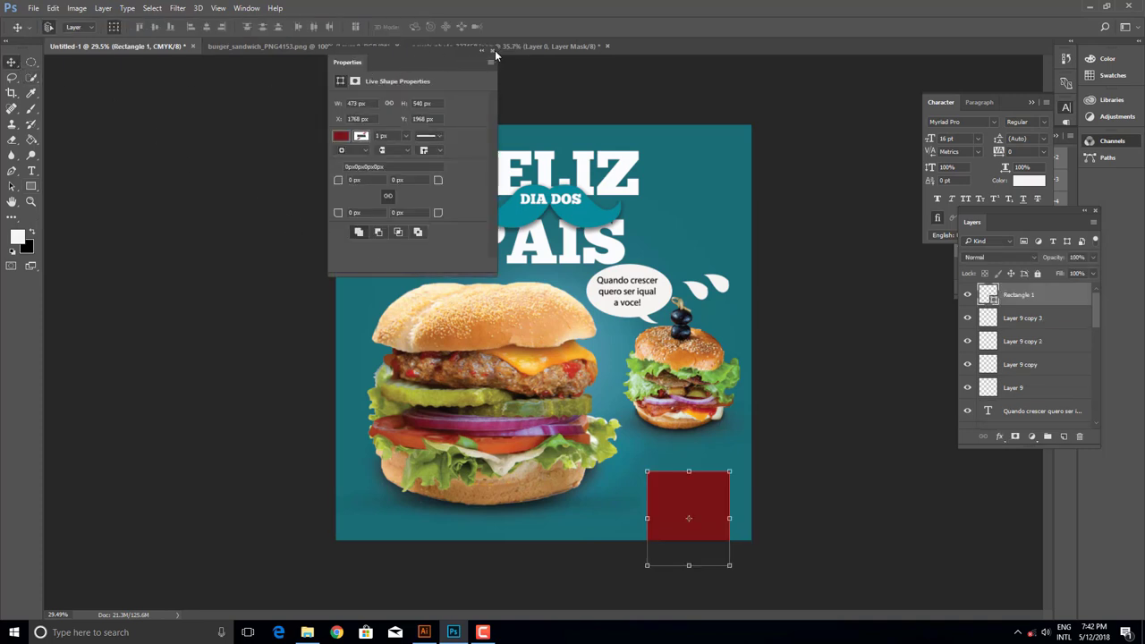
{"action": "left_click", "coordinate": [495, 54]}
{"action": "left_click", "coordinate": [371, 146]}
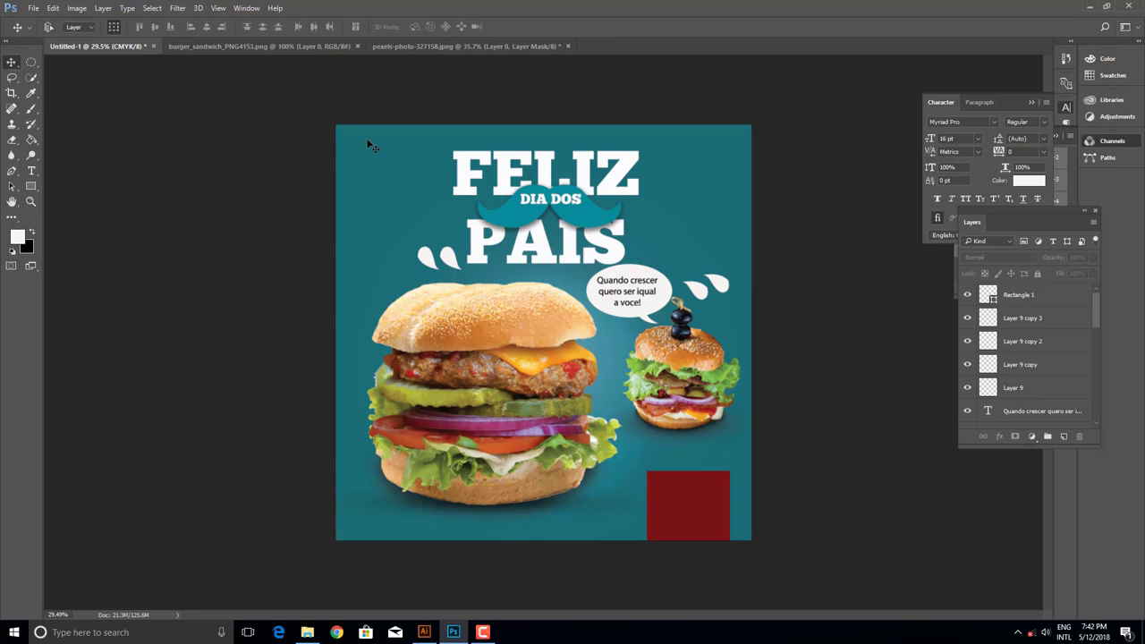
{"action": "key", "text": "ctrl+o"}
- Open the logo sor PSD and bring the Graphic logo into the poster as a layer
{"action": "left_click", "coordinate": [211, 109]}
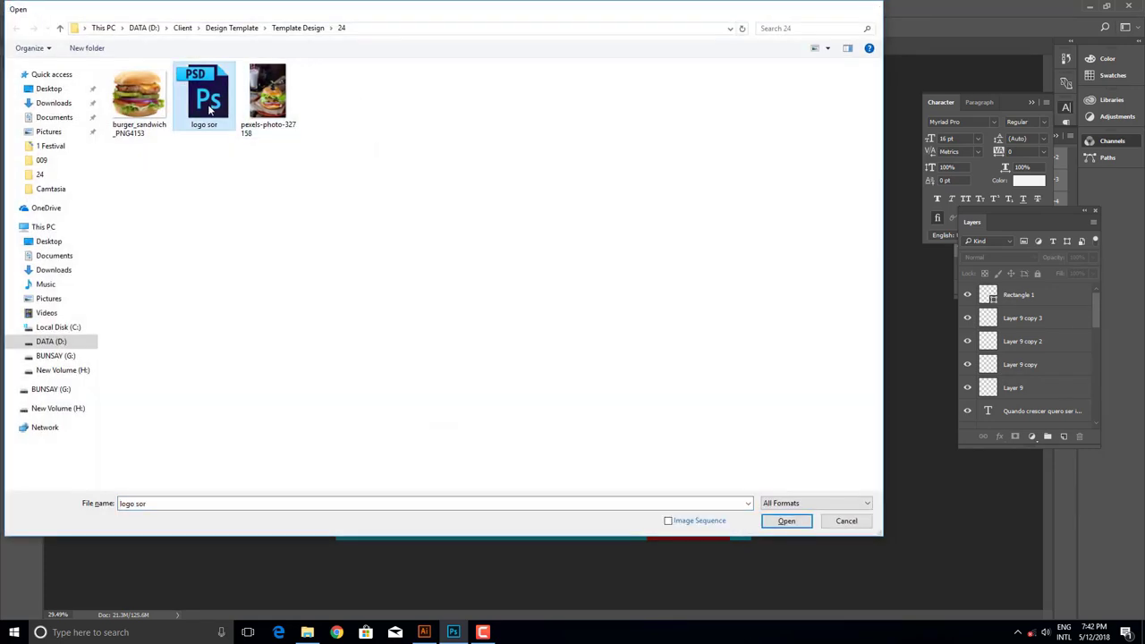
{"action": "double_click", "coordinate": [211, 109]}
{"action": "mouse_move", "coordinate": [512, 177]}
{"action": "left_mouse_down"}
{"action": "mouse_move", "coordinate": [235, 99]}
{"action": "mouse_move", "coordinate": [528, 425]}
{"action": "left_mouse_up"}
{"action": "left_click_drag", "start_coordinate": [680, 504], "coordinate": [680, 503]}
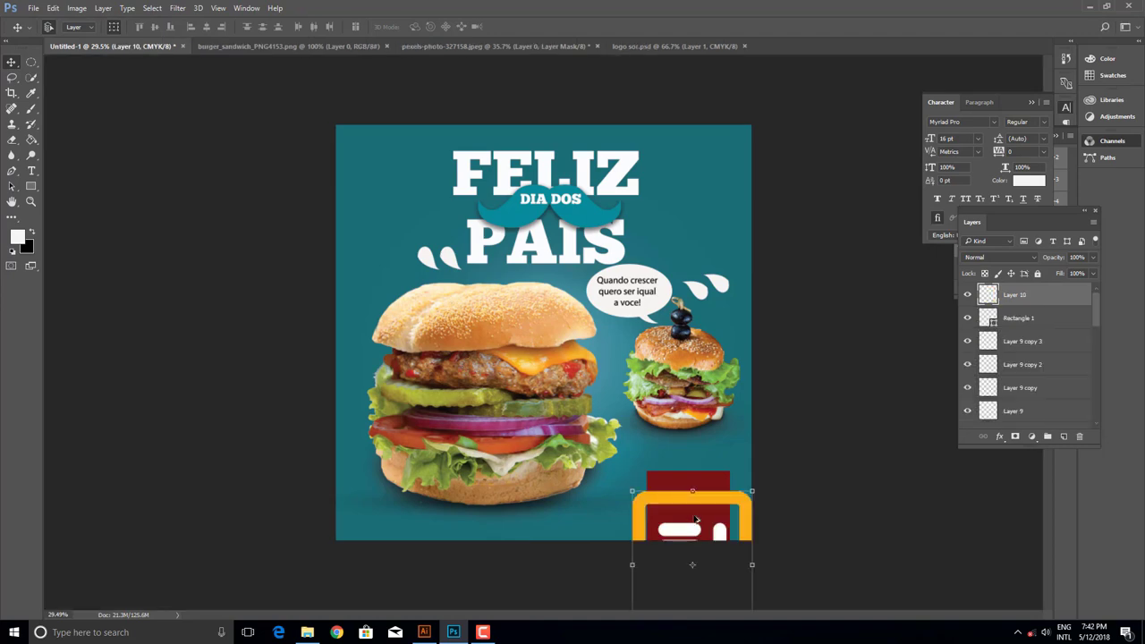
{"action": "scroll", "coordinate": [543, 337], "scroll_direction": "up", "scroll_amount": 2}
- Shrink the logo to about 40% and centre it inside the dark-red square
{"action": "key", "text": "ctrl+t"}
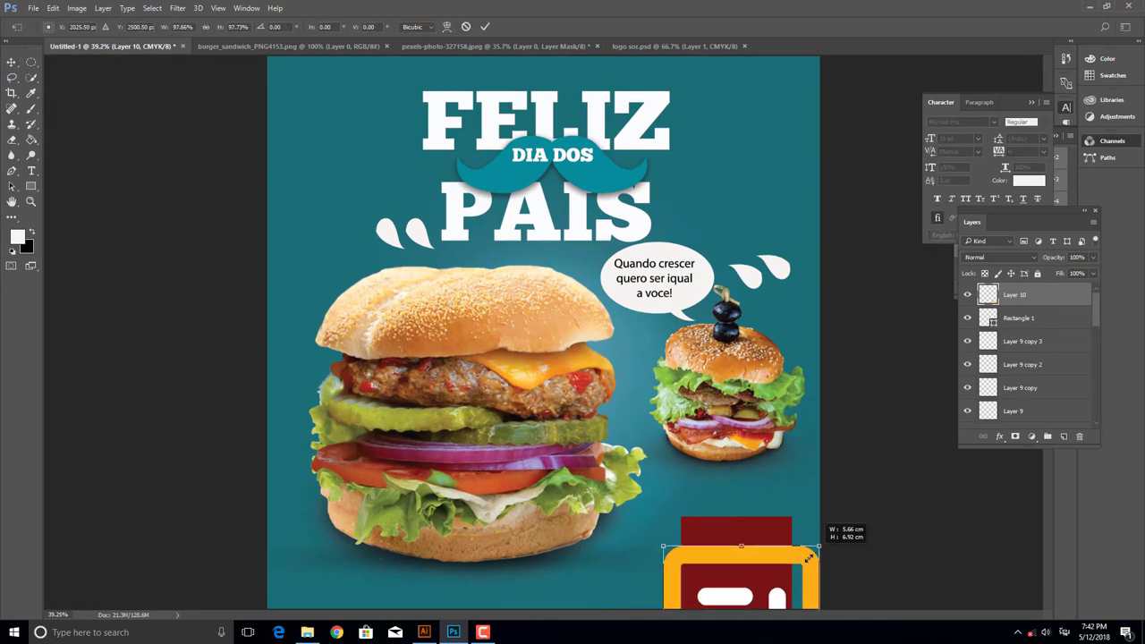
{"action": "left_click_drag", "start_coordinate": [820, 543], "coordinate": [789, 583]}
{"action": "scroll", "coordinate": [732, 484], "scroll_direction": "down", "scroll_amount": 2}
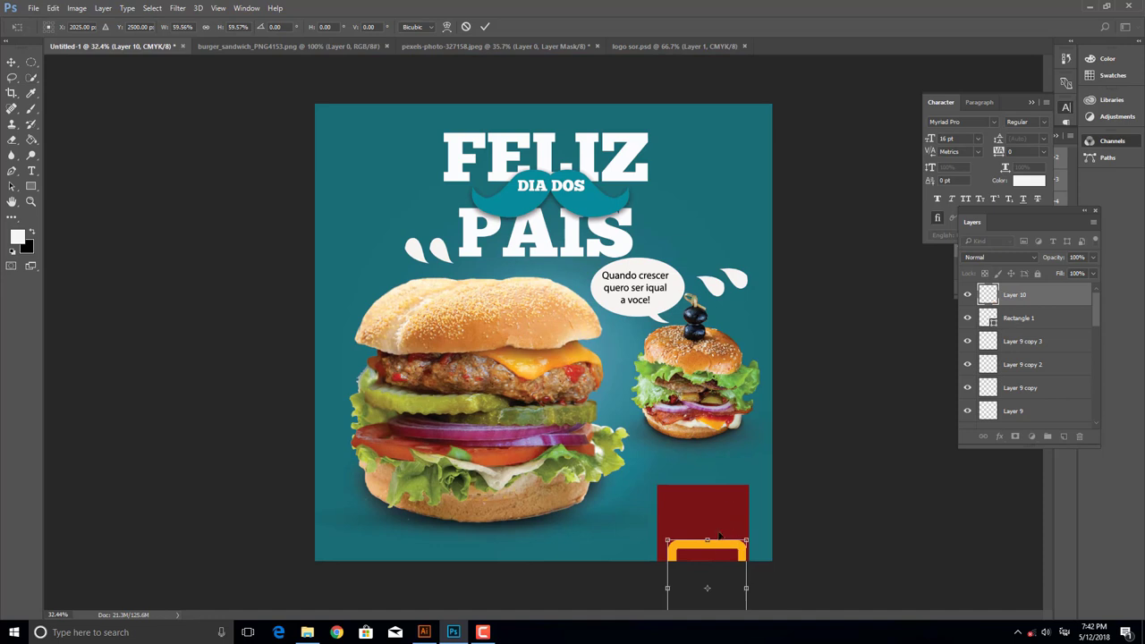
{"action": "left_click_drag", "start_coordinate": [719, 535], "coordinate": [719, 489]}
{"action": "left_click_drag", "start_coordinate": [747, 591], "coordinate": [734, 575]}
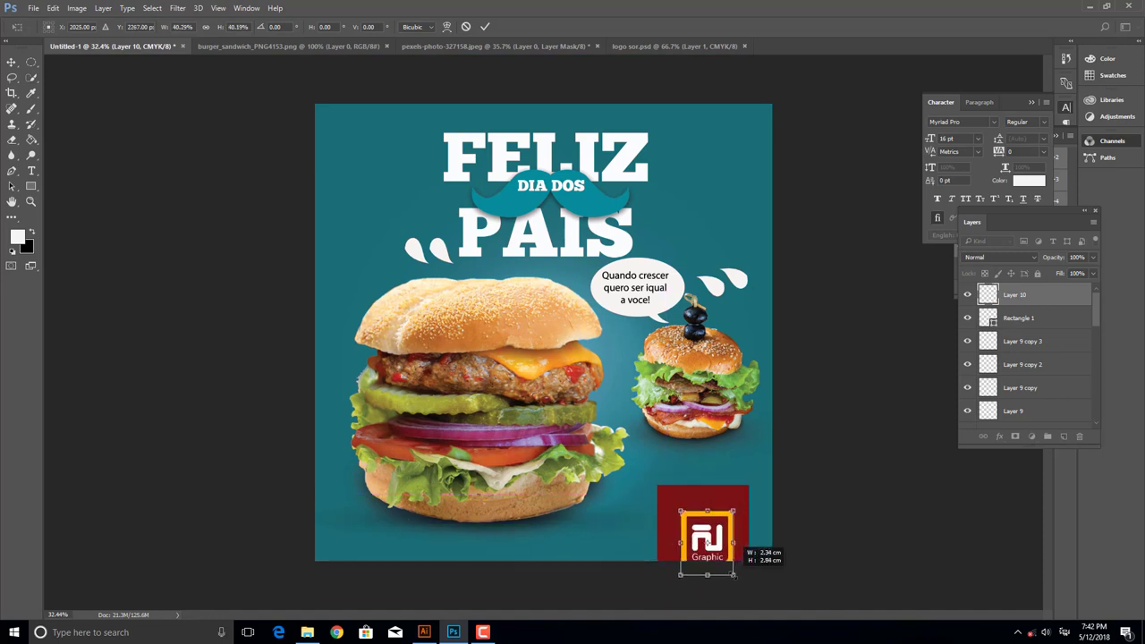
{"action": "left_click_drag", "start_coordinate": [708, 537], "coordinate": [704, 526]}
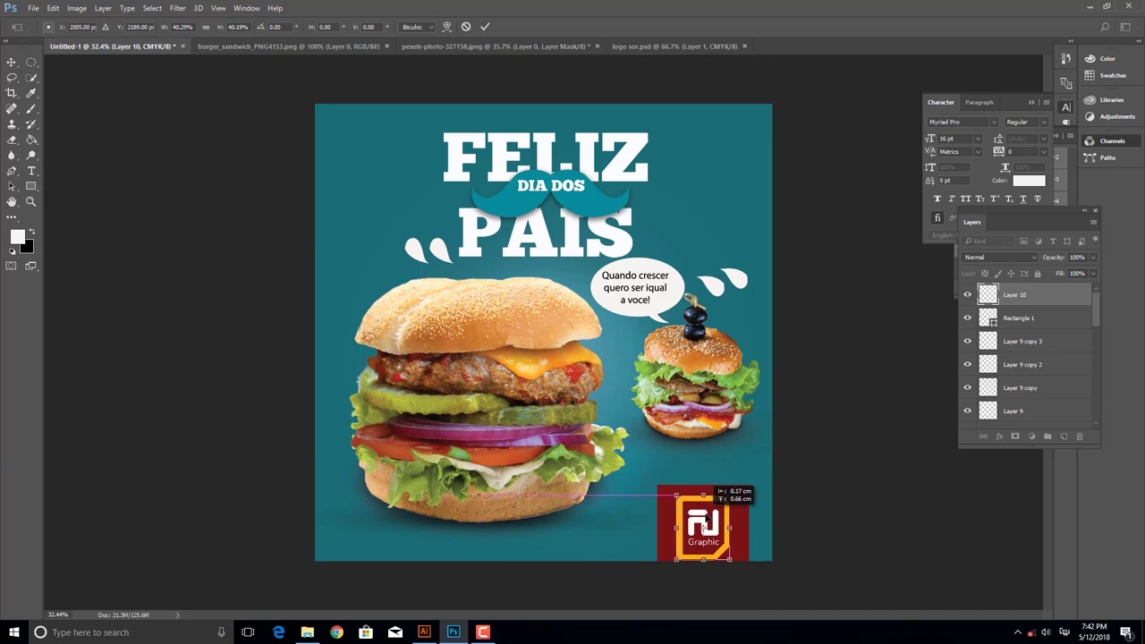
{"action": "key", "text": "Return"}
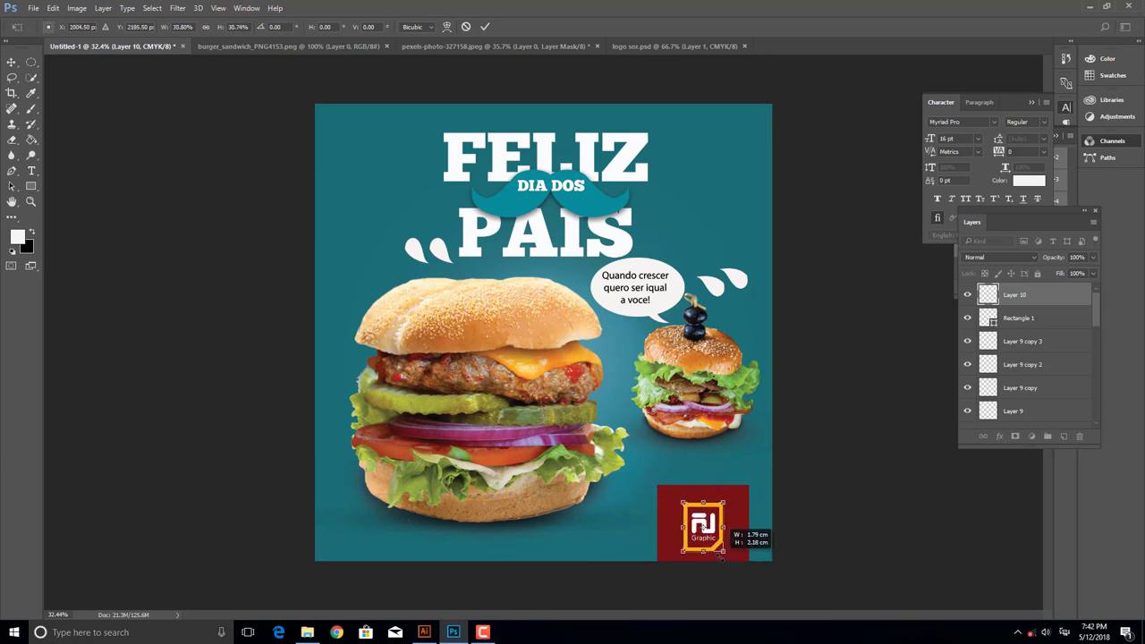
{"action": "key", "text": "v"}
{"action": "key", "text": "alt+bracketleft"}
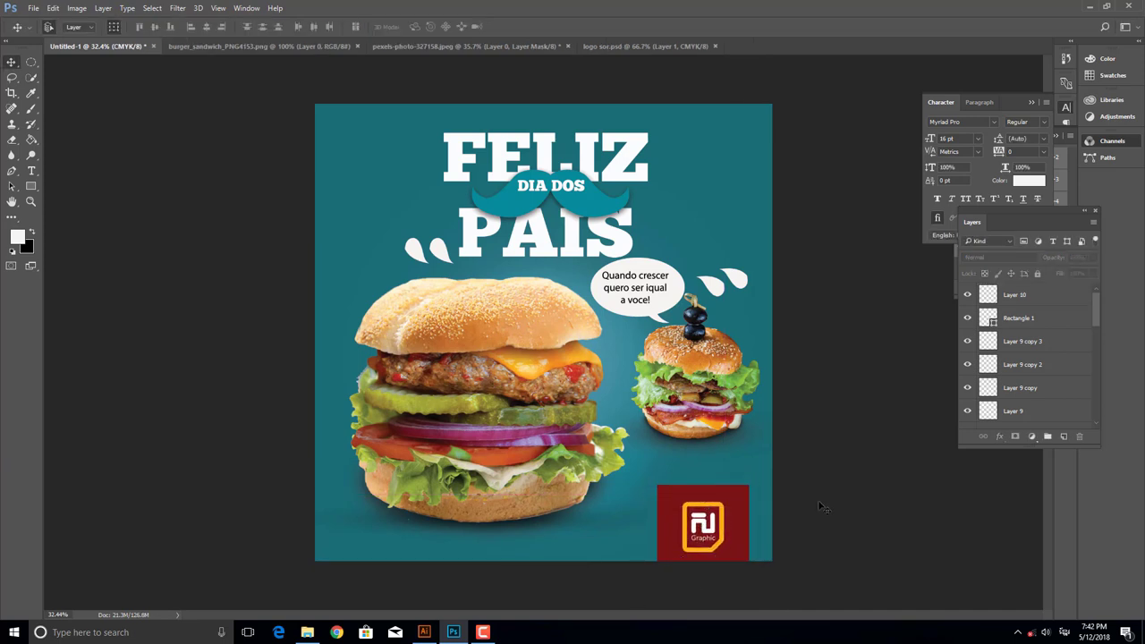
{"action": "scroll", "coordinate": [823, 507], "scroll_direction": "up", "scroll_amount": 2}
{"action": "scroll", "coordinate": [823, 507], "scroll_direction": "up", "scroll_amount": 1}
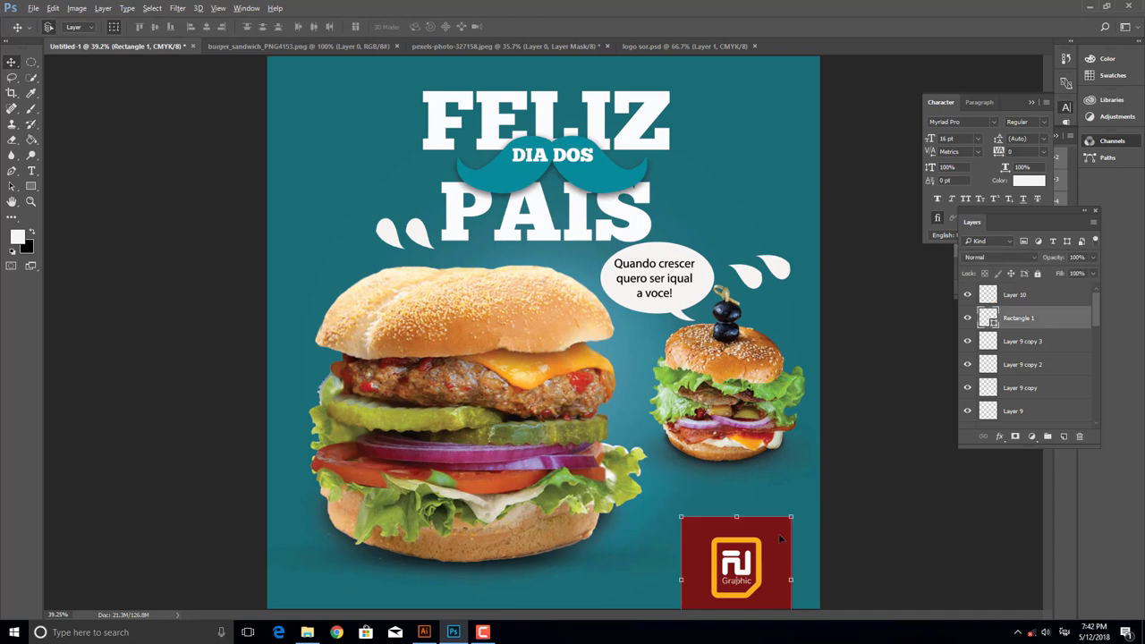
{"action": "scroll", "coordinate": [779, 533], "scroll_direction": "down", "scroll_amount": 1}
- Open Layer Style for the red box and enable Drop Shadow
{"action": "left_click", "coordinate": [999, 437]}
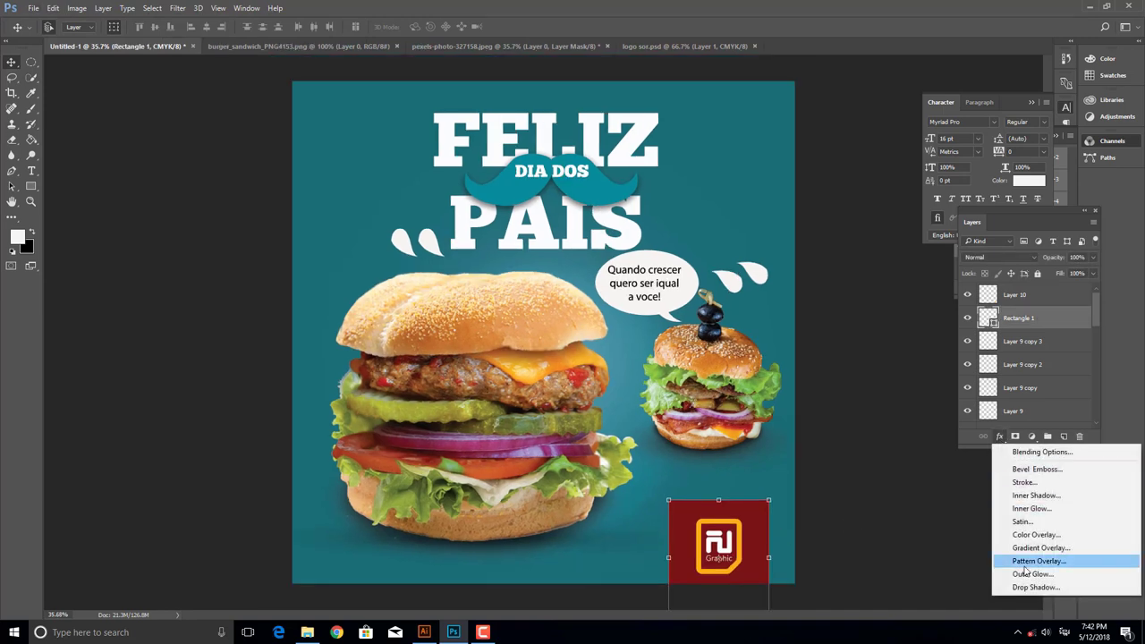
{"action": "left_click", "coordinate": [1030, 574]}
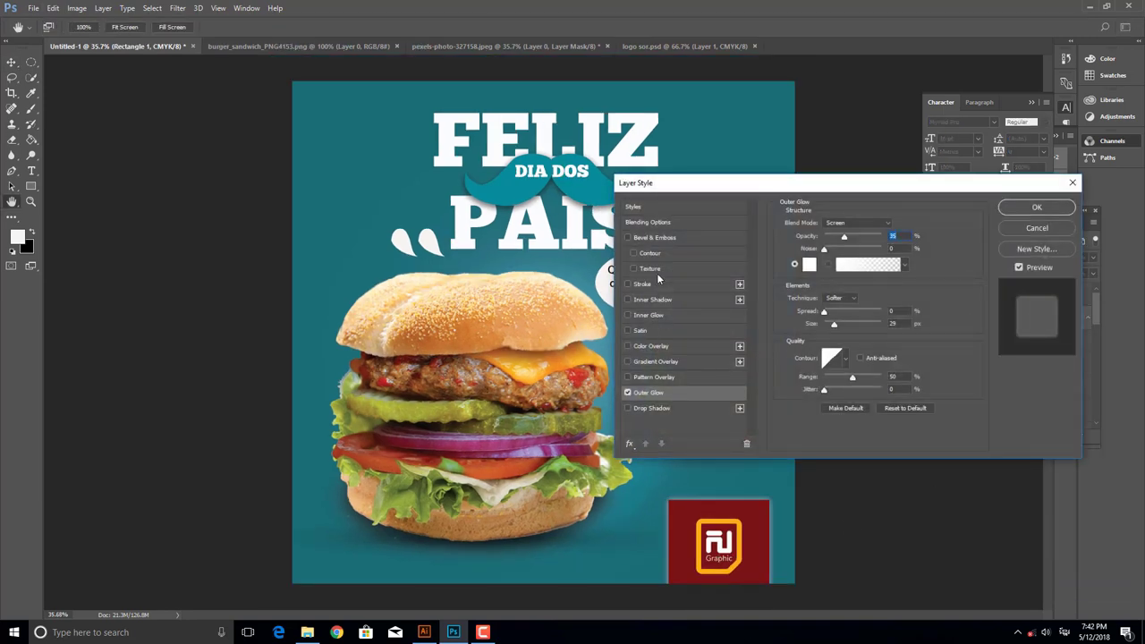
{"action": "left_click", "coordinate": [641, 239]}
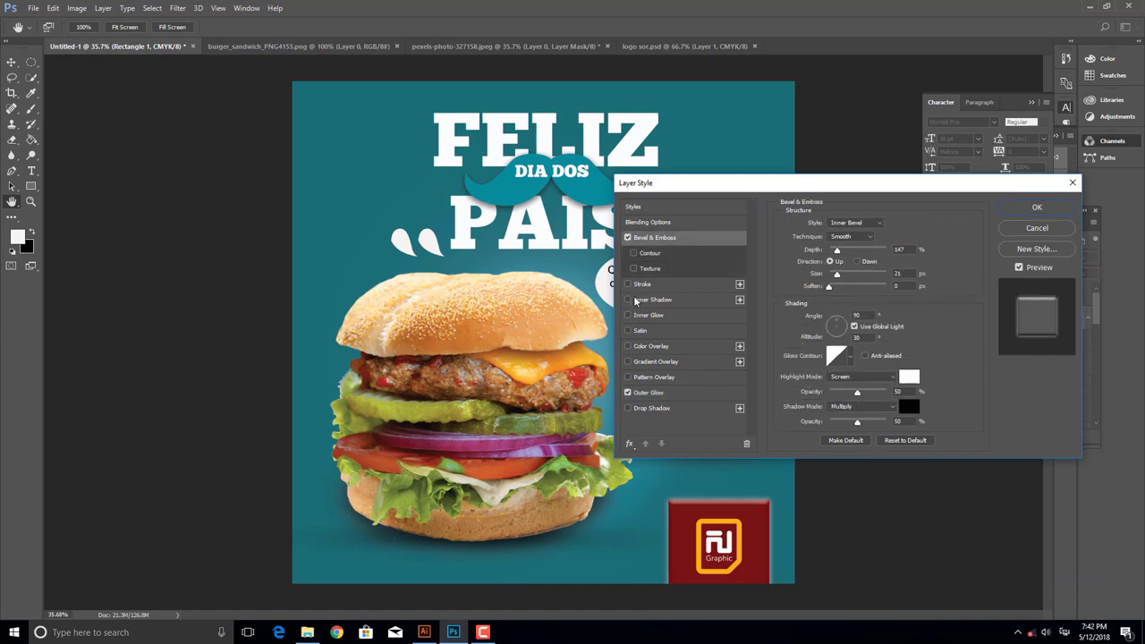
{"action": "left_click", "coordinate": [629, 393]}
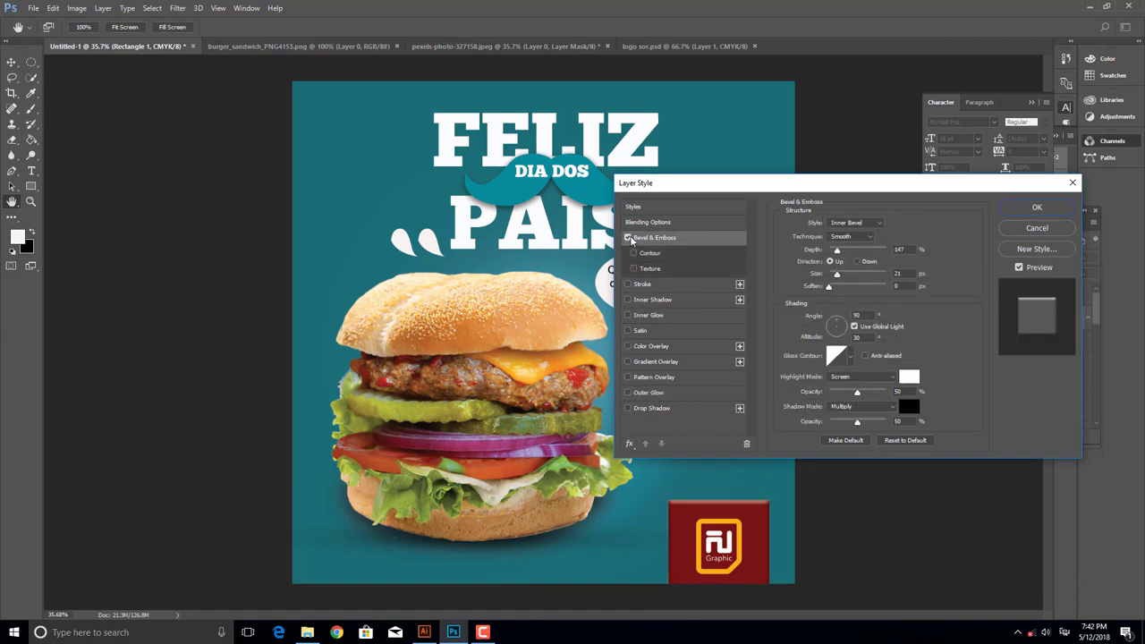
{"action": "left_click", "coordinate": [627, 237]}
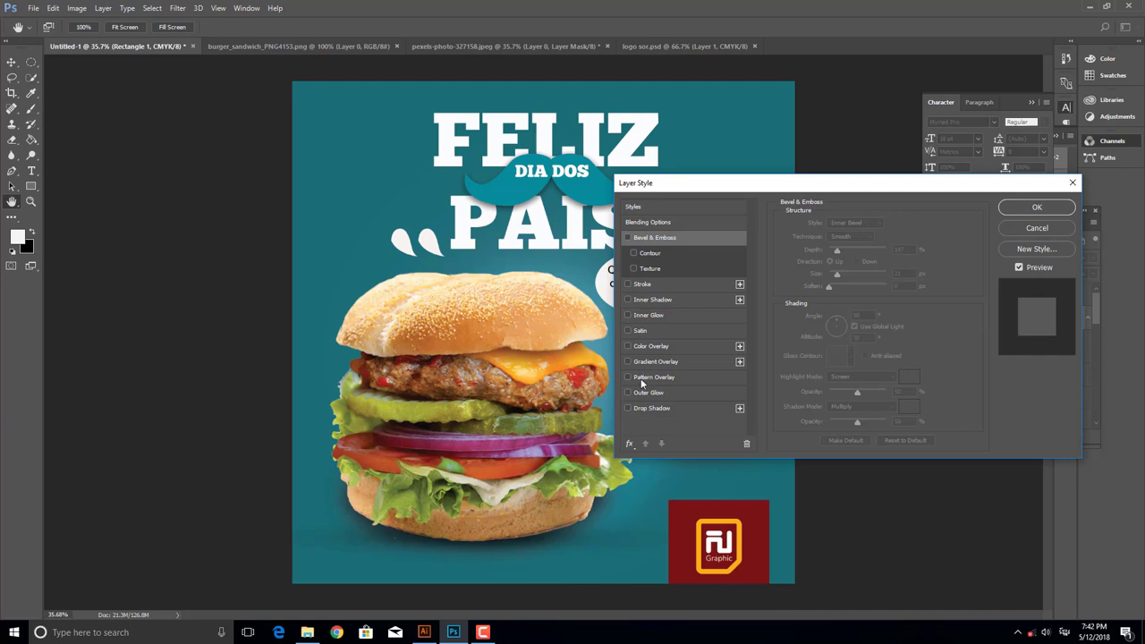
{"action": "left_click", "coordinate": [640, 410]}
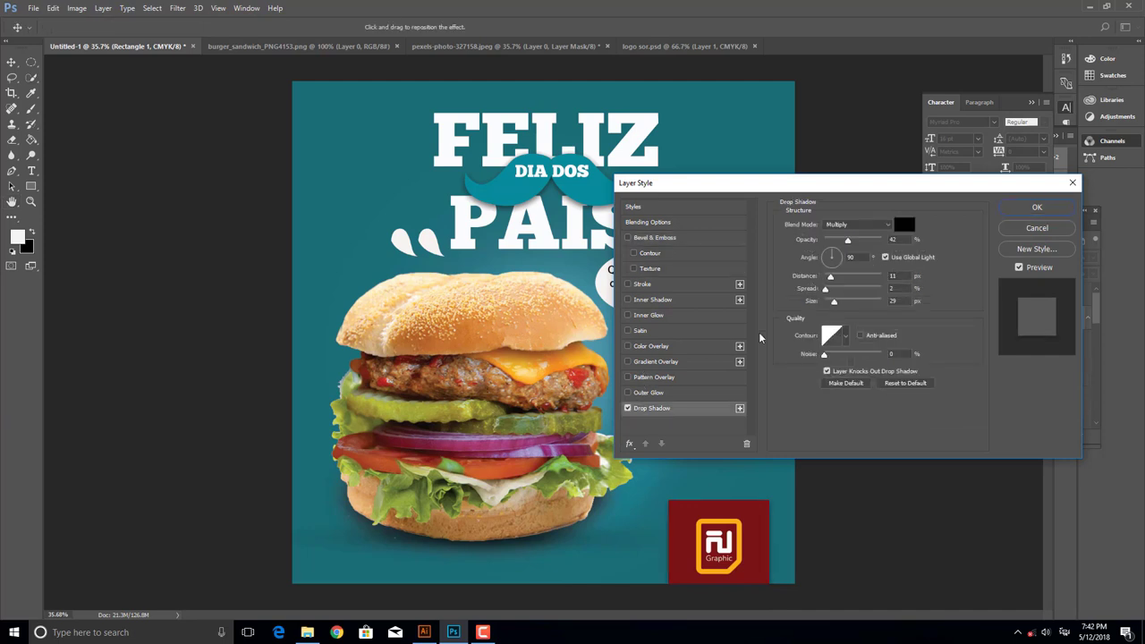
- Set the shadow angle to 102° and opacity to 56%, re-enable Bevel & Emboss, and apply
{"action": "left_click", "coordinate": [836, 281]}
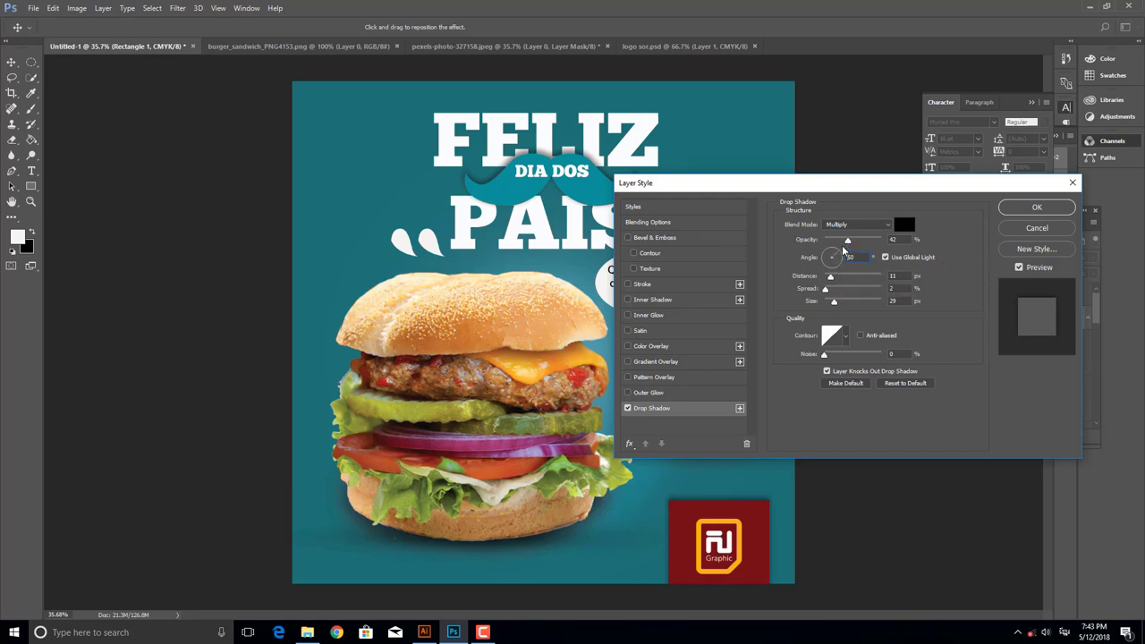
{"action": "left_click", "coordinate": [843, 249]}
{"action": "left_click_drag", "start_coordinate": [848, 243], "coordinate": [837, 277]}
{"action": "left_click", "coordinate": [831, 252]}
{"action": "left_click", "coordinate": [665, 237]}
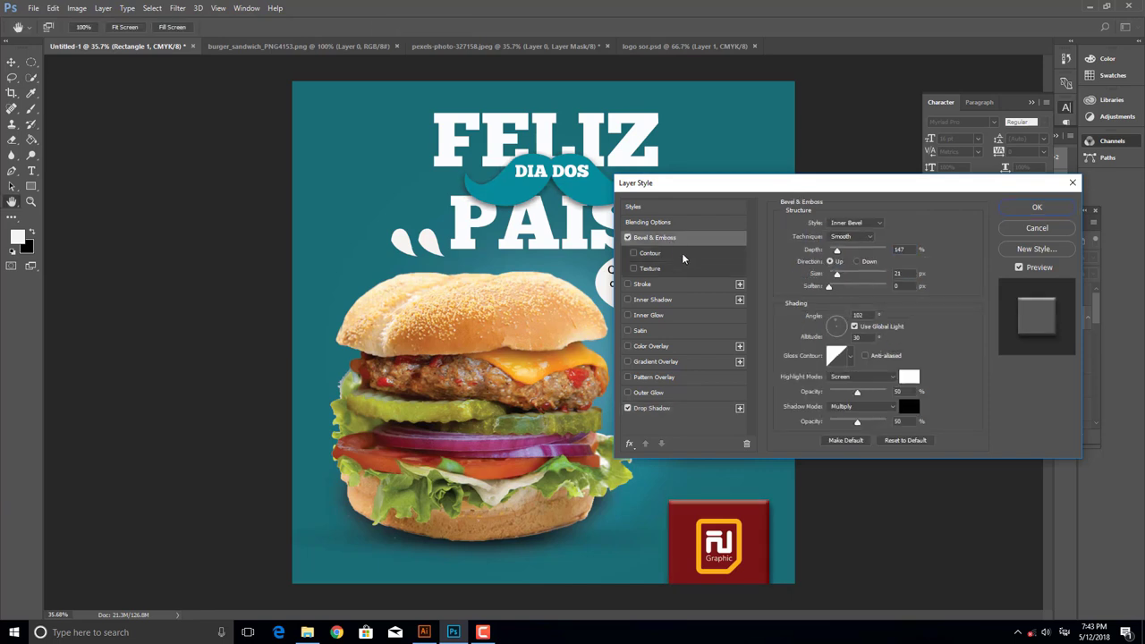
{"action": "left_click", "coordinate": [1036, 207]}
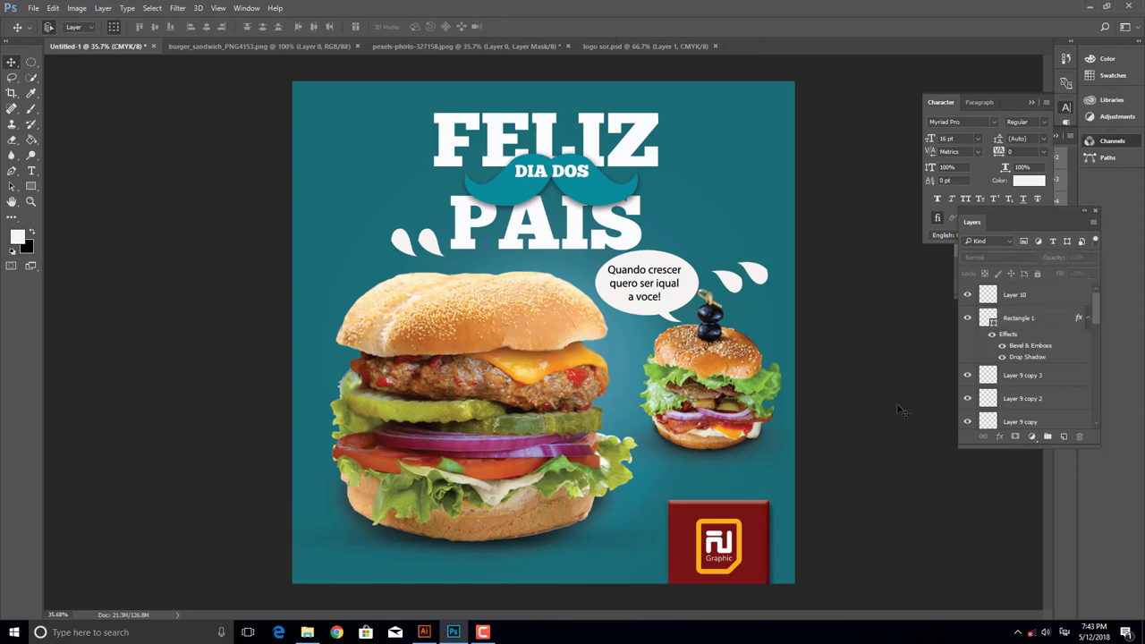
{"action": "key", "text": "v"}
{"action": "key", "text": "ctrl+0"}
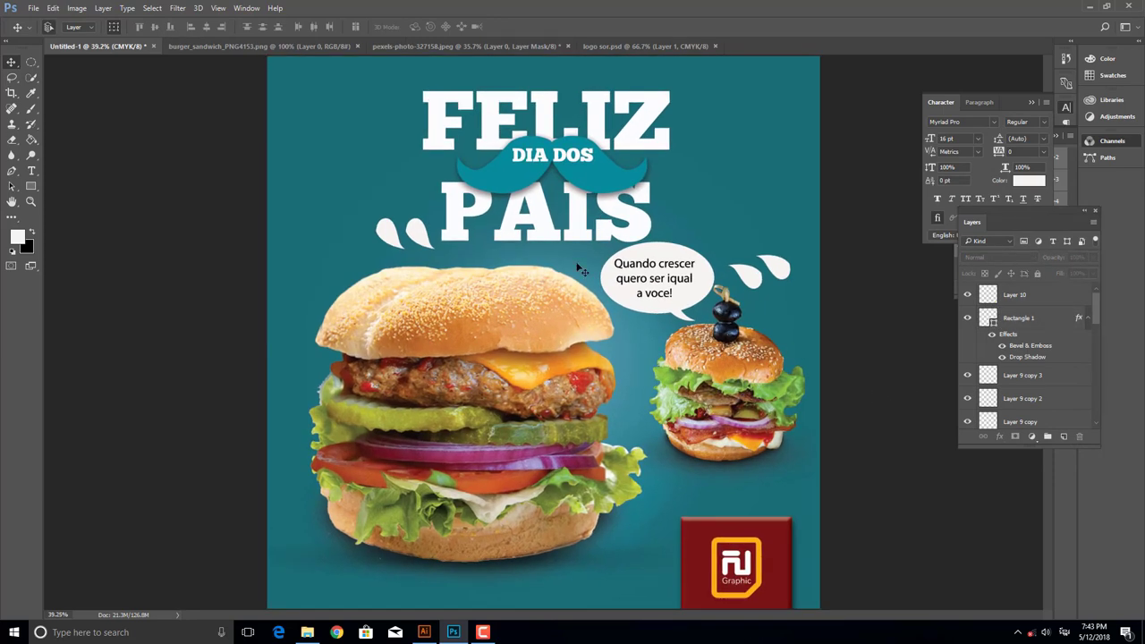
- Save the poster as 'promotion pizza' in Photoshop PSD format
{"action": "left_click", "coordinate": [33, 8]}
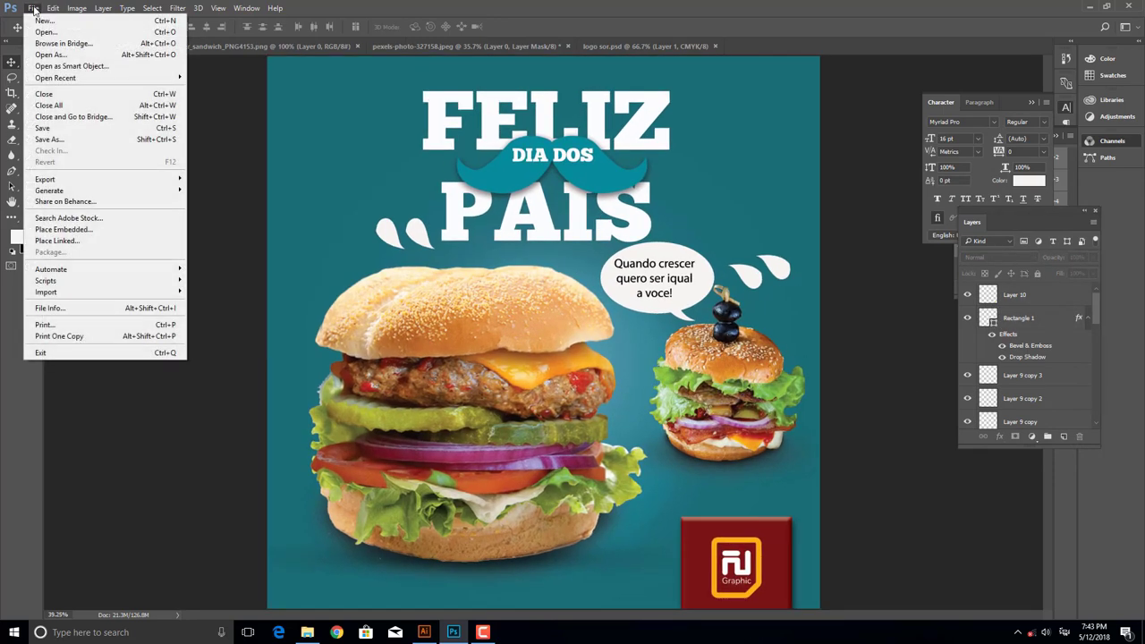
{"action": "left_click", "coordinate": [40, 141]}
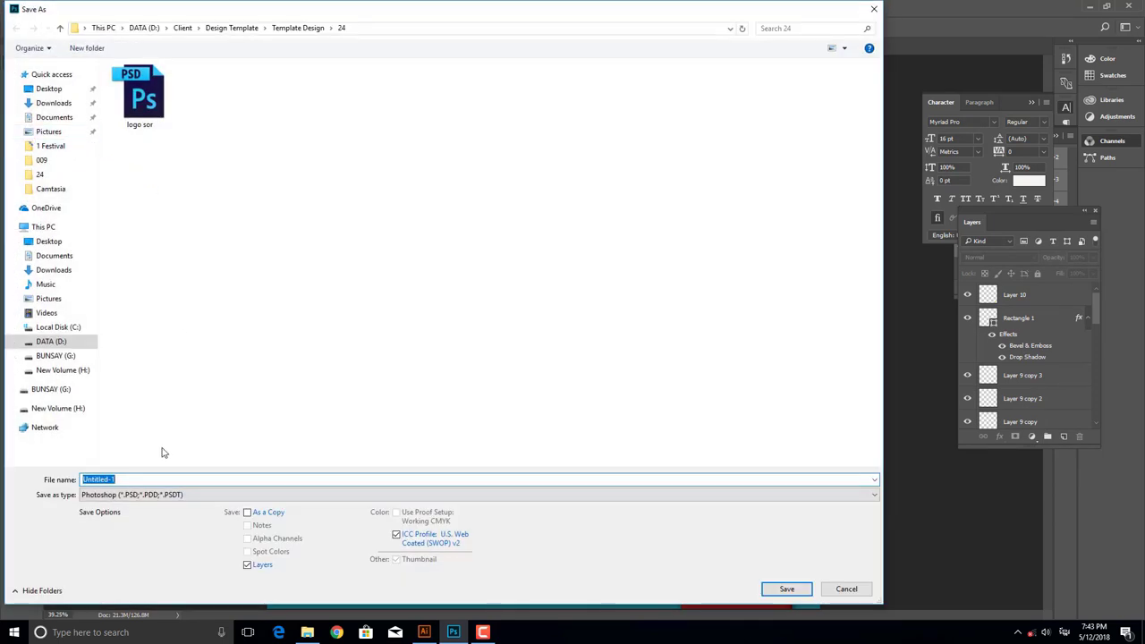
{"action": "type", "text": "t"}
{"action": "type", "text": "pro"}
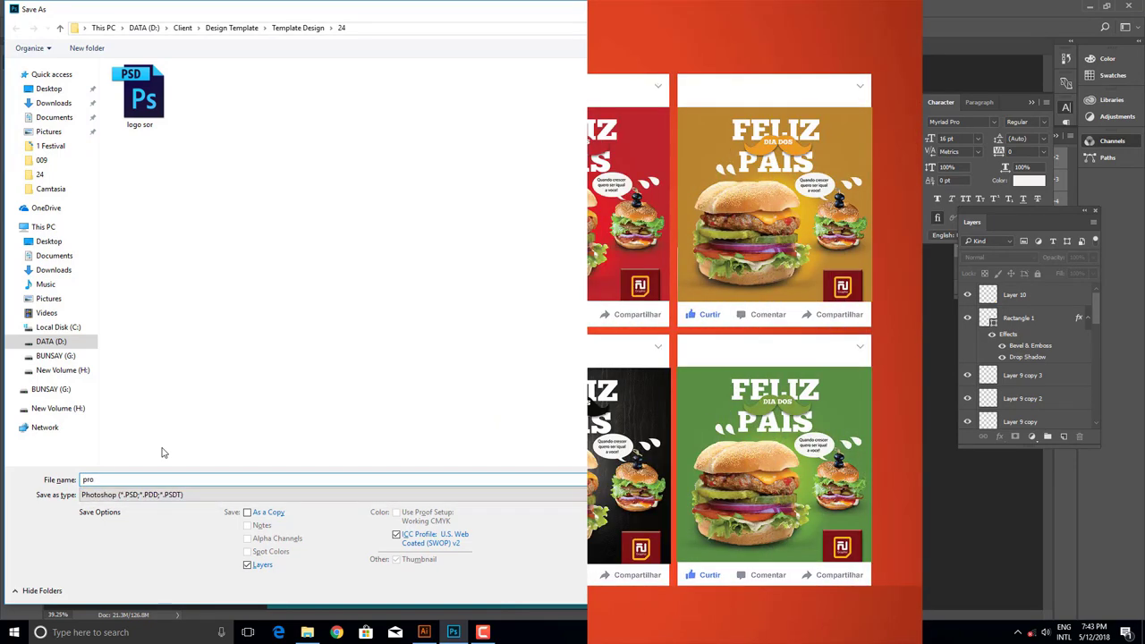
{"action": "type", "text": "mo"}
{"action": "type", "text": "tion"}
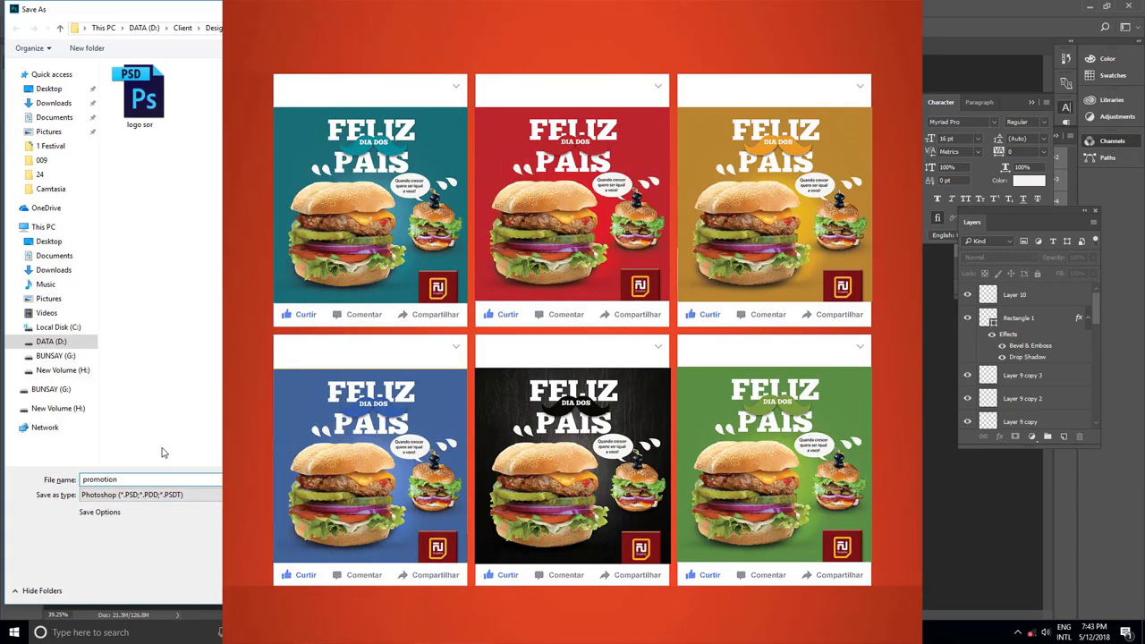
{"action": "type", "text": " piz"}
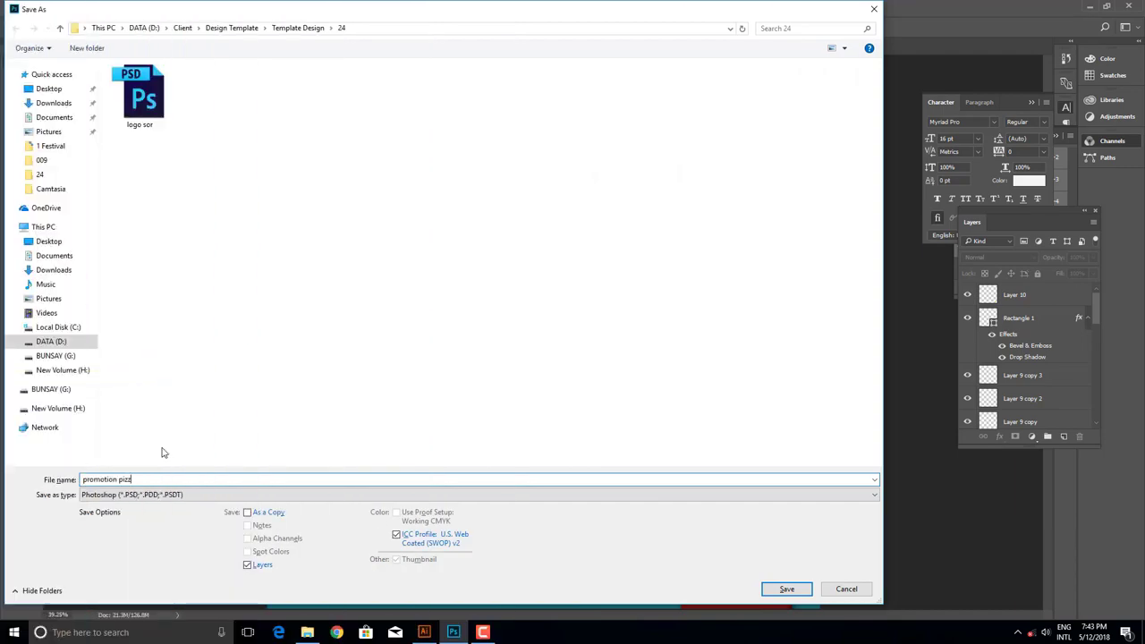
{"action": "type", "text": "z"}
{"action": "type", "text": "a"}
{"action": "key", "text": "Return"}
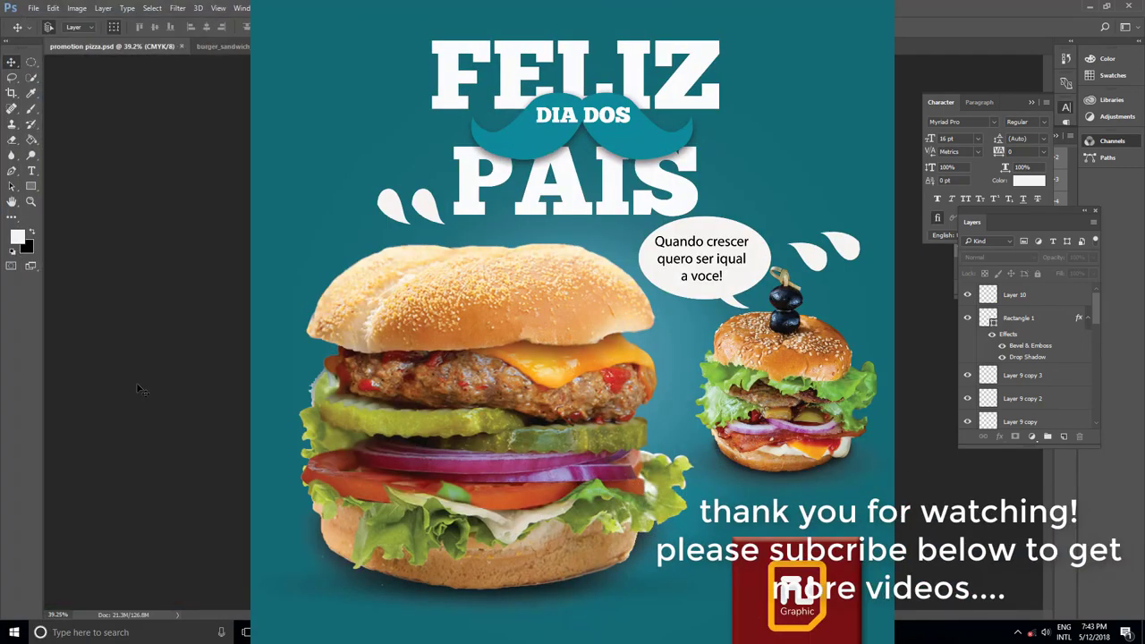